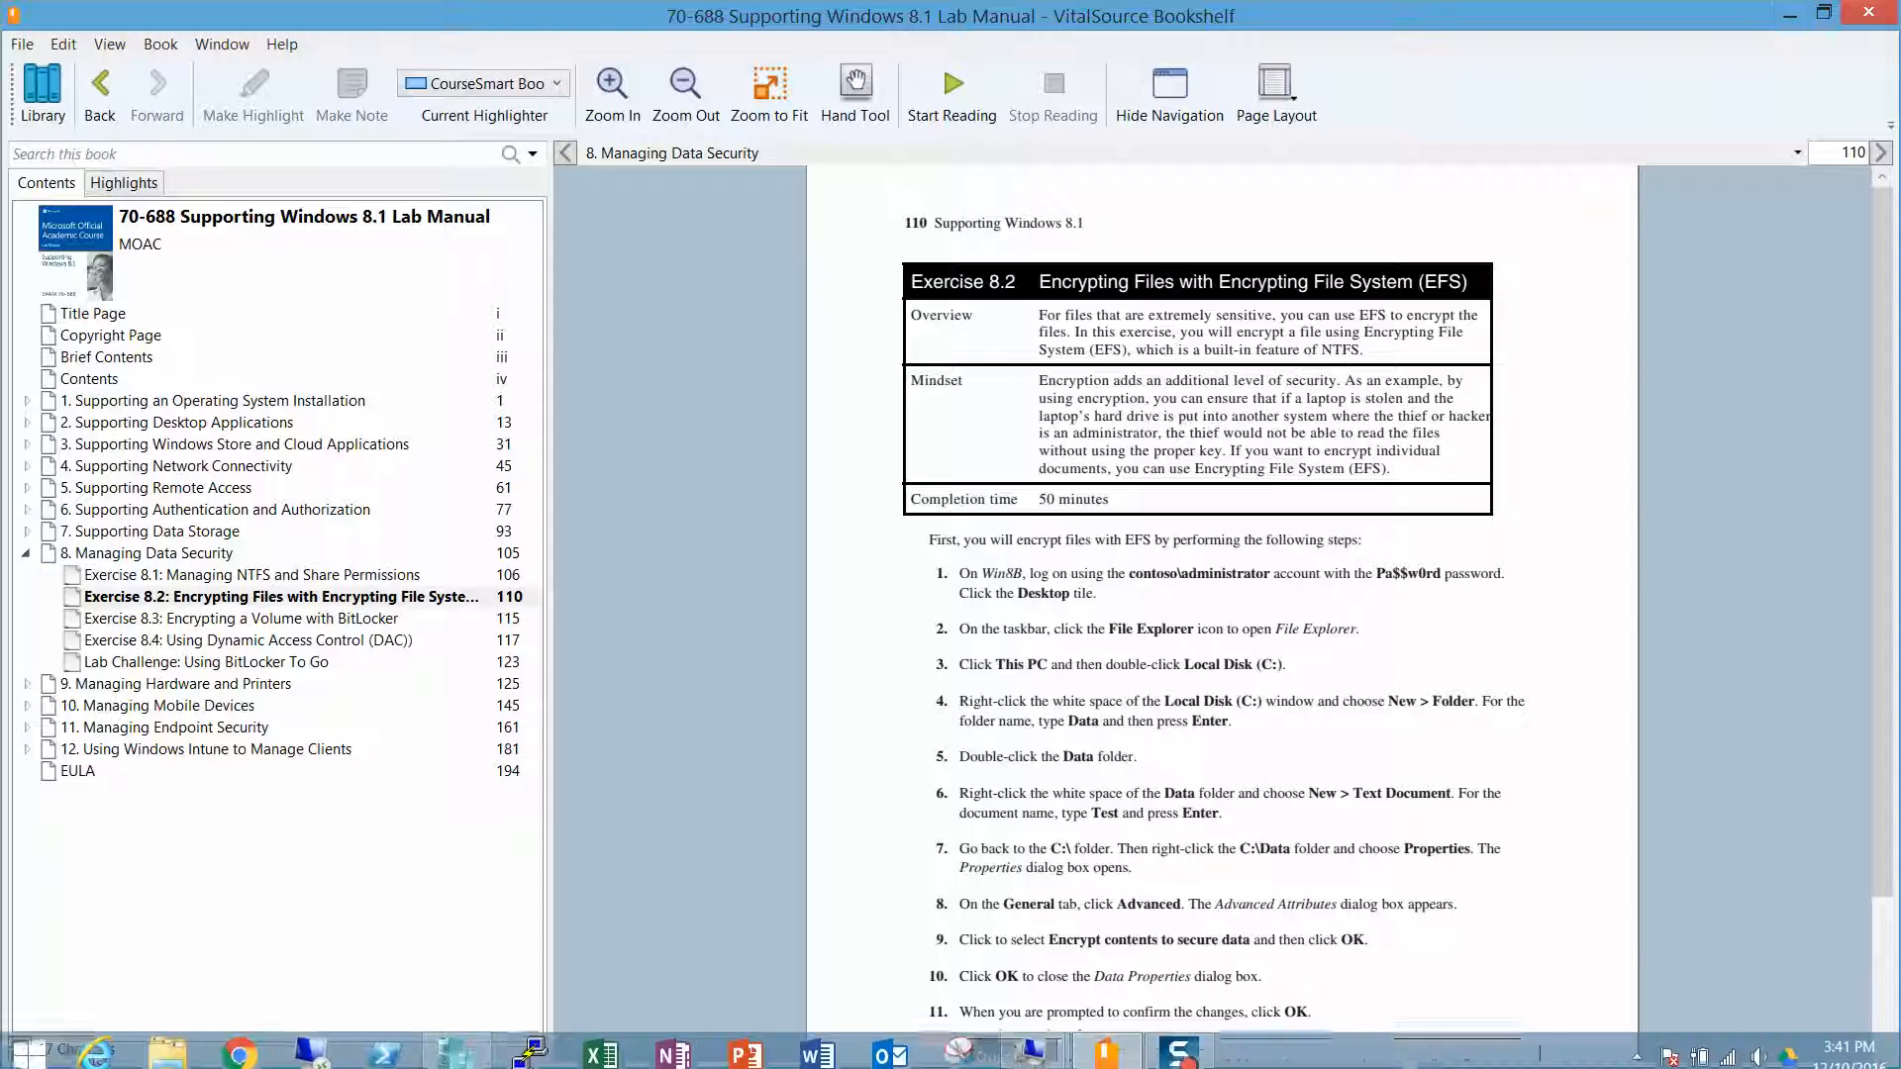
Step: Bring up the Win8B machine window and open Local Disk (C:) from This PC in File Explorer
click(1188, 1060)
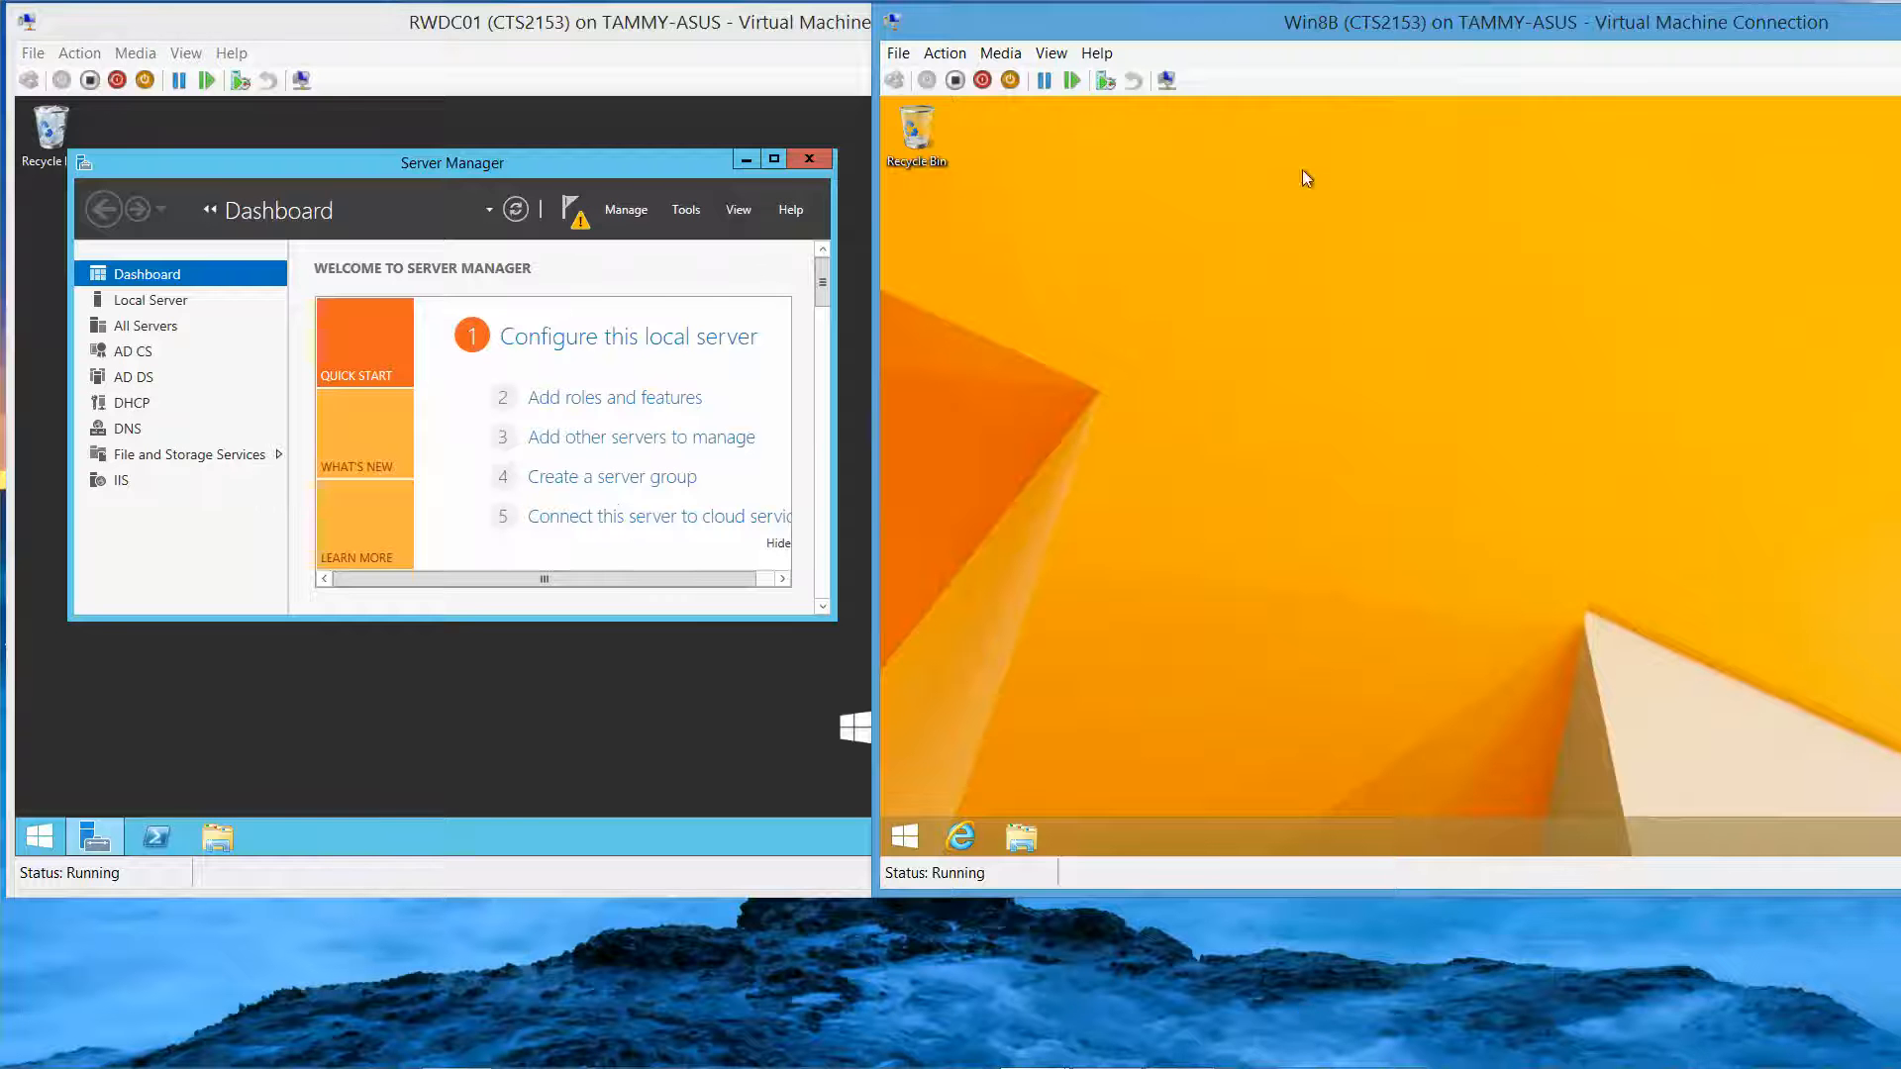
drag(1292, 37, 472, 61)
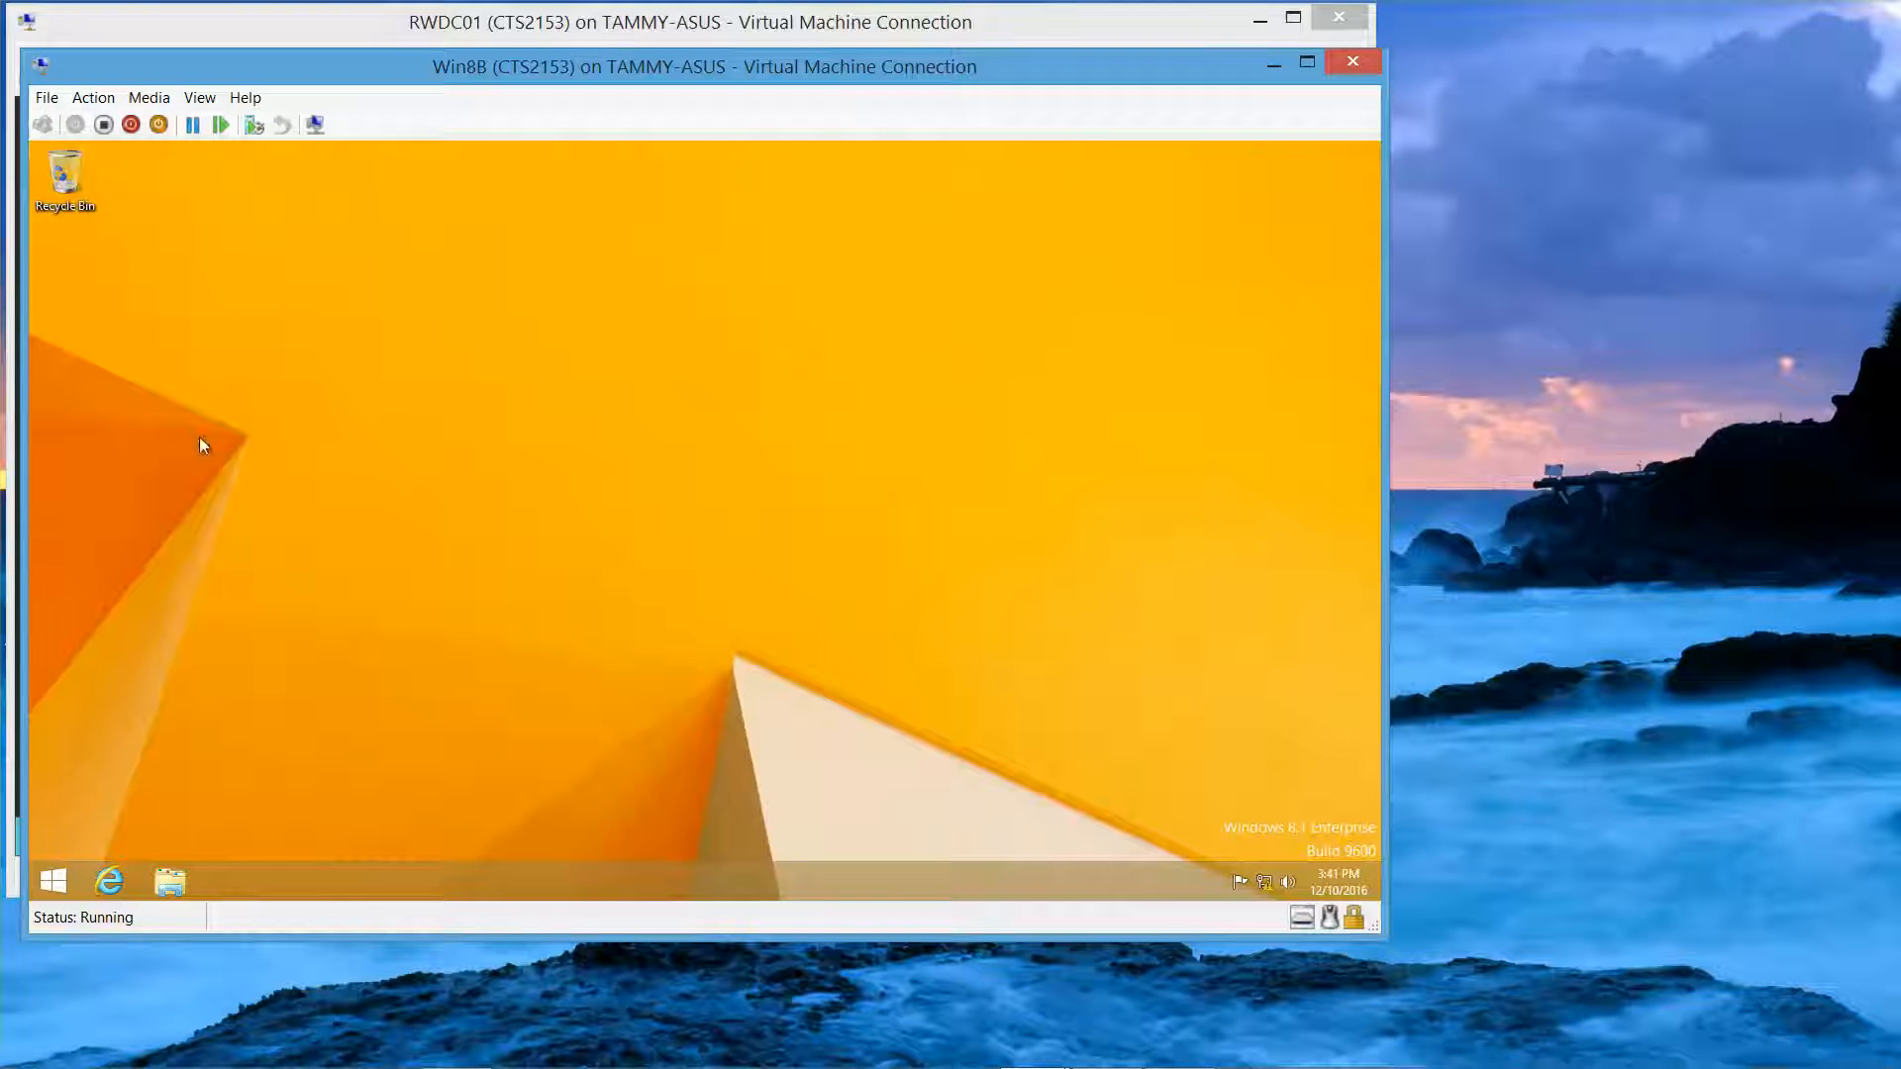
click(171, 881)
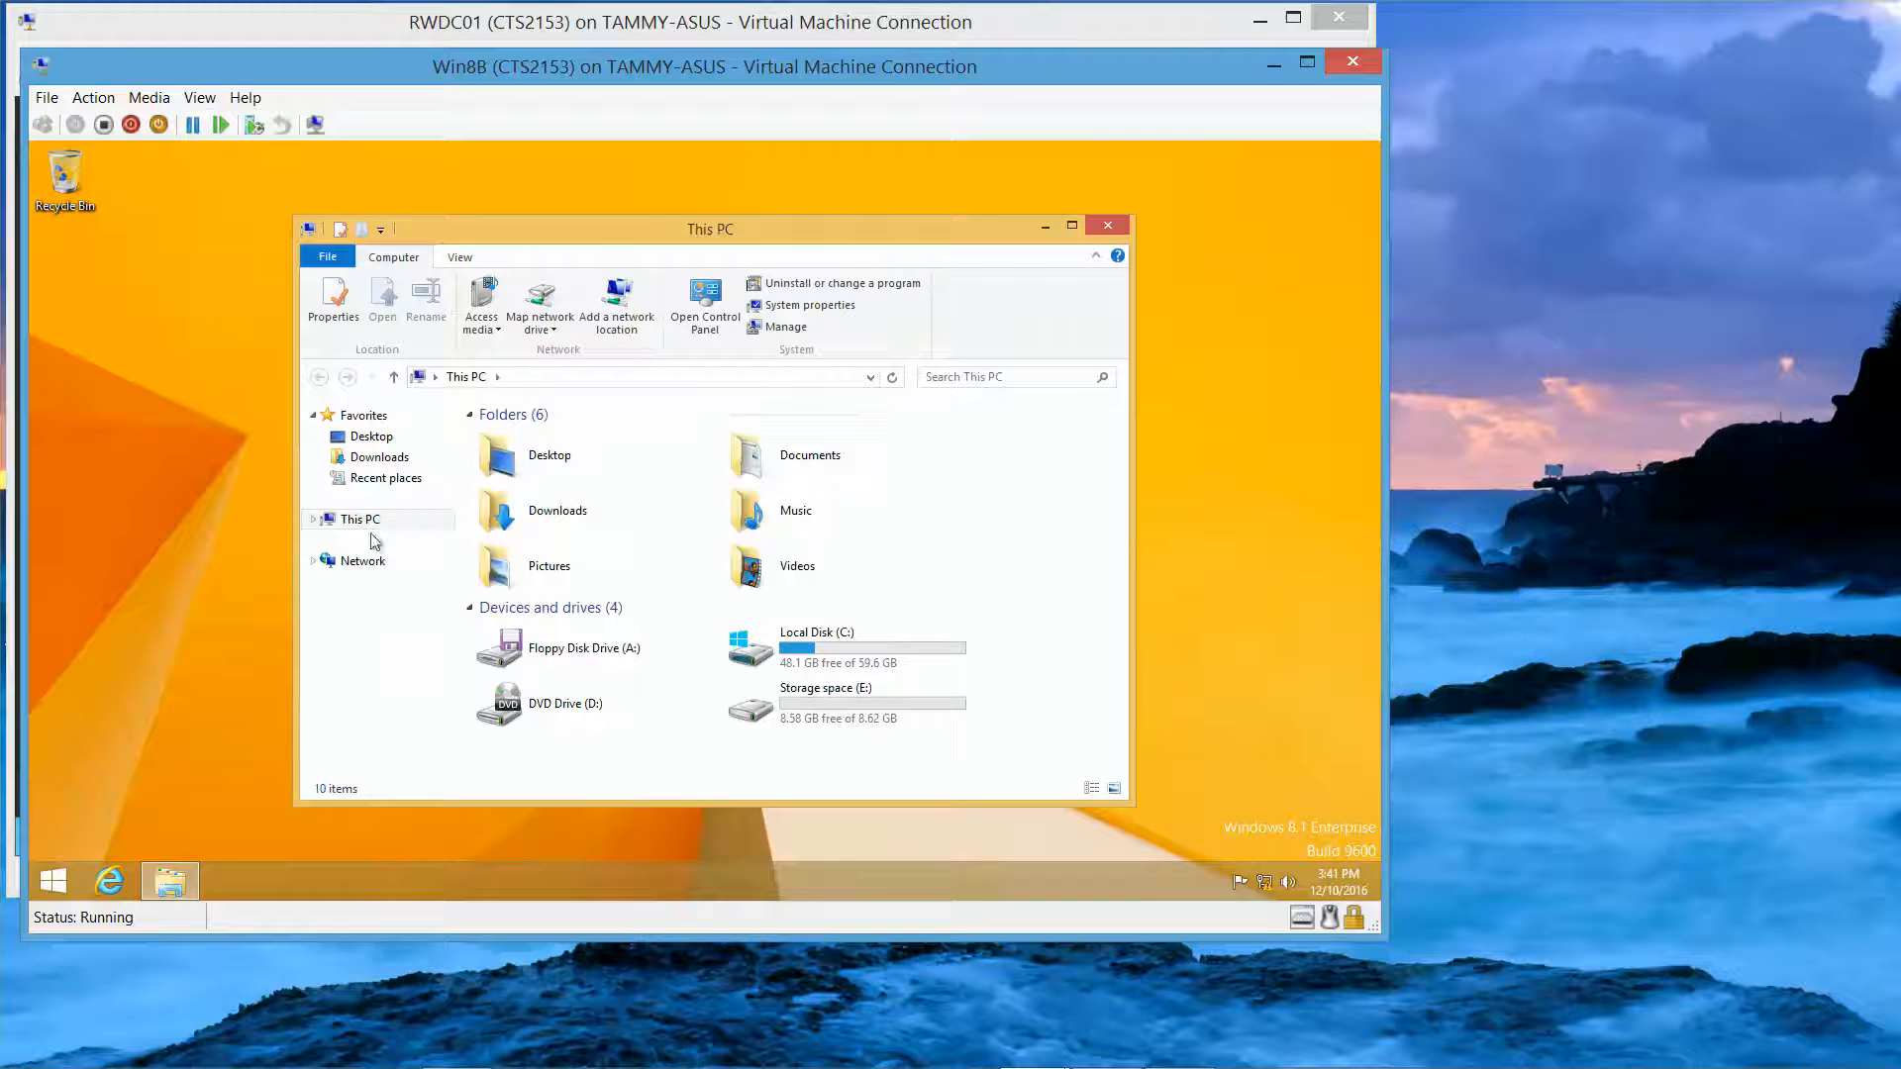
click(368, 522)
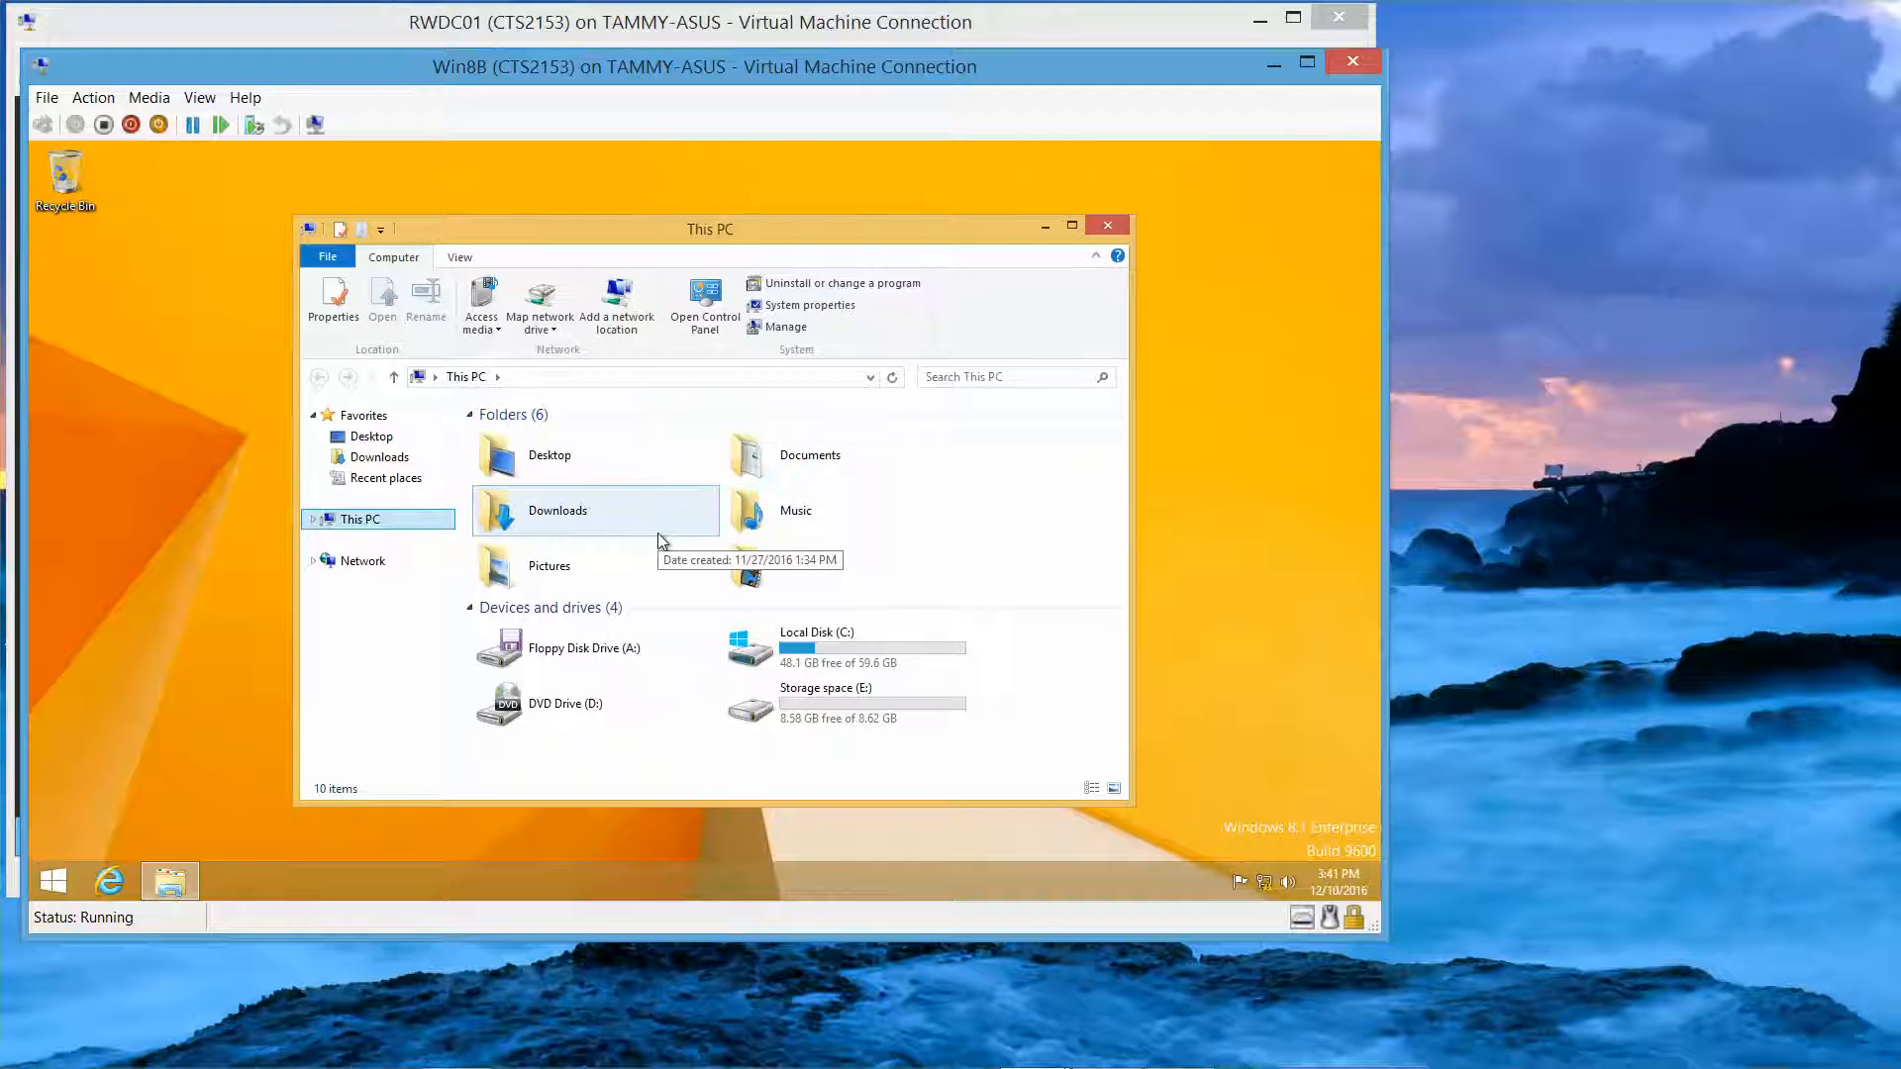
double_click(818, 655)
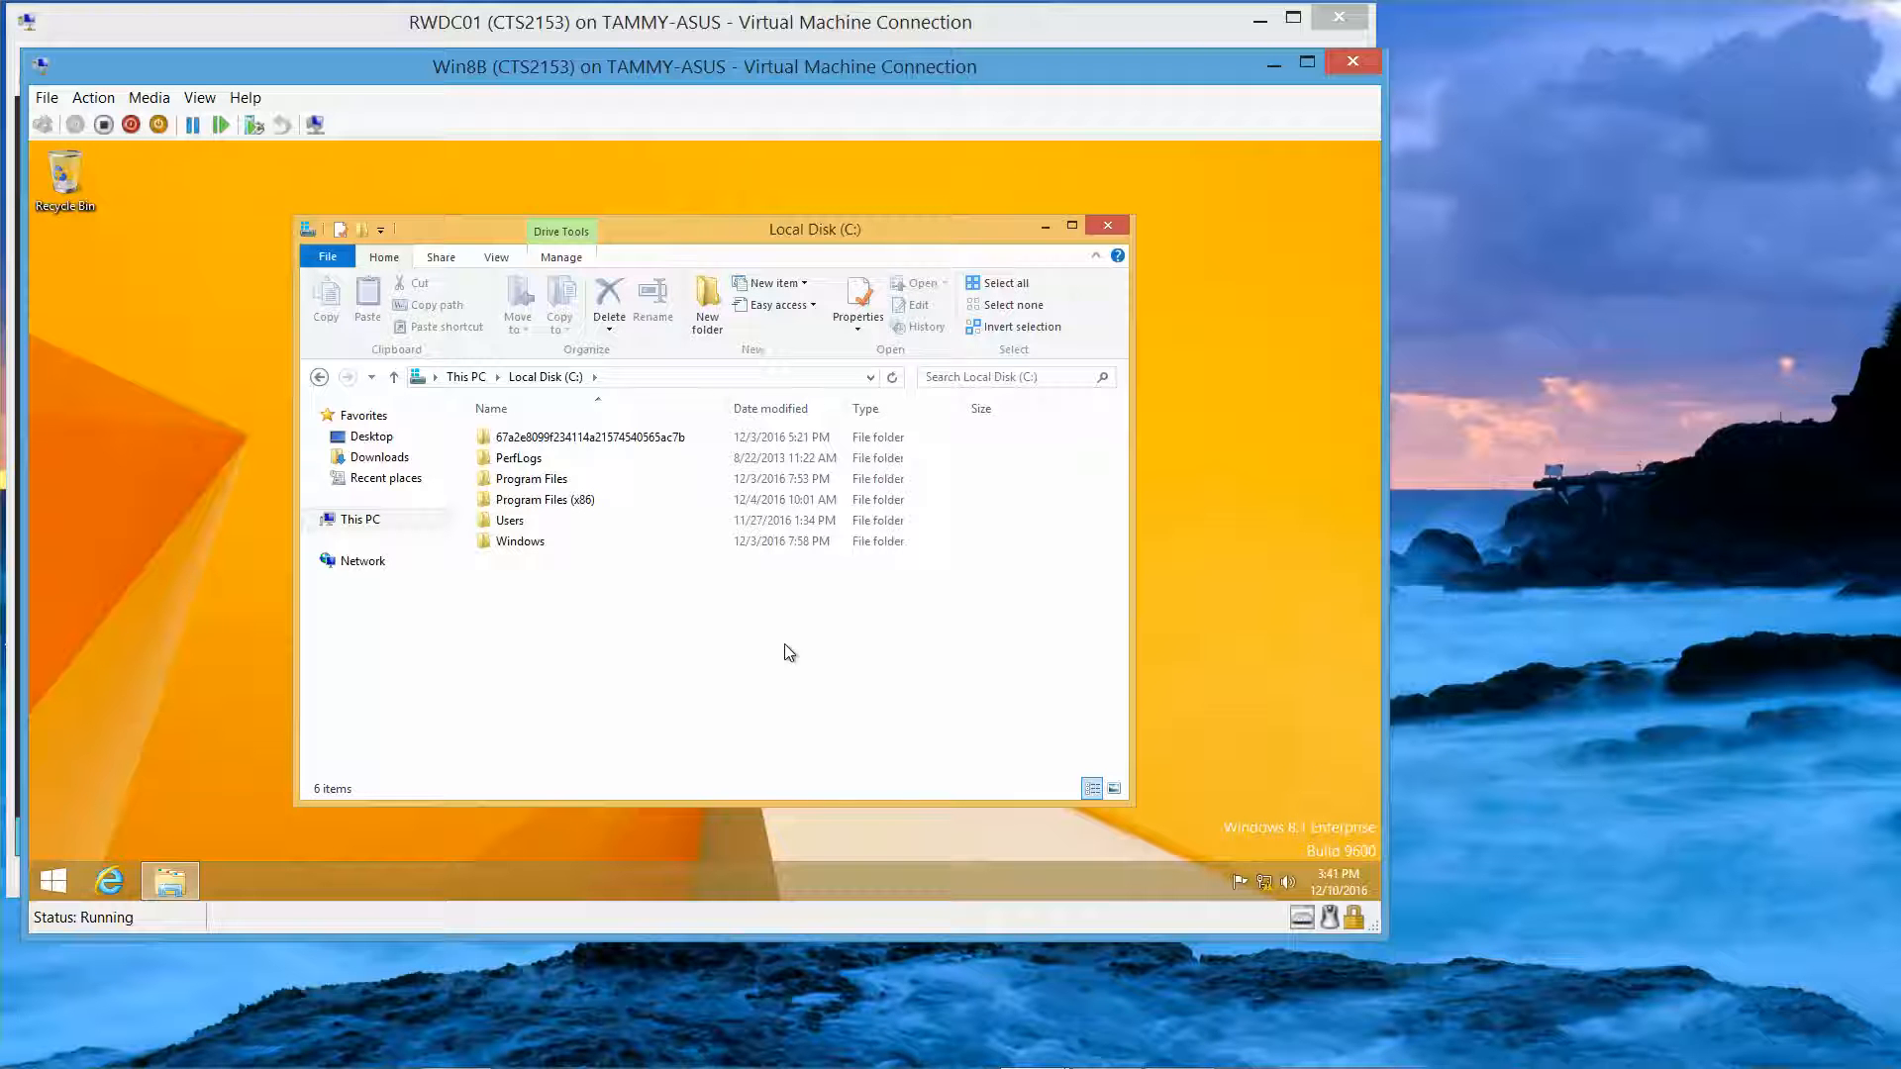
Step: Create a new folder named Data at the root of C: and open it
right_click(784, 644)
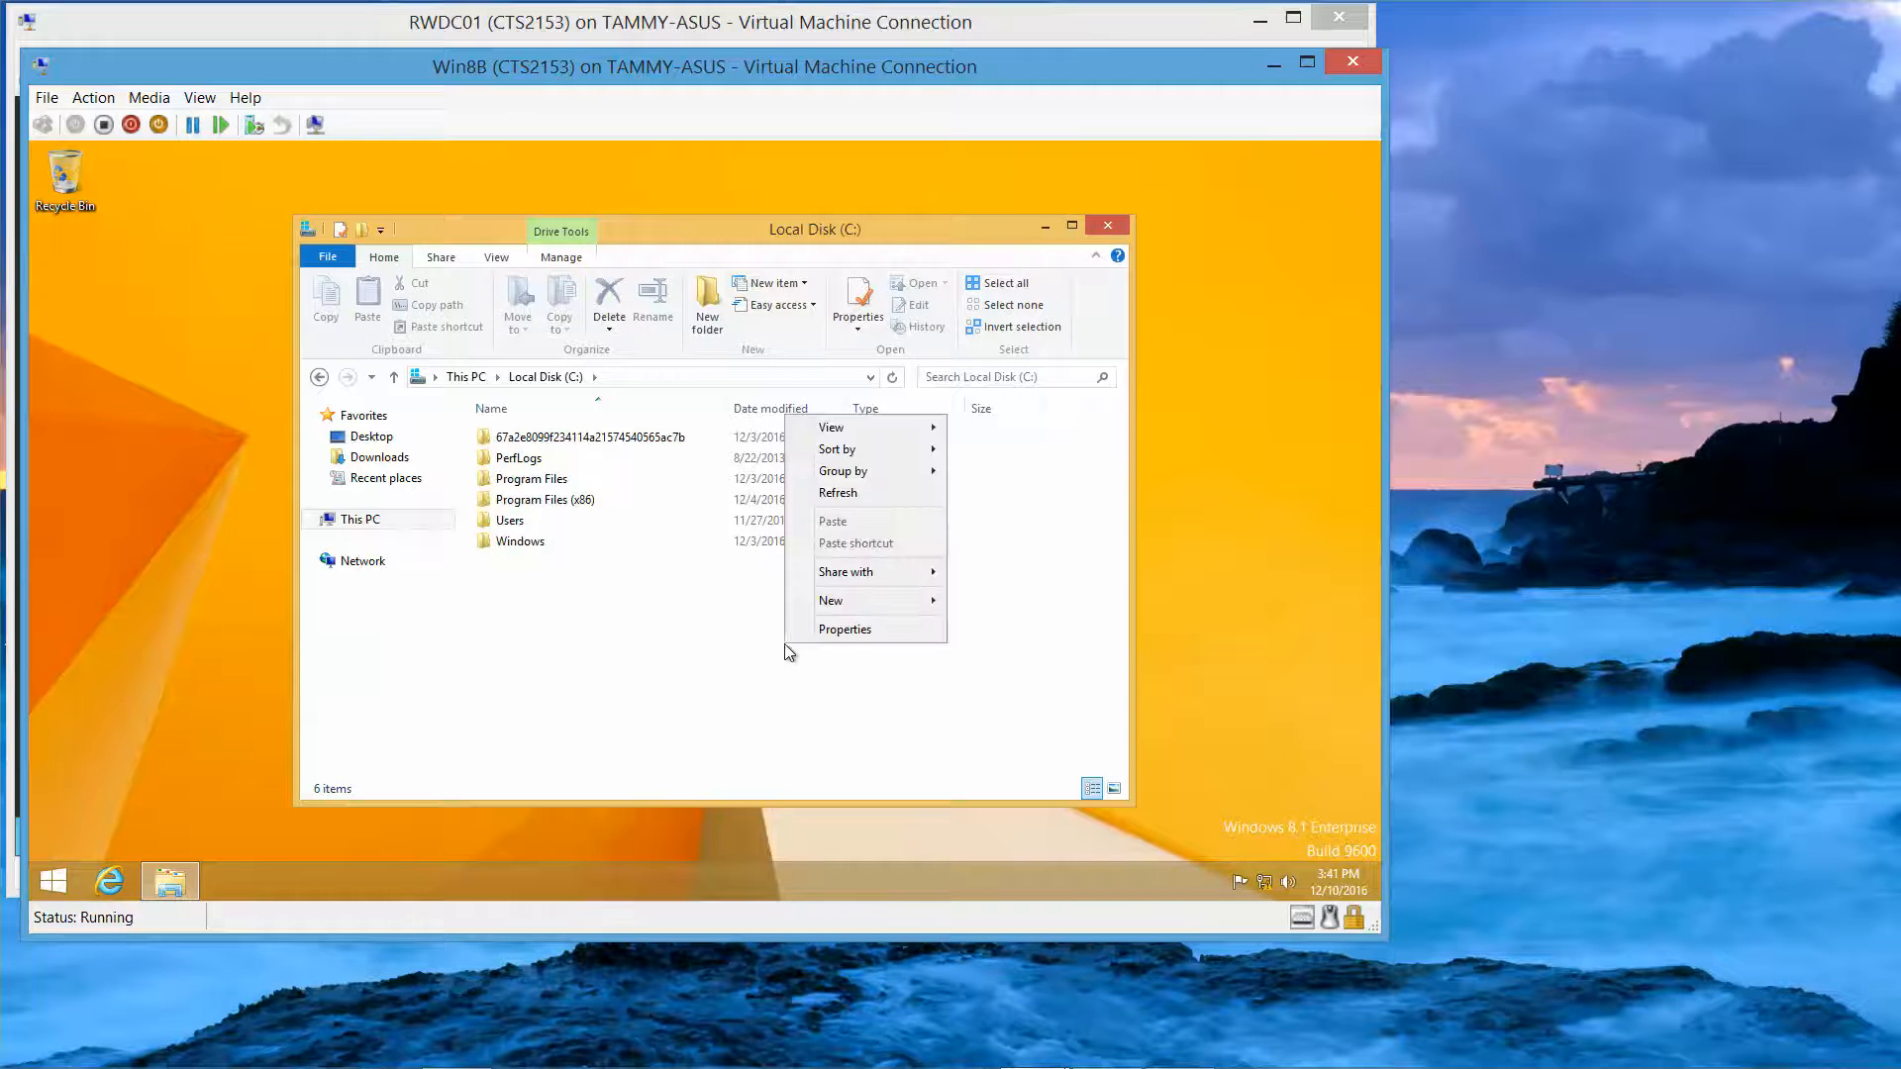
click(688, 580)
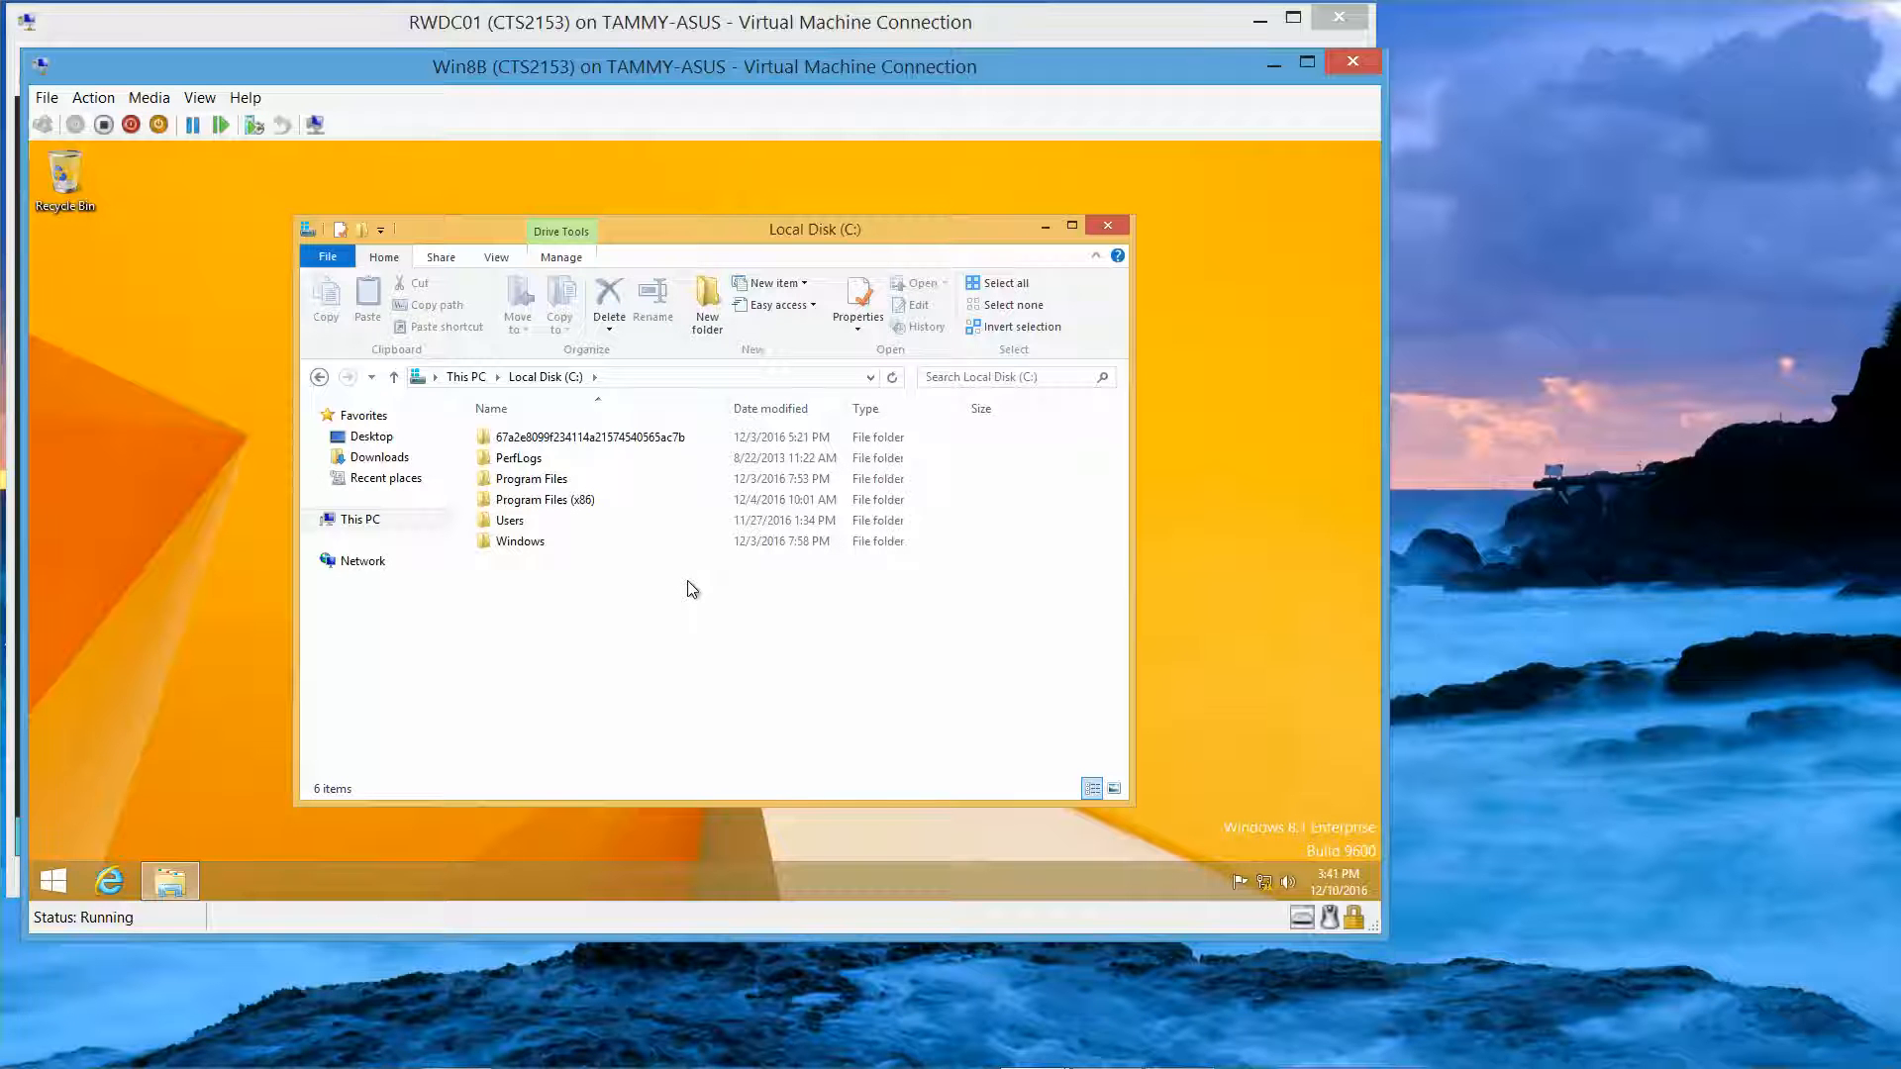
right_click(687, 580)
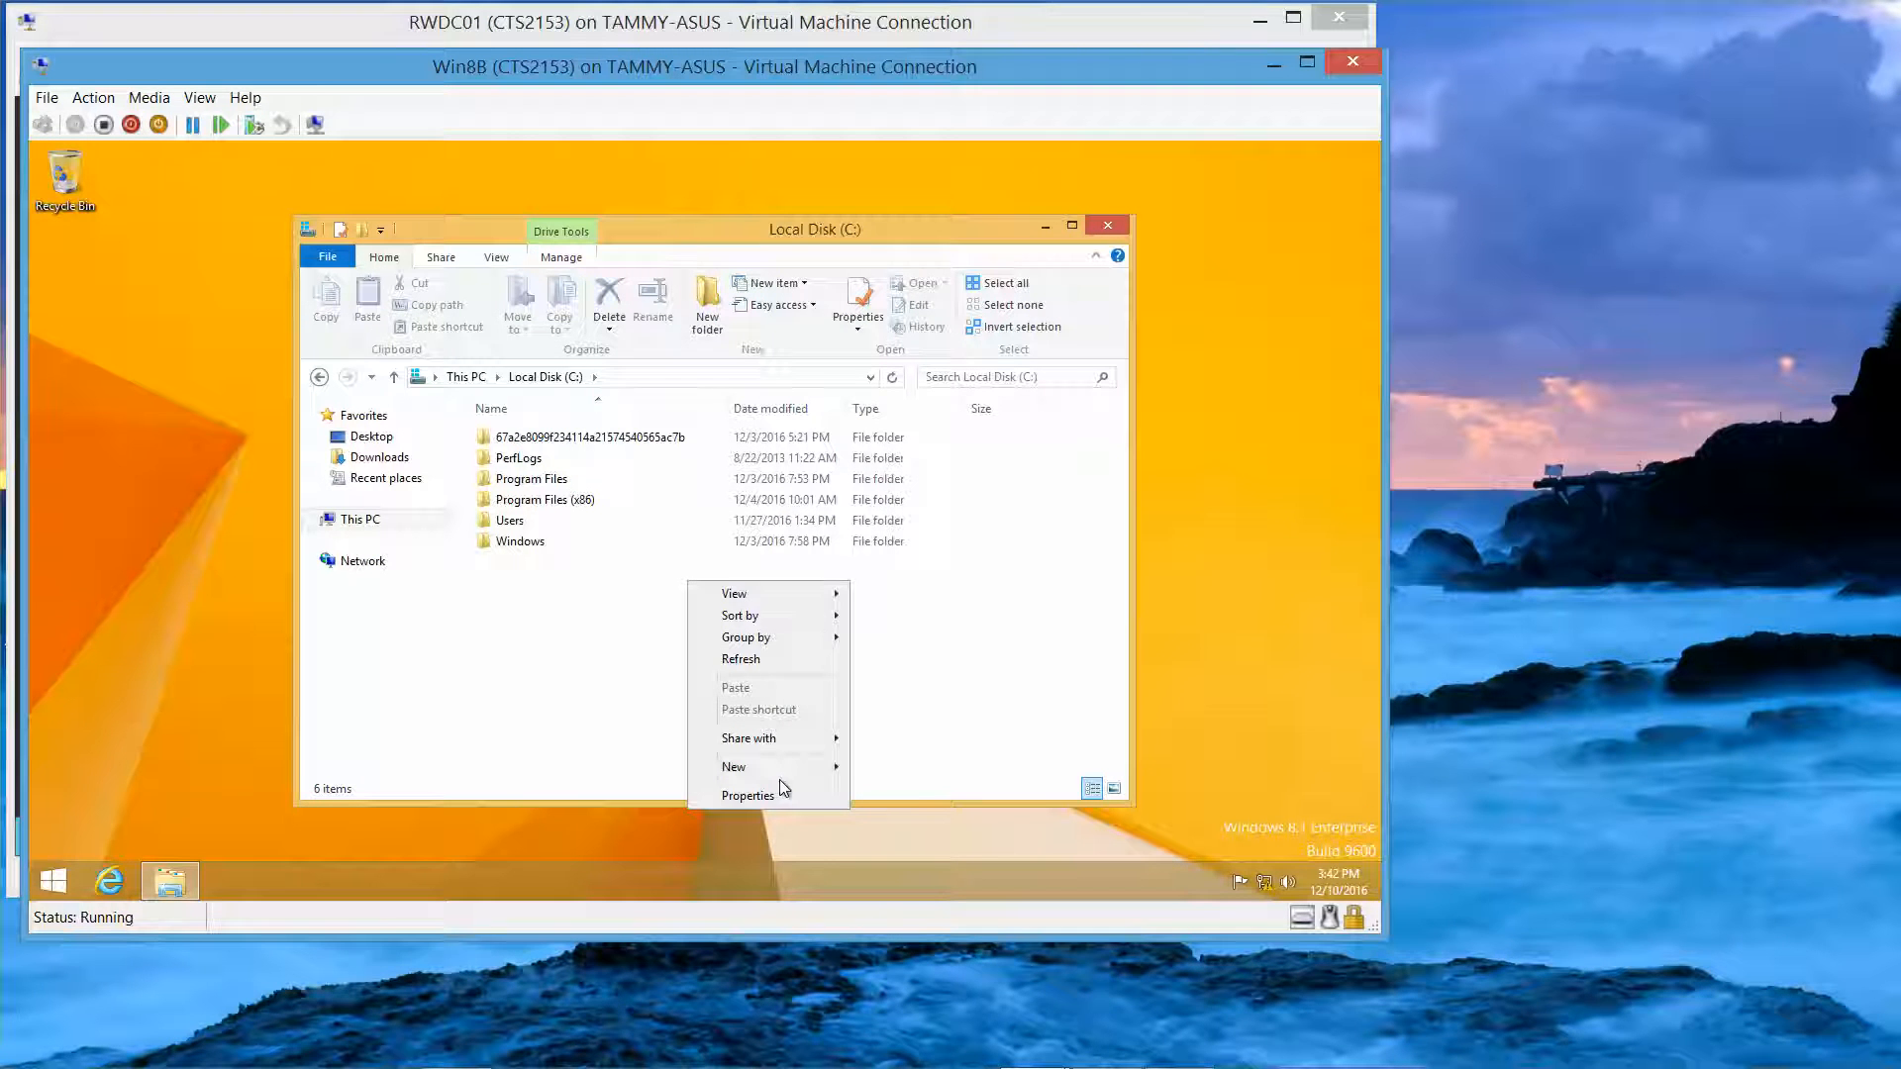
mouse_move(792, 769)
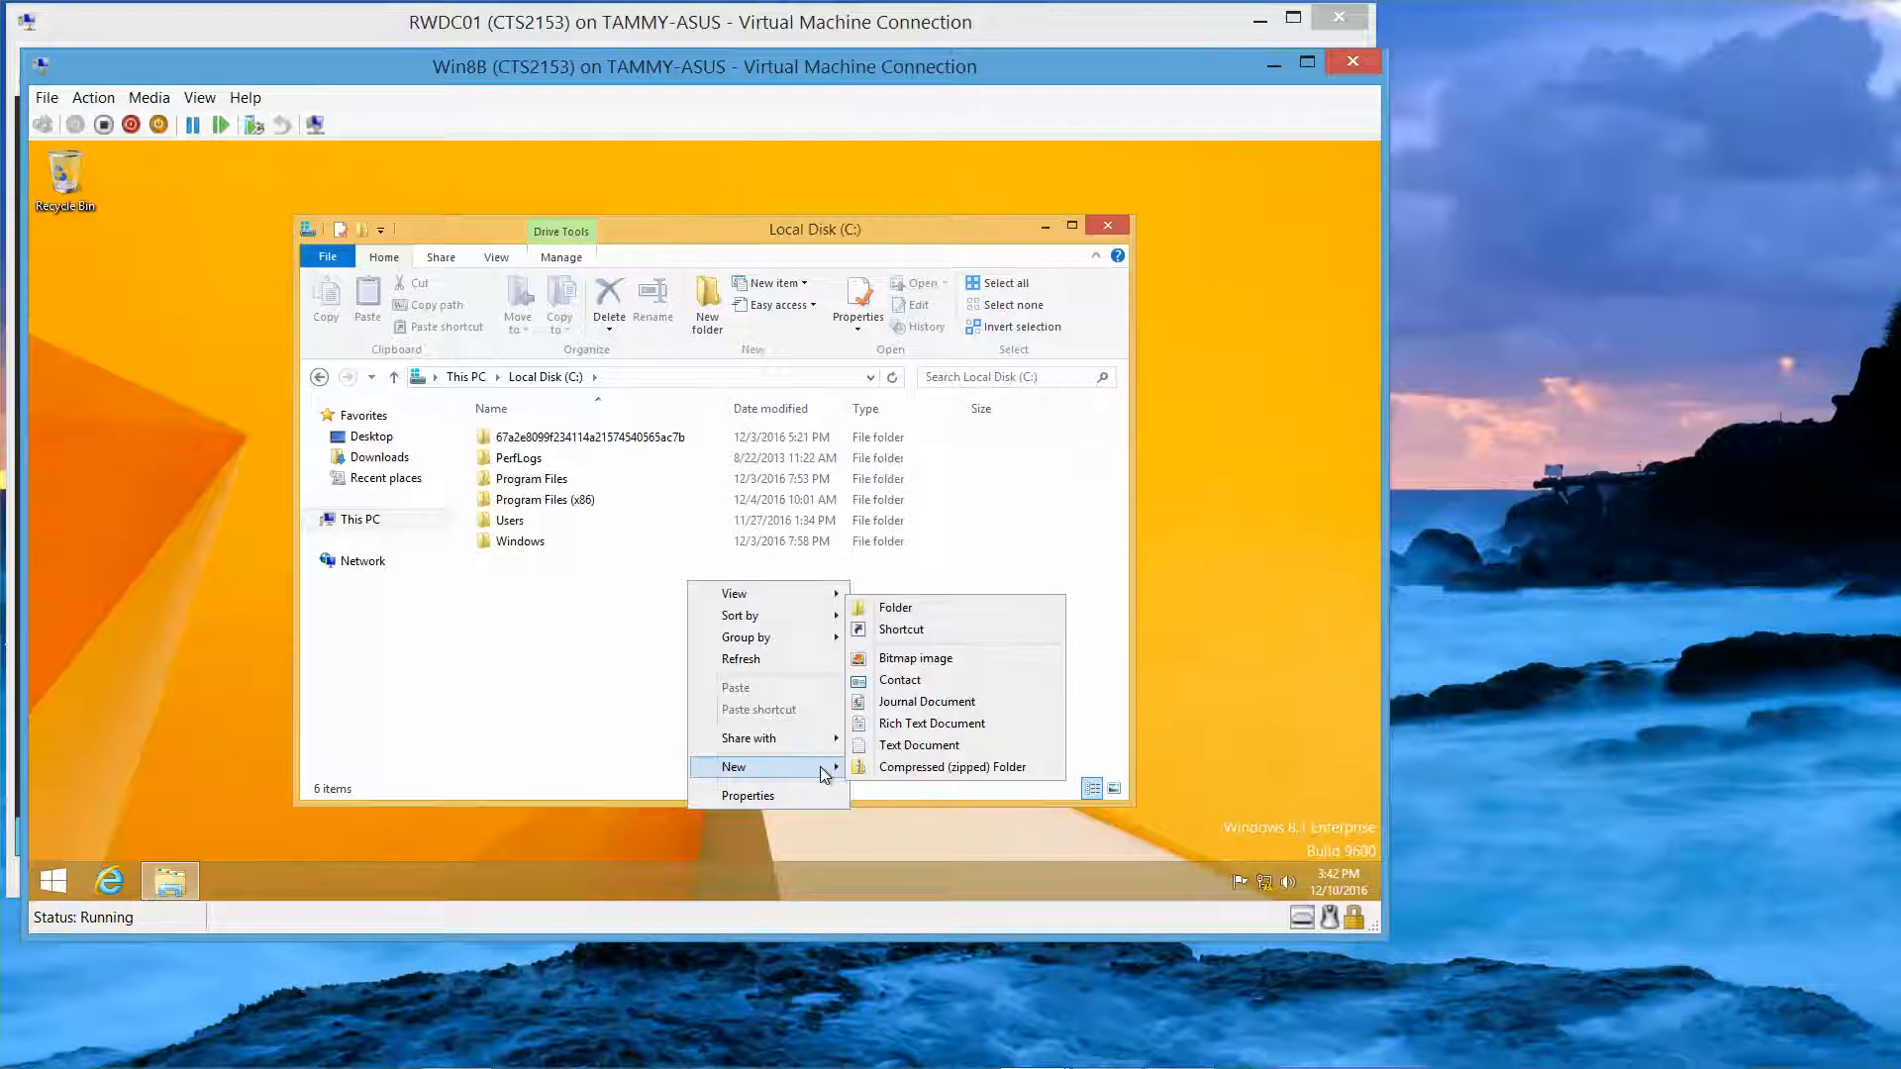
click(924, 609)
text(Dat)
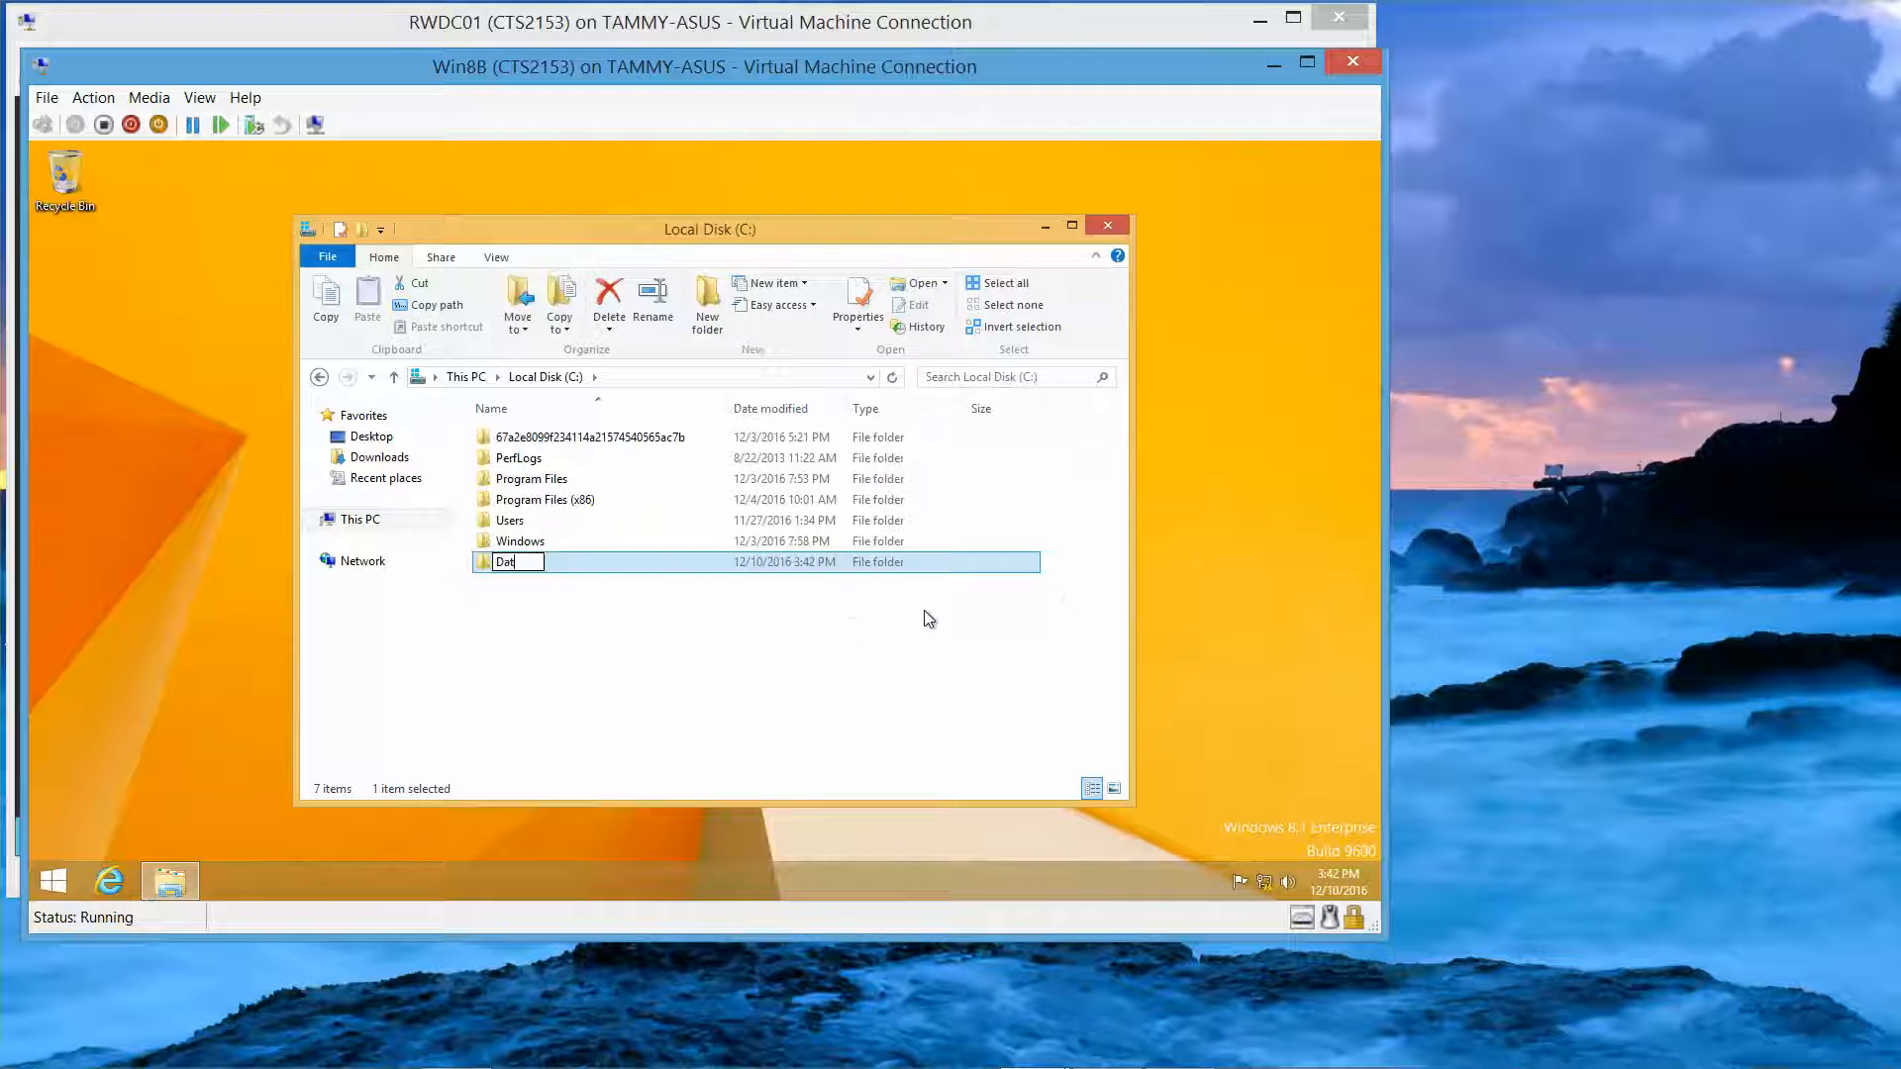
text(a)
key(Return)
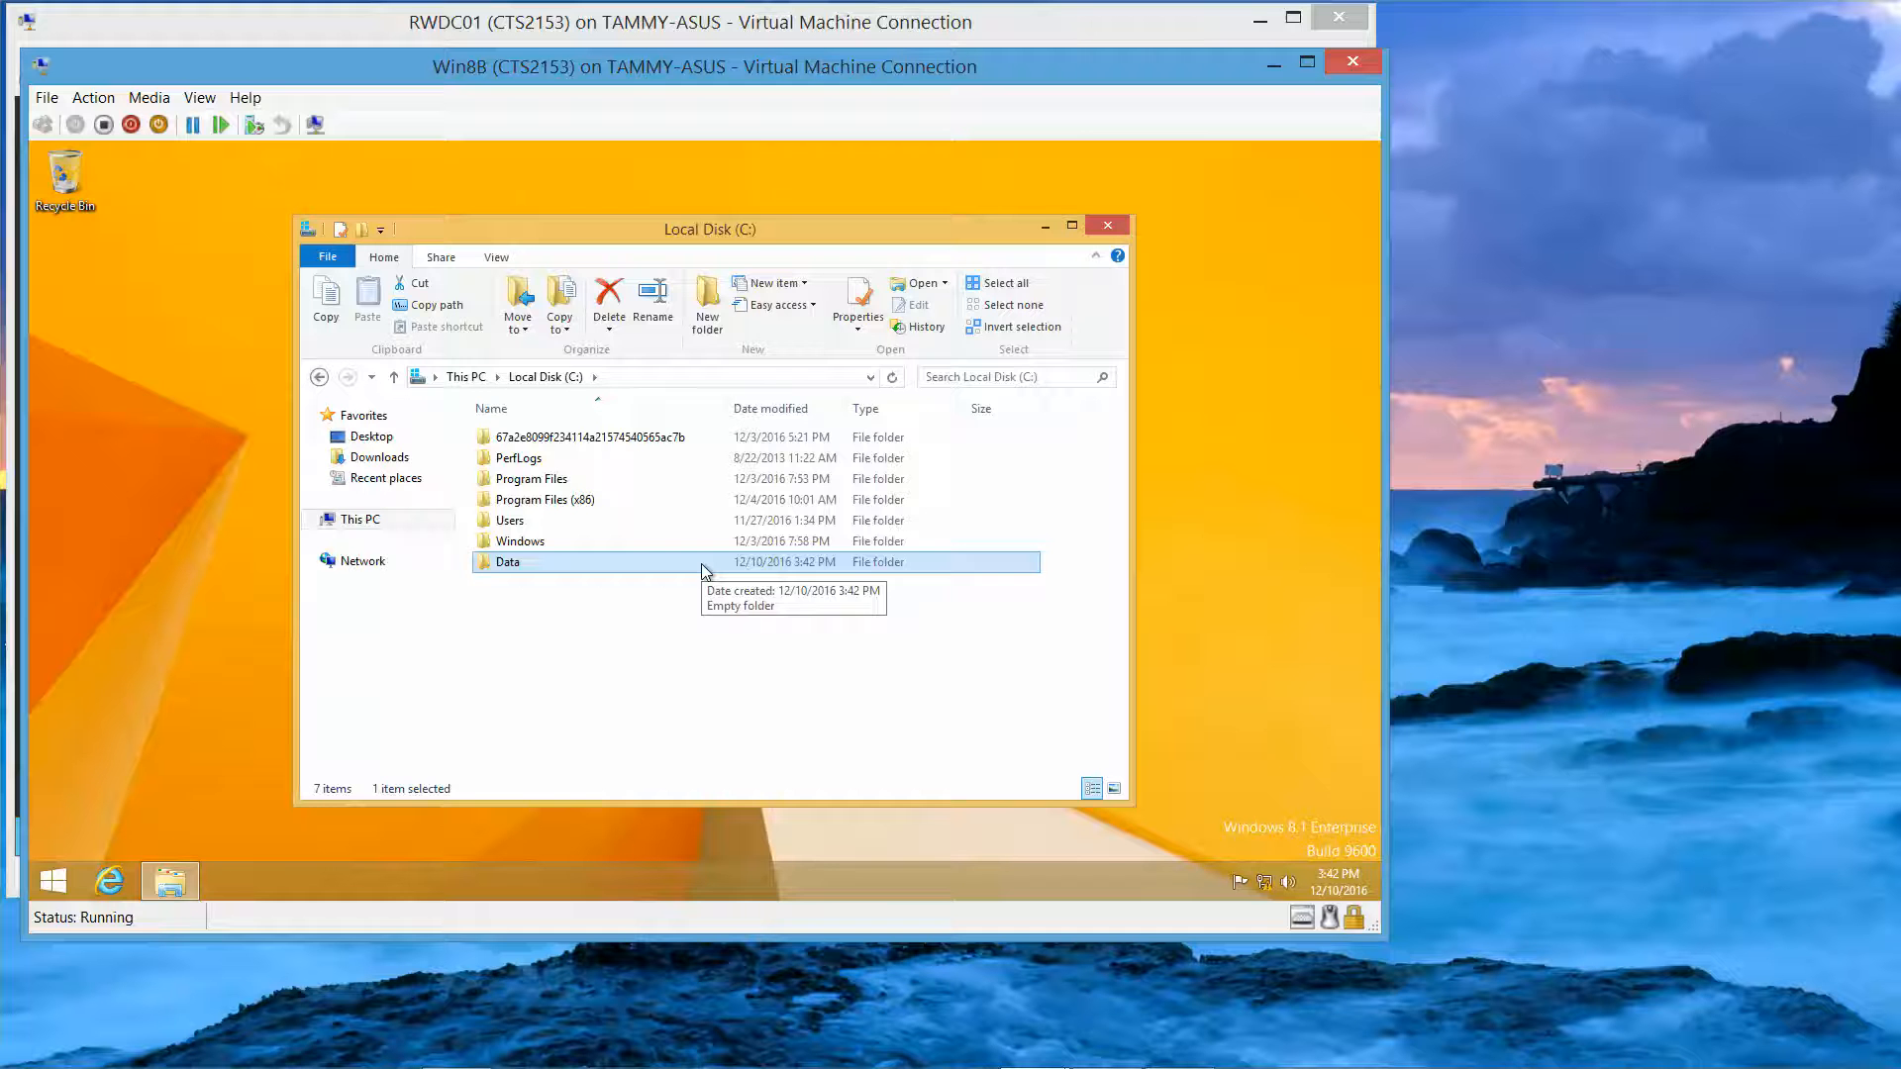
double_click(704, 566)
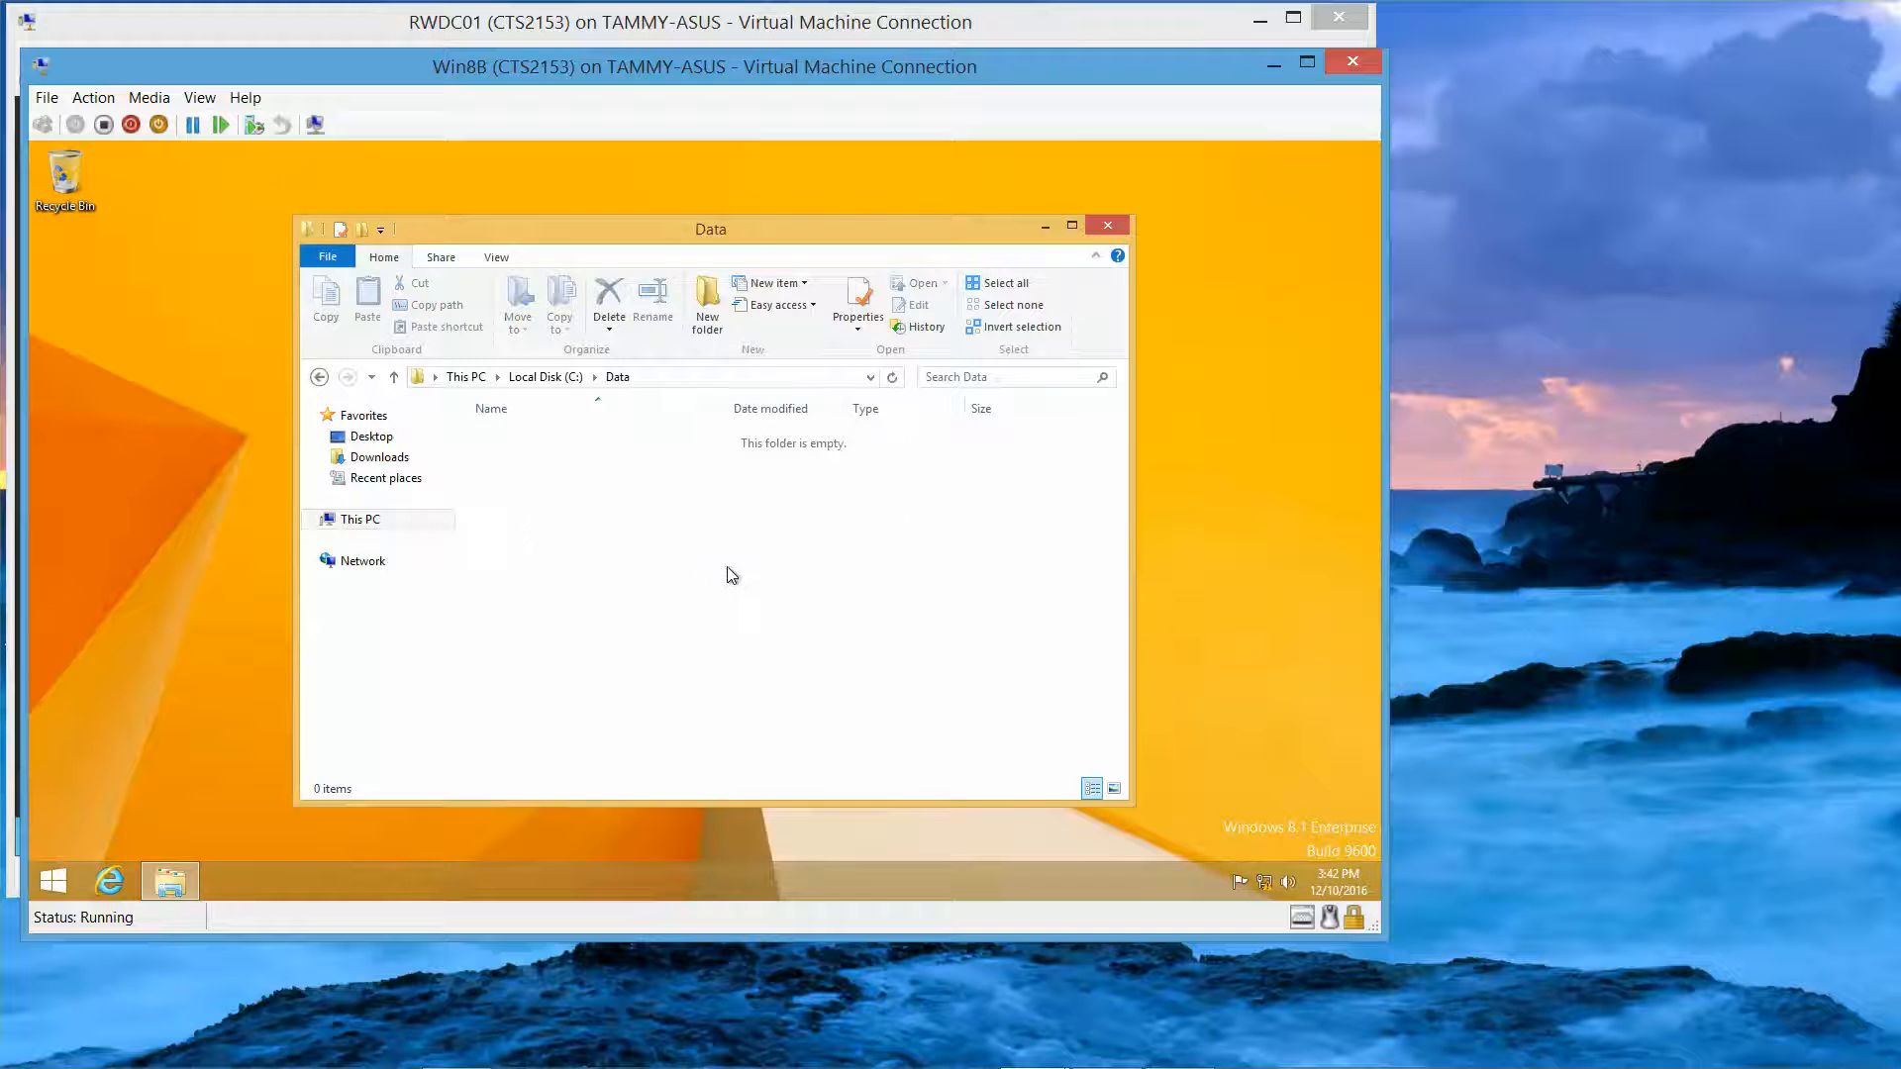
Step: Create an empty text document named Test.txt in Data, then go back to C:
right_click(744, 574)
mouse_move(828, 810)
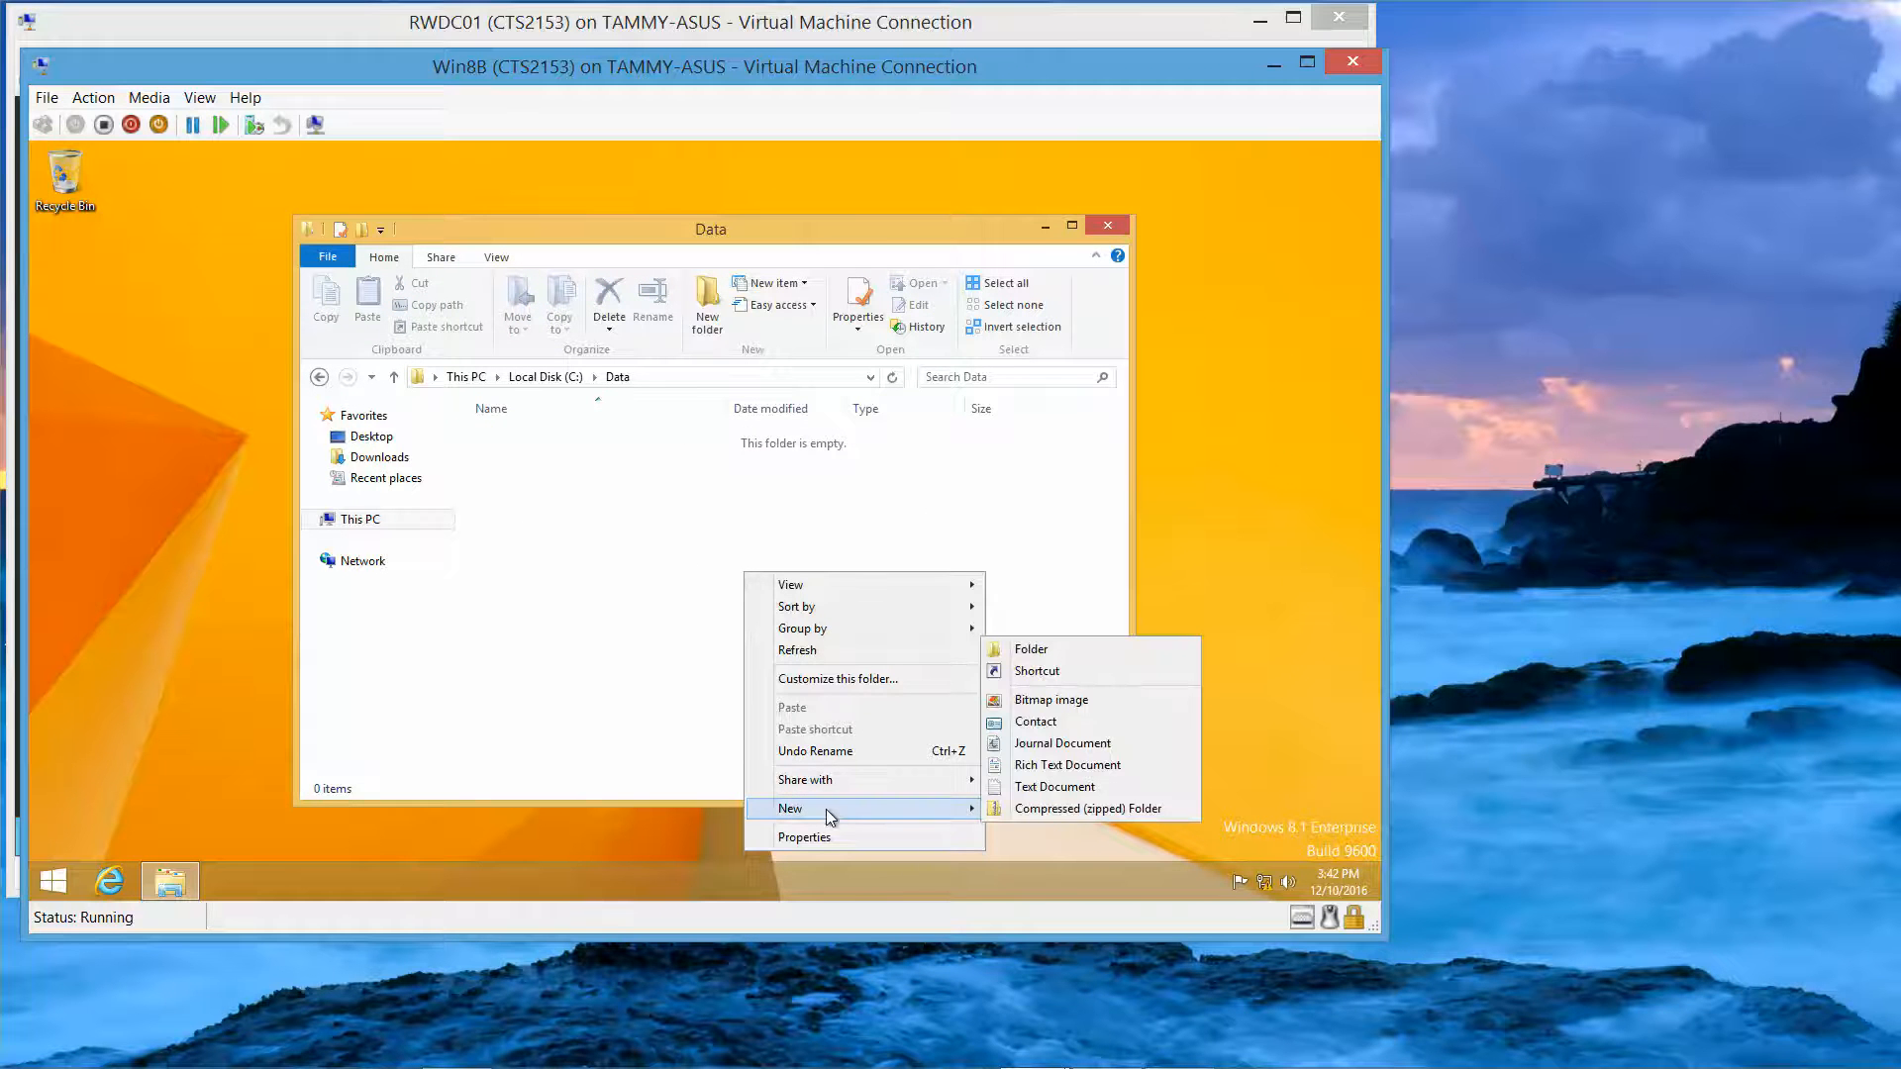
click(1071, 789)
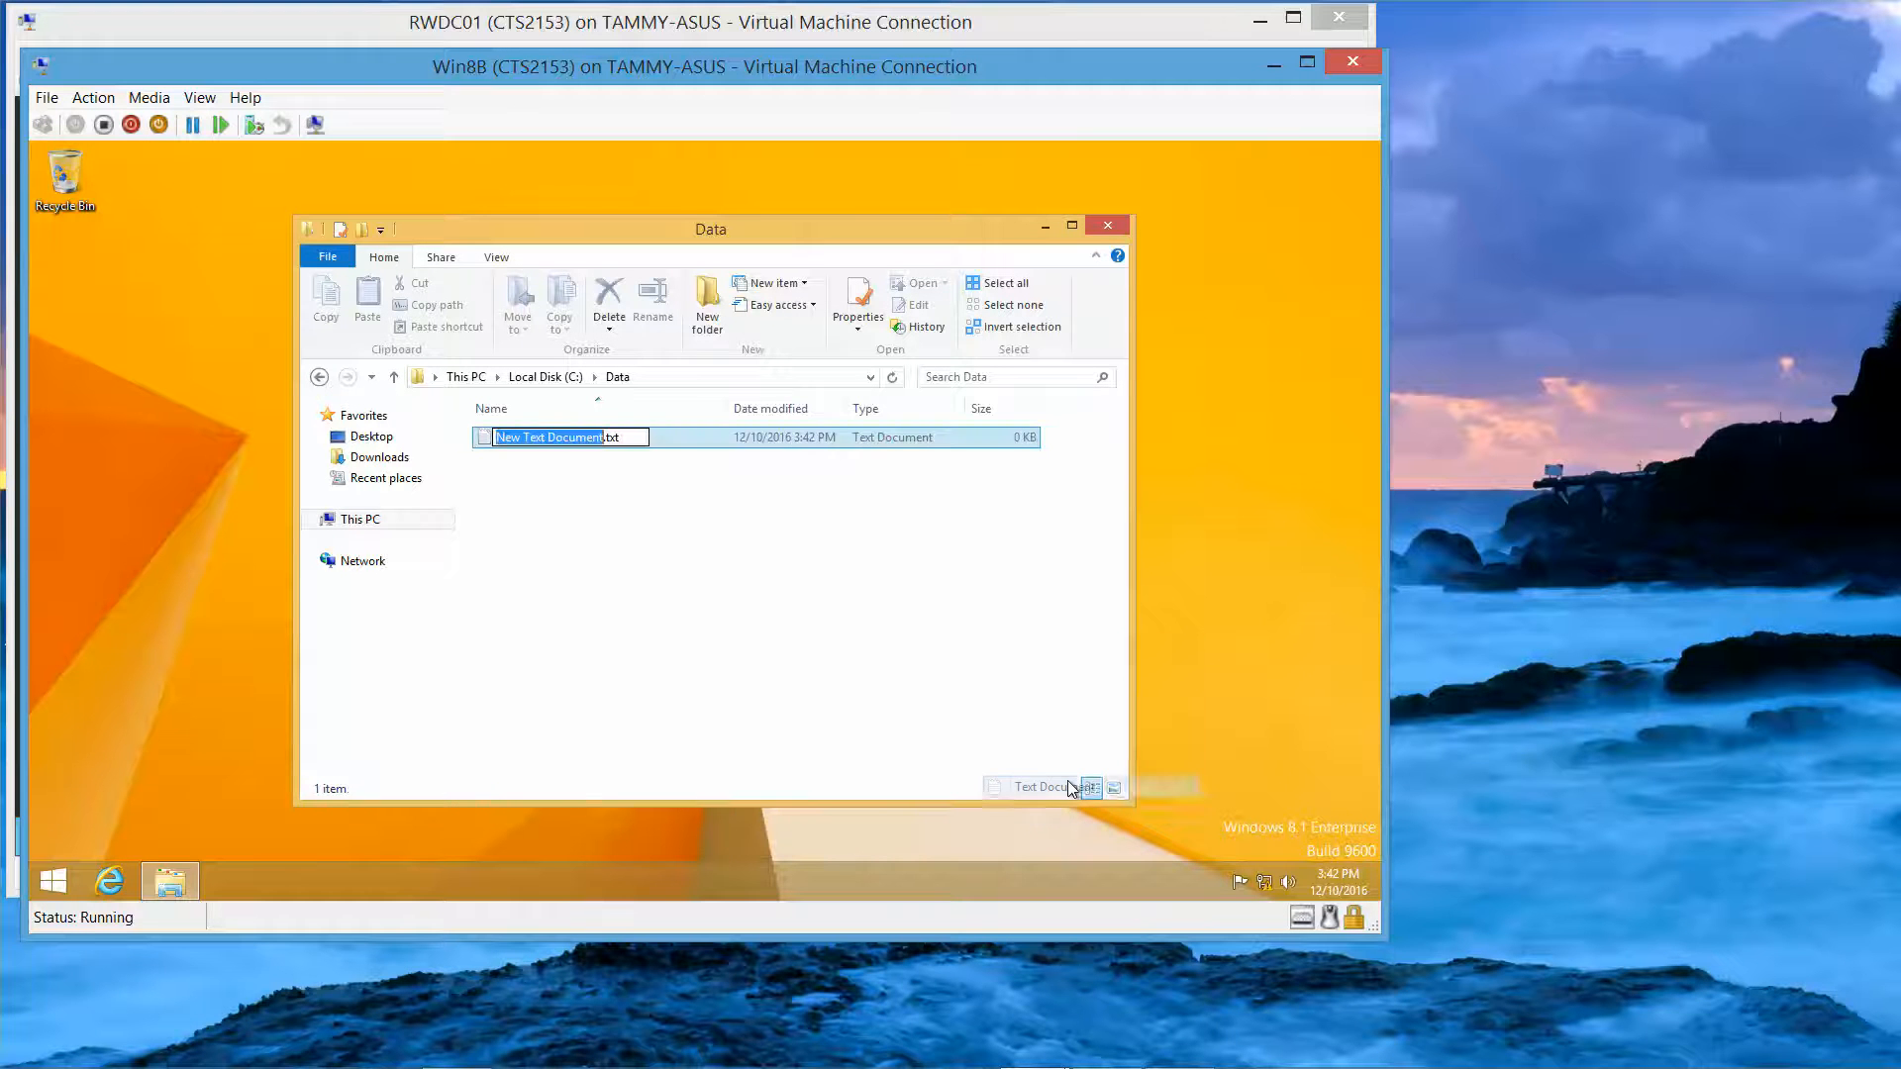
text(Test)
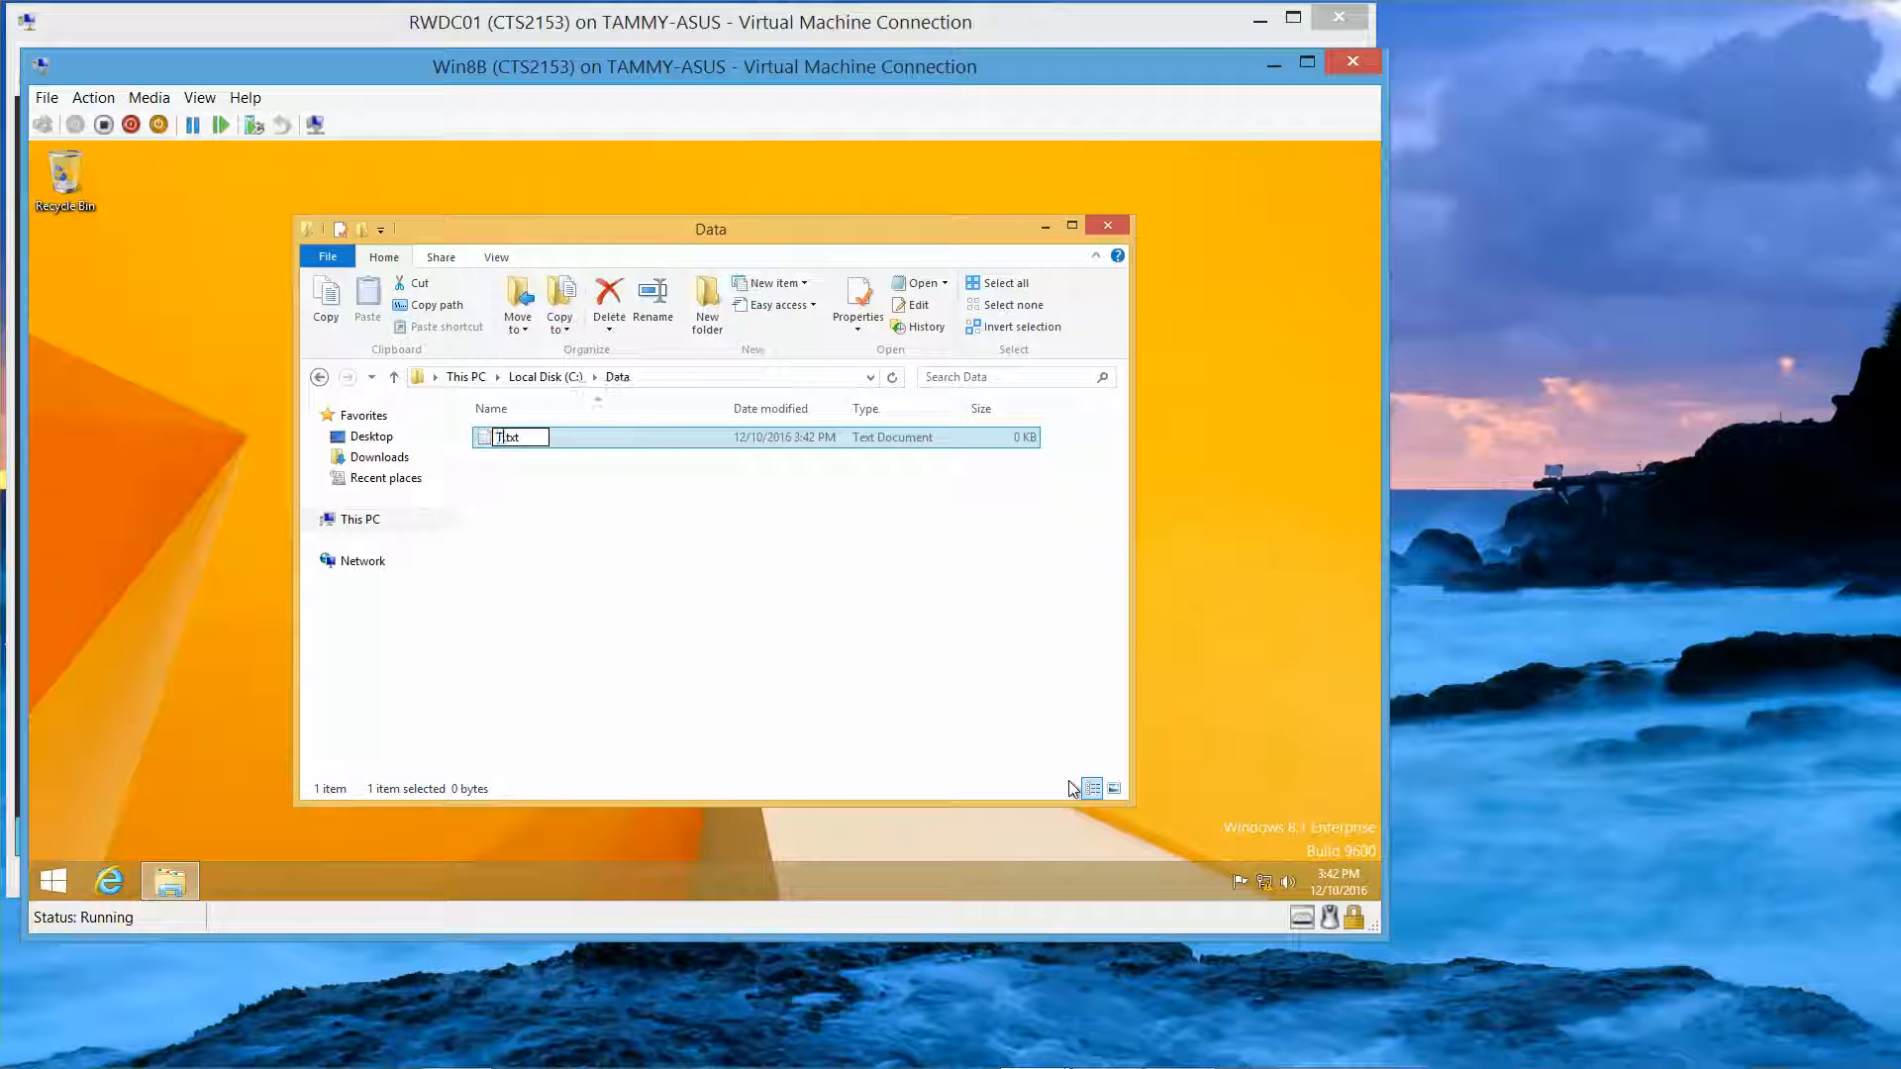
key(Return)
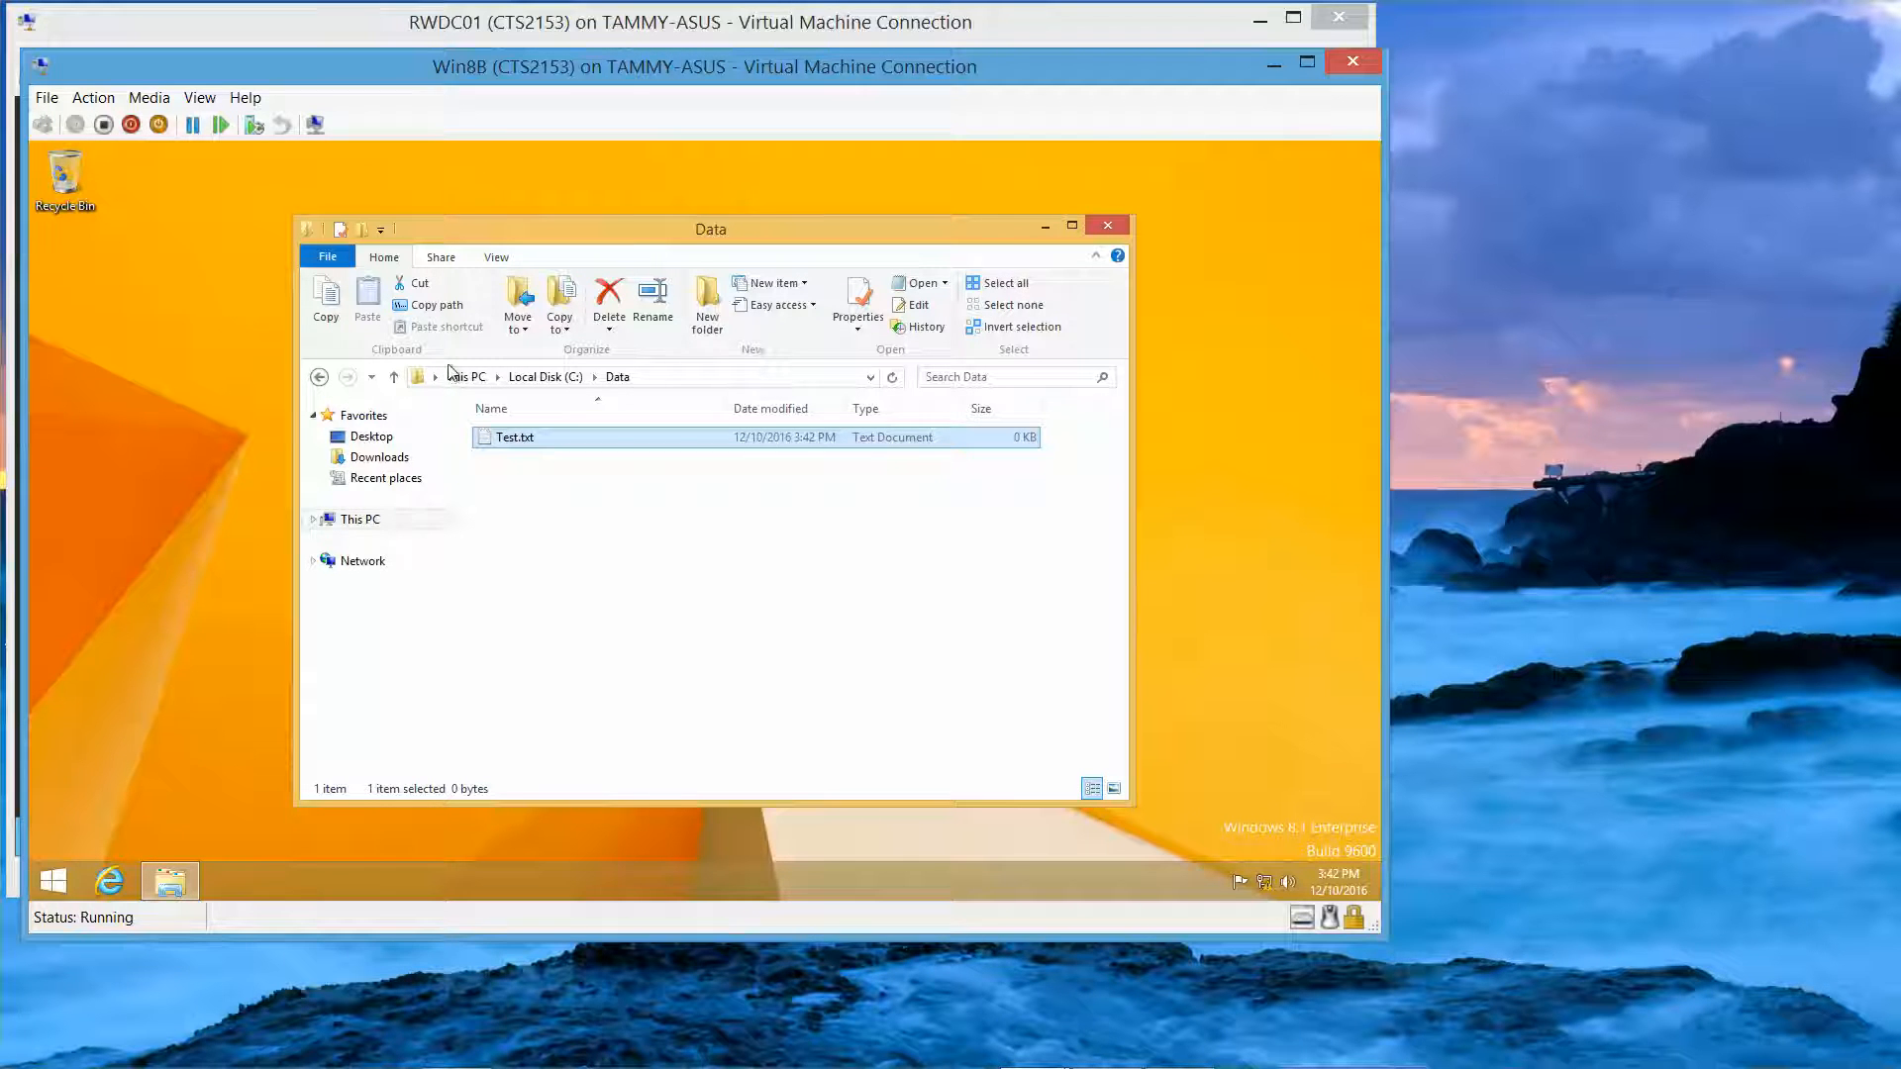
click(321, 379)
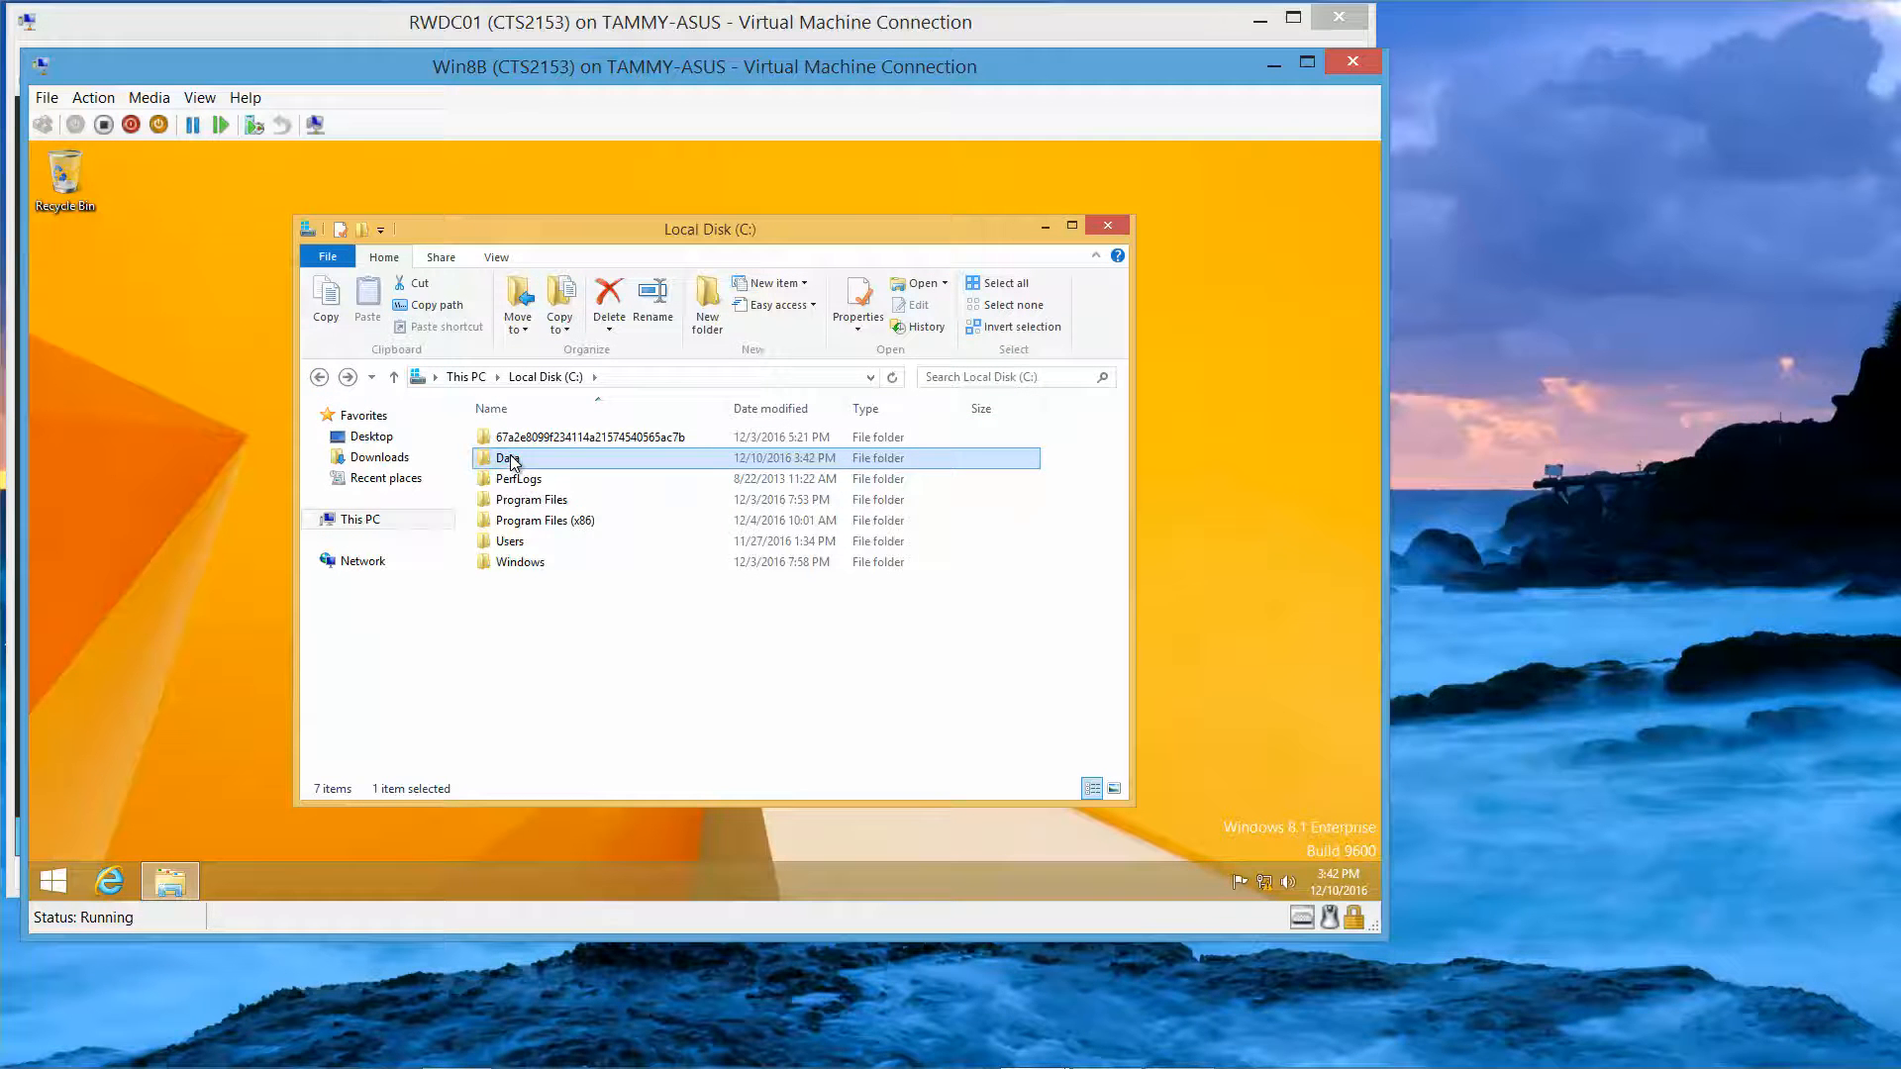
Step: Encrypt the Data folder with its subfolders and files, then check Test.txt inside it
right_click(512, 461)
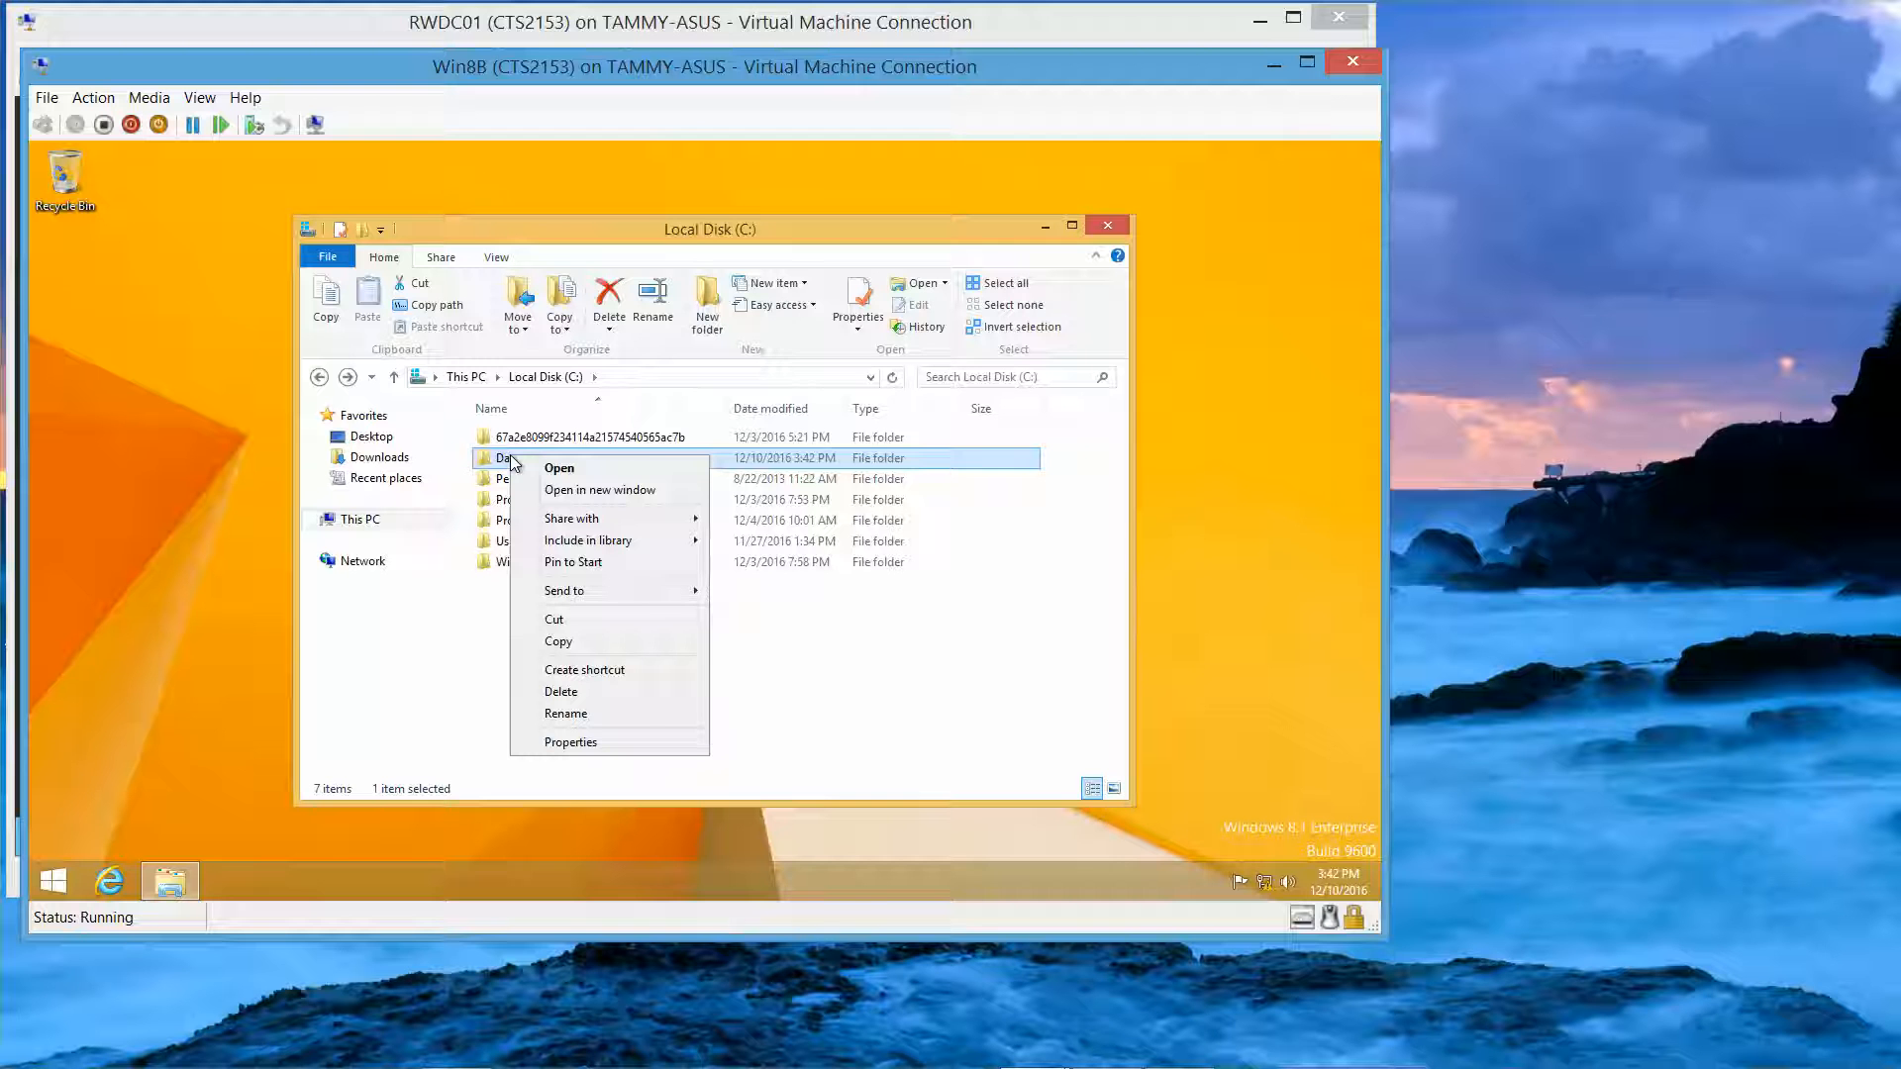
click(634, 743)
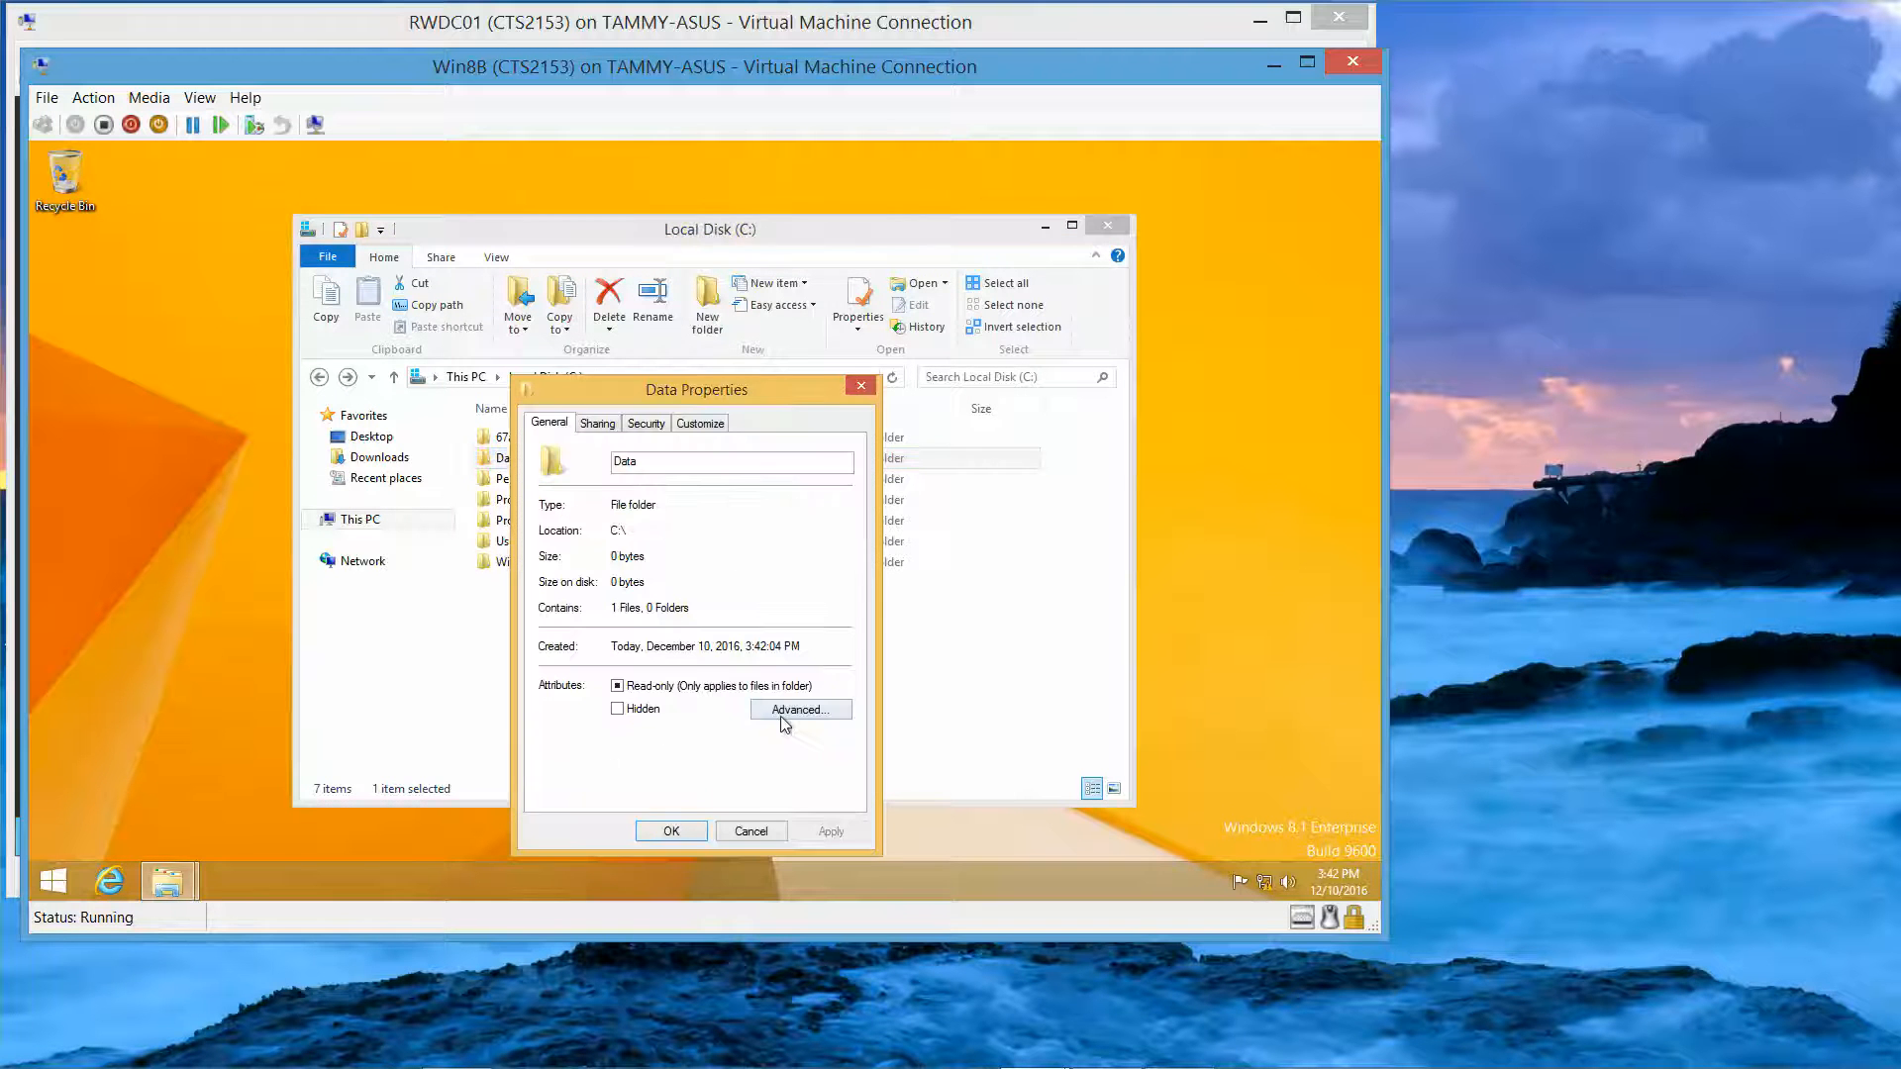
click(793, 712)
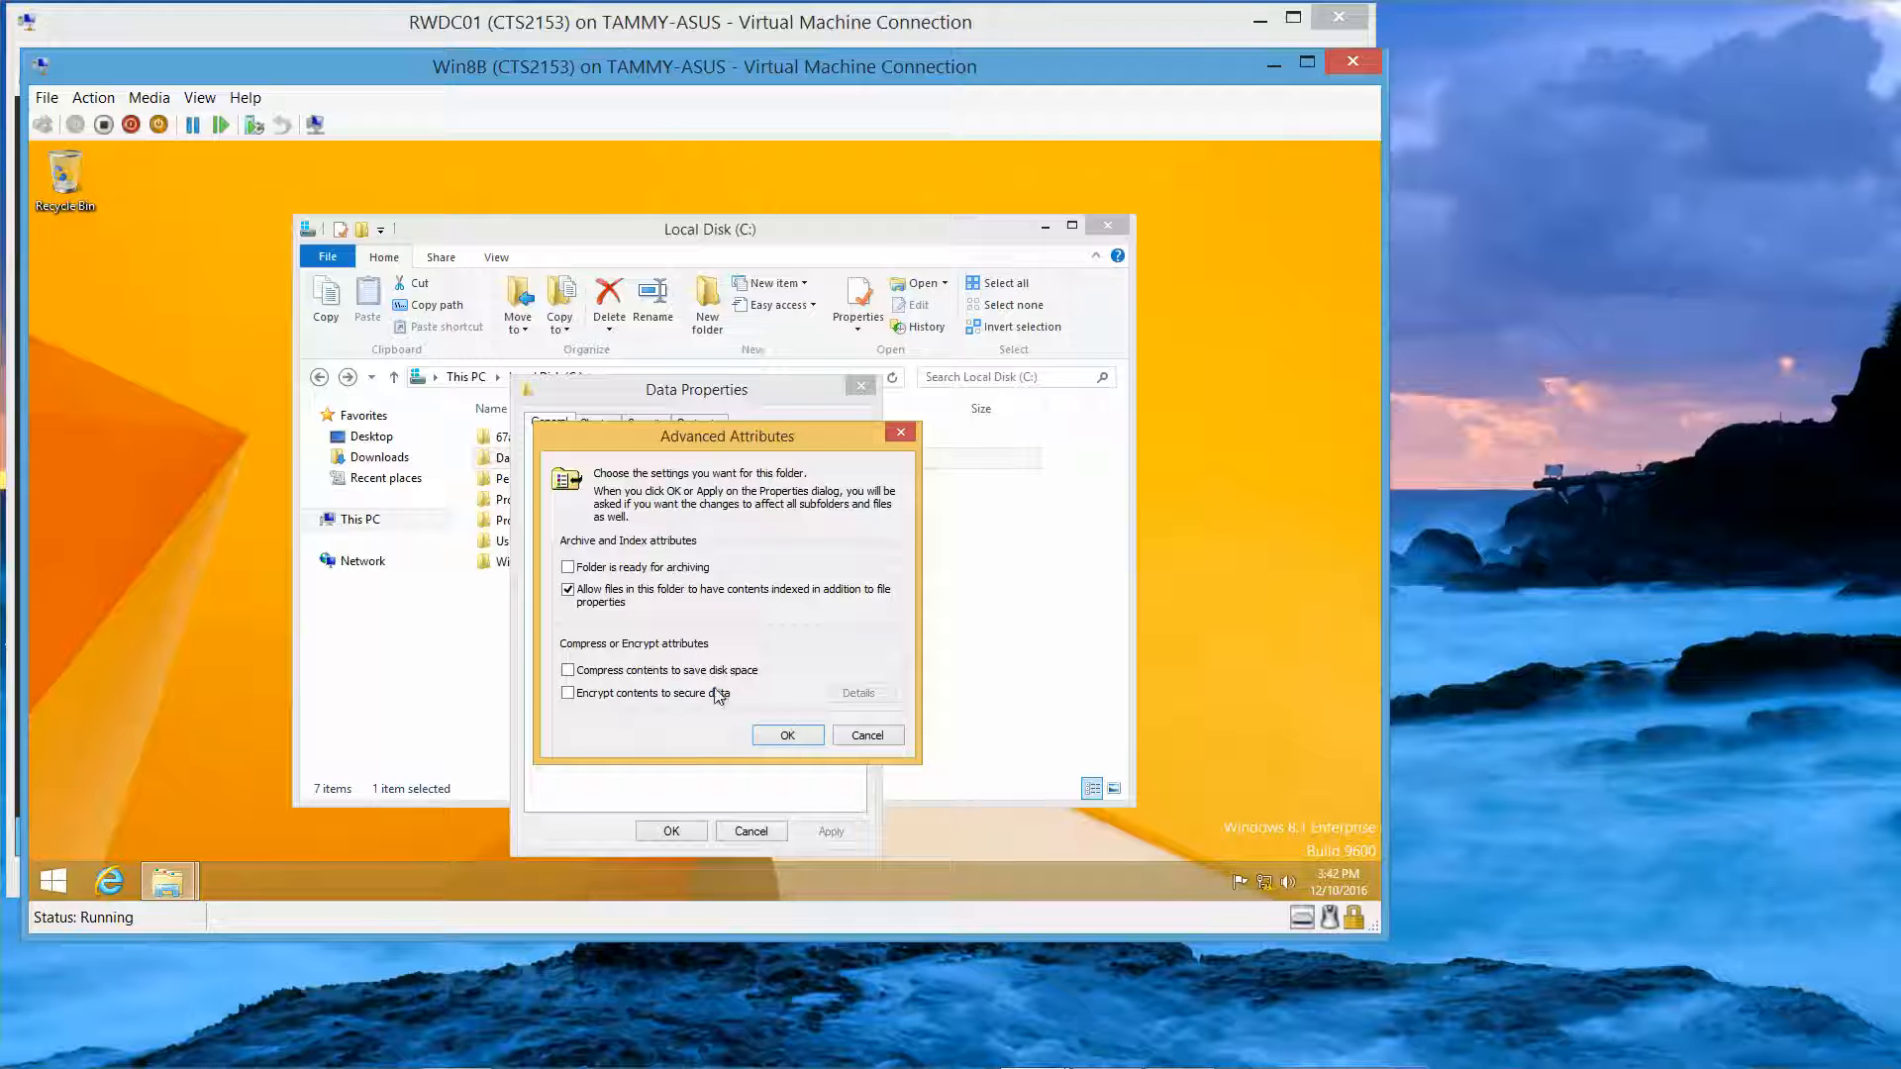
click(567, 692)
click(788, 737)
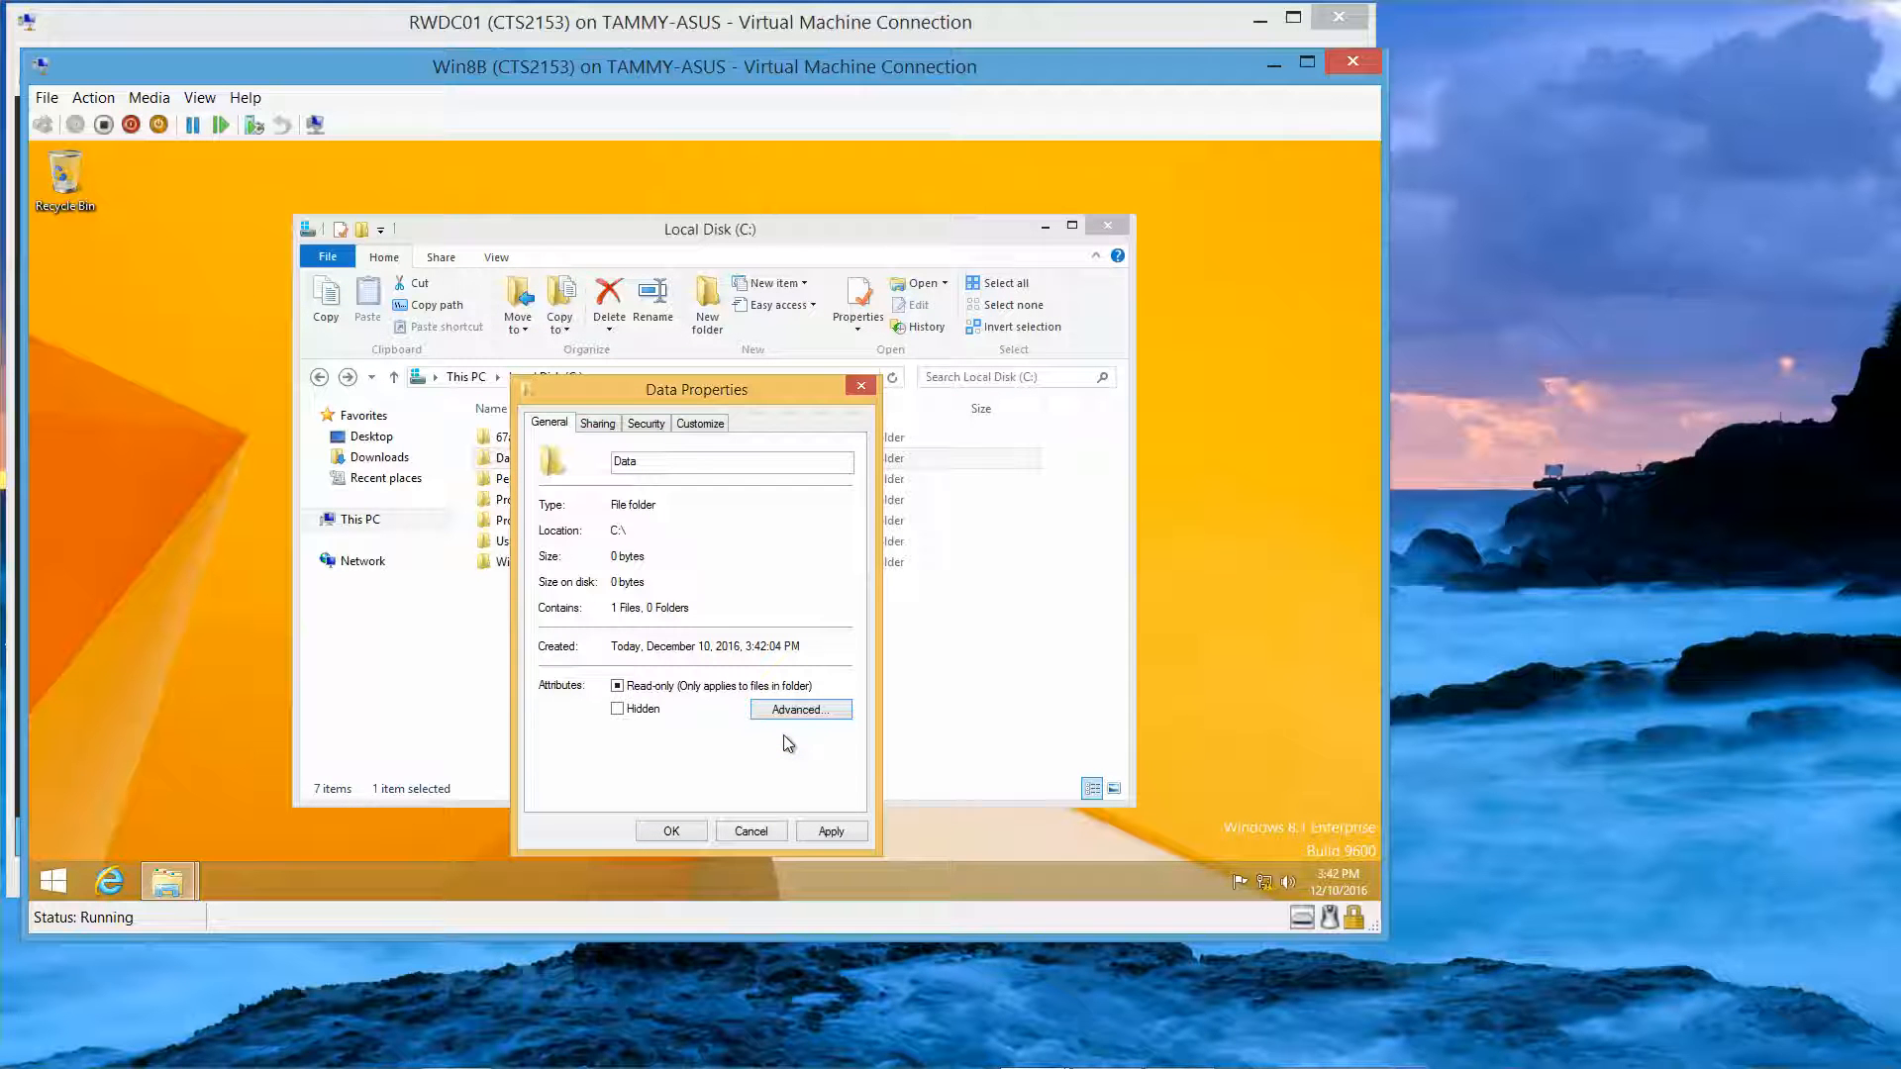
click(682, 833)
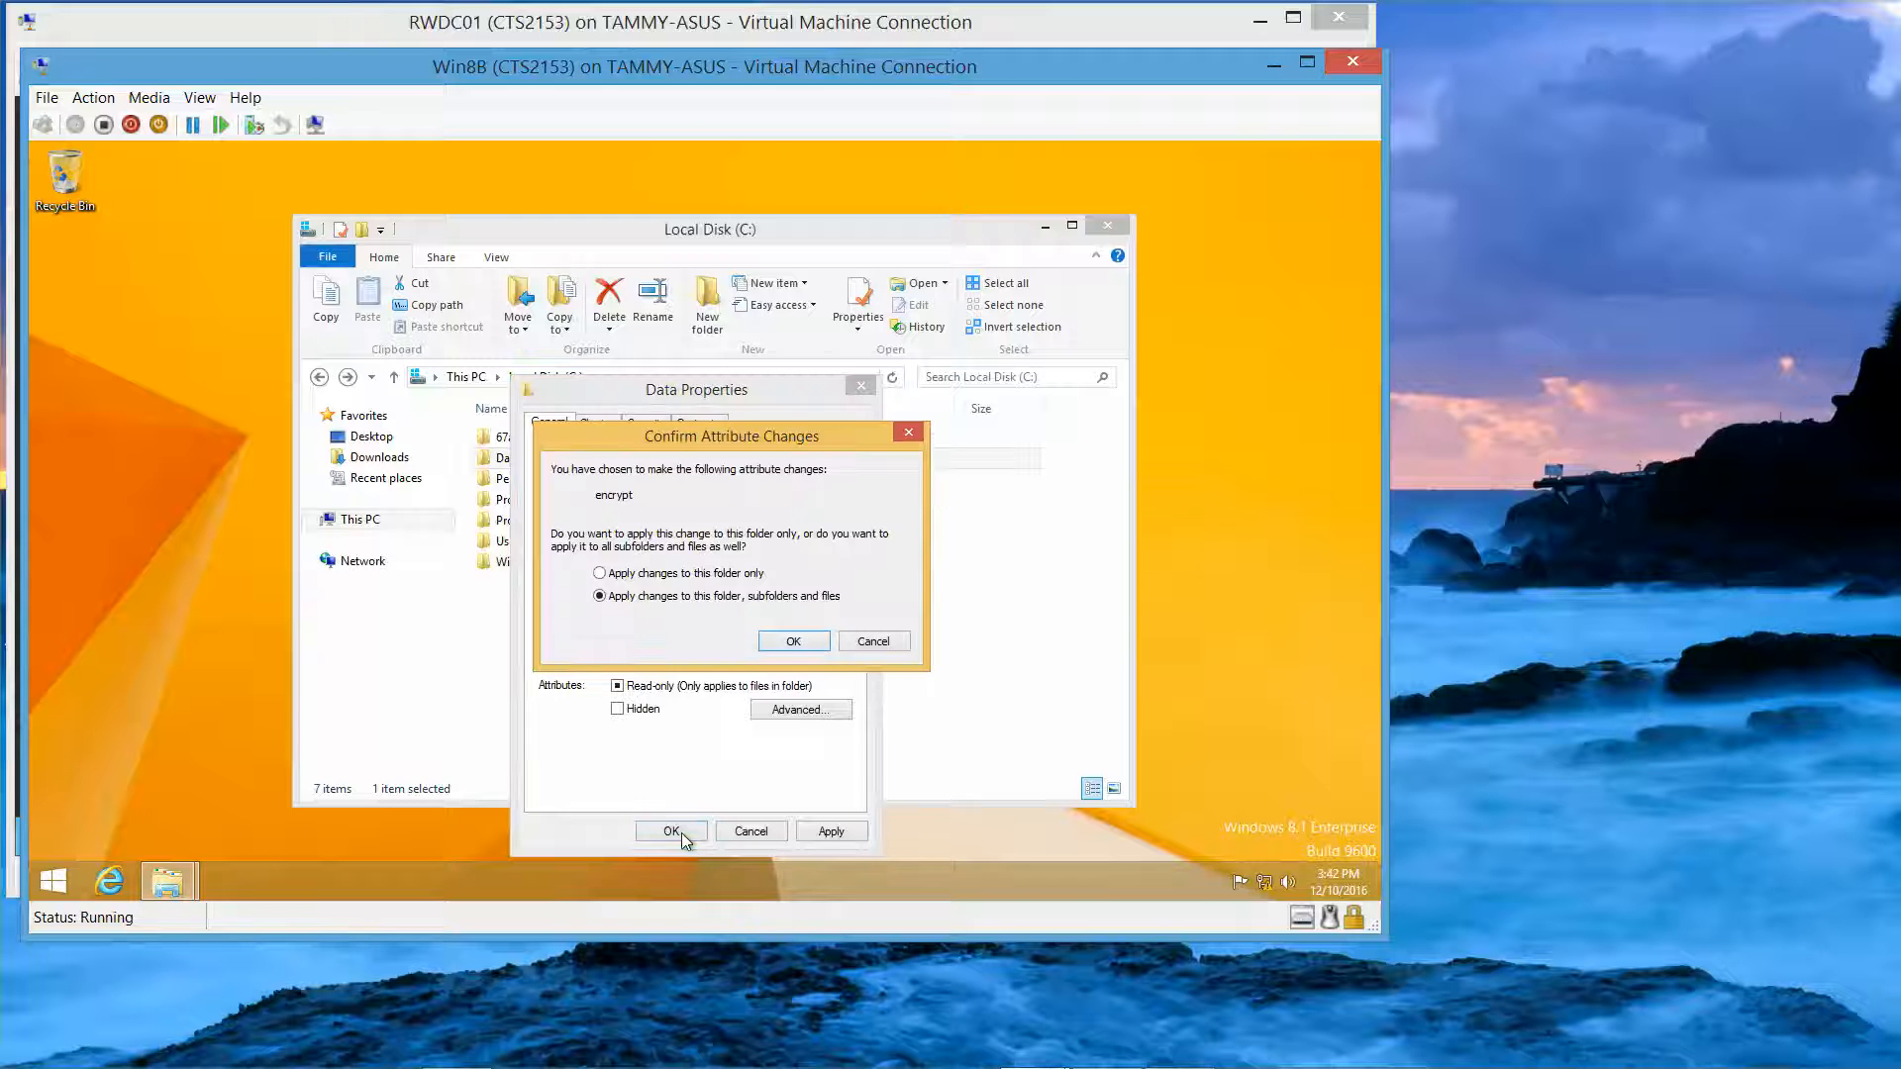
click(791, 641)
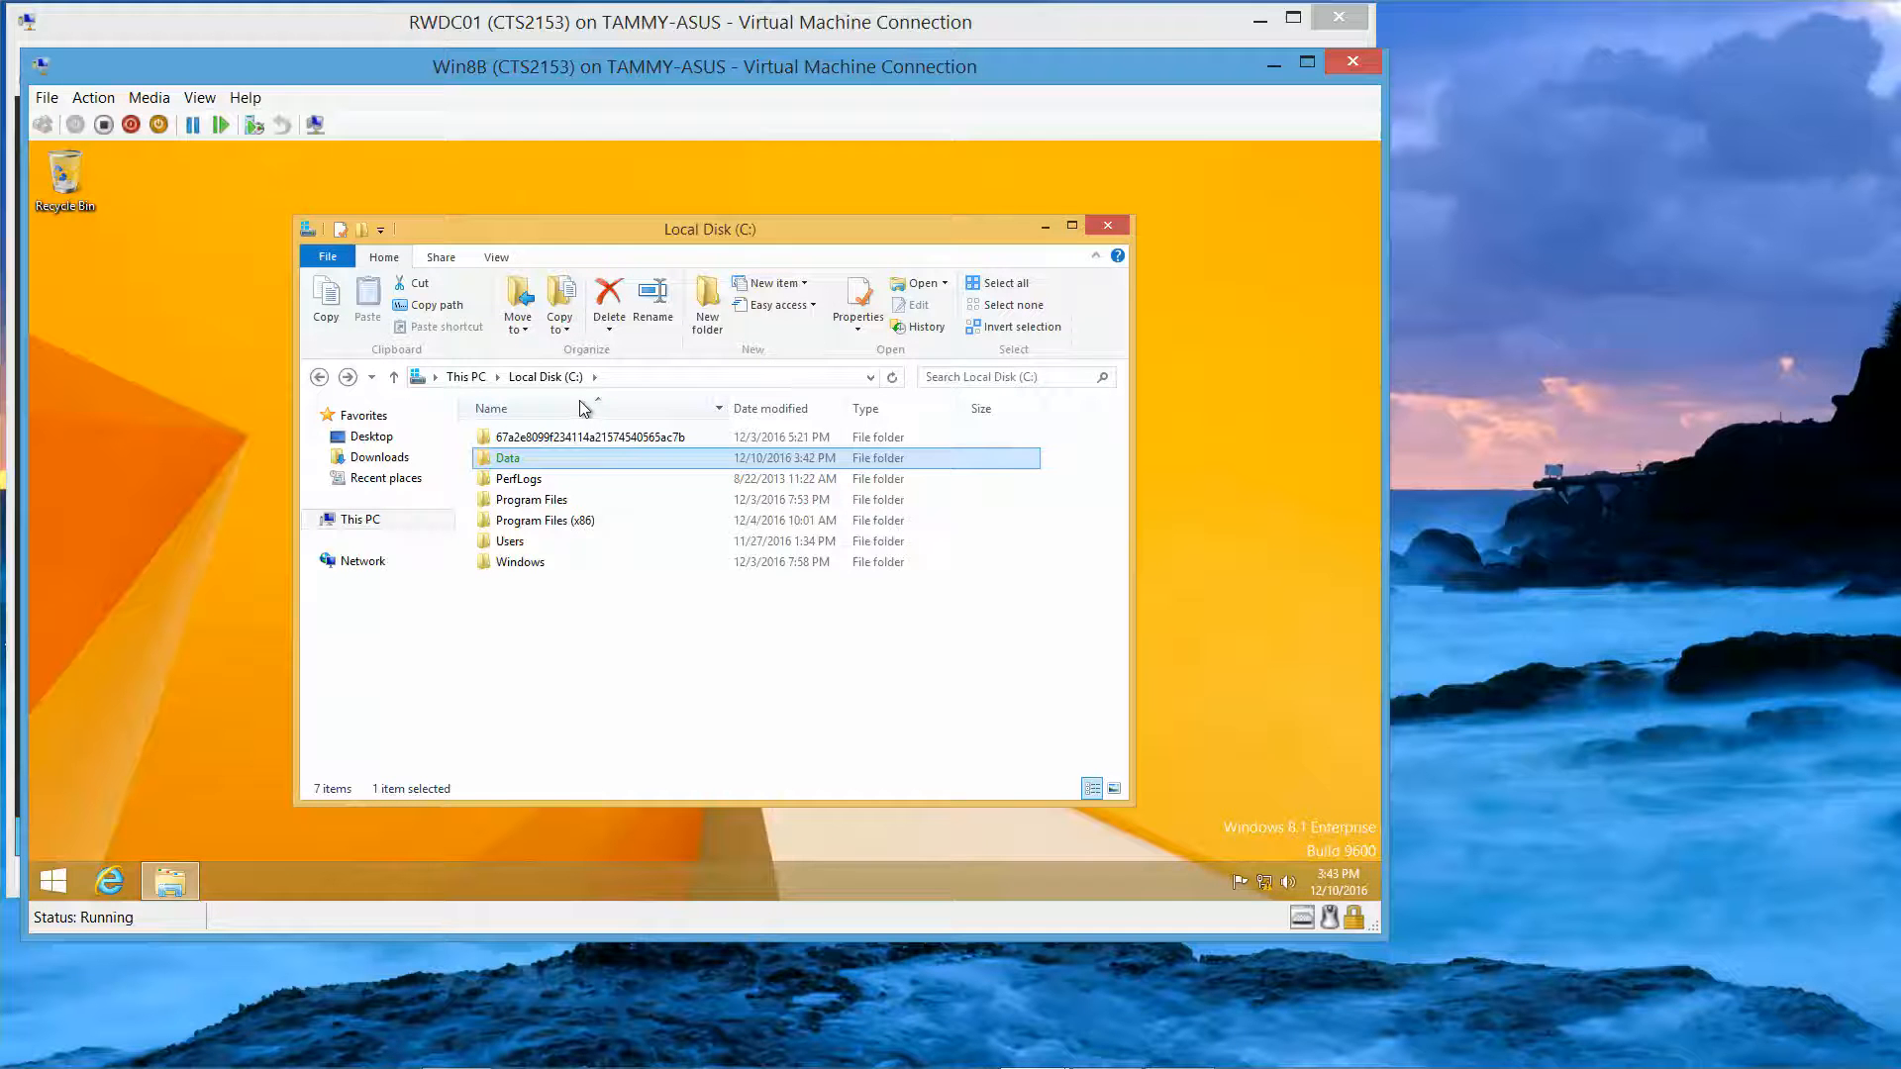
double_click(582, 459)
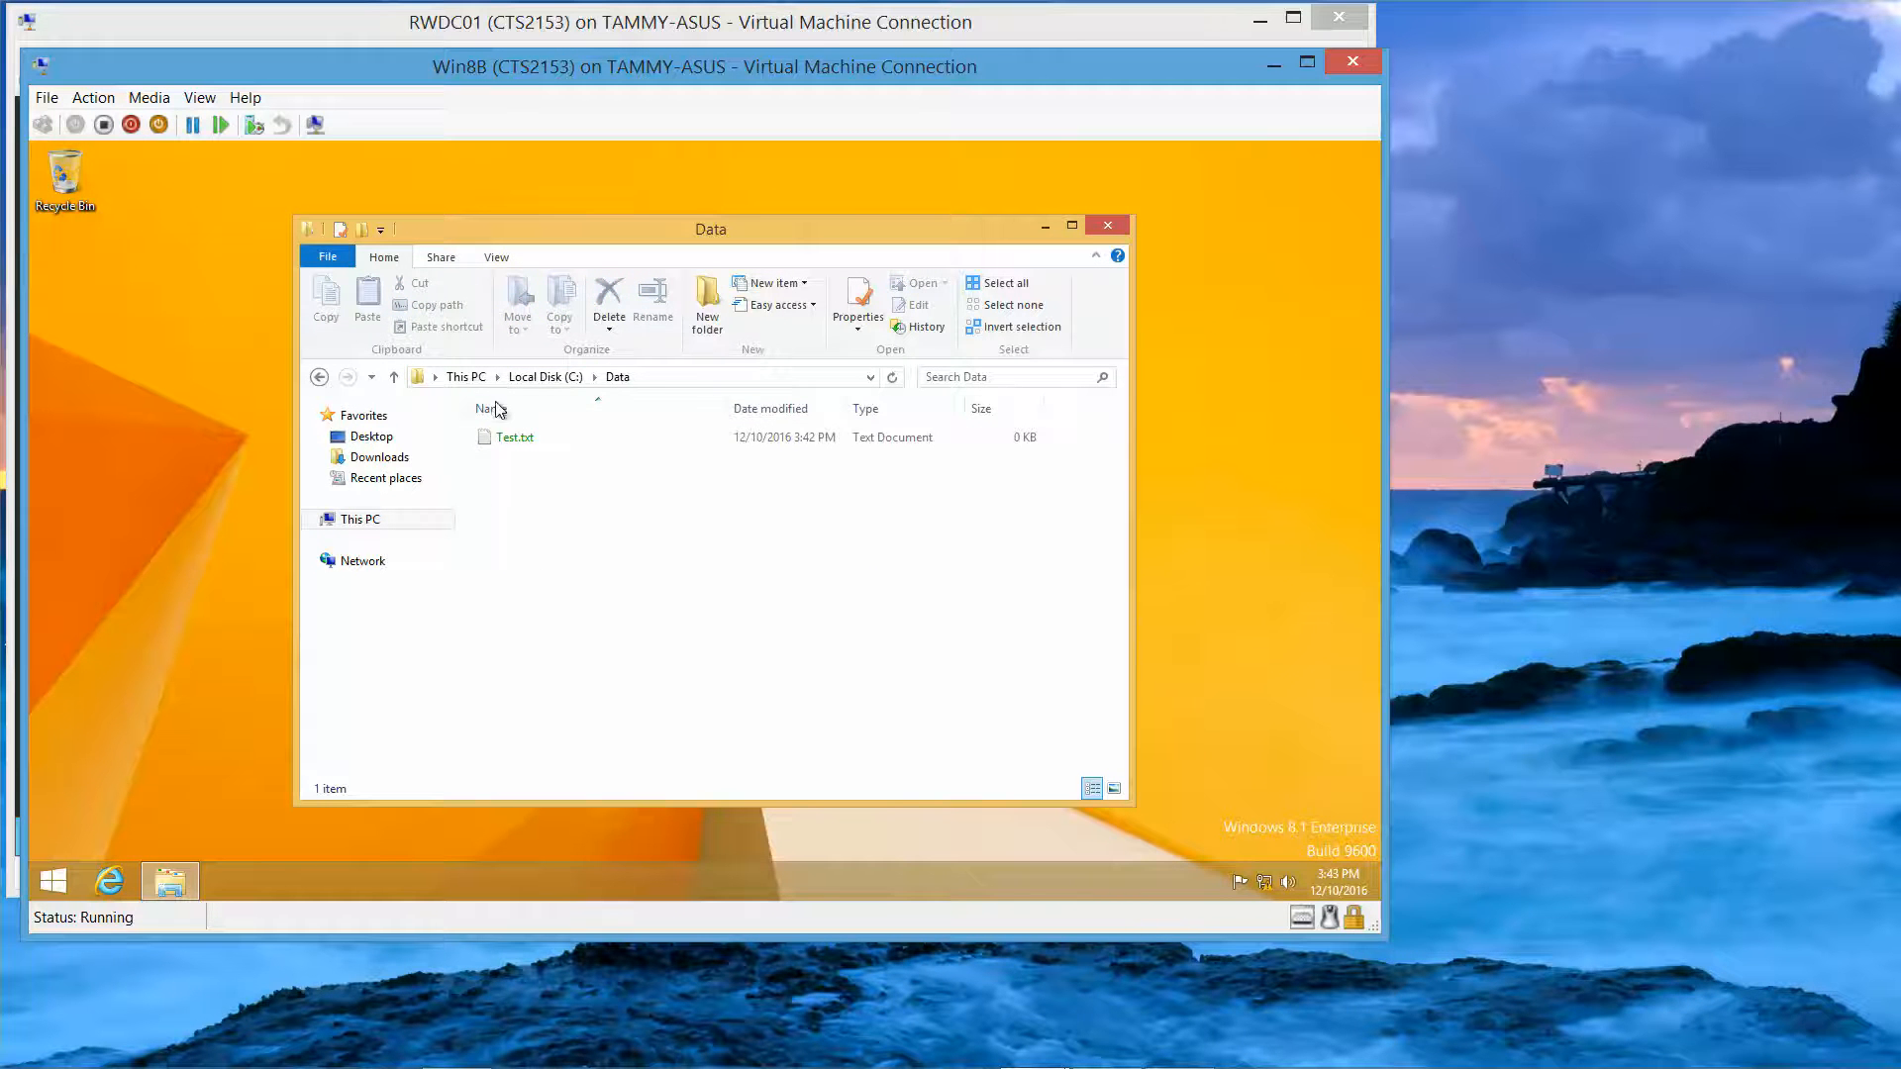
click(533, 382)
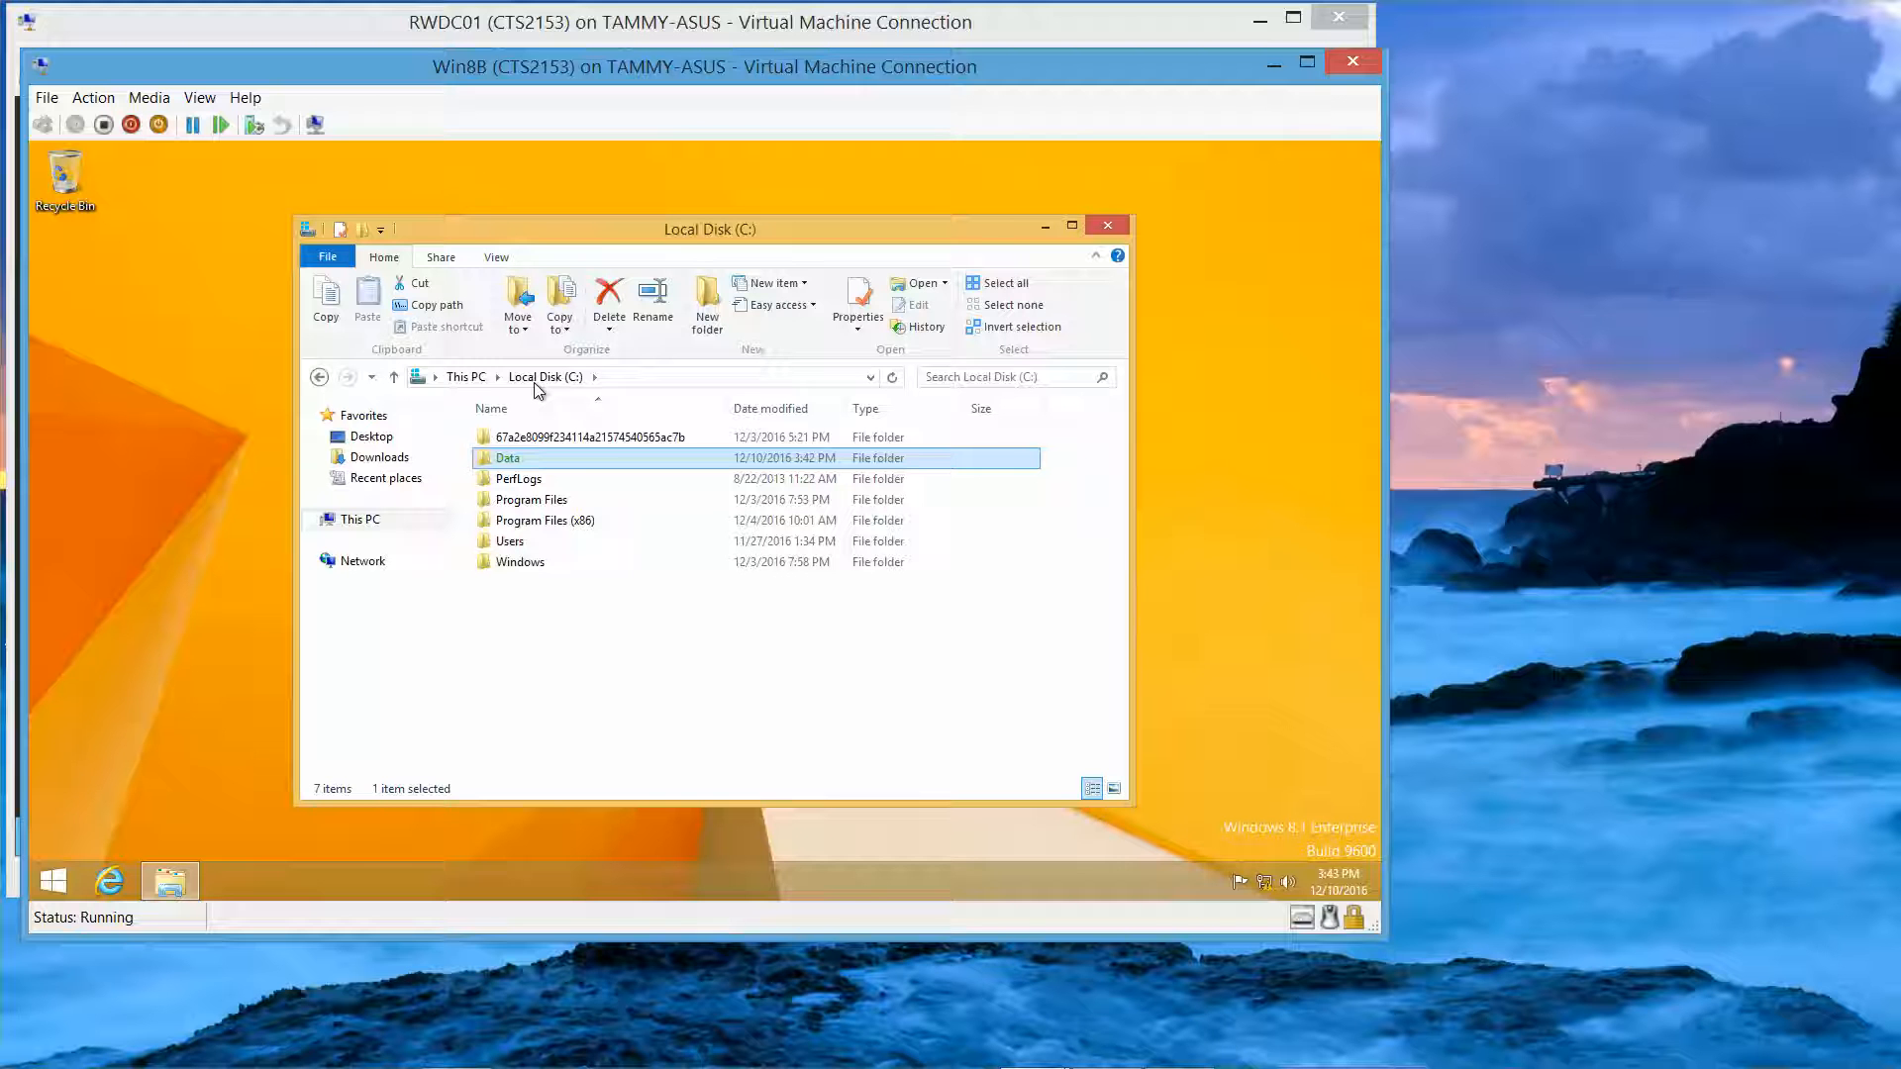
Step: Clear Data's encryption attribute and apply the change to its subfolders and files
right_click(547, 462)
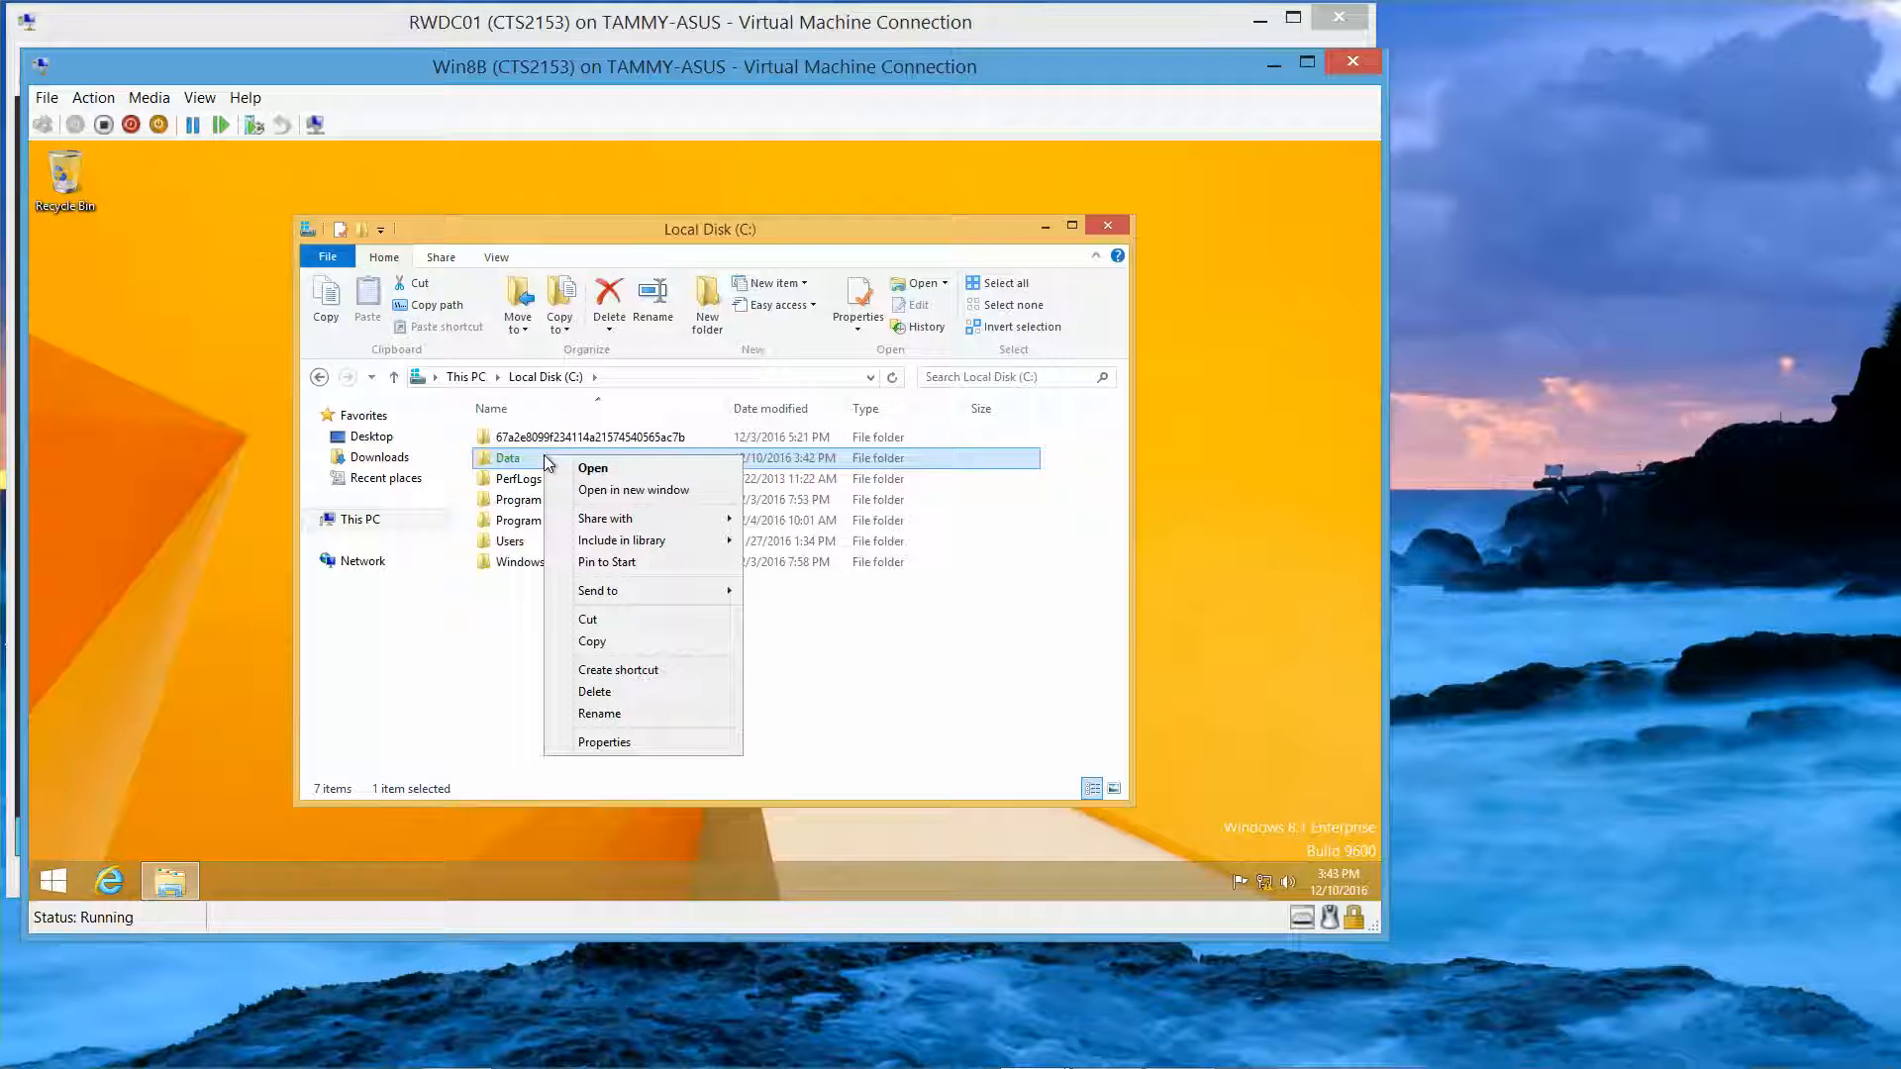
click(642, 743)
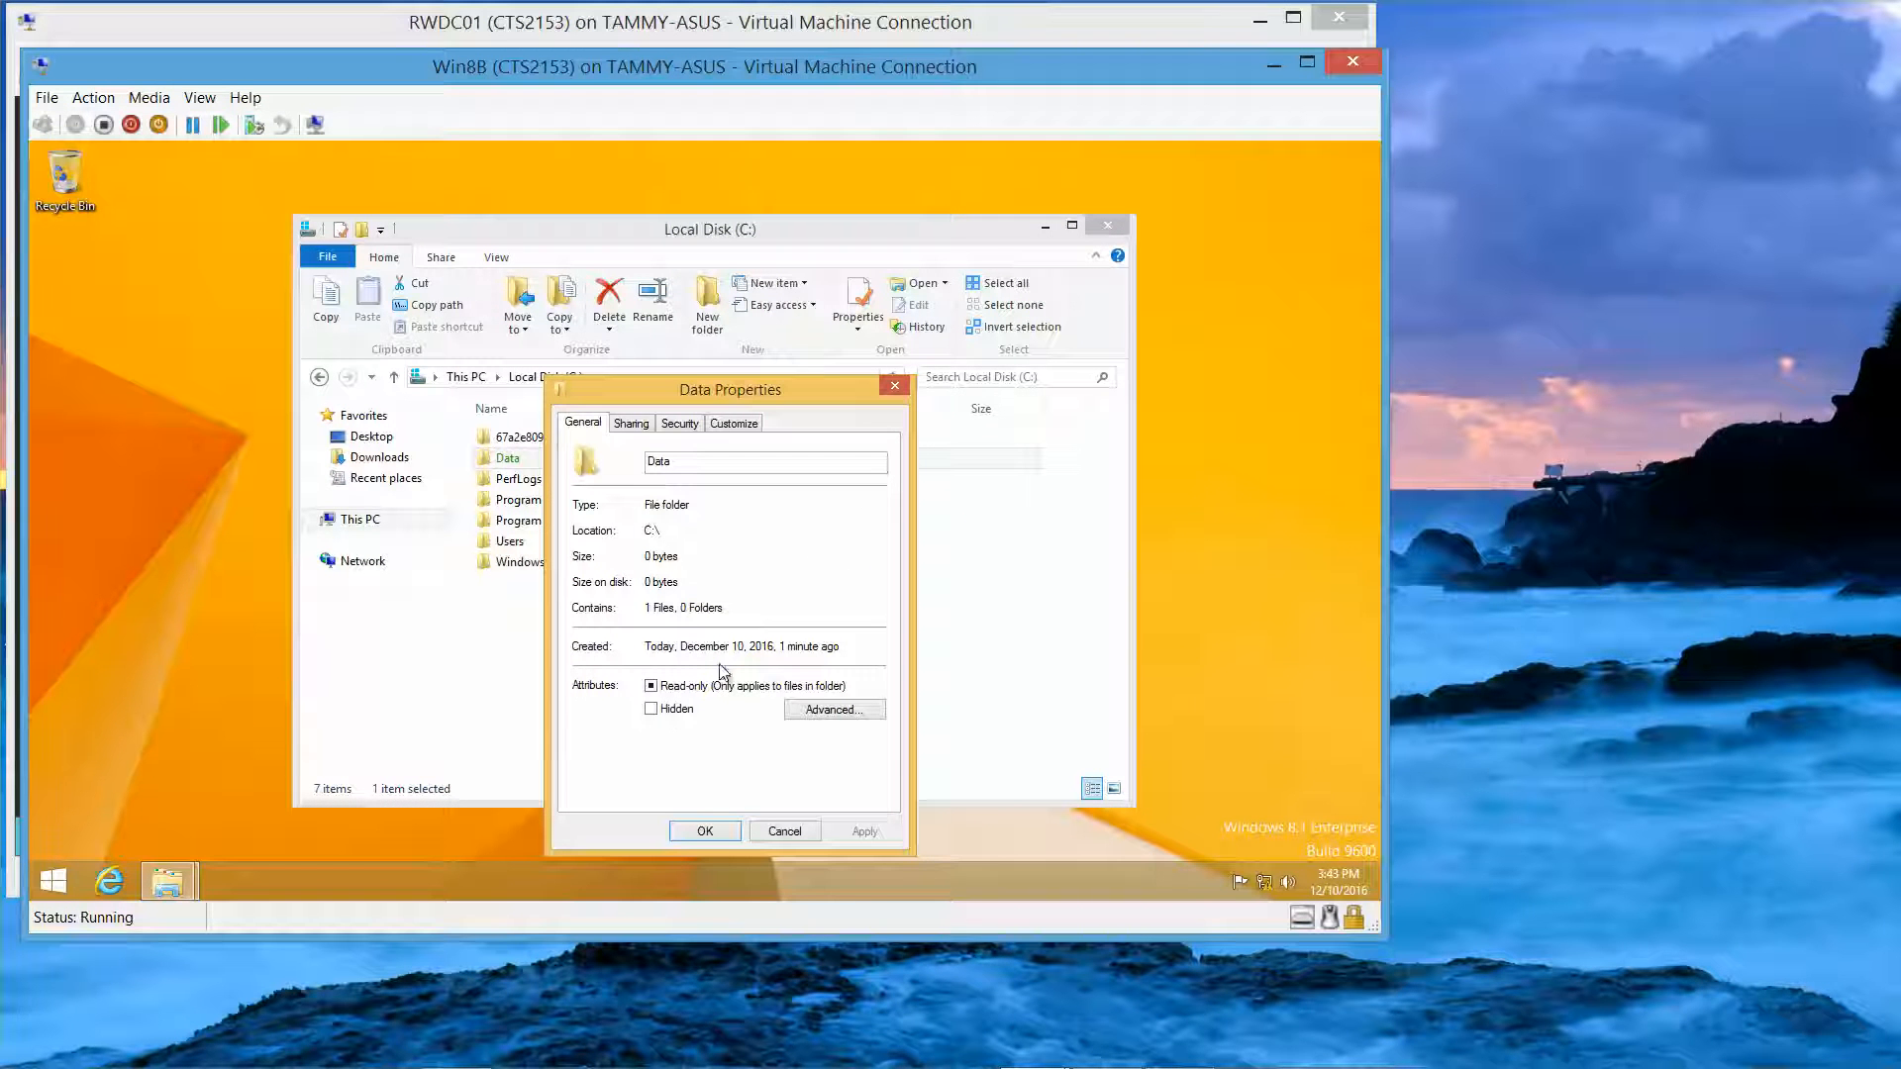
click(844, 710)
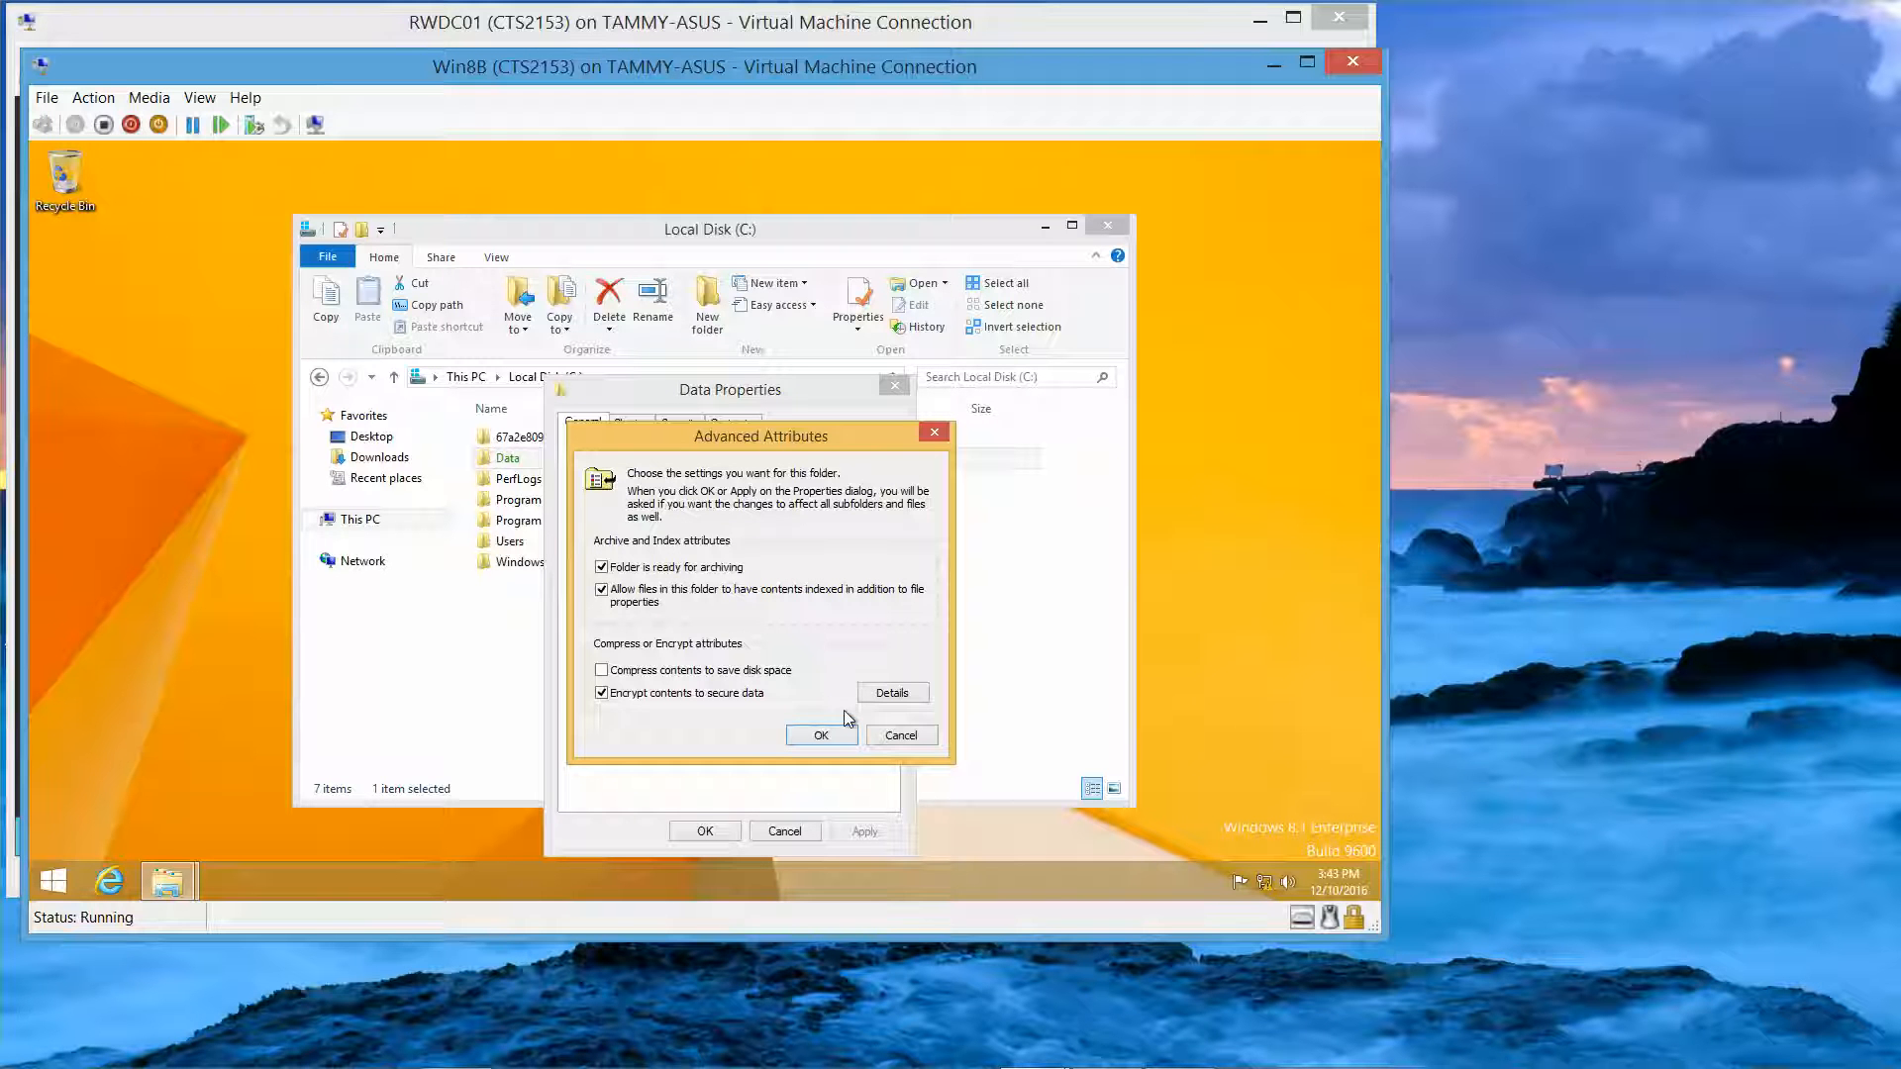
click(654, 694)
click(820, 737)
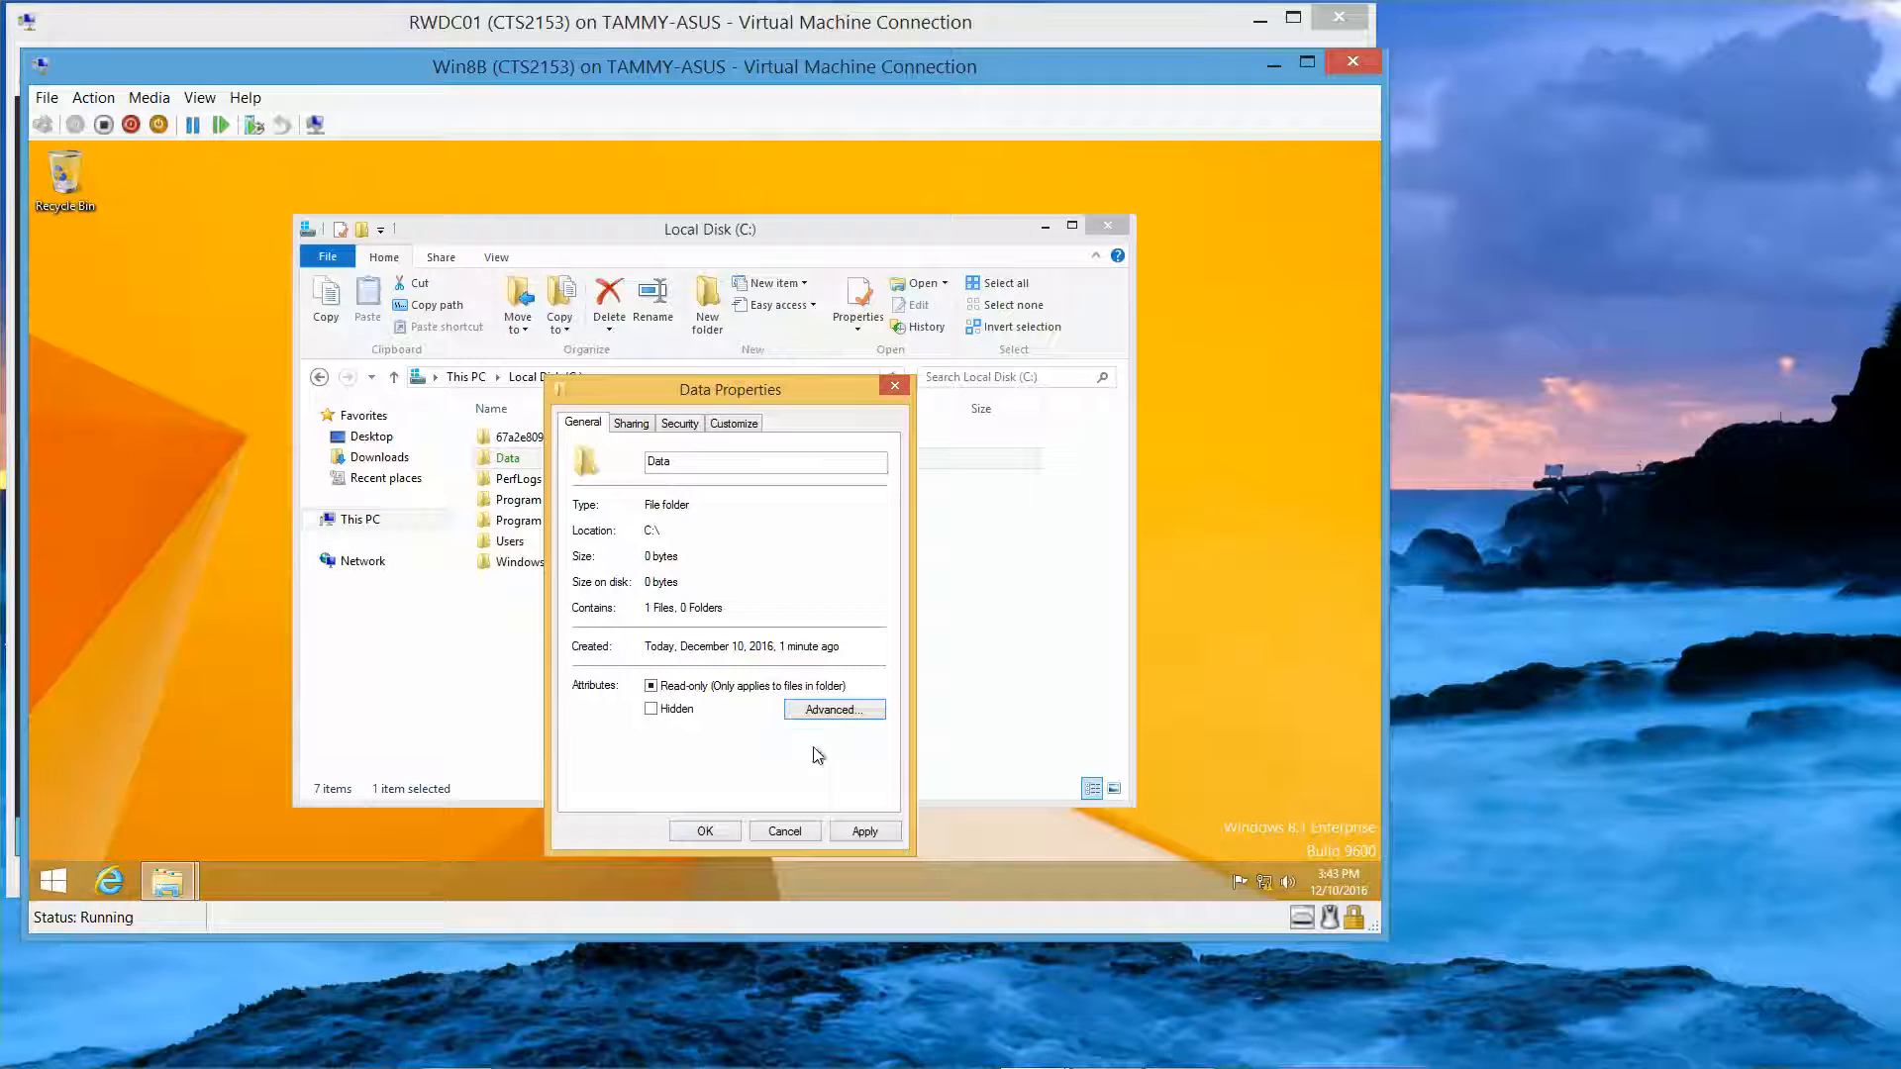
click(722, 830)
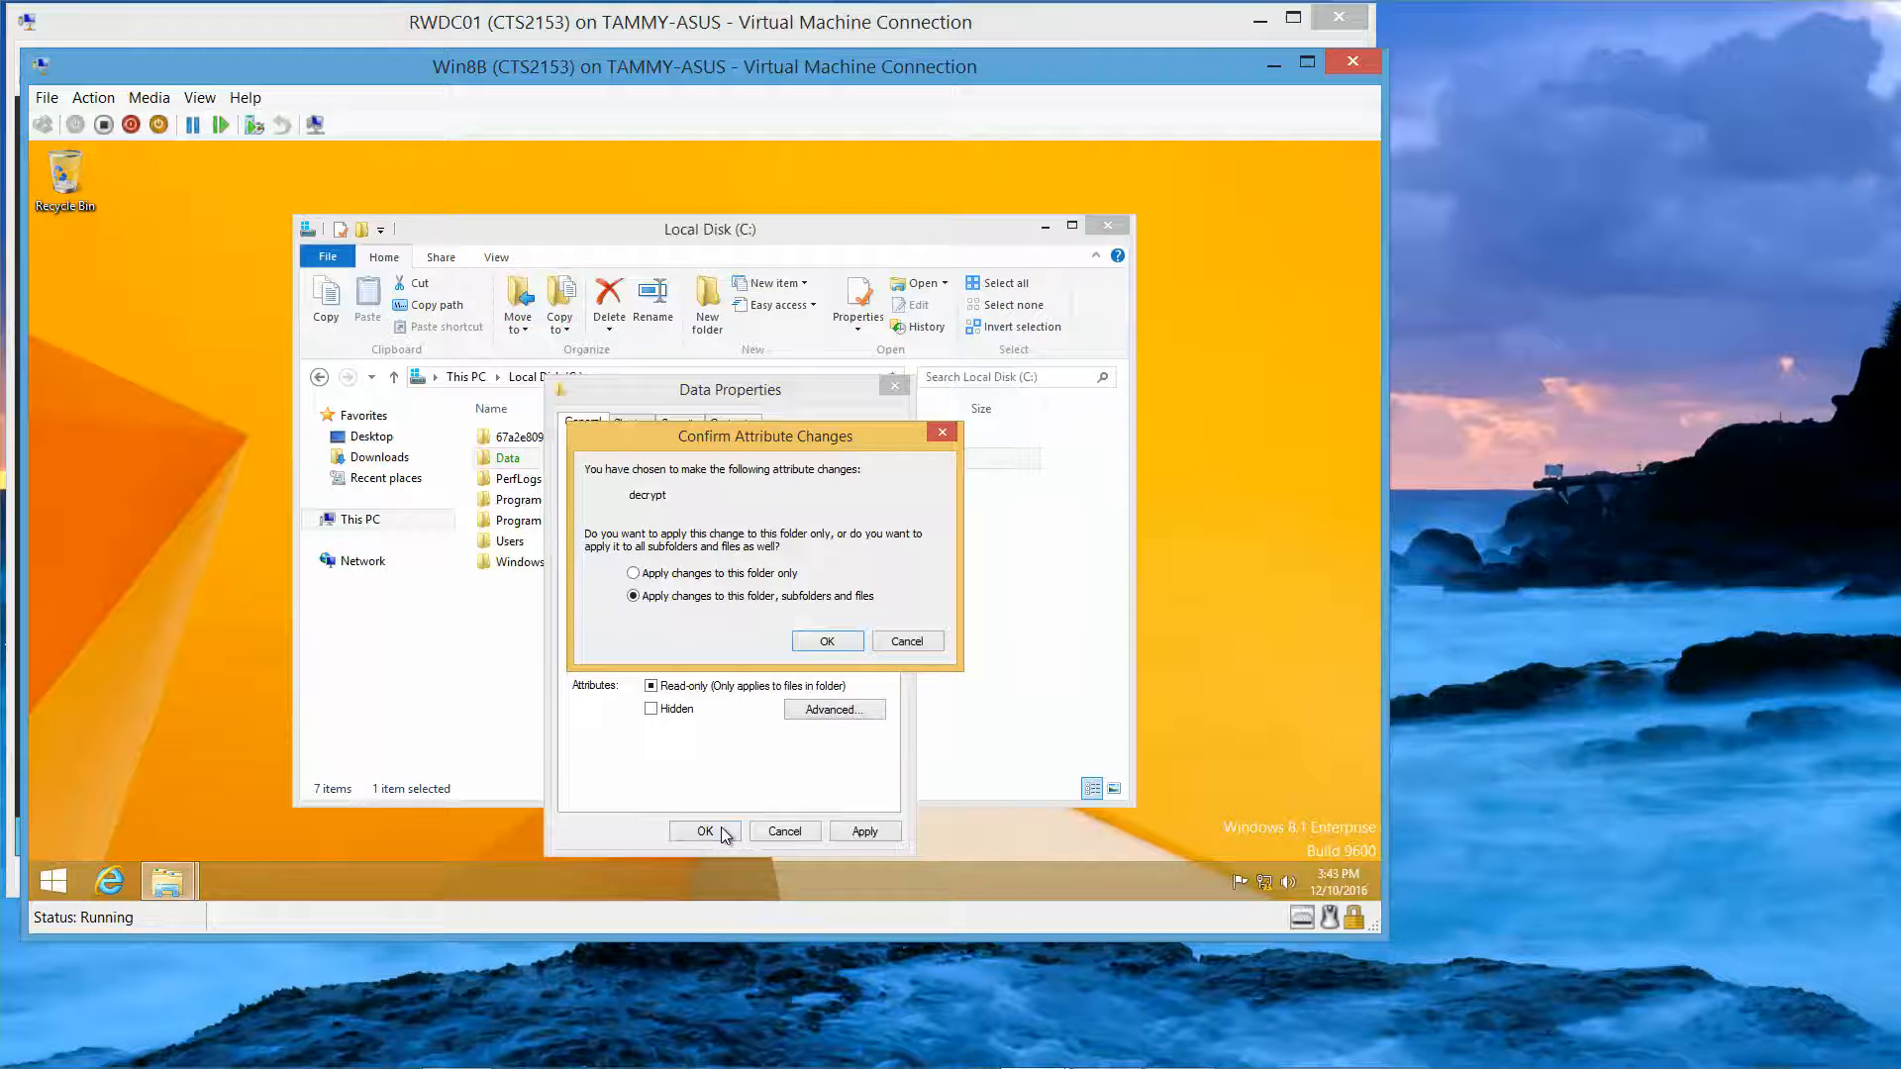
click(851, 646)
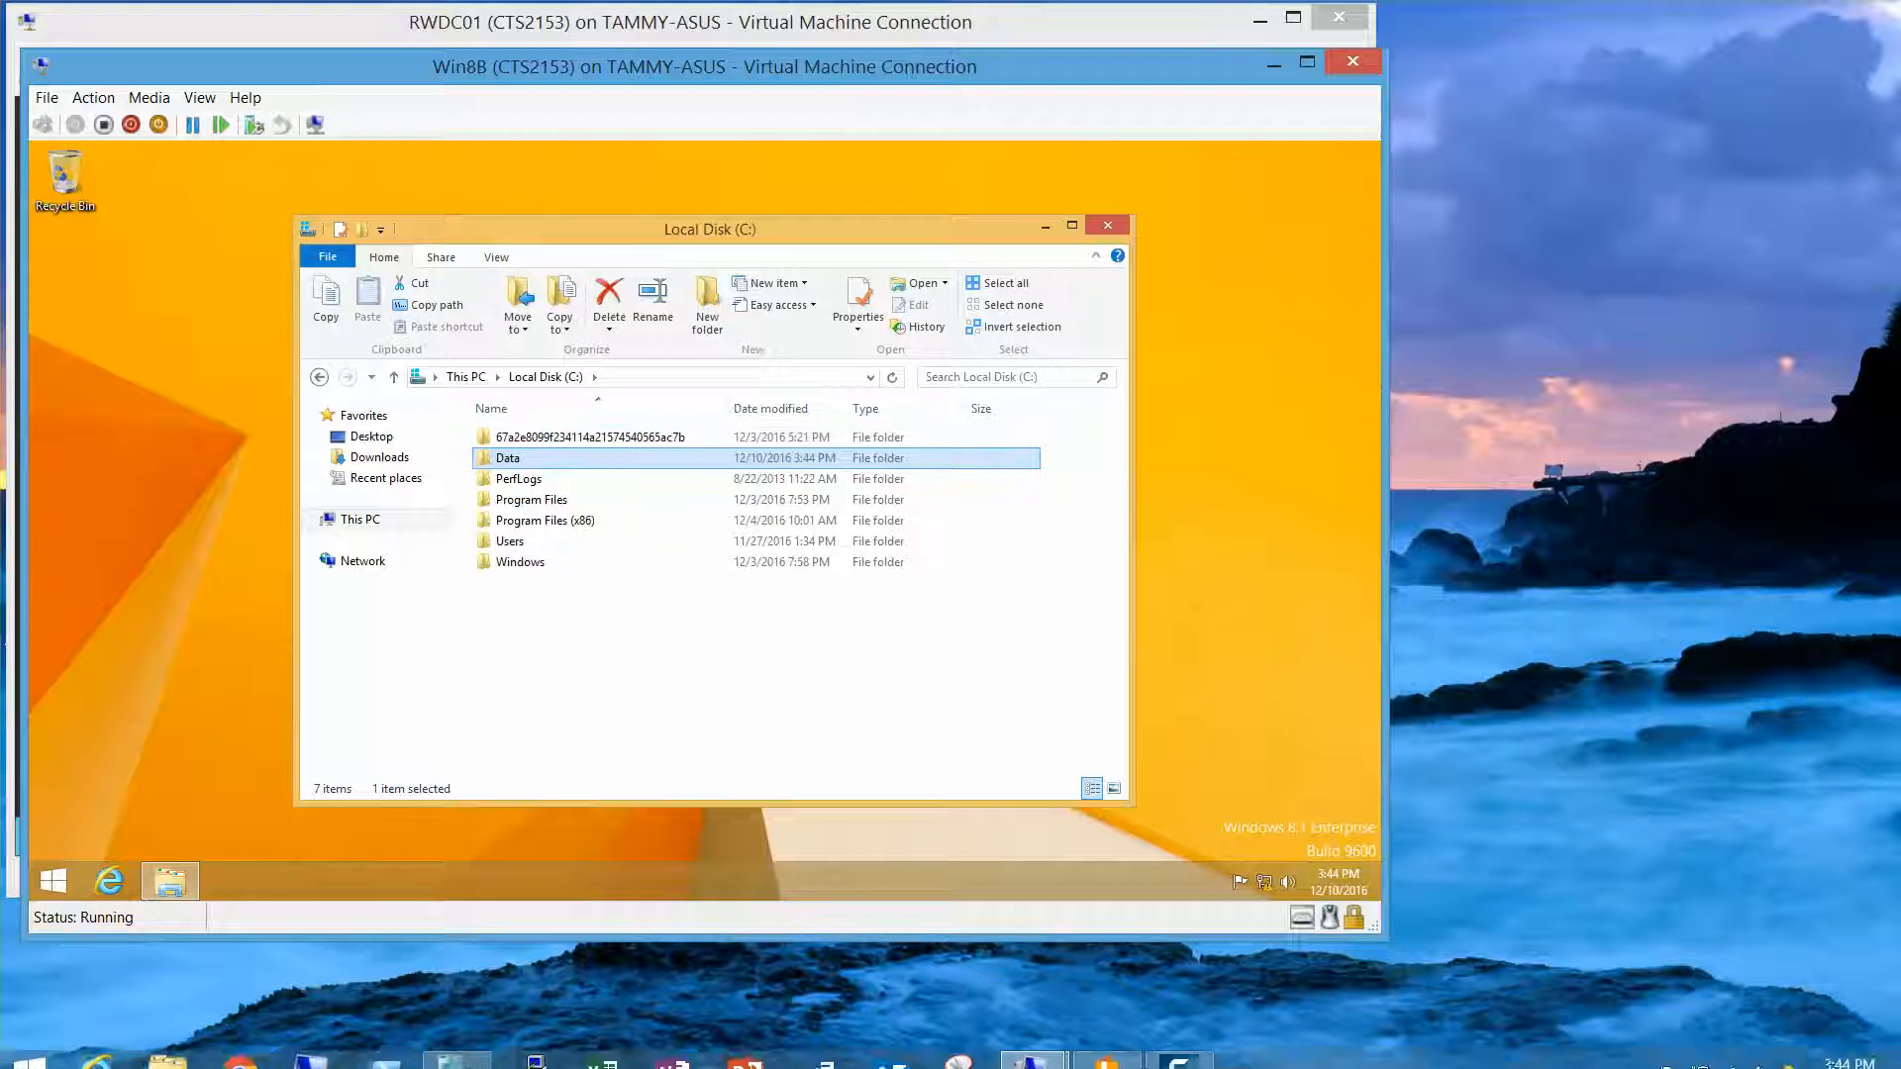
Step: Sign in to Win8B as the second CONTOSO domain user with that account's password
mouse_move(1243, 1059)
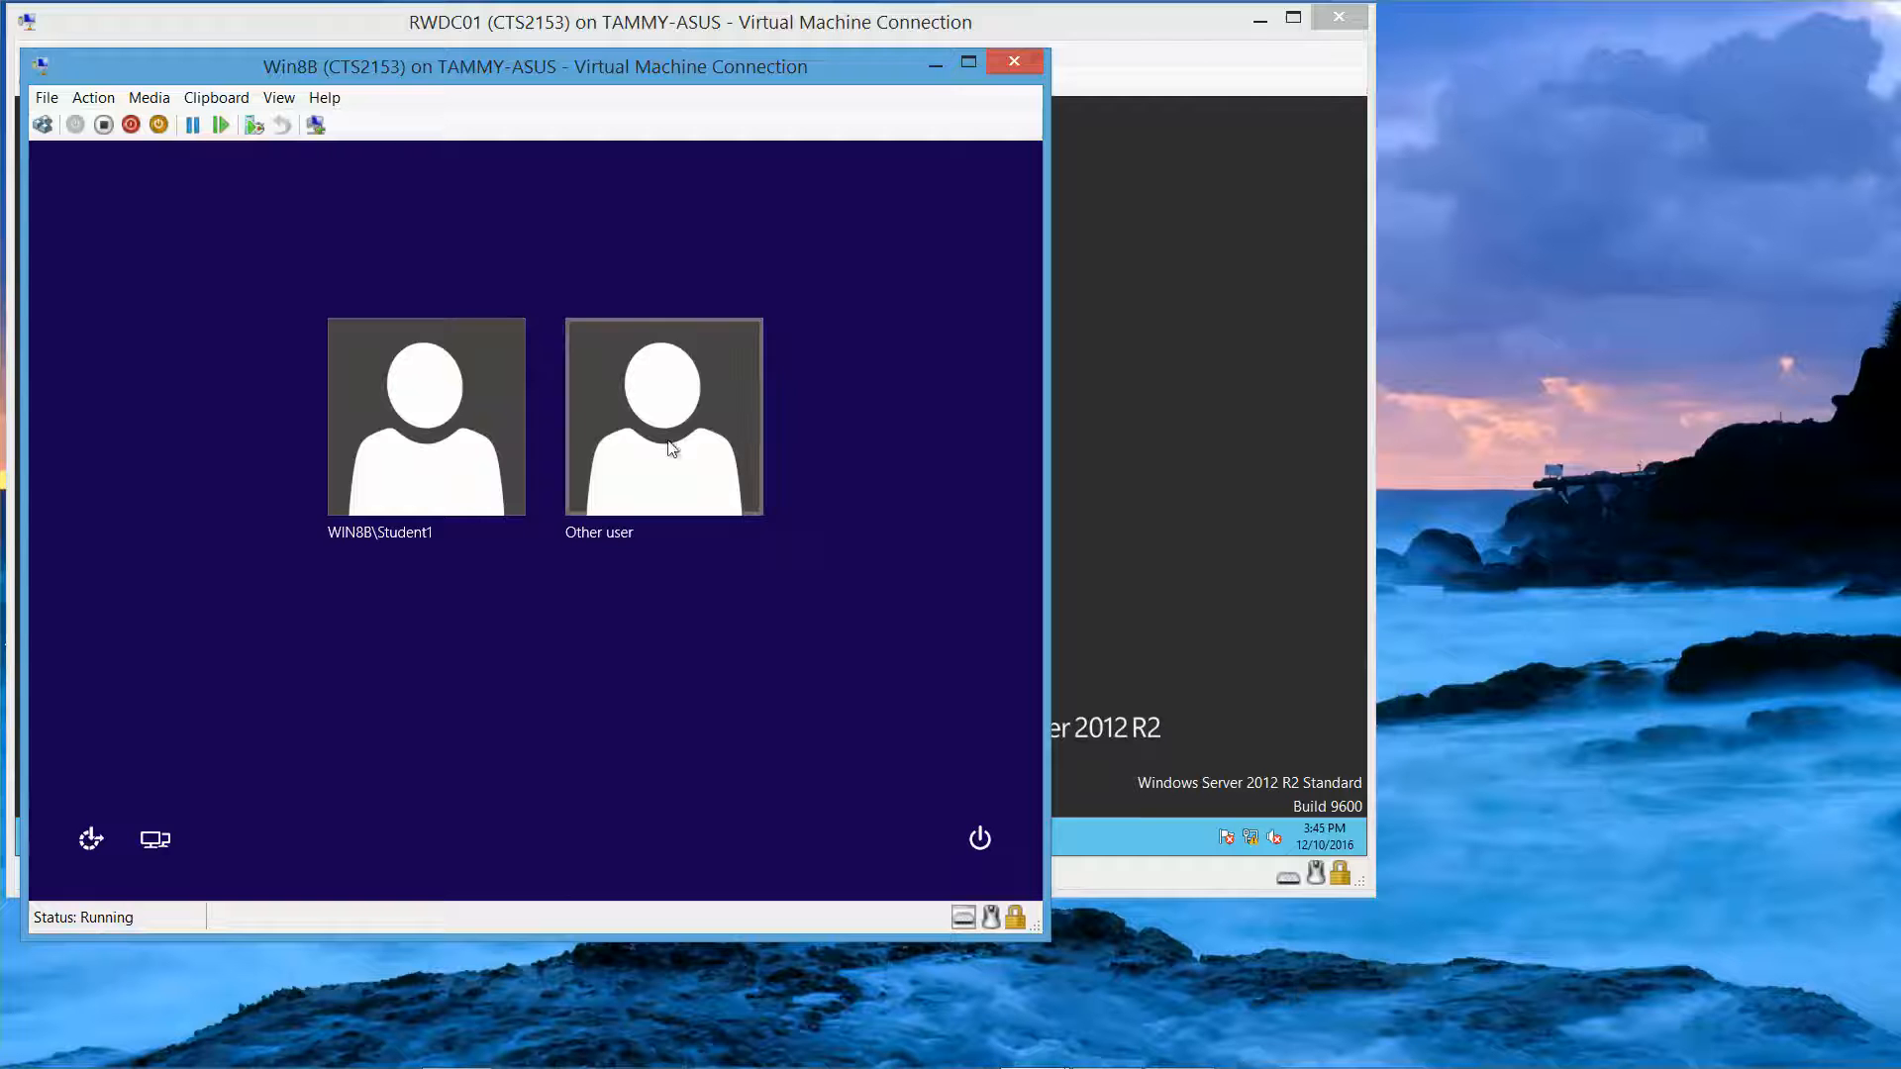
click(671, 448)
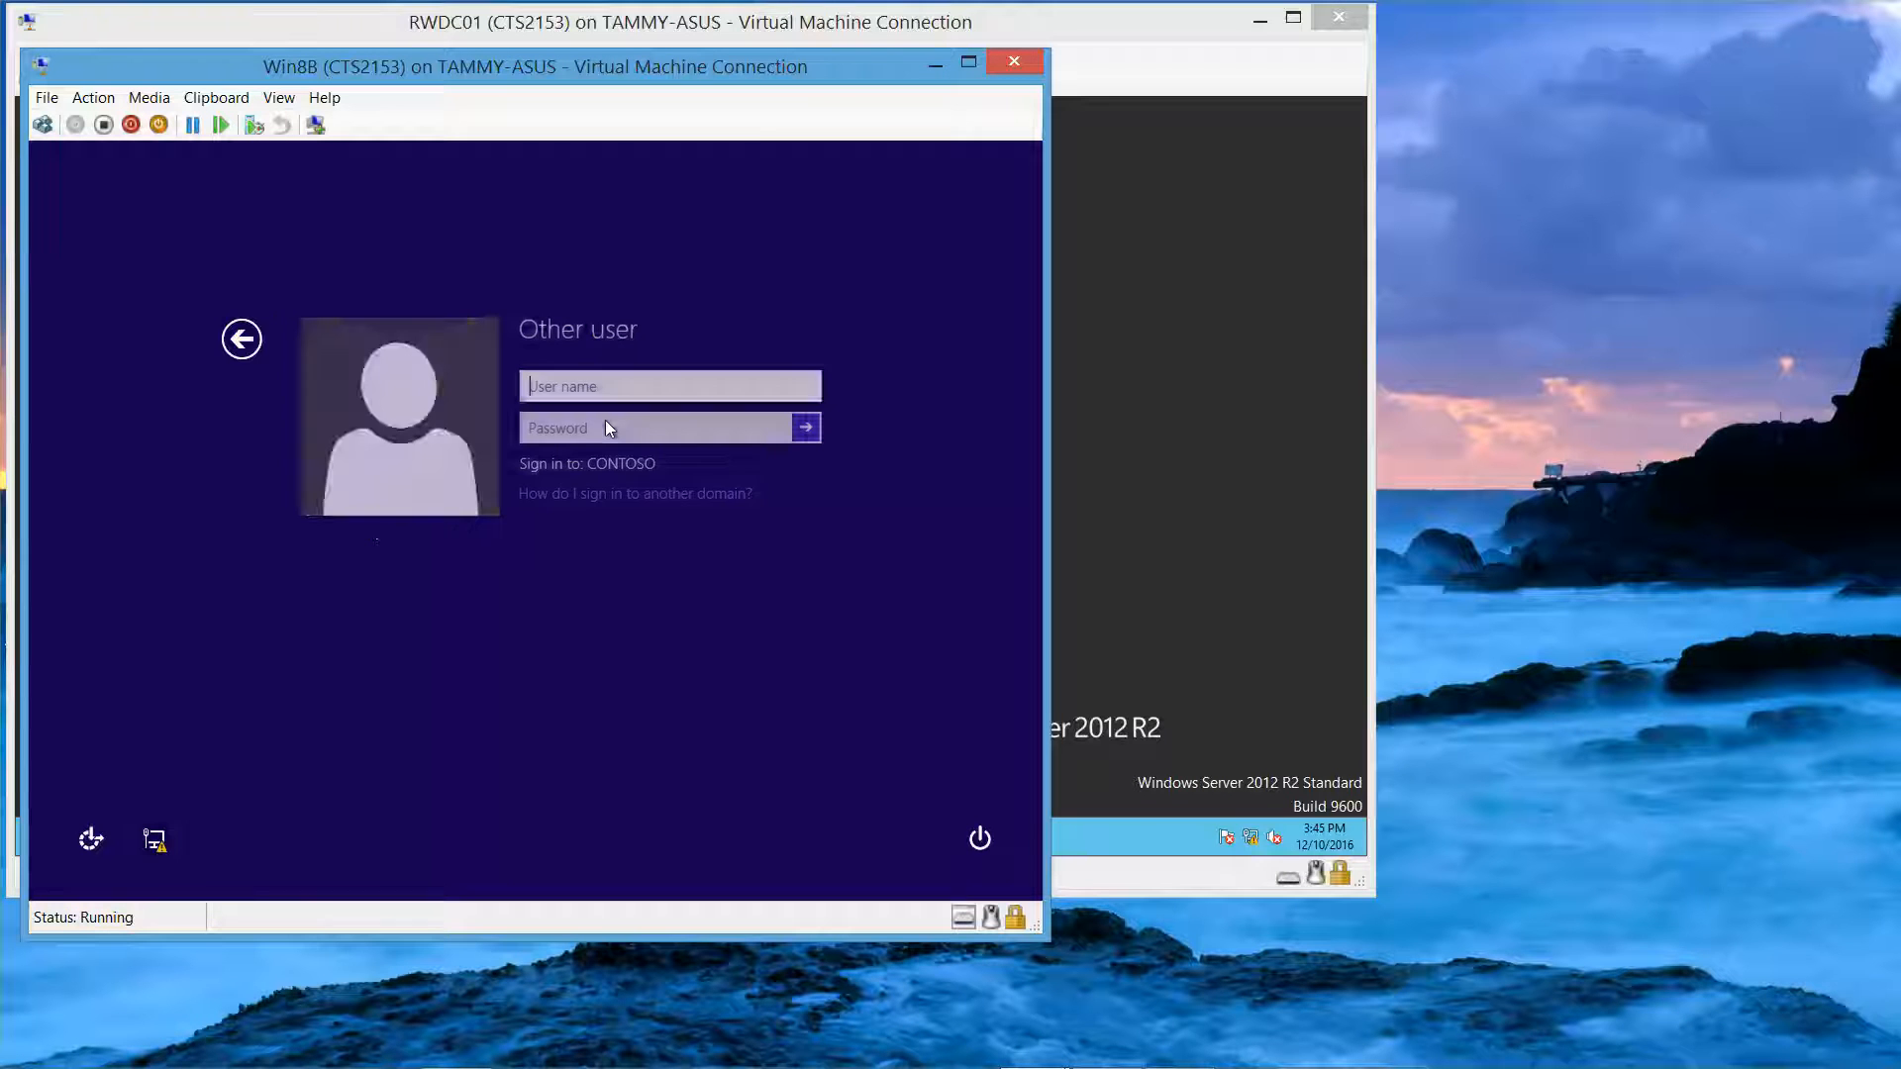
text(contoso)
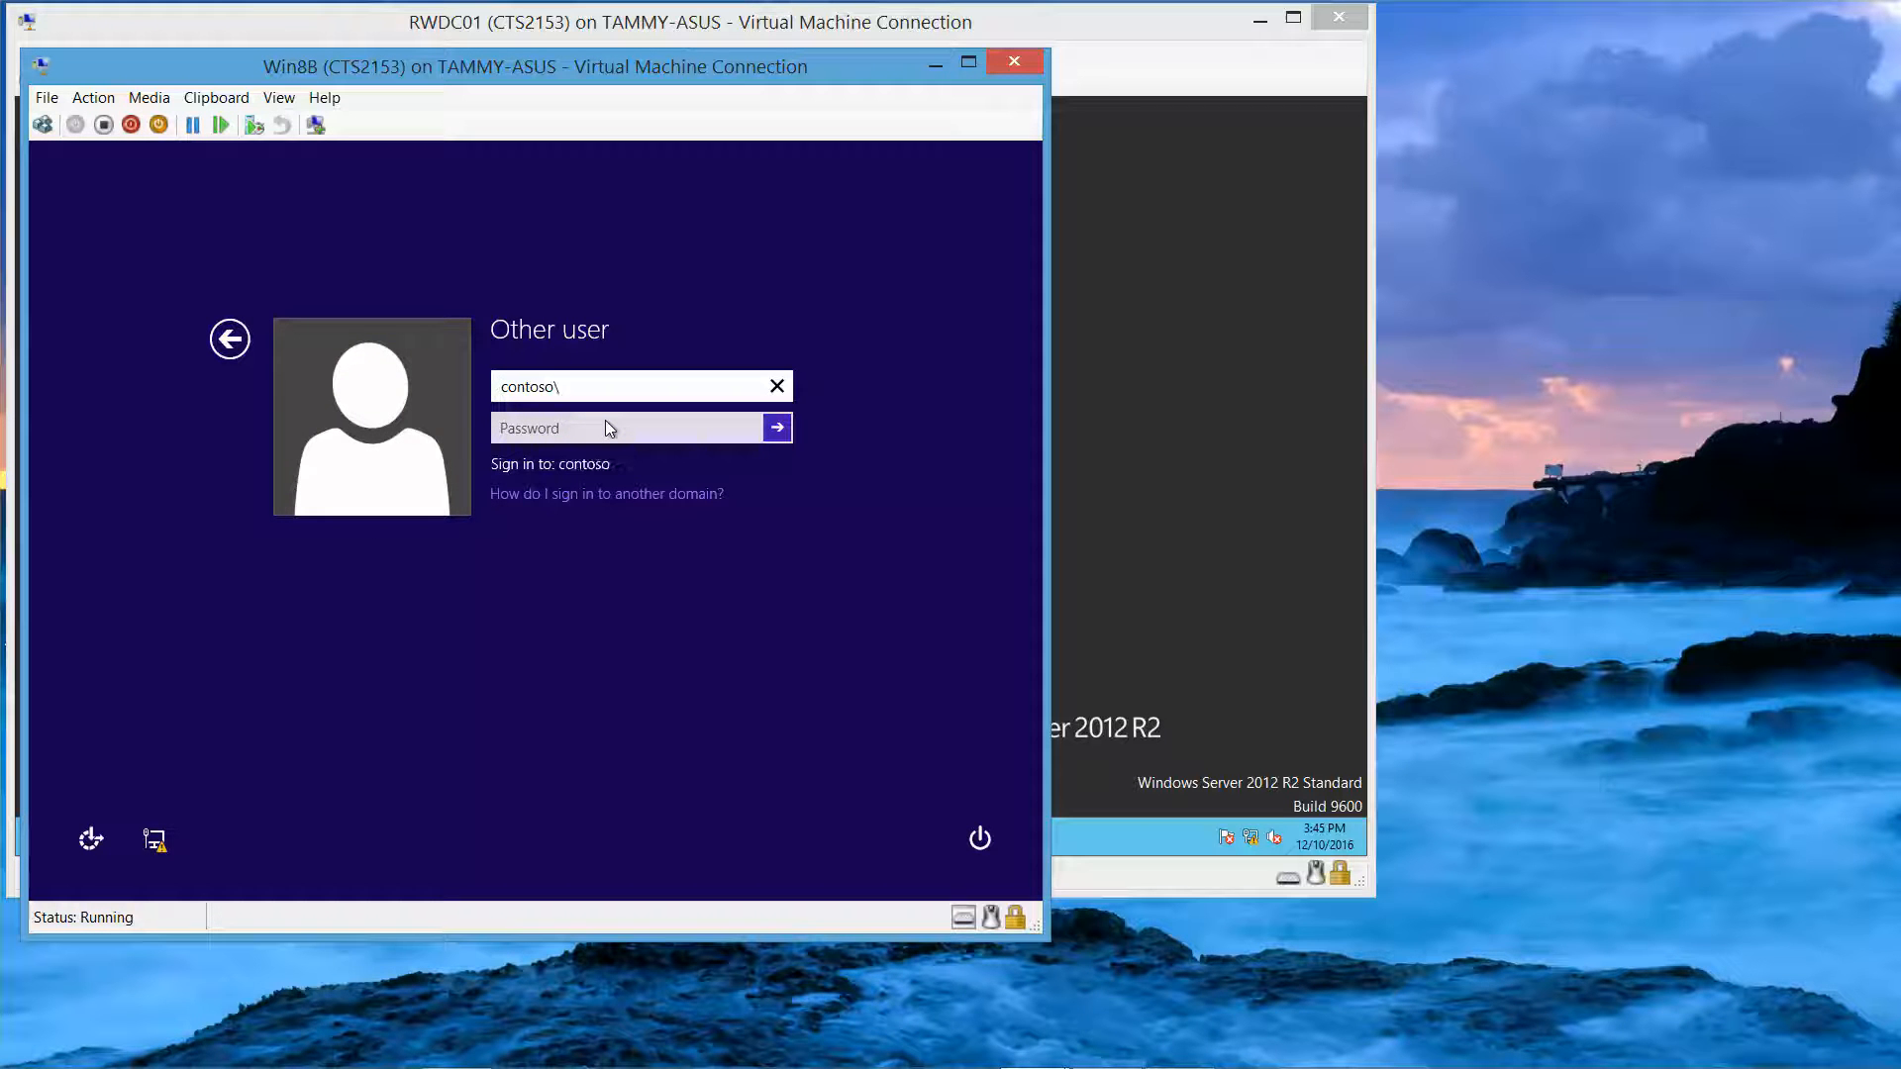
text(\user2)
key(Tab)
text(••)
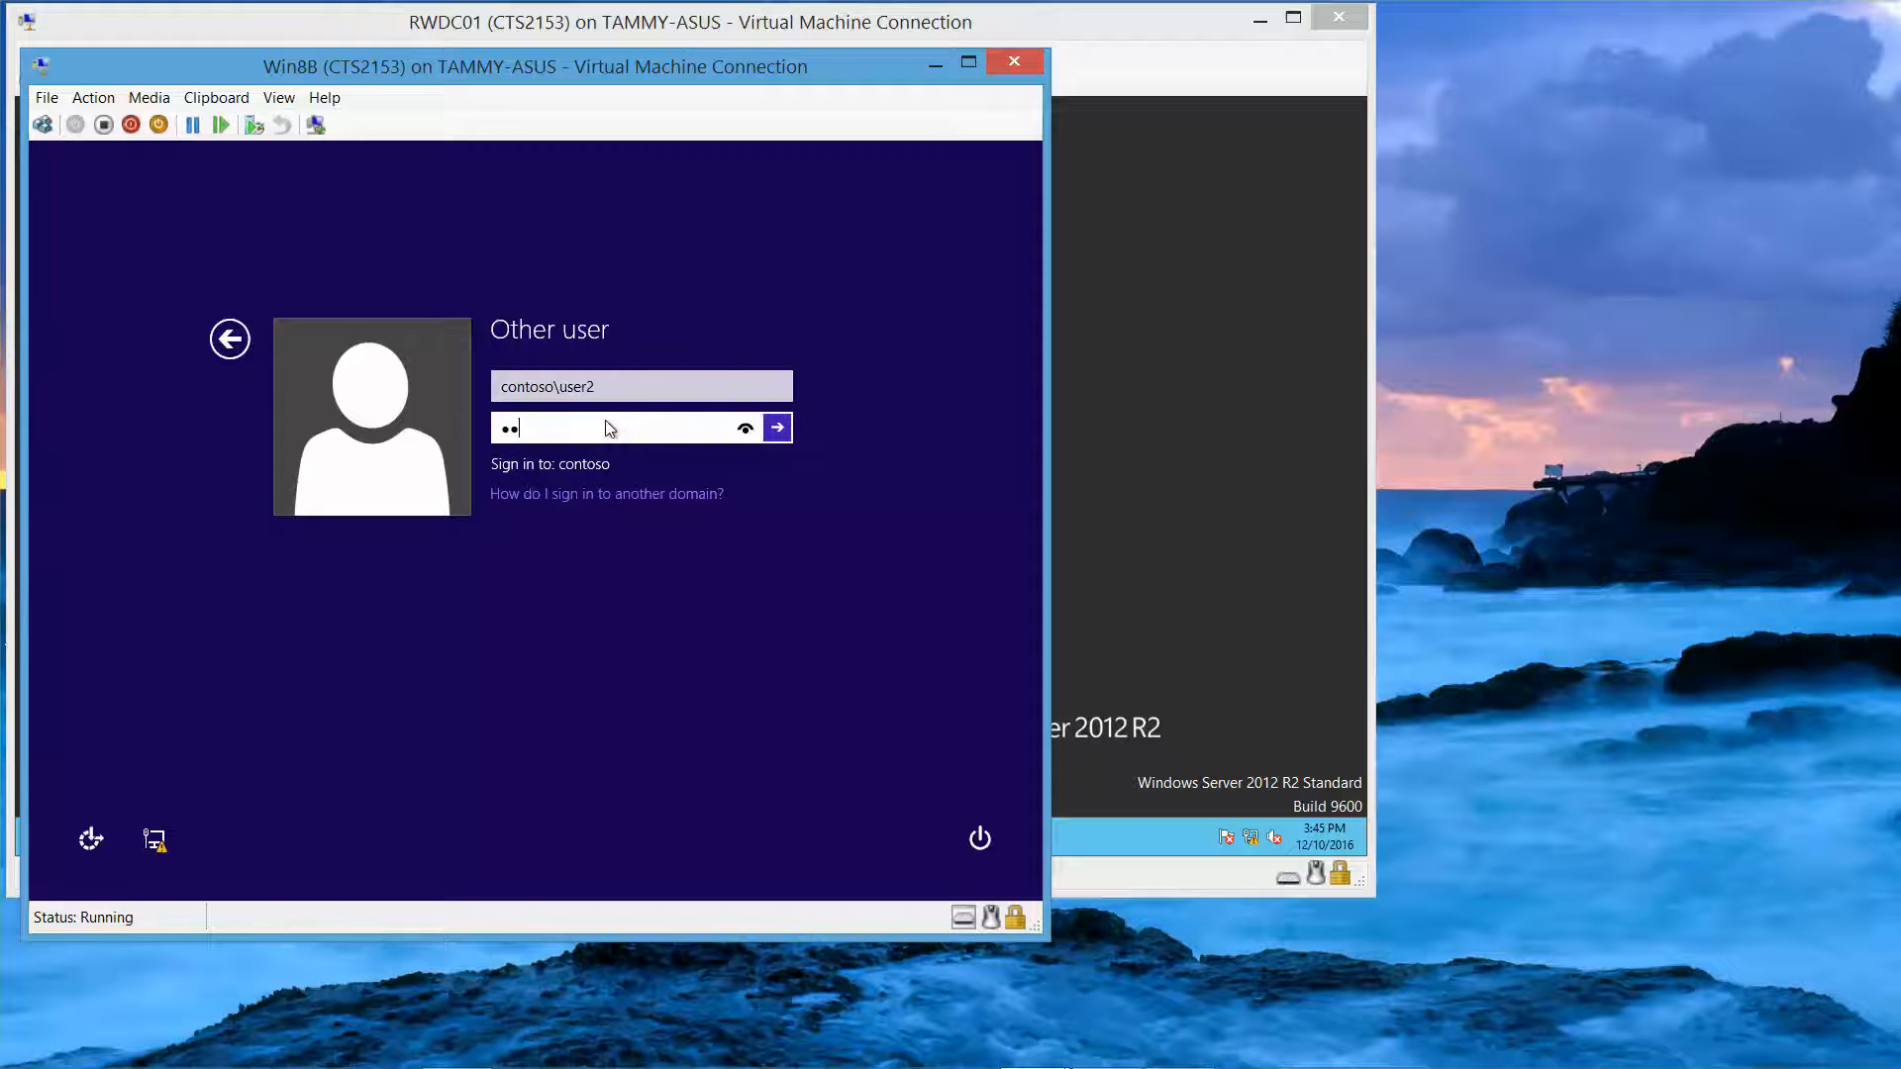
text(••••••)
key(Return)
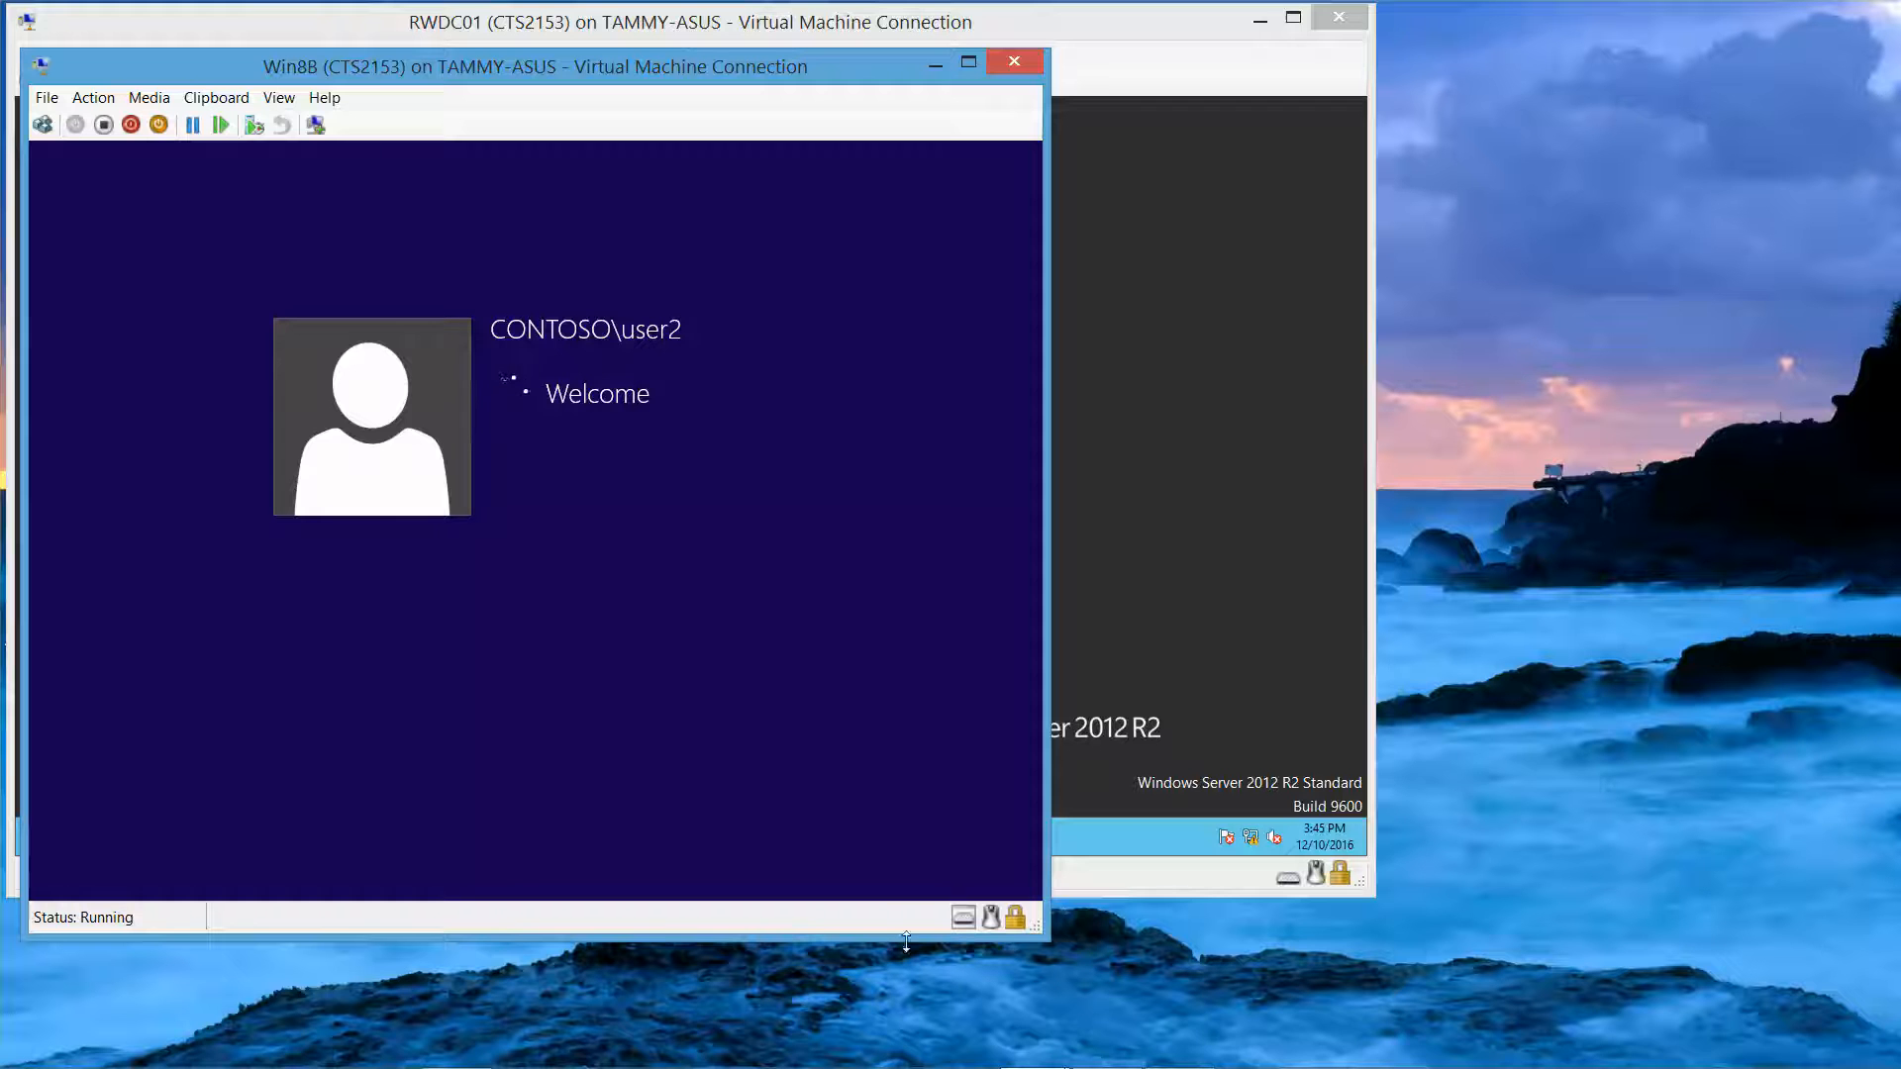
mouse_move(1149, 1062)
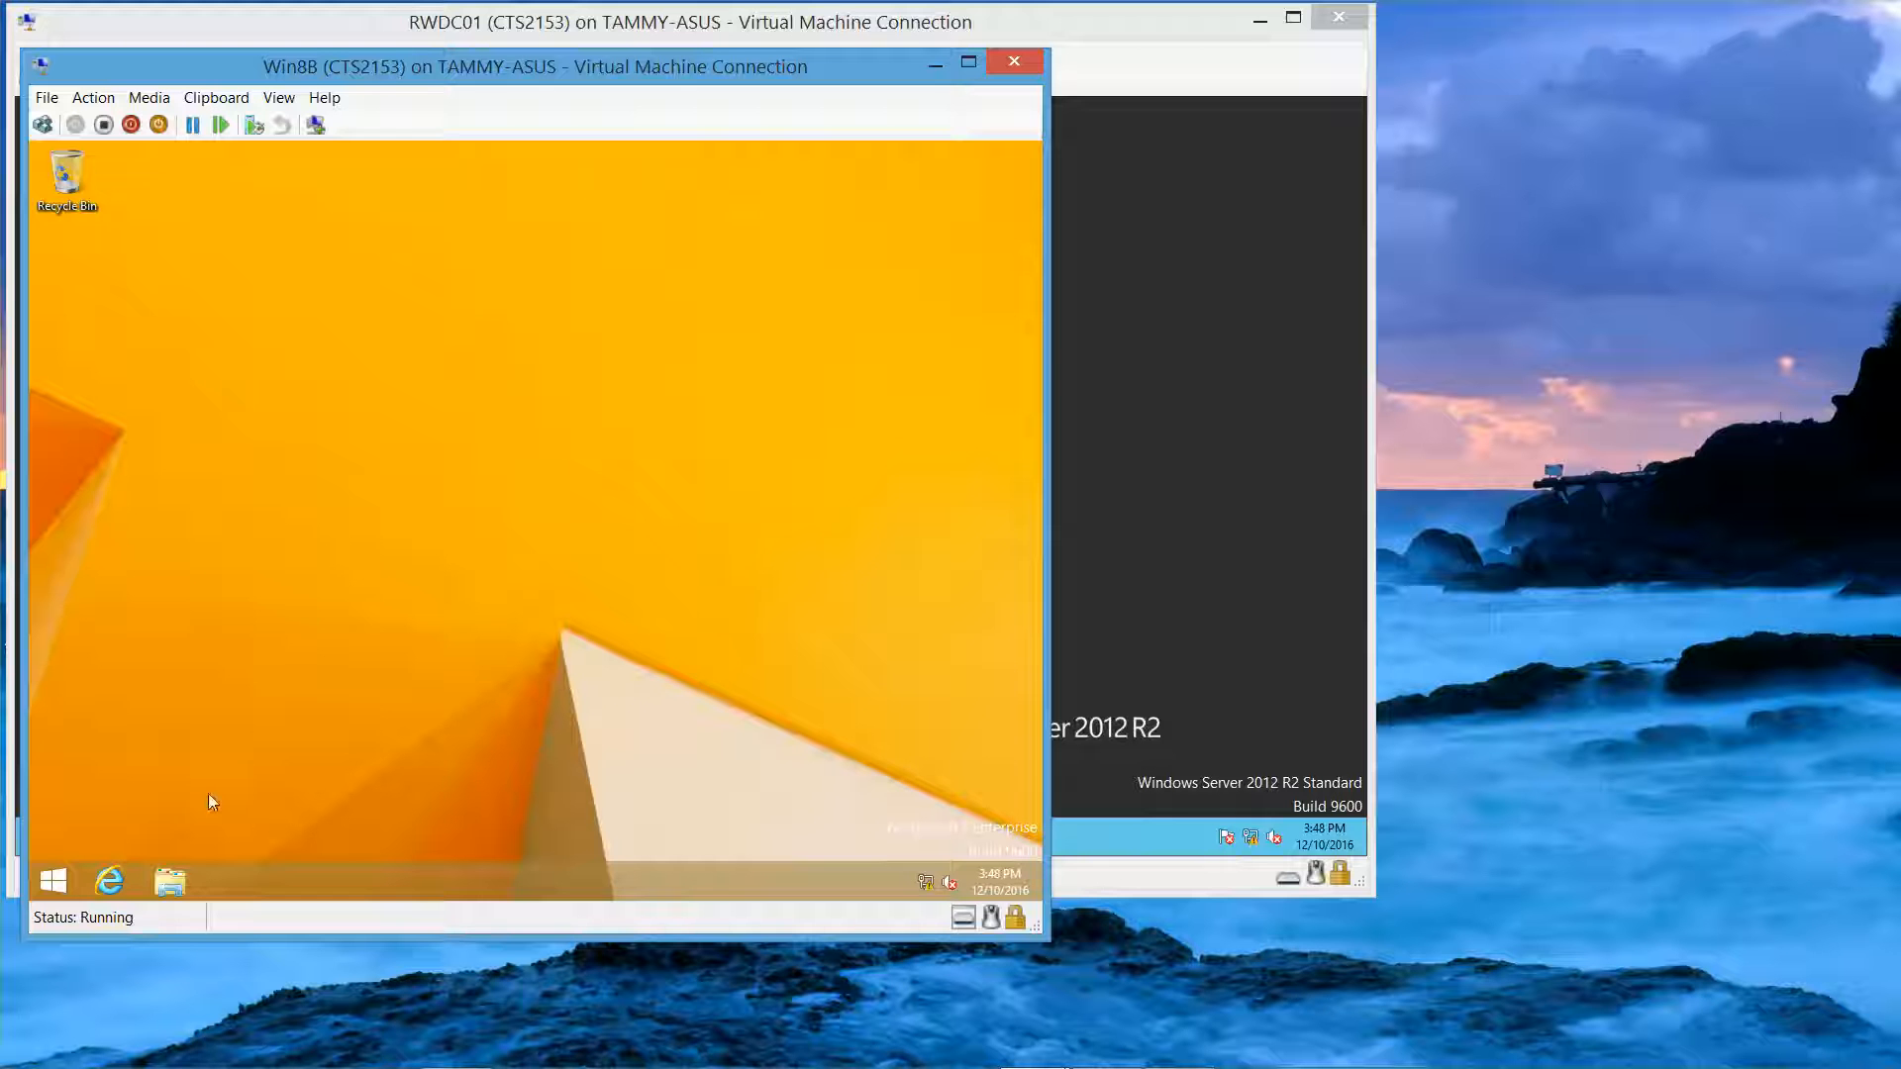
Step: Browse to C:\Data, open Test in Notepad, and close Notepad again
click(161, 879)
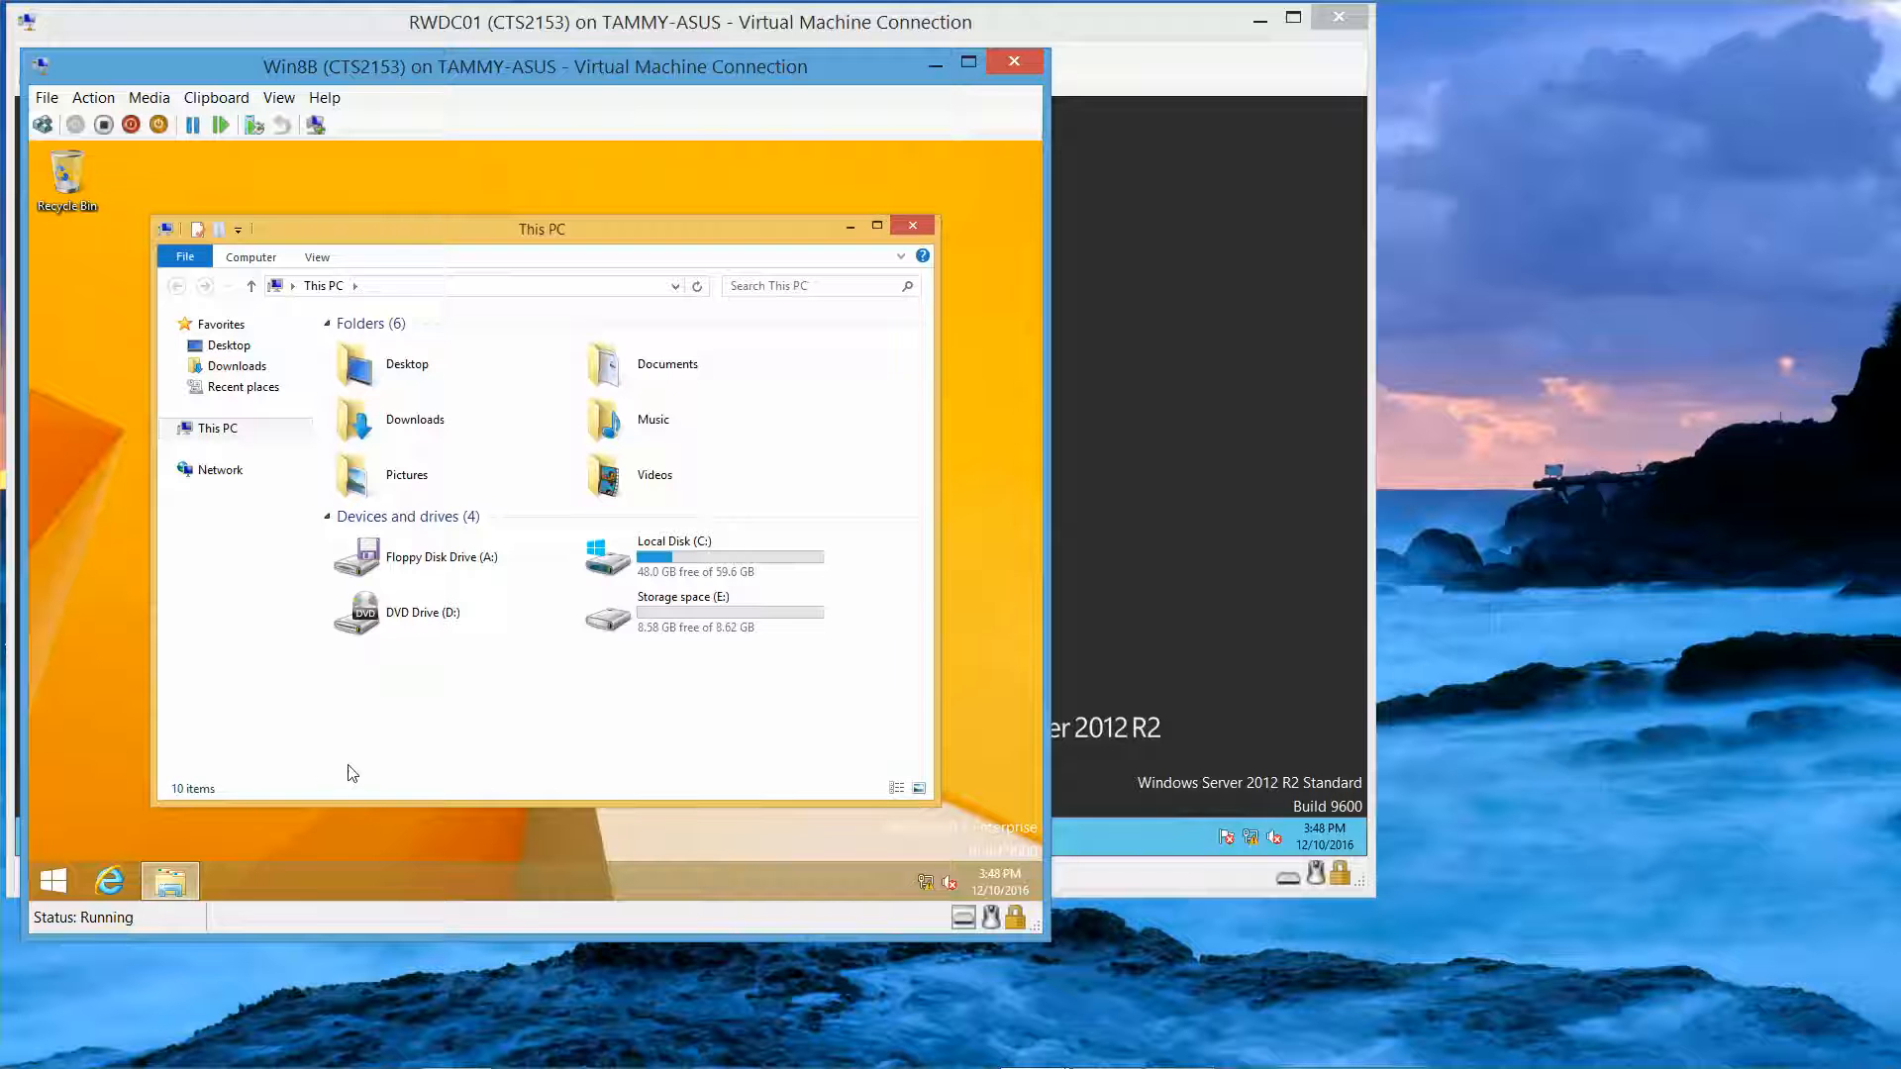
double_click(691, 564)
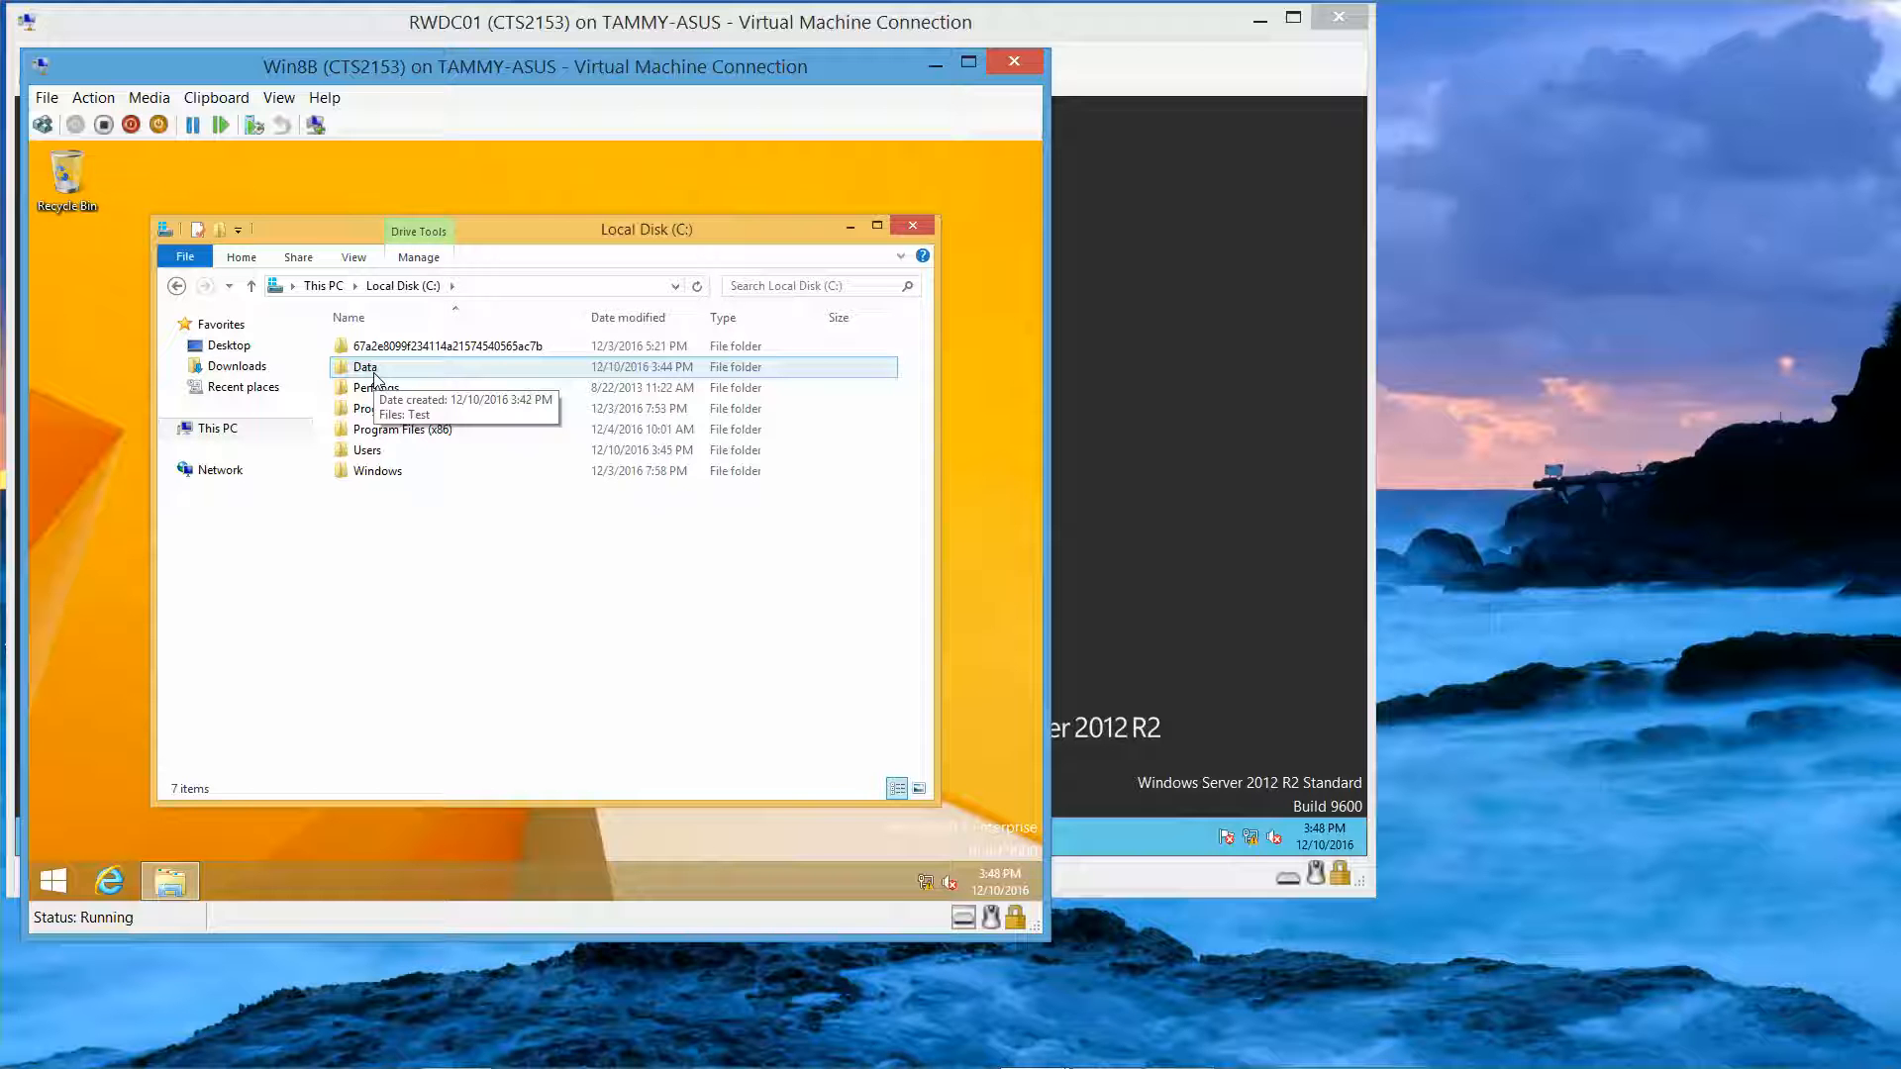
double_click(374, 373)
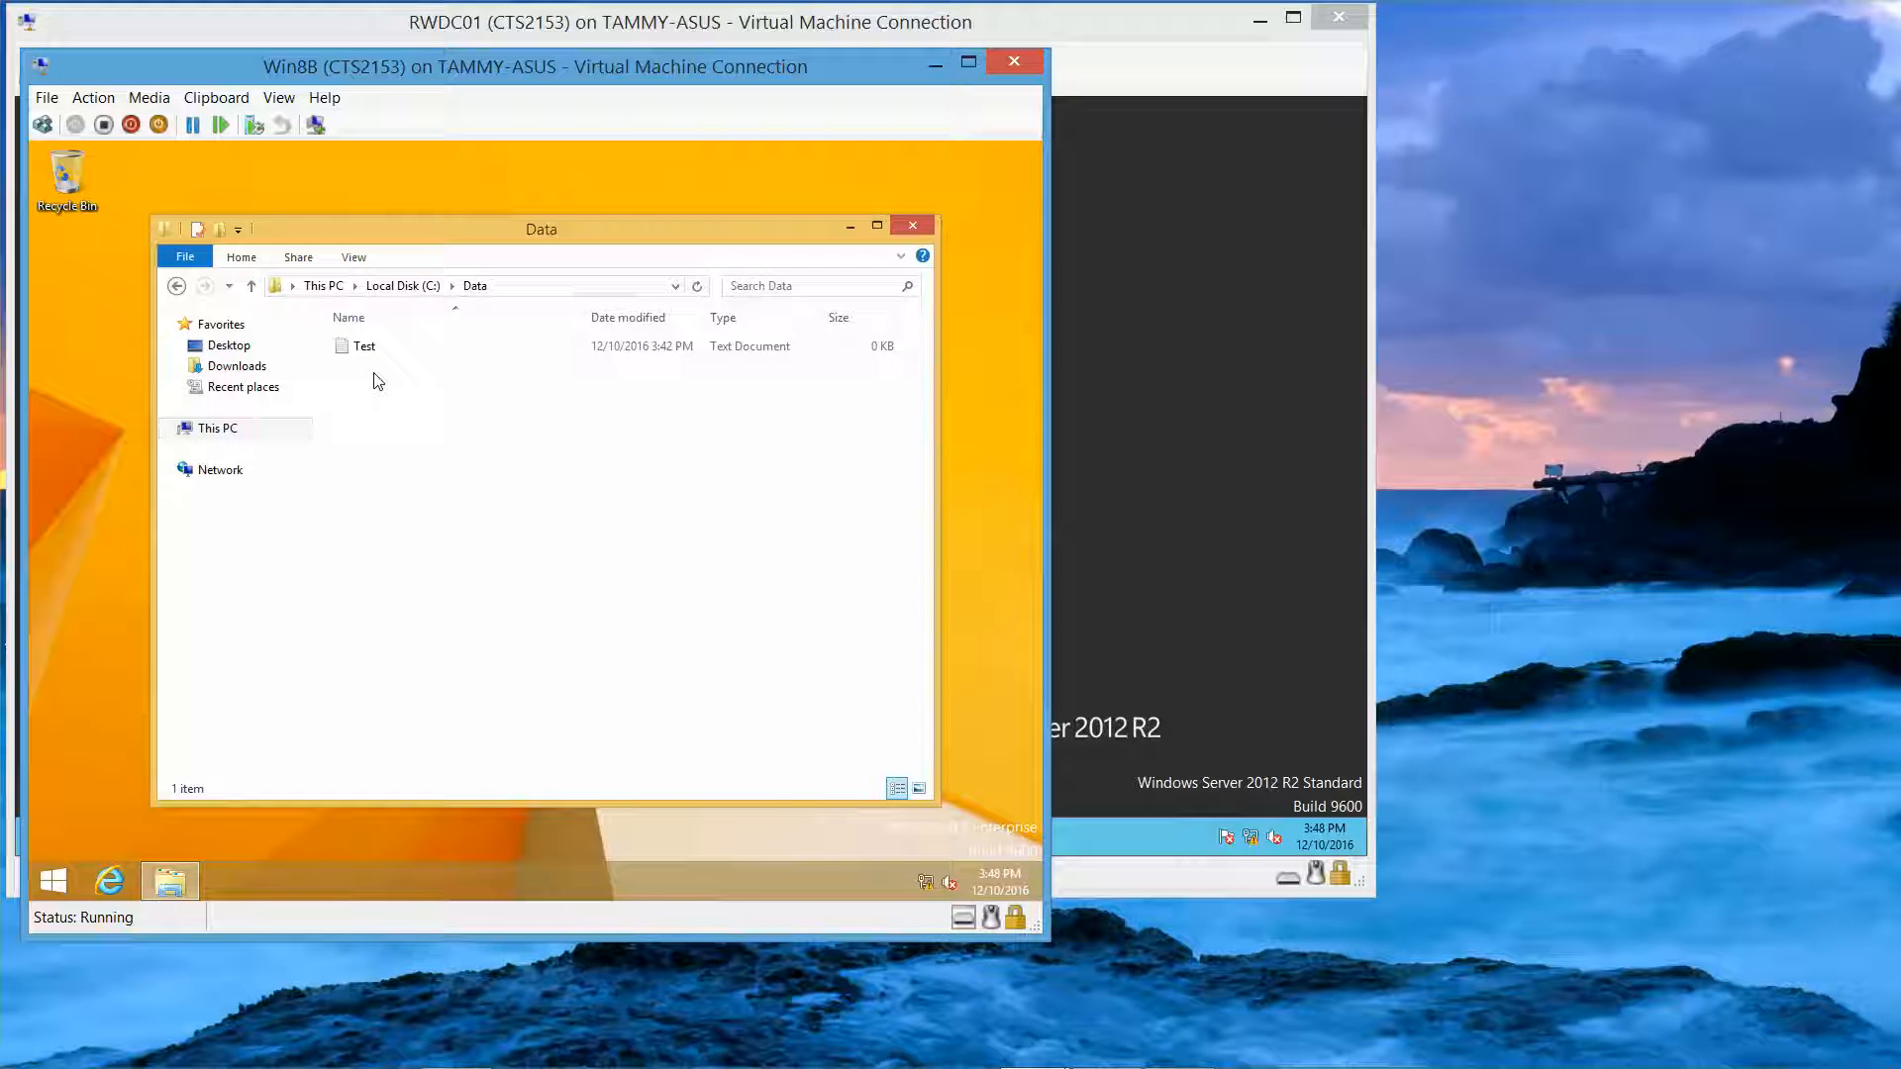
double_click(366, 345)
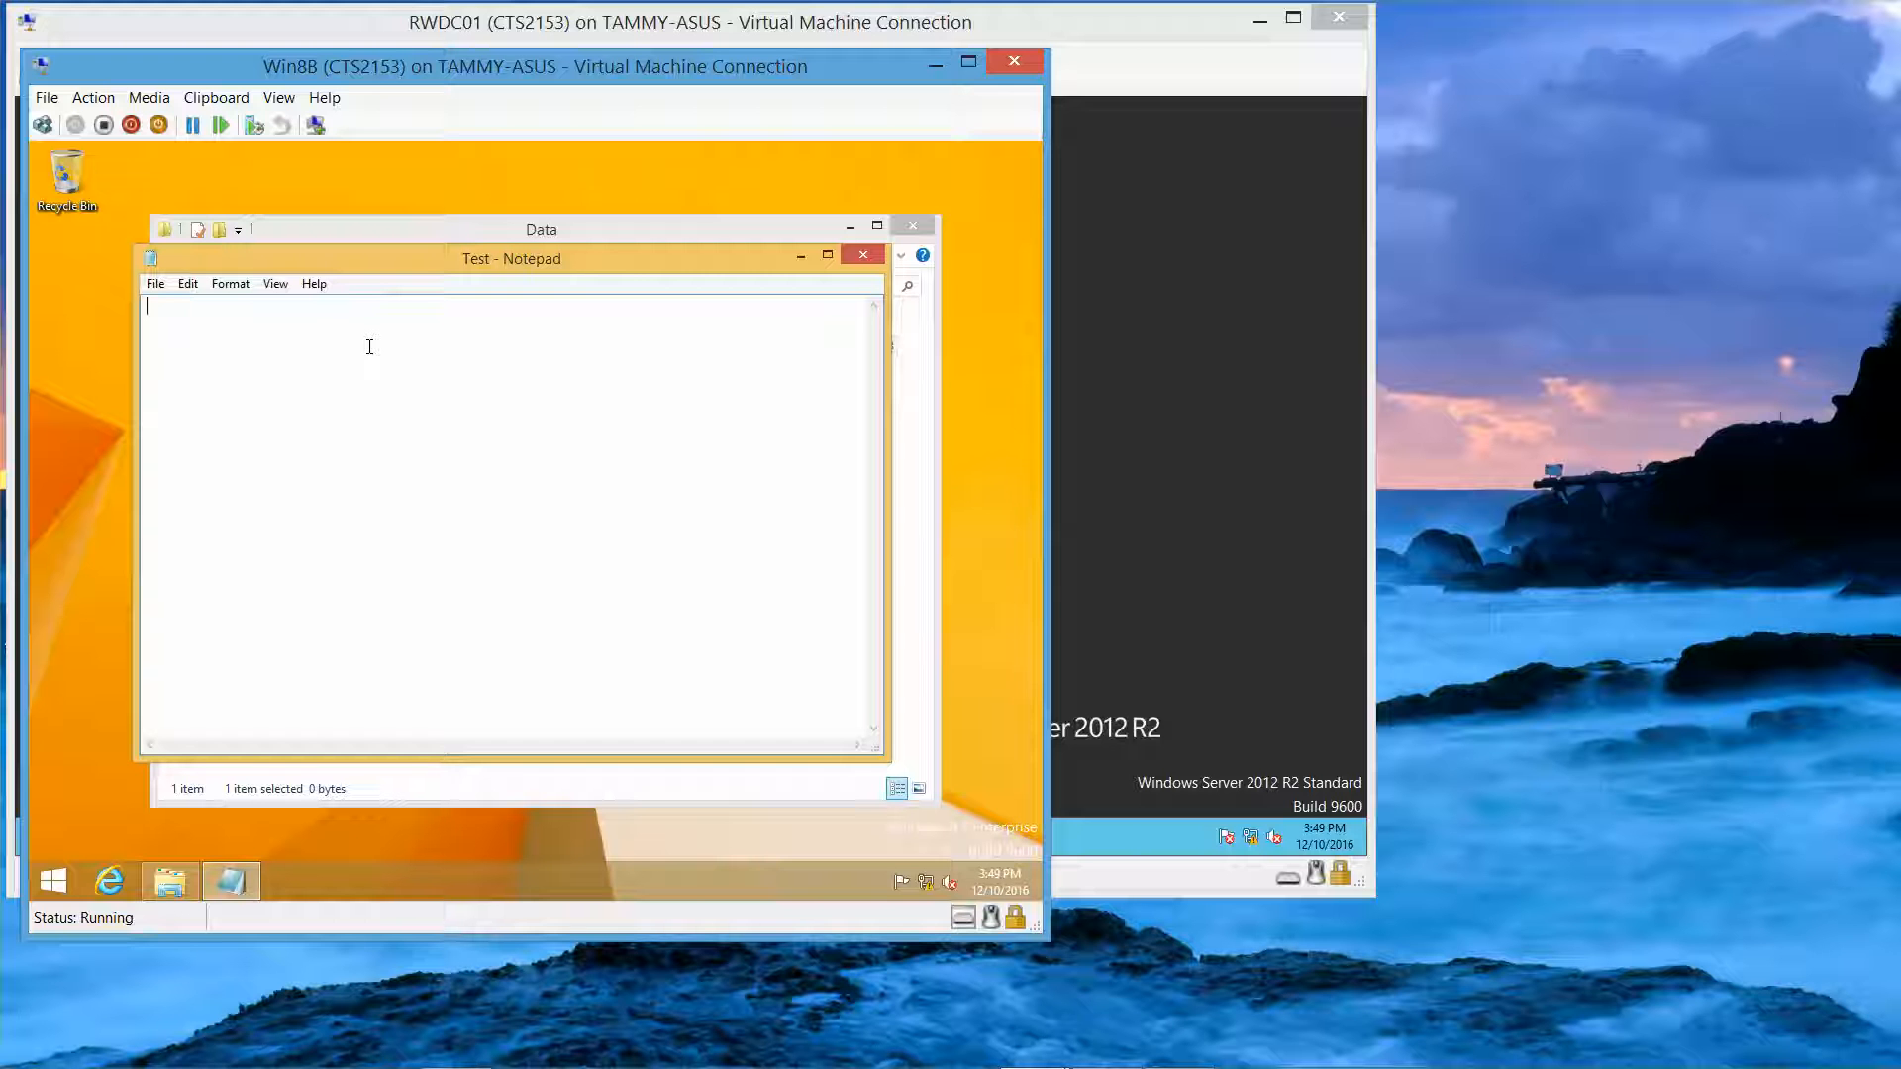
click(875, 259)
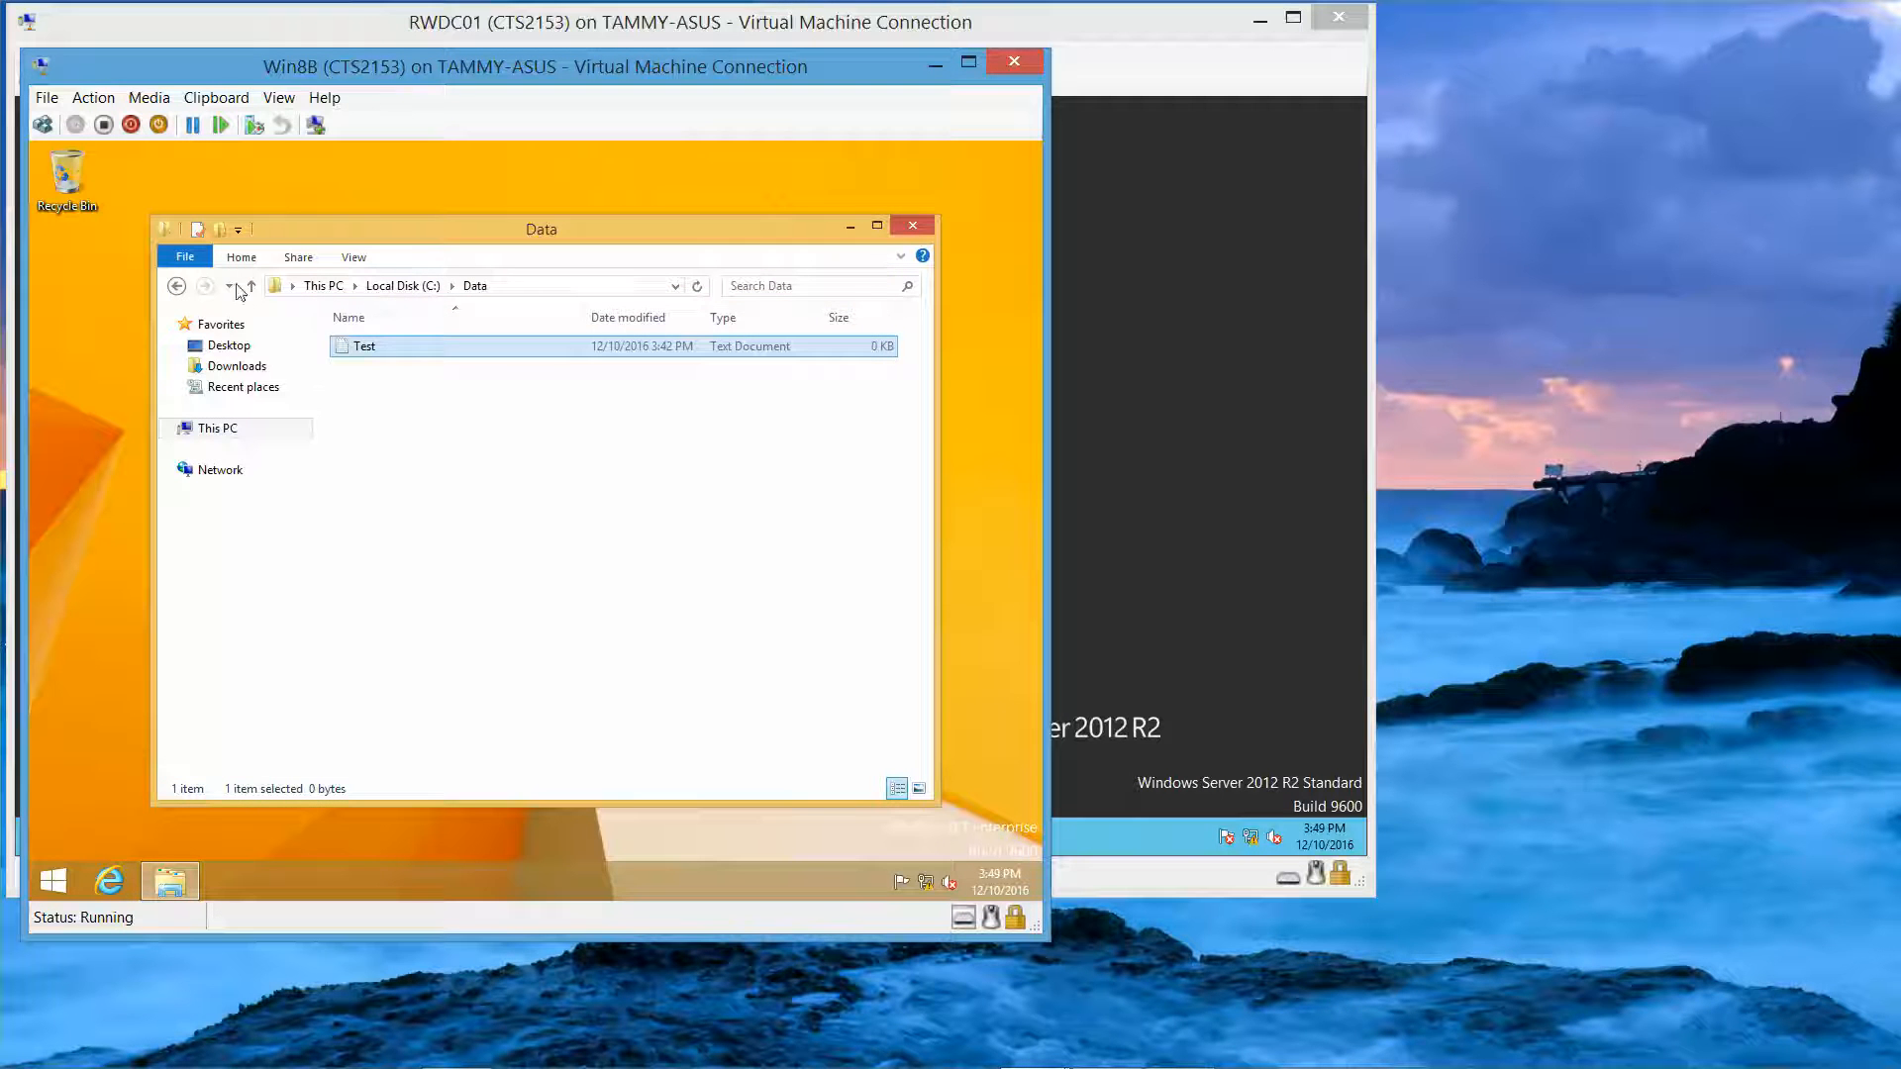
click(179, 287)
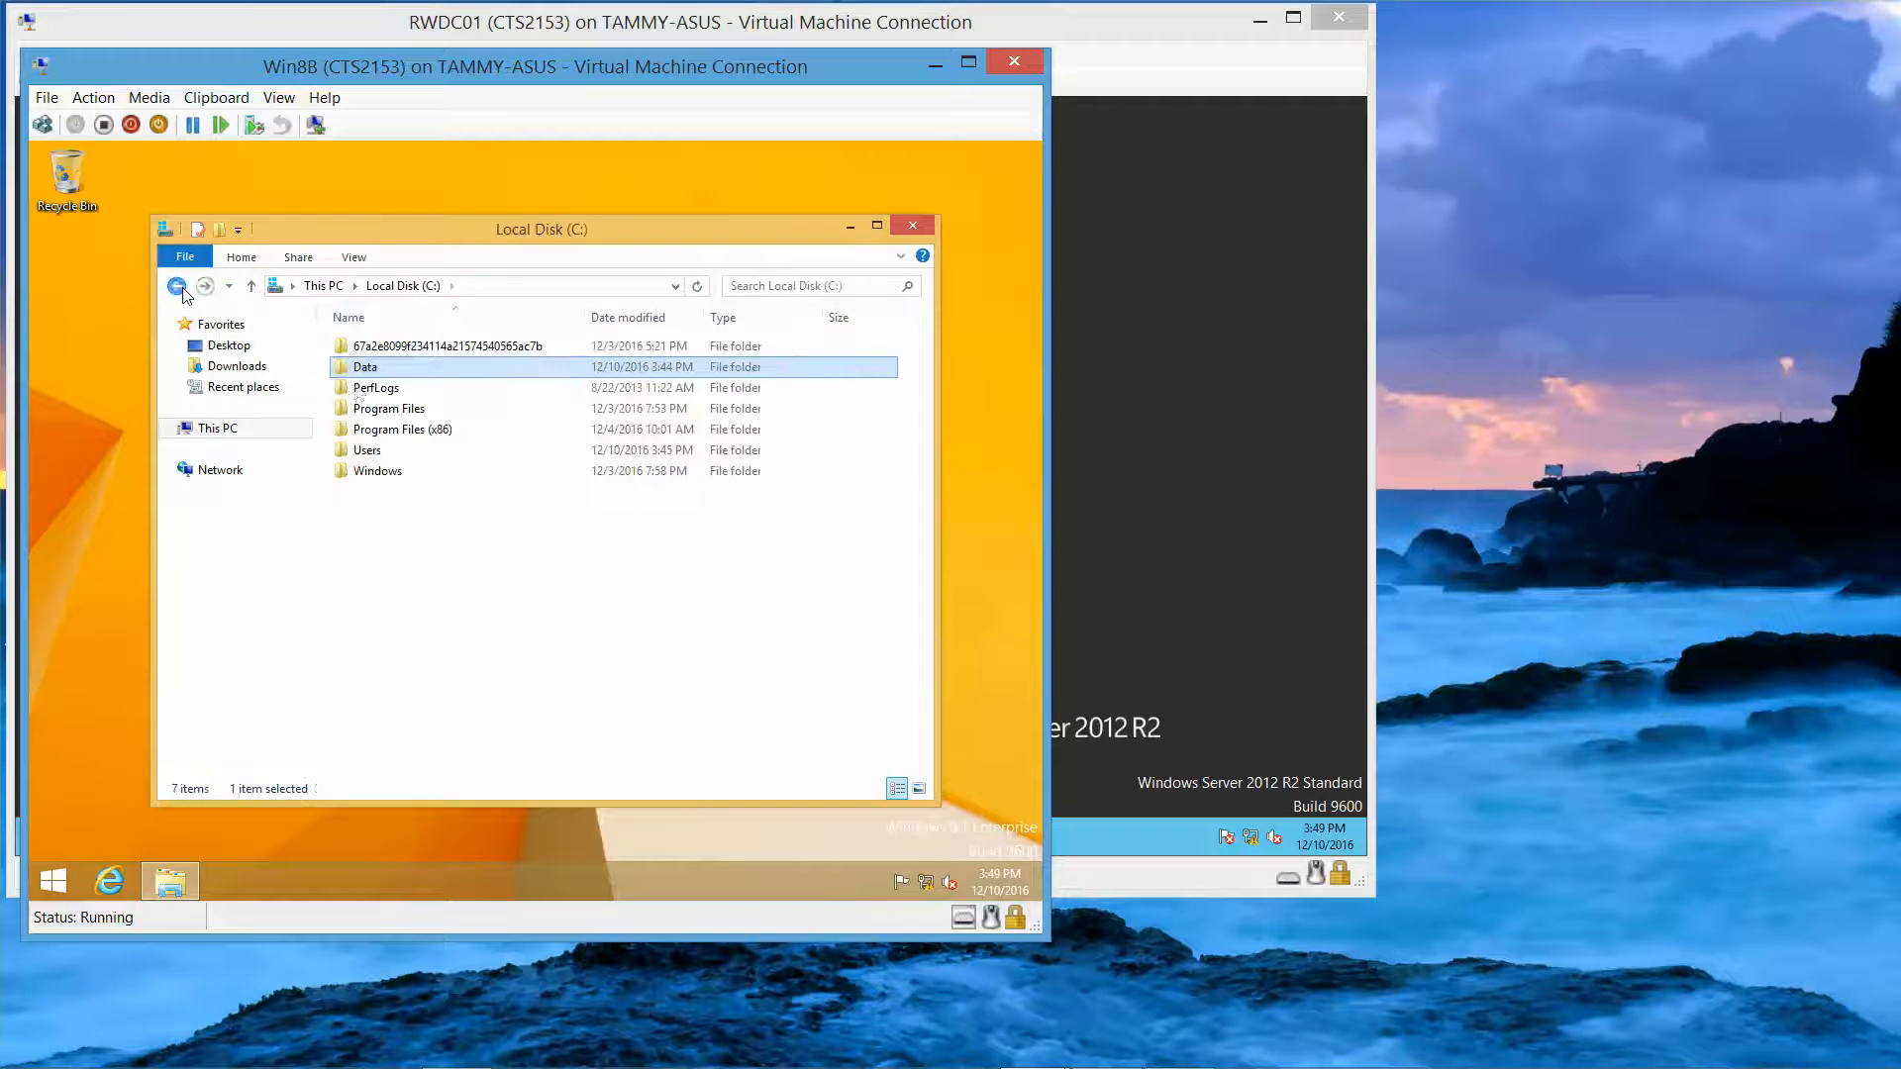
right_click(432, 372)
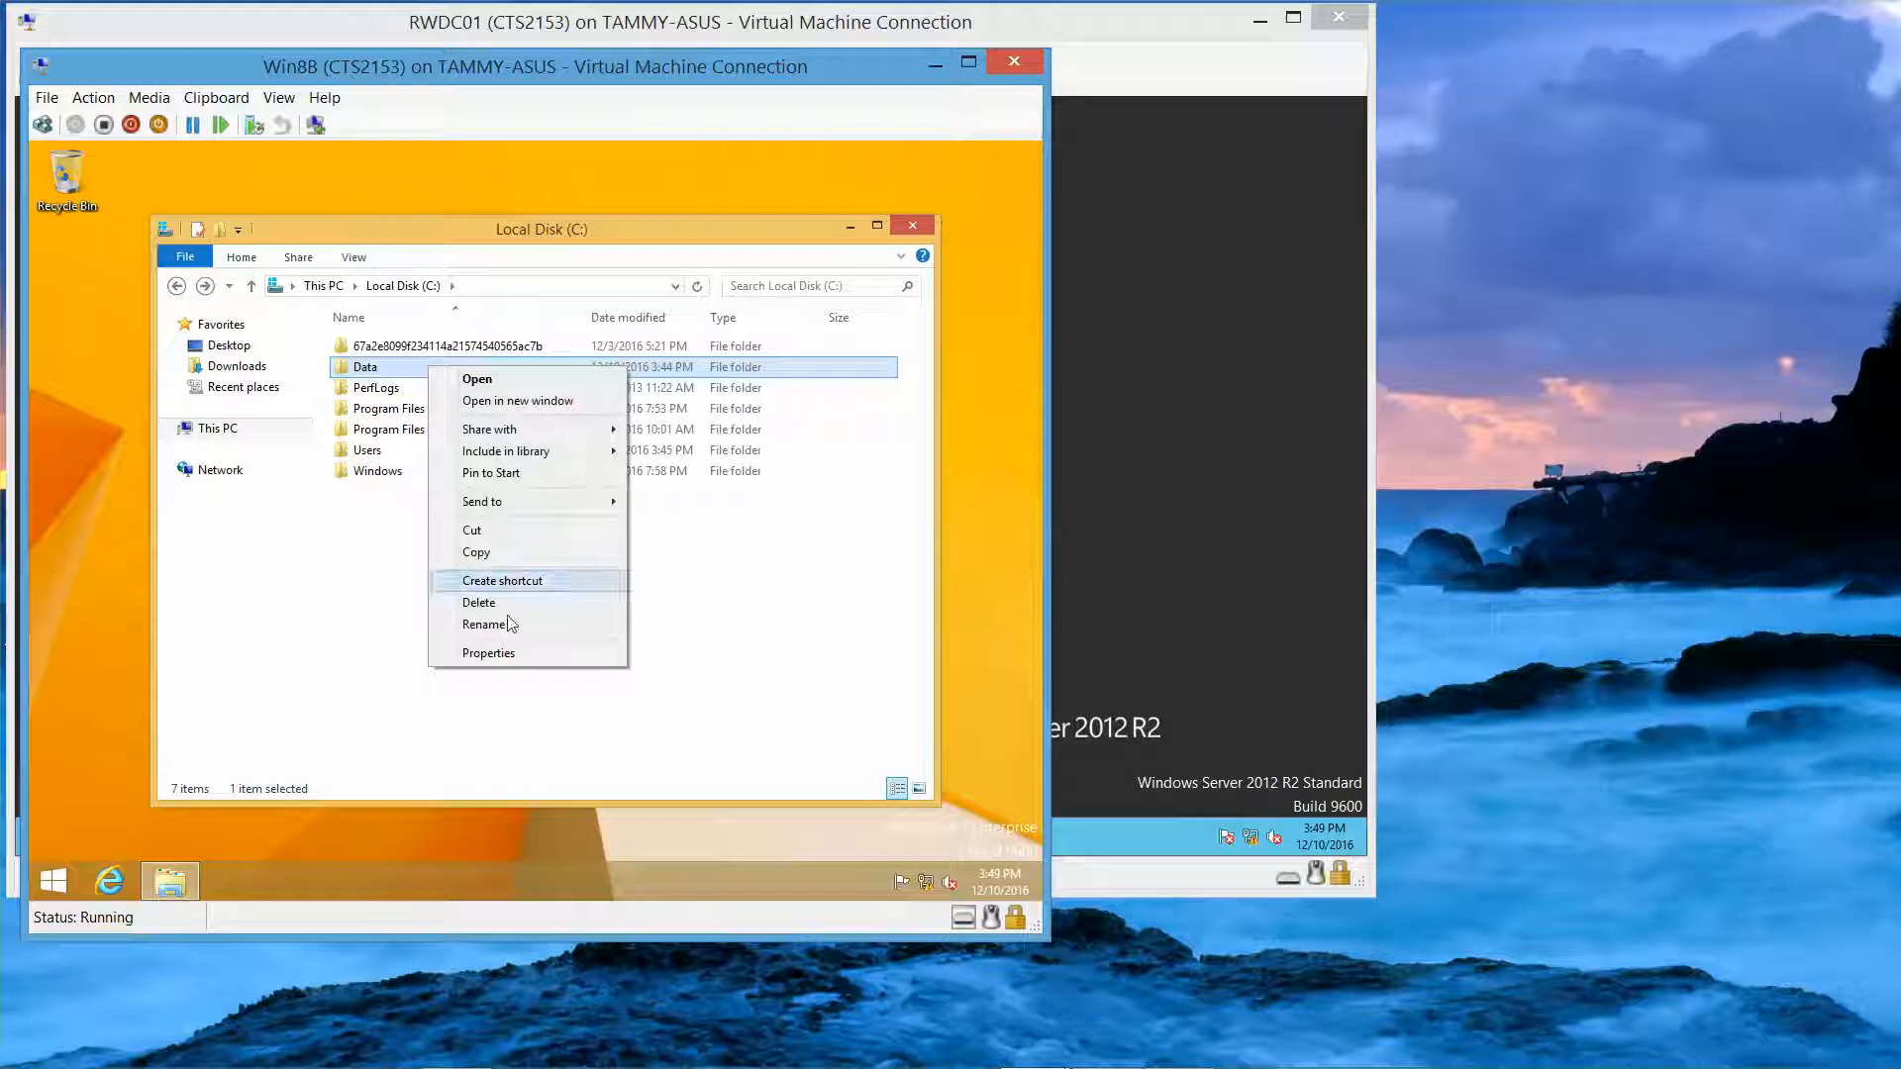
click(490, 654)
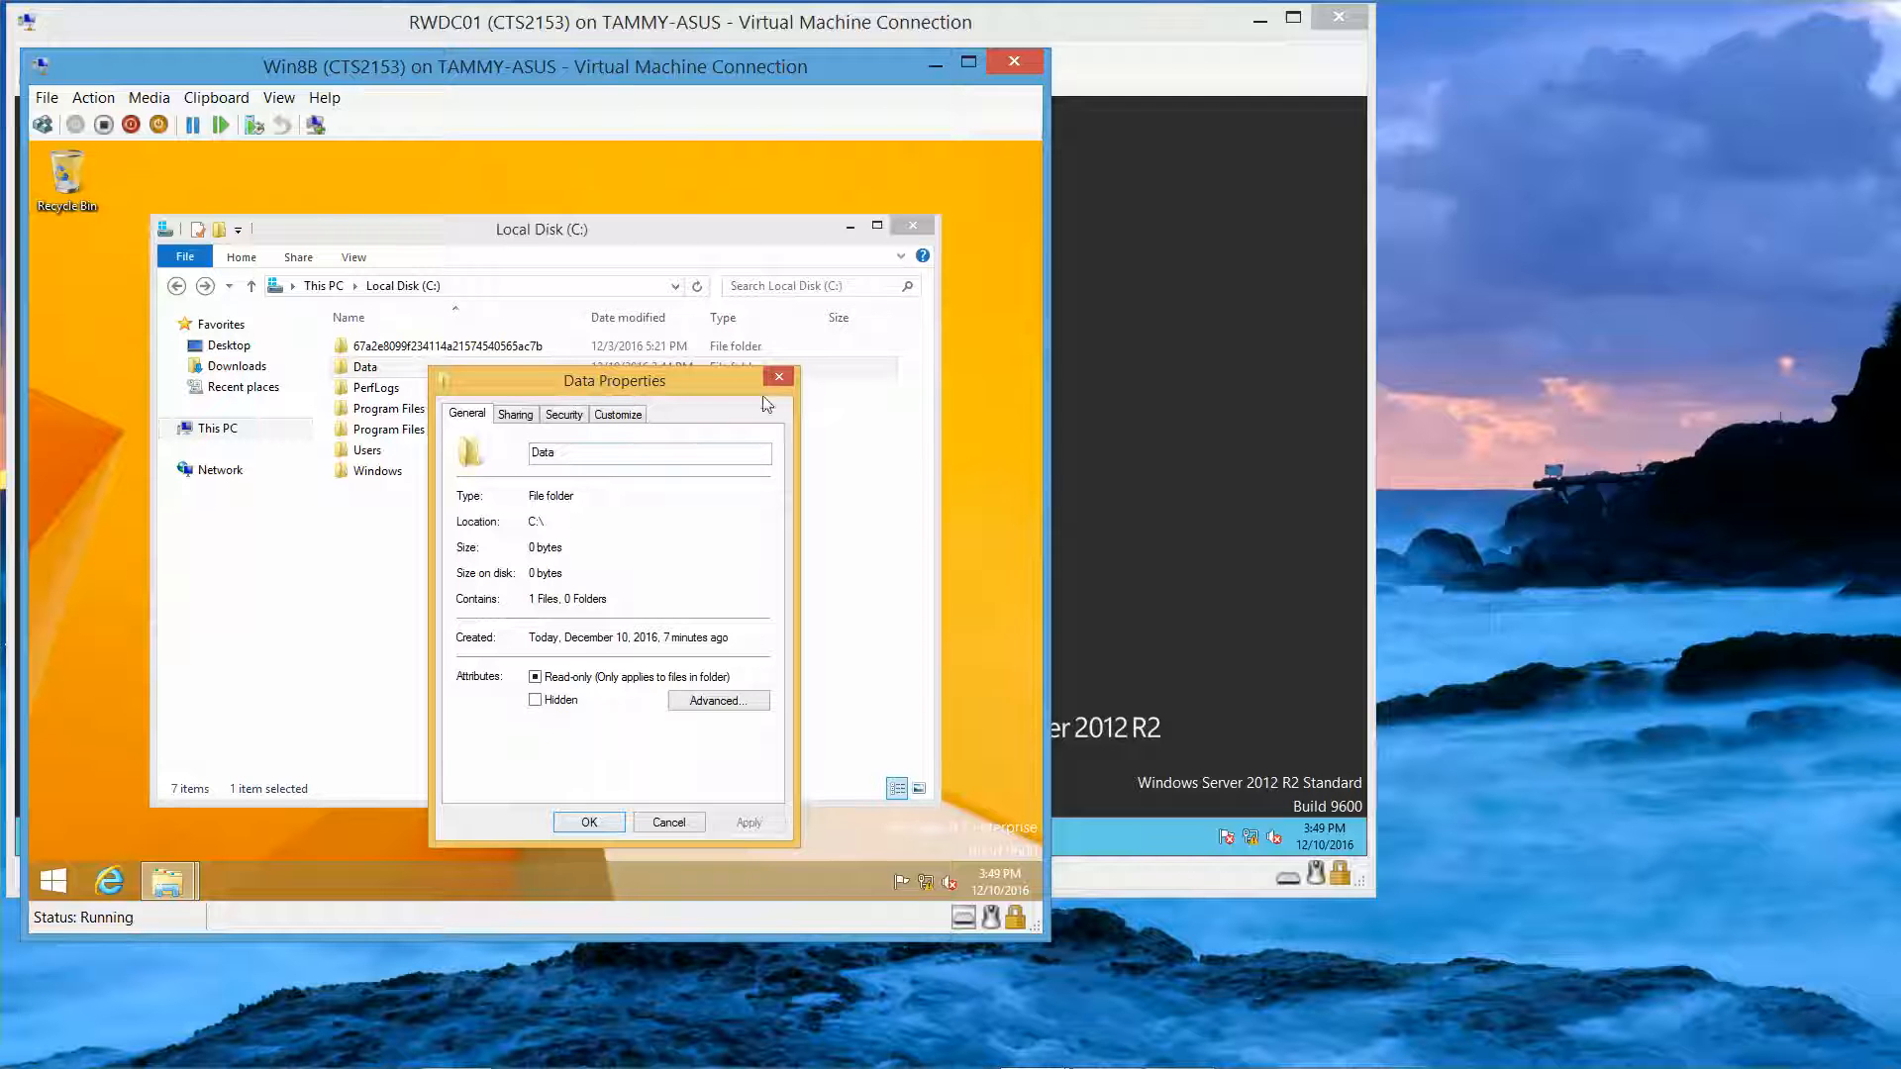
click(780, 377)
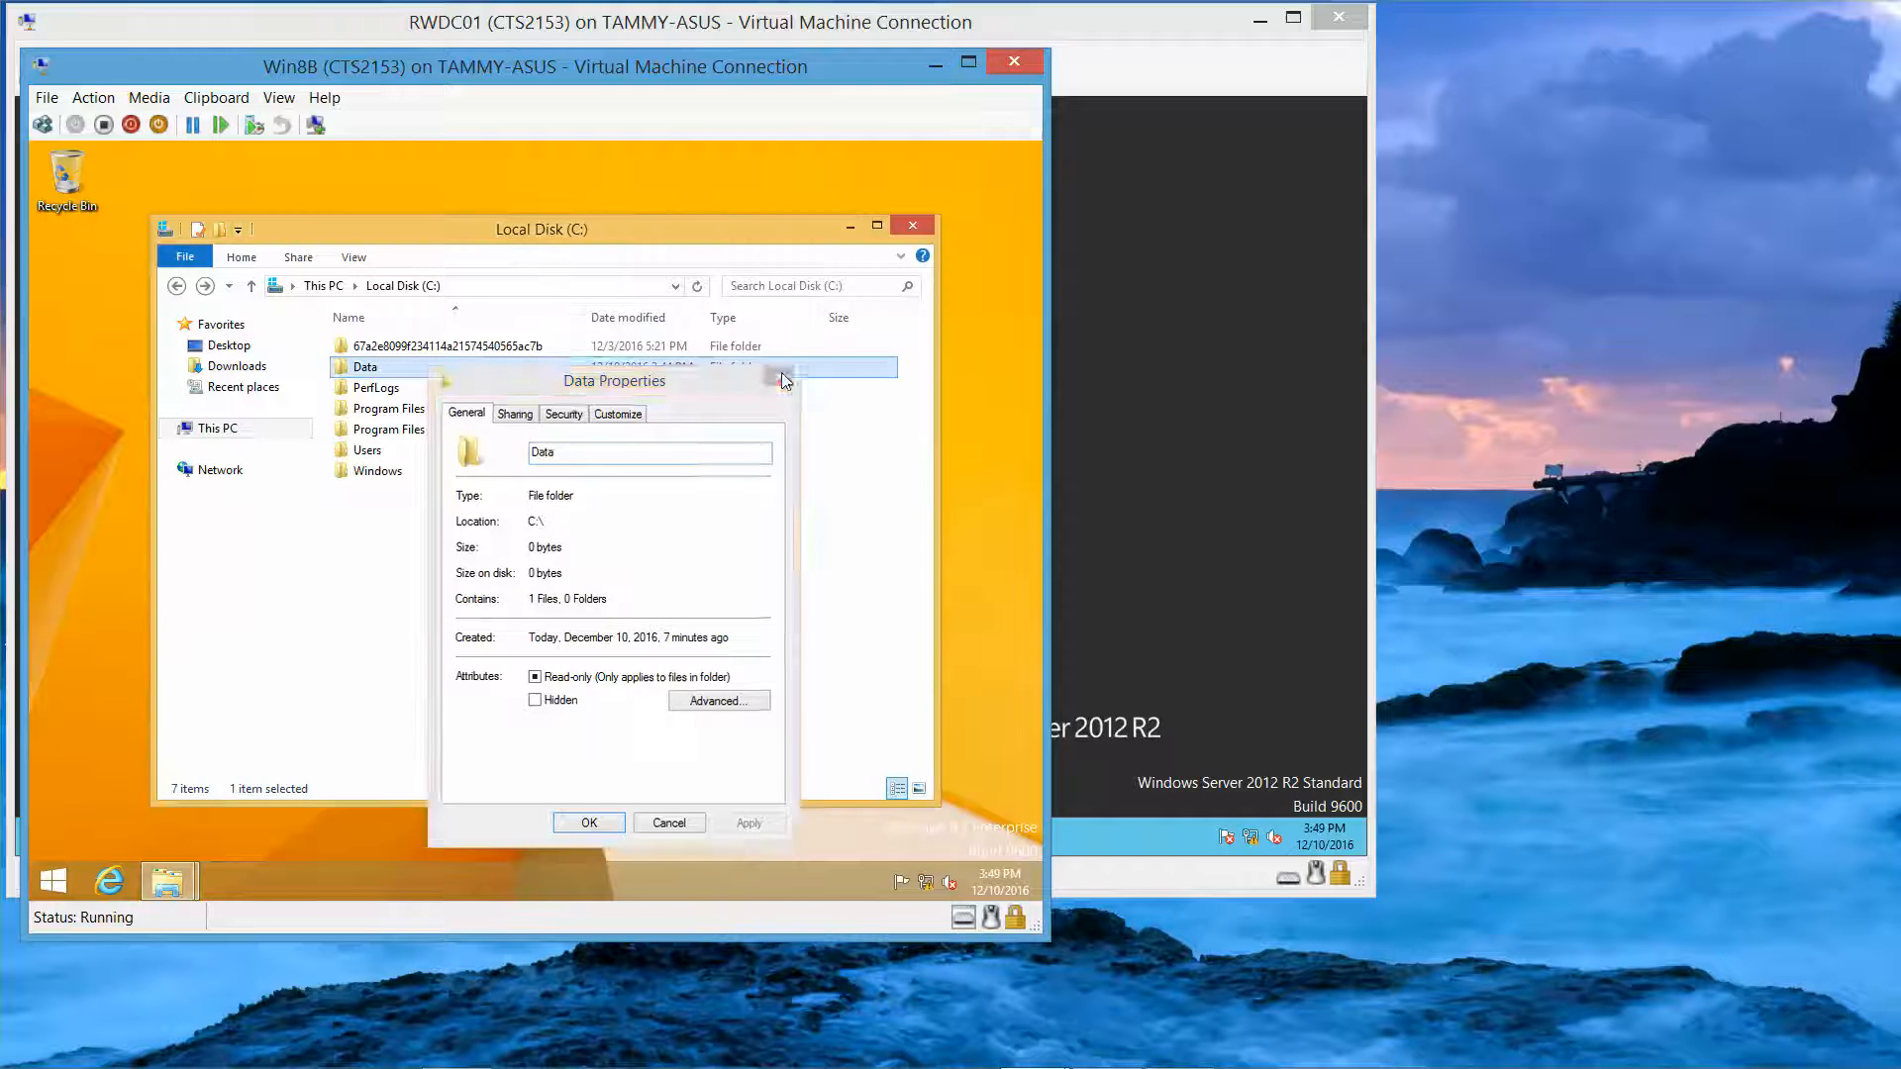
double_click(475, 368)
click(360, 348)
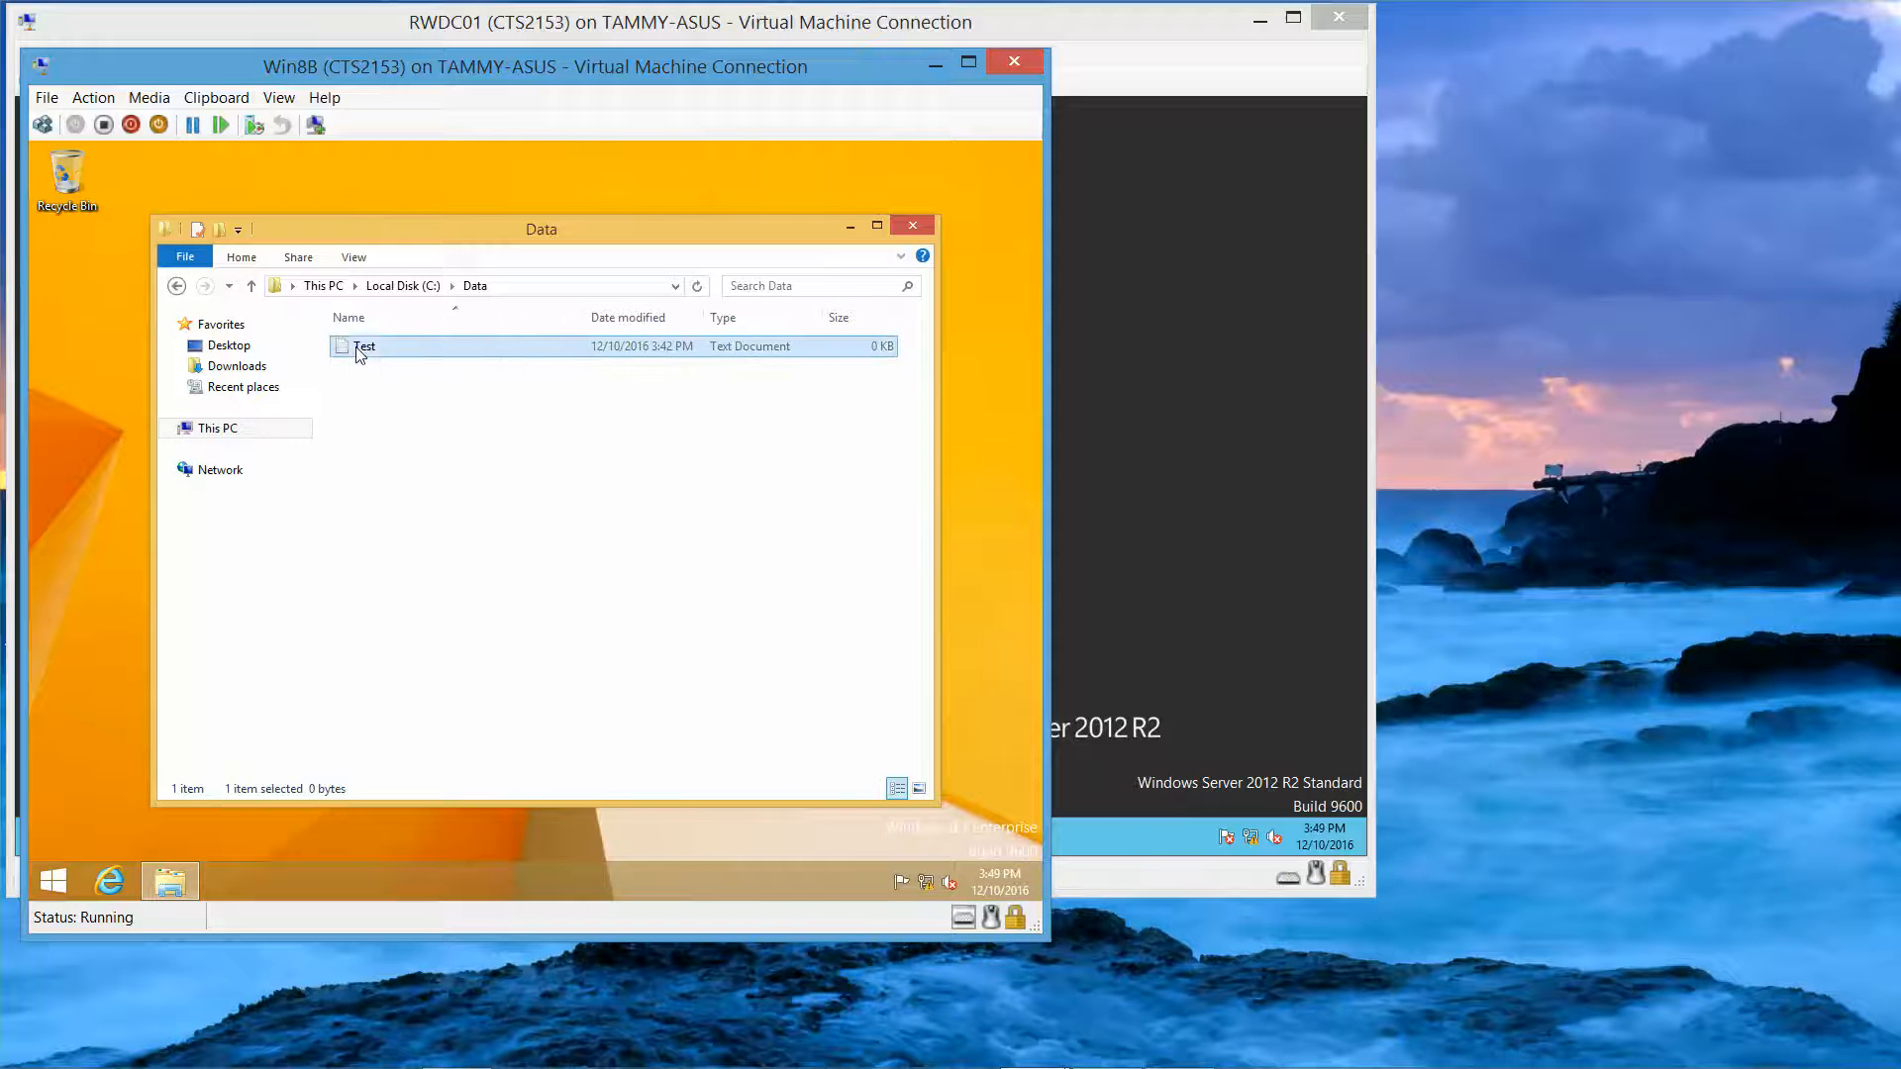
Step: Encrypt Test.txt together with its parent Data folder and close the Data window
right_click(359, 346)
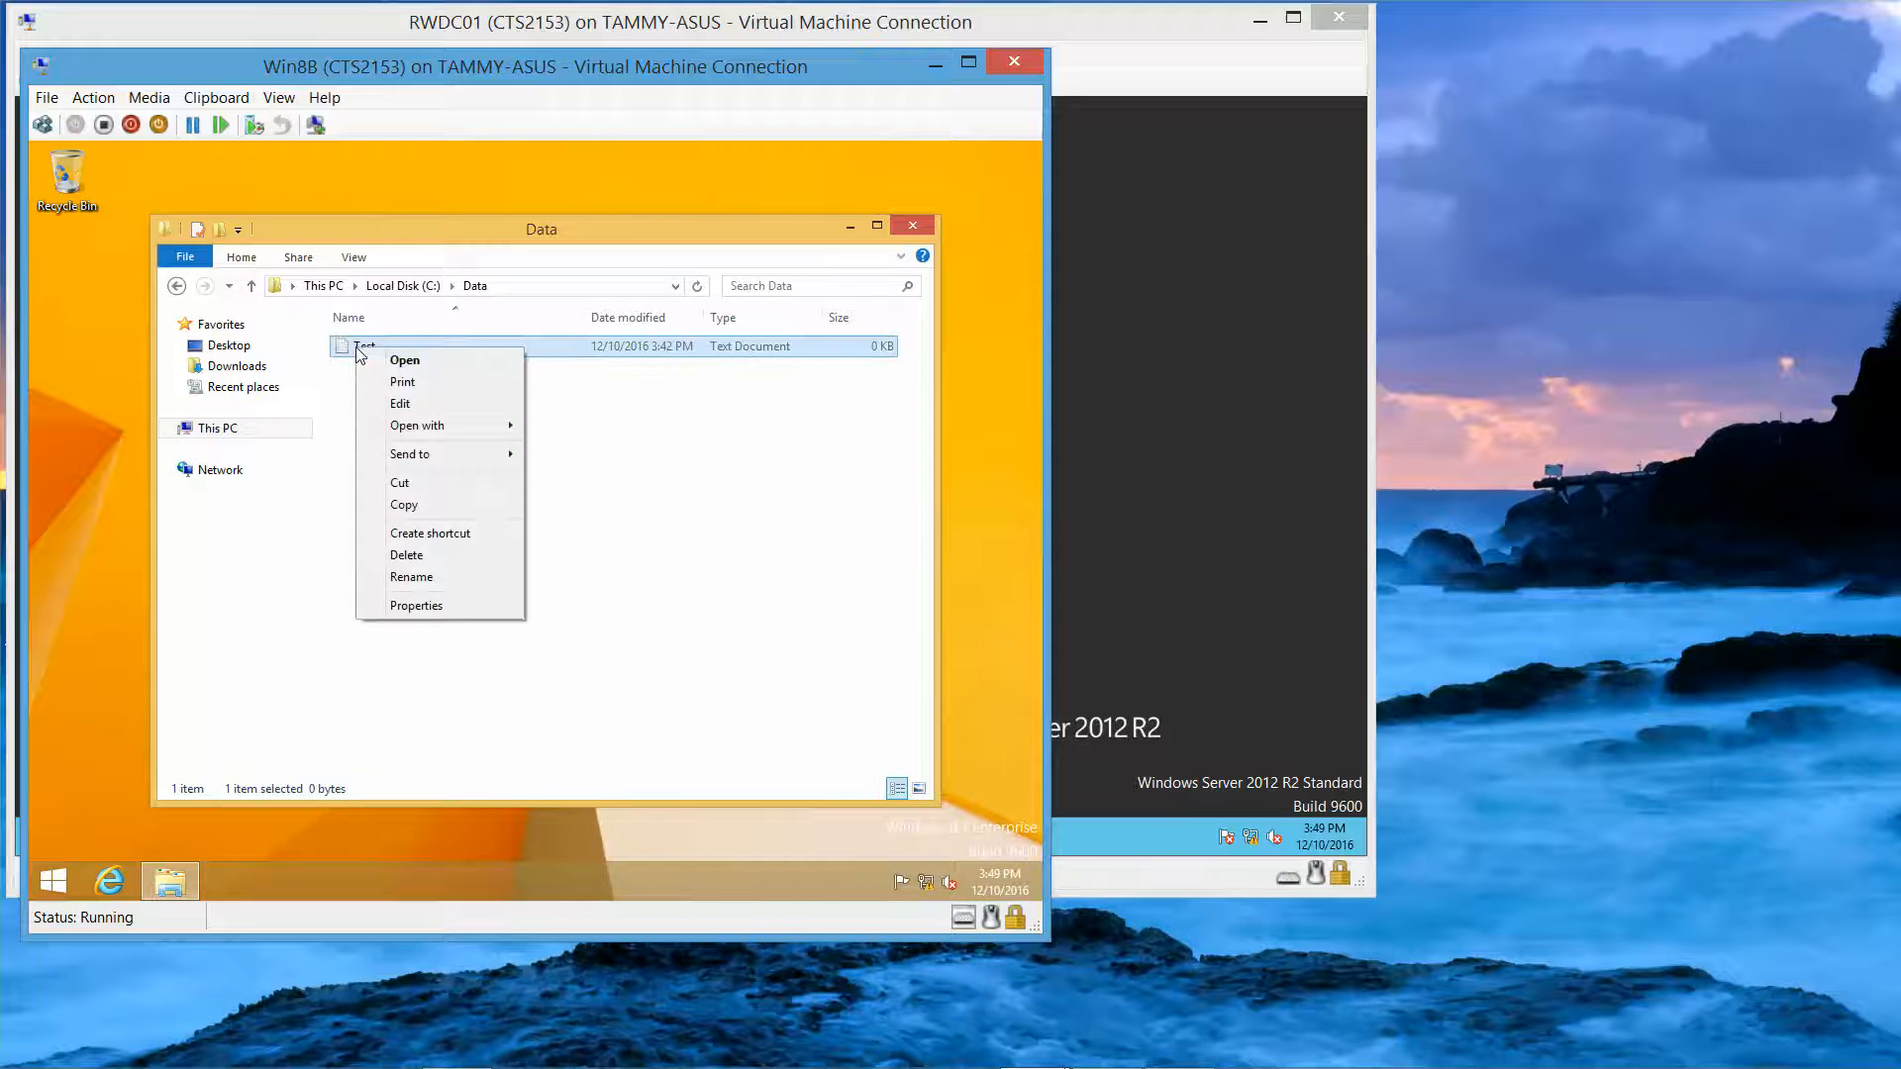
click(471, 605)
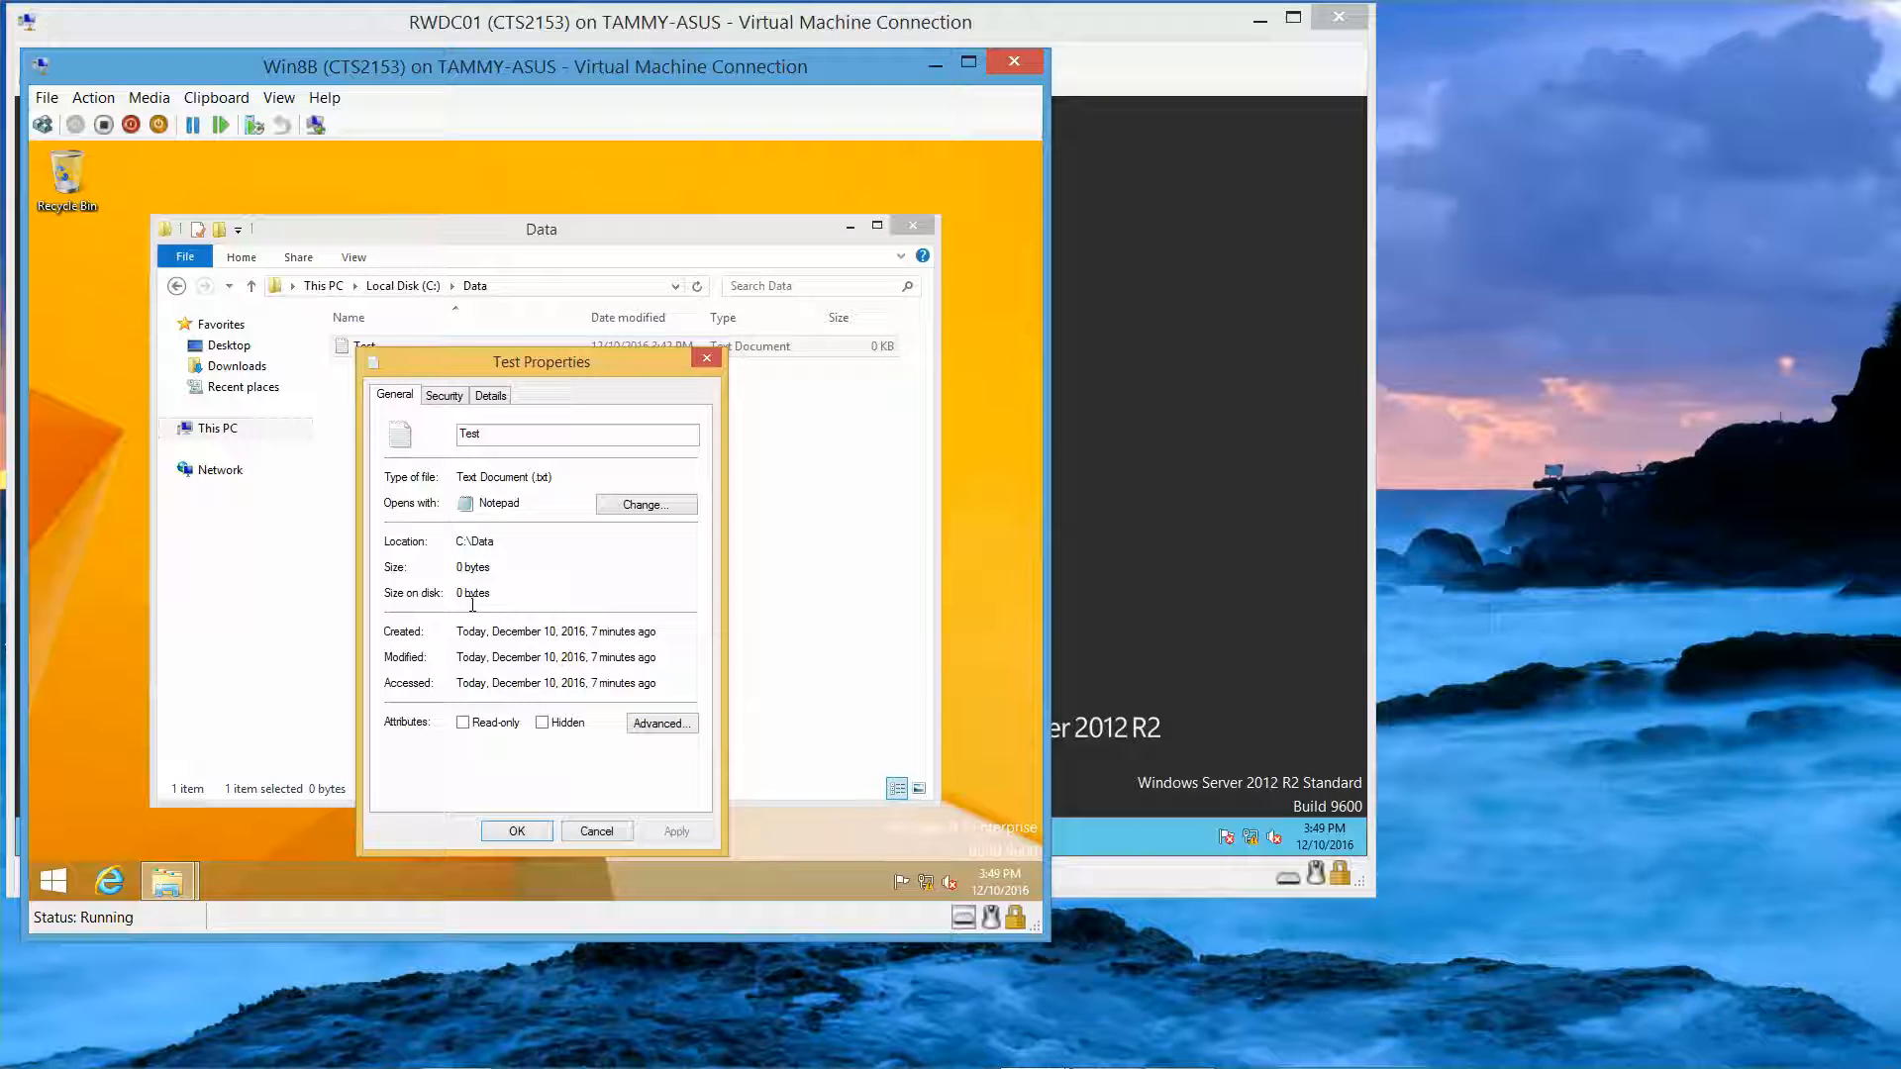
click(661, 723)
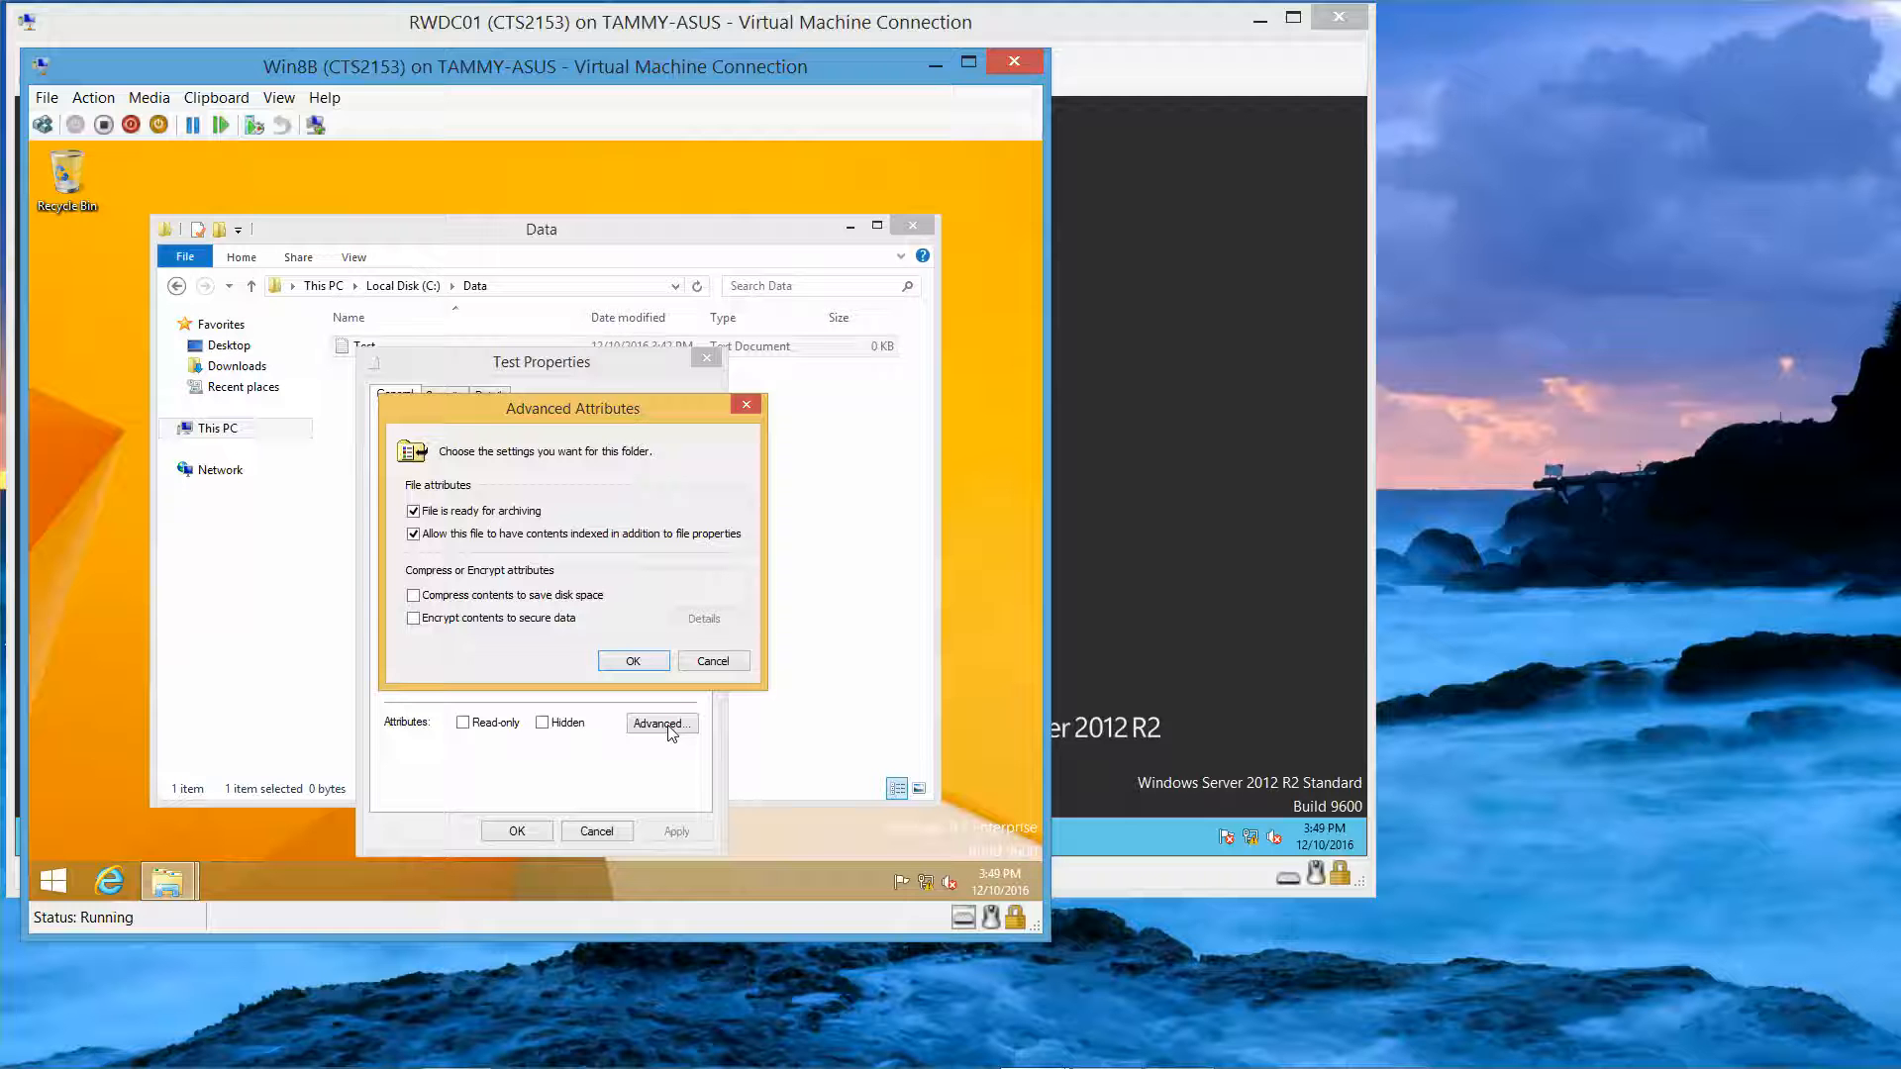
click(501, 620)
click(634, 661)
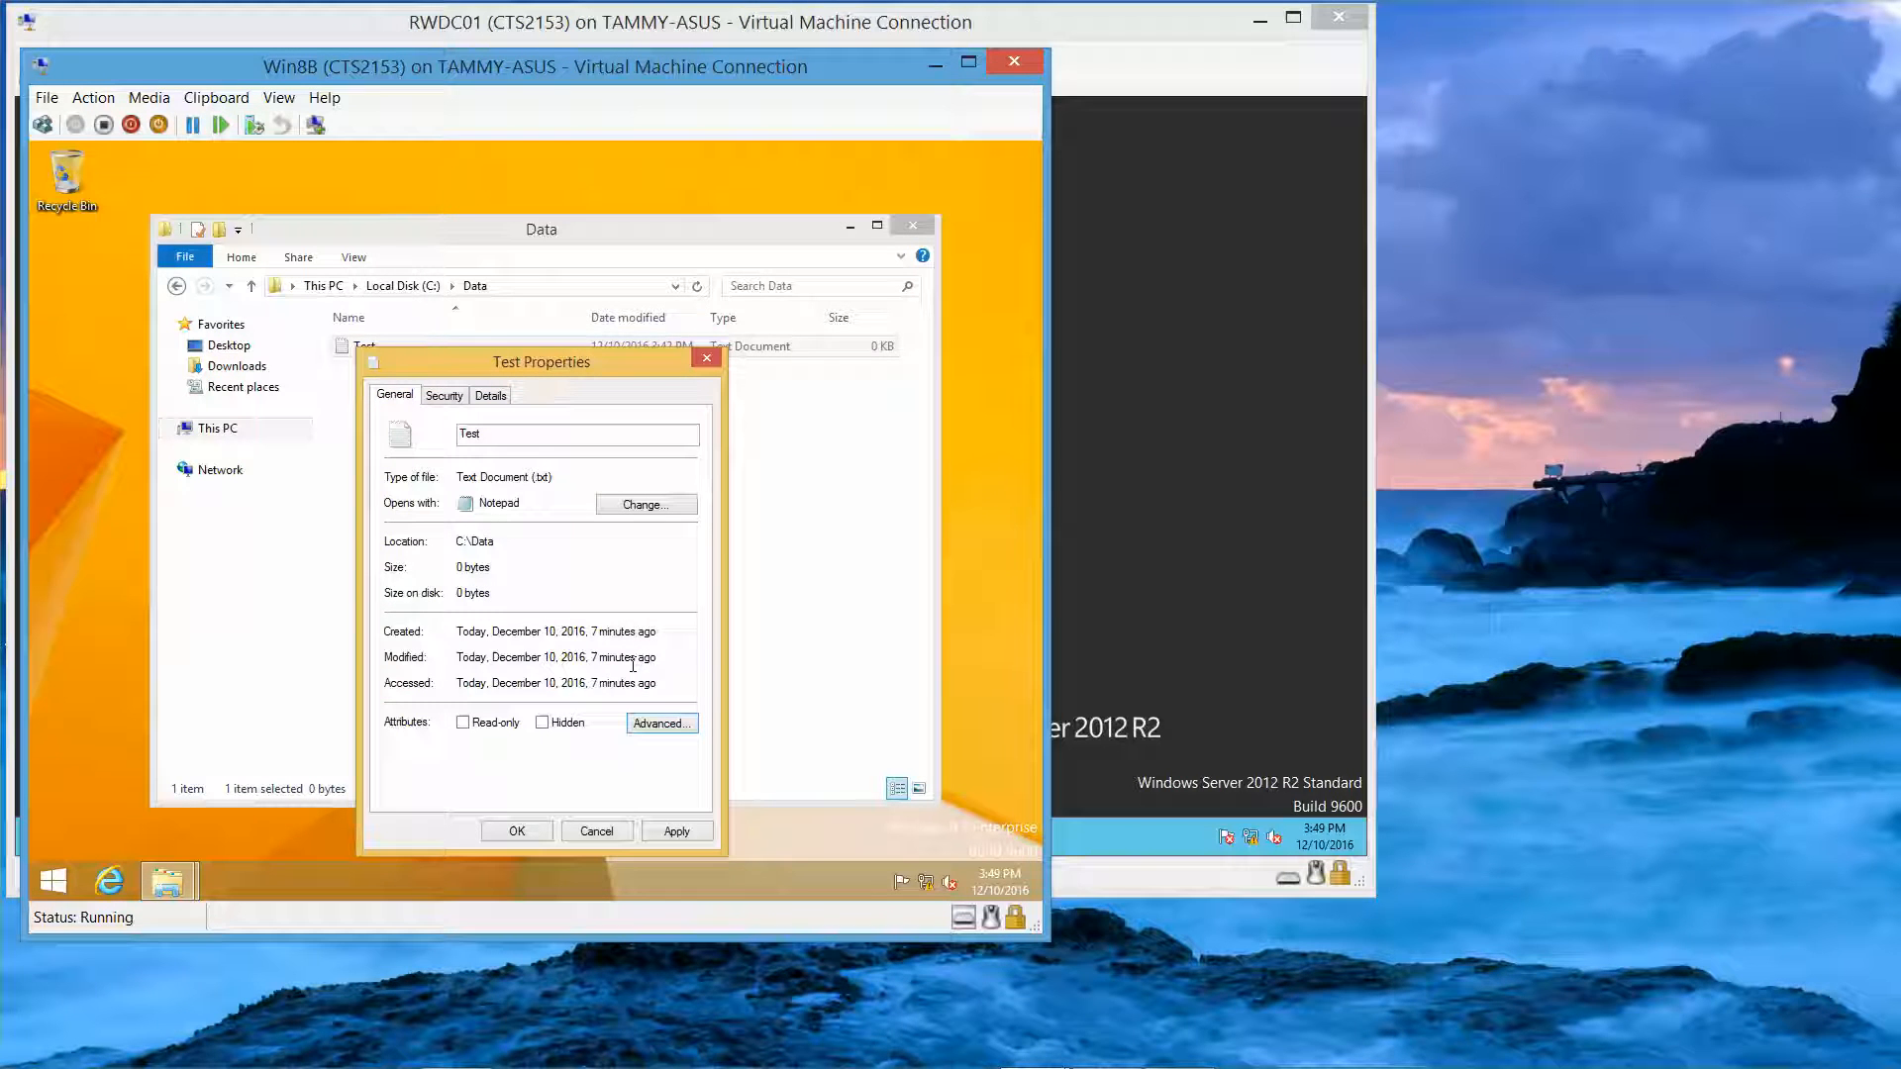
click(528, 835)
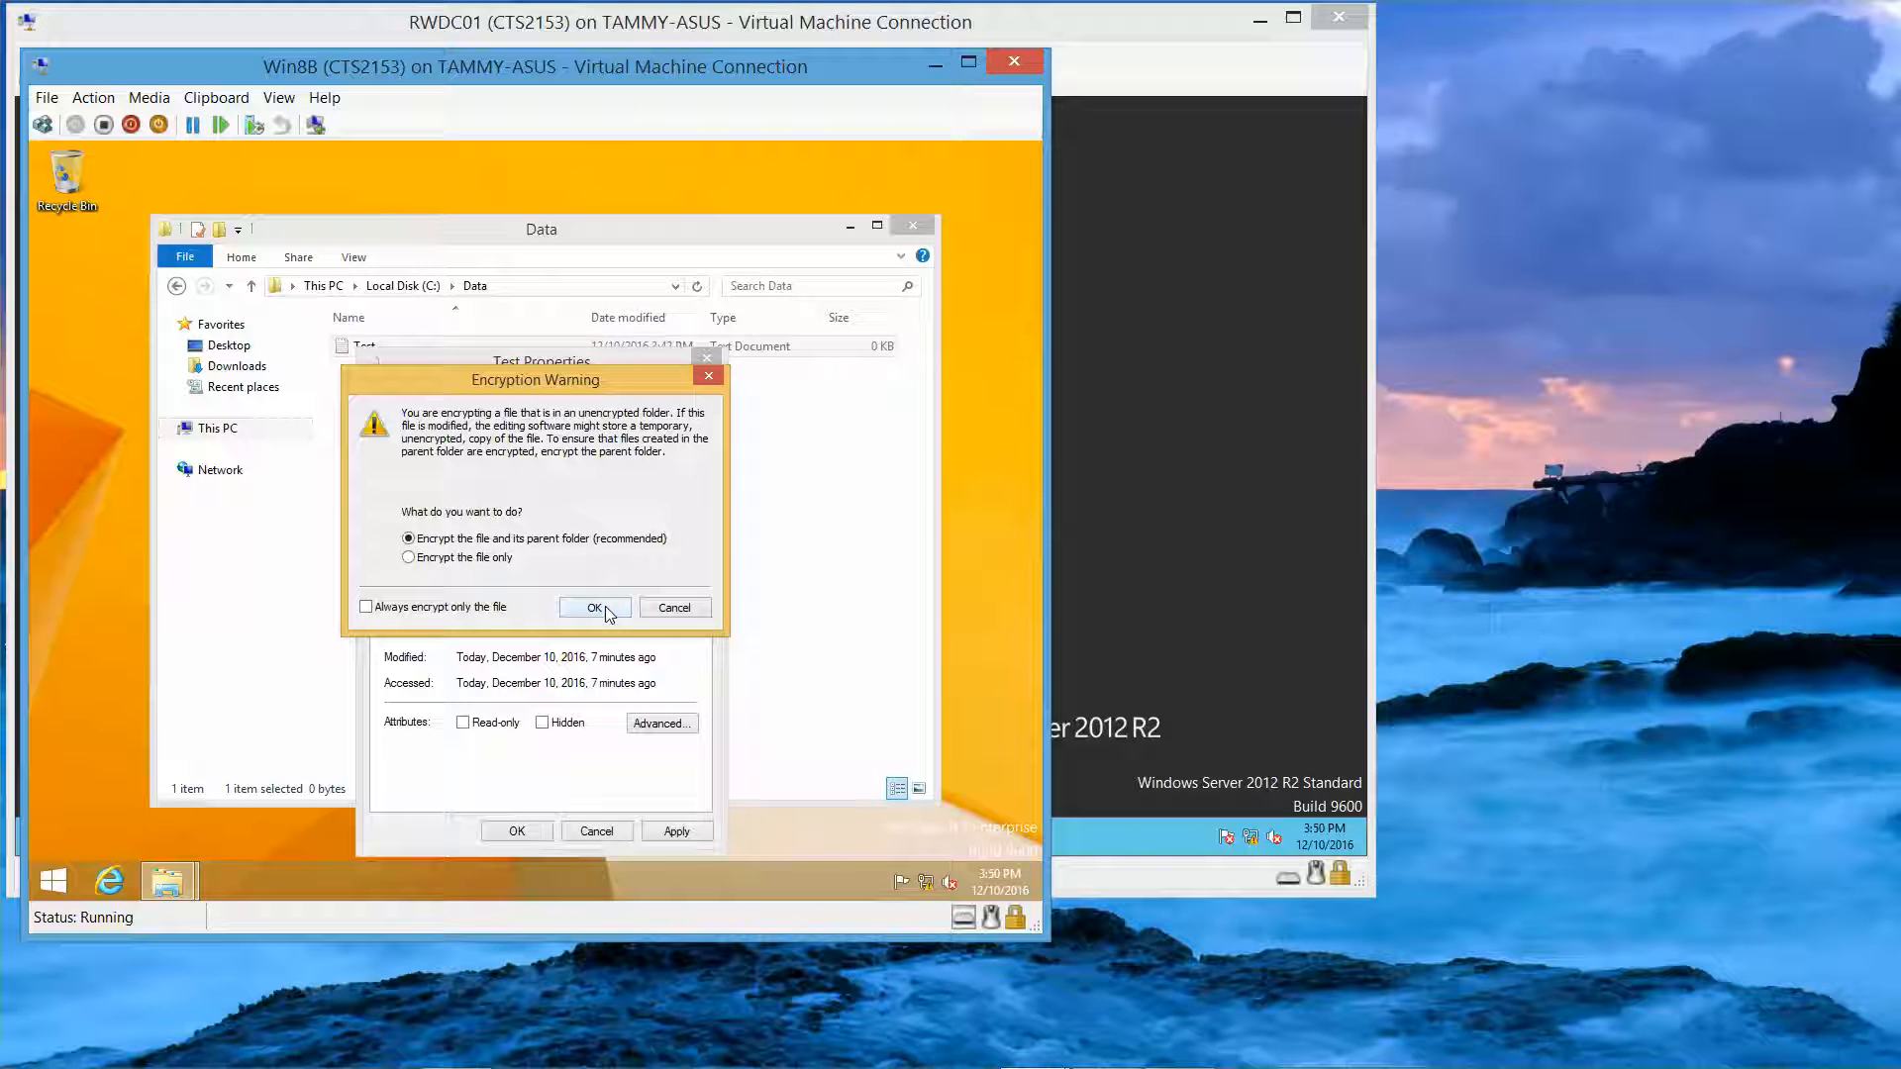
click(605, 610)
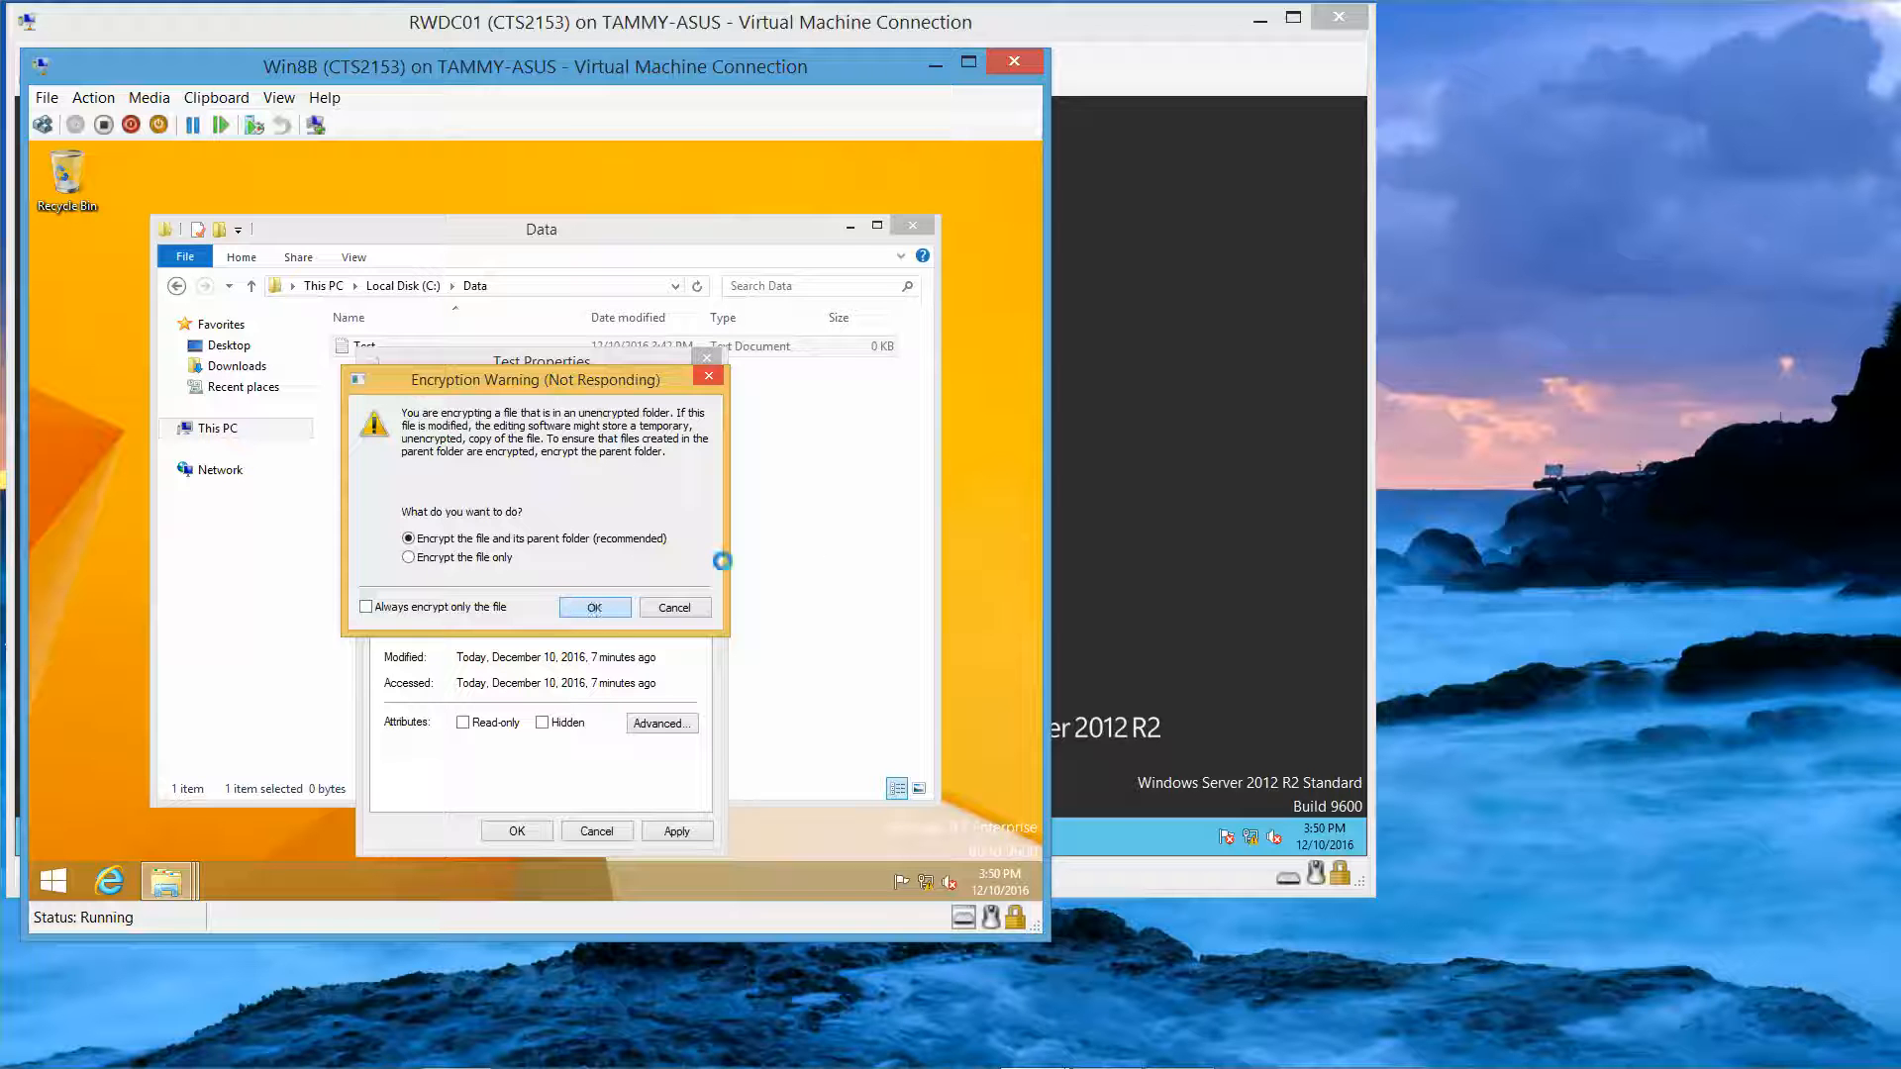
click(912, 224)
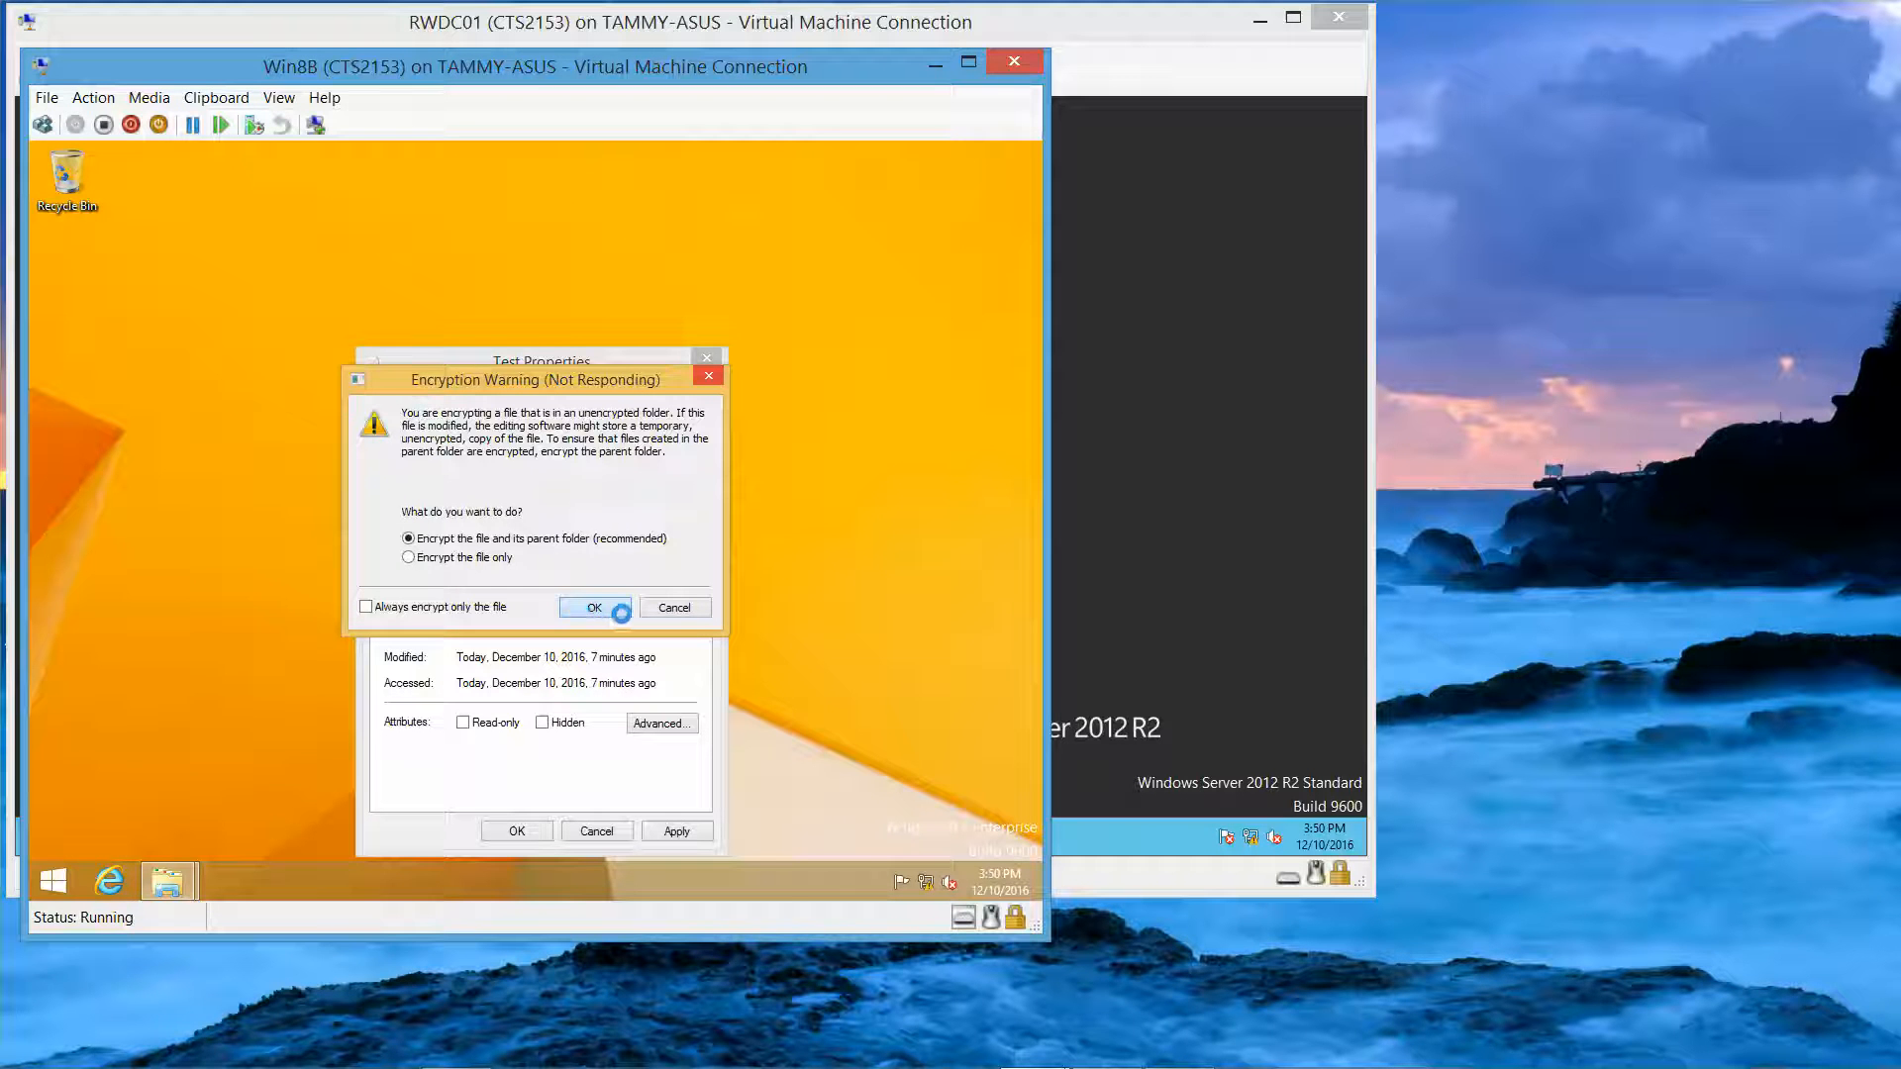
click(652, 613)
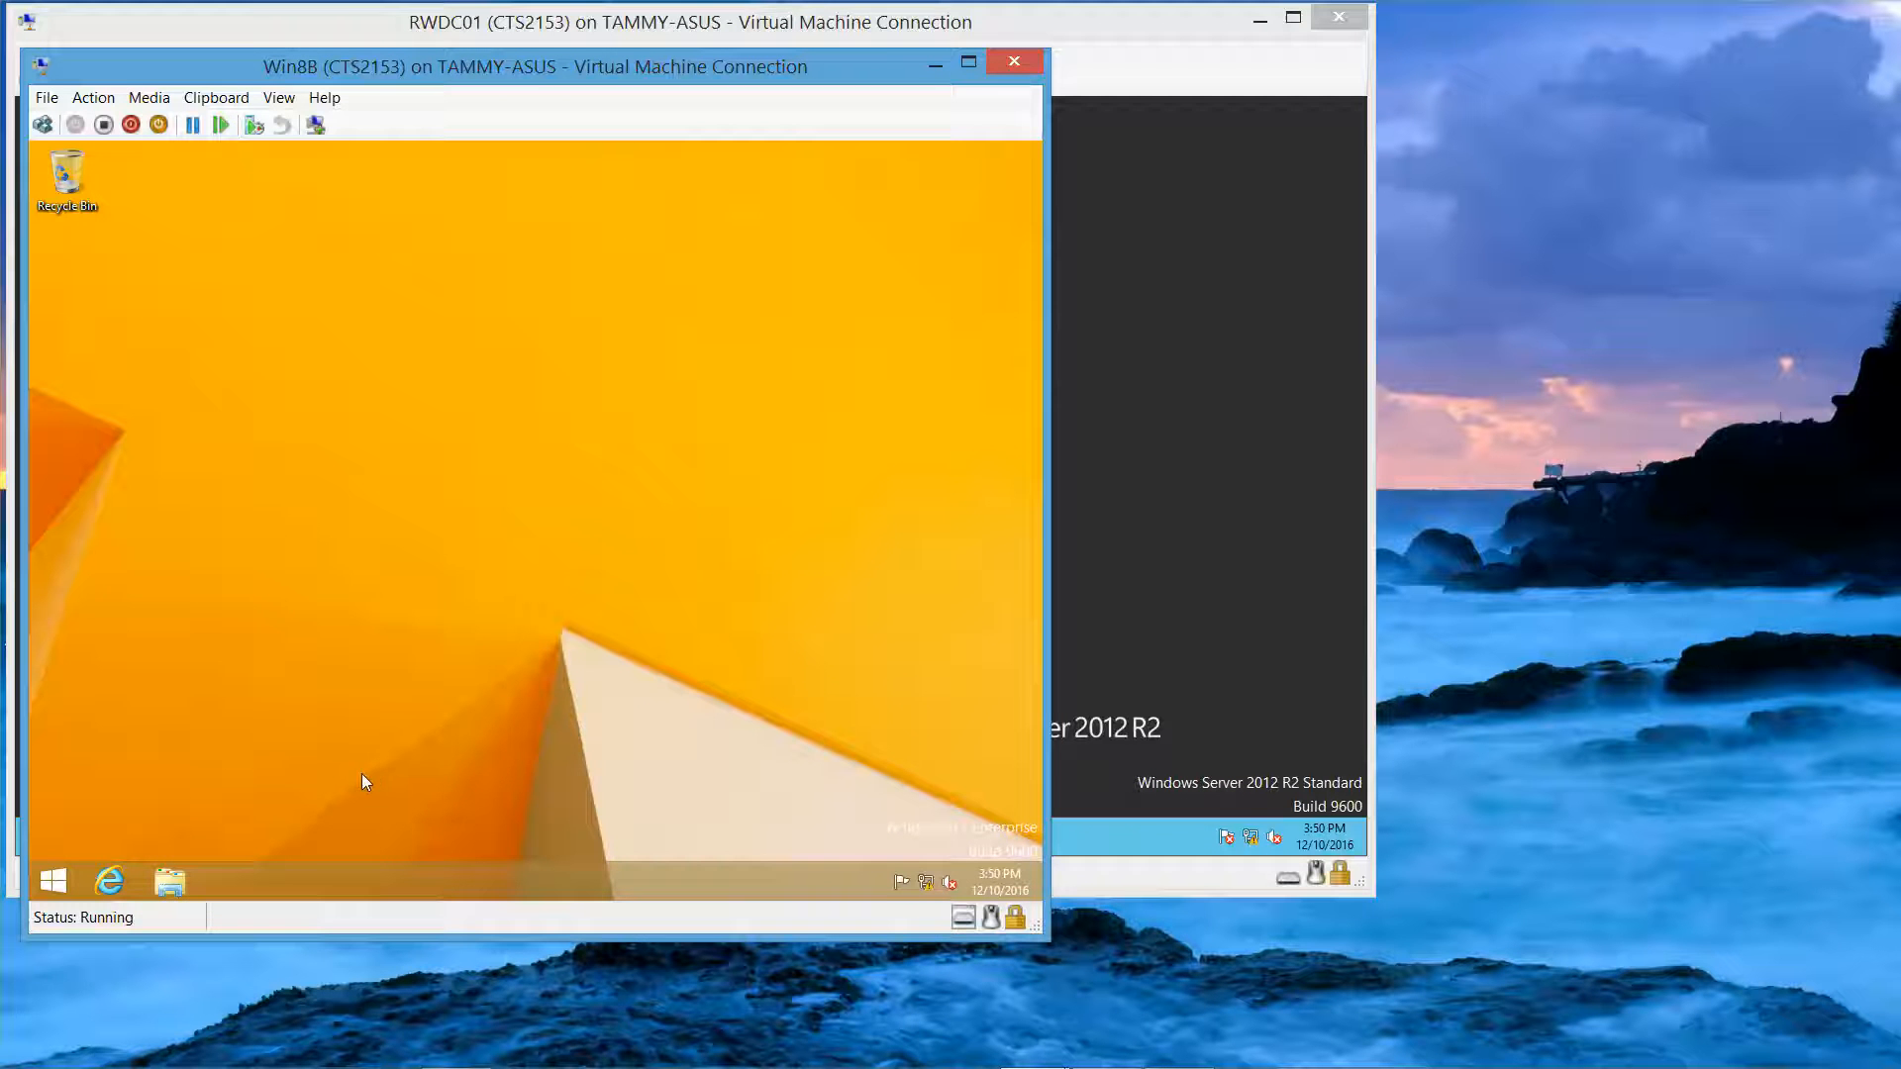
Step: Open C:\Data in File Explorer, then close the window
click(167, 871)
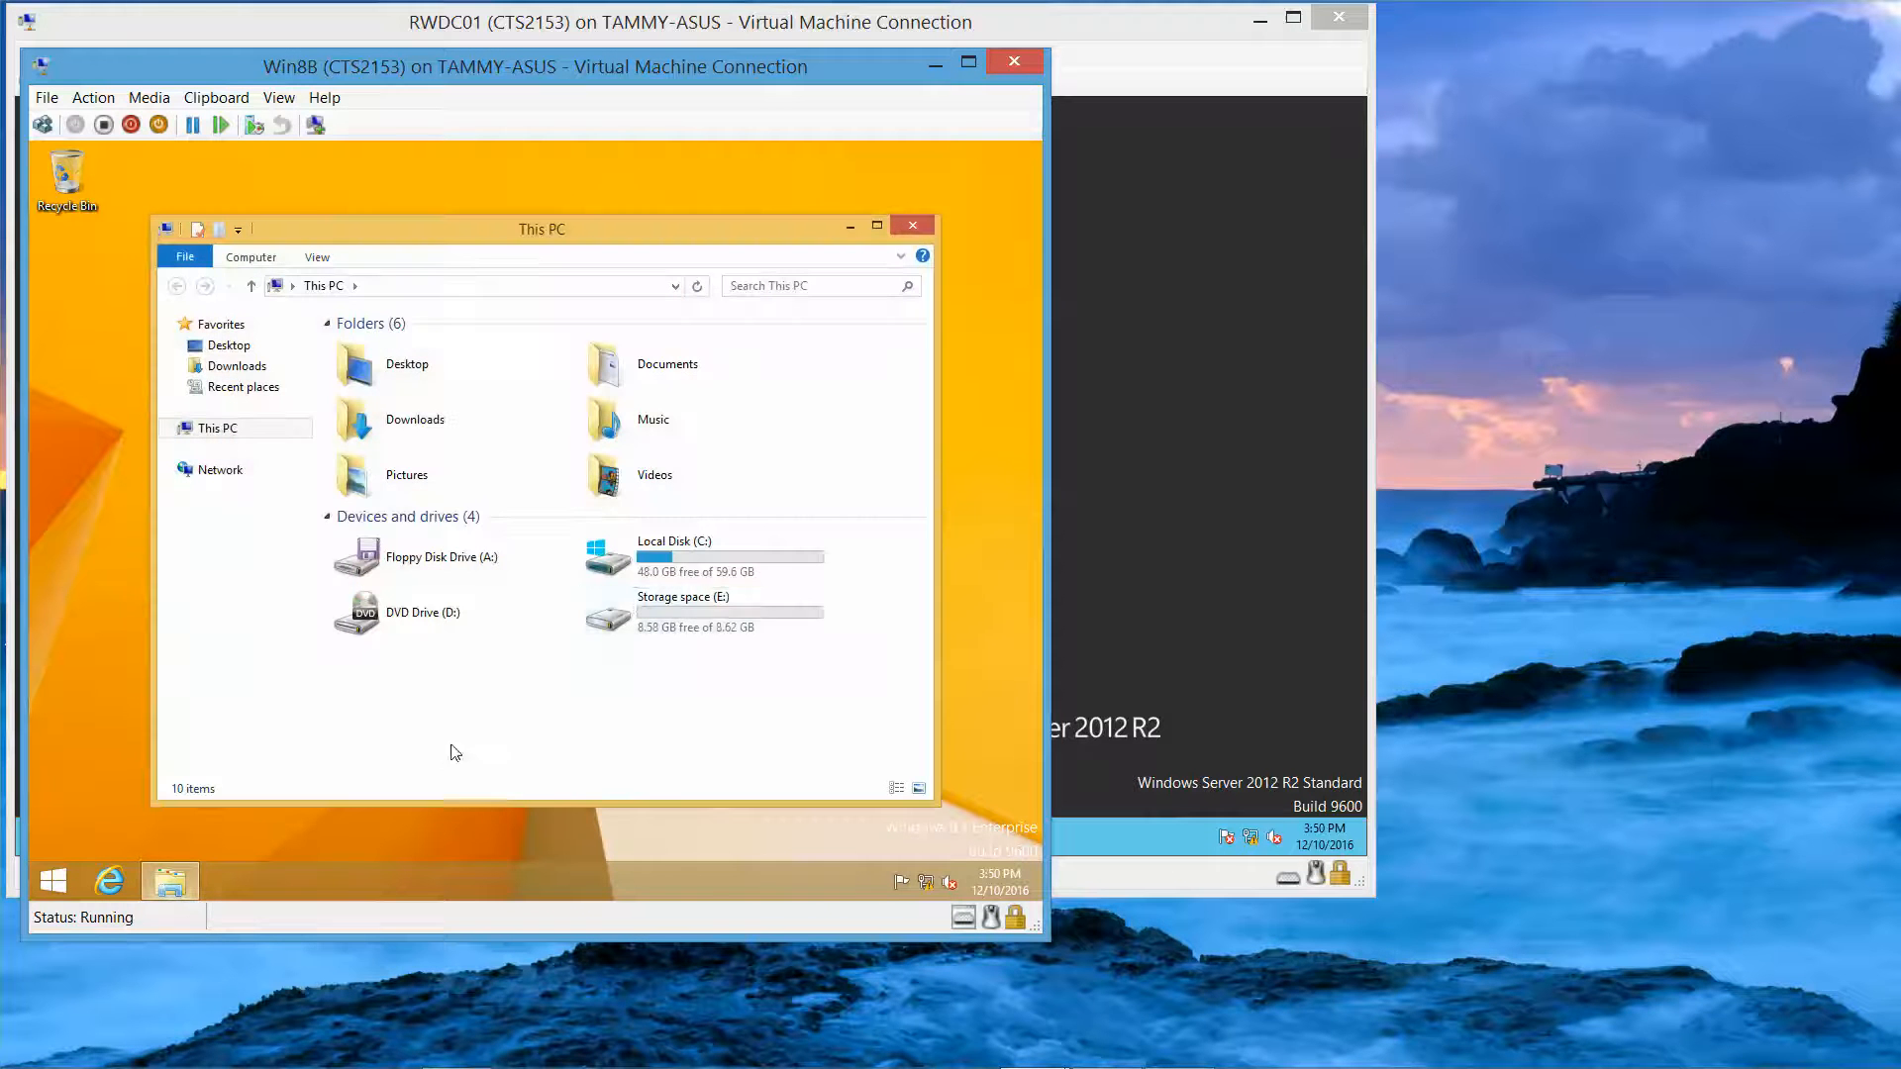
double_click(702, 573)
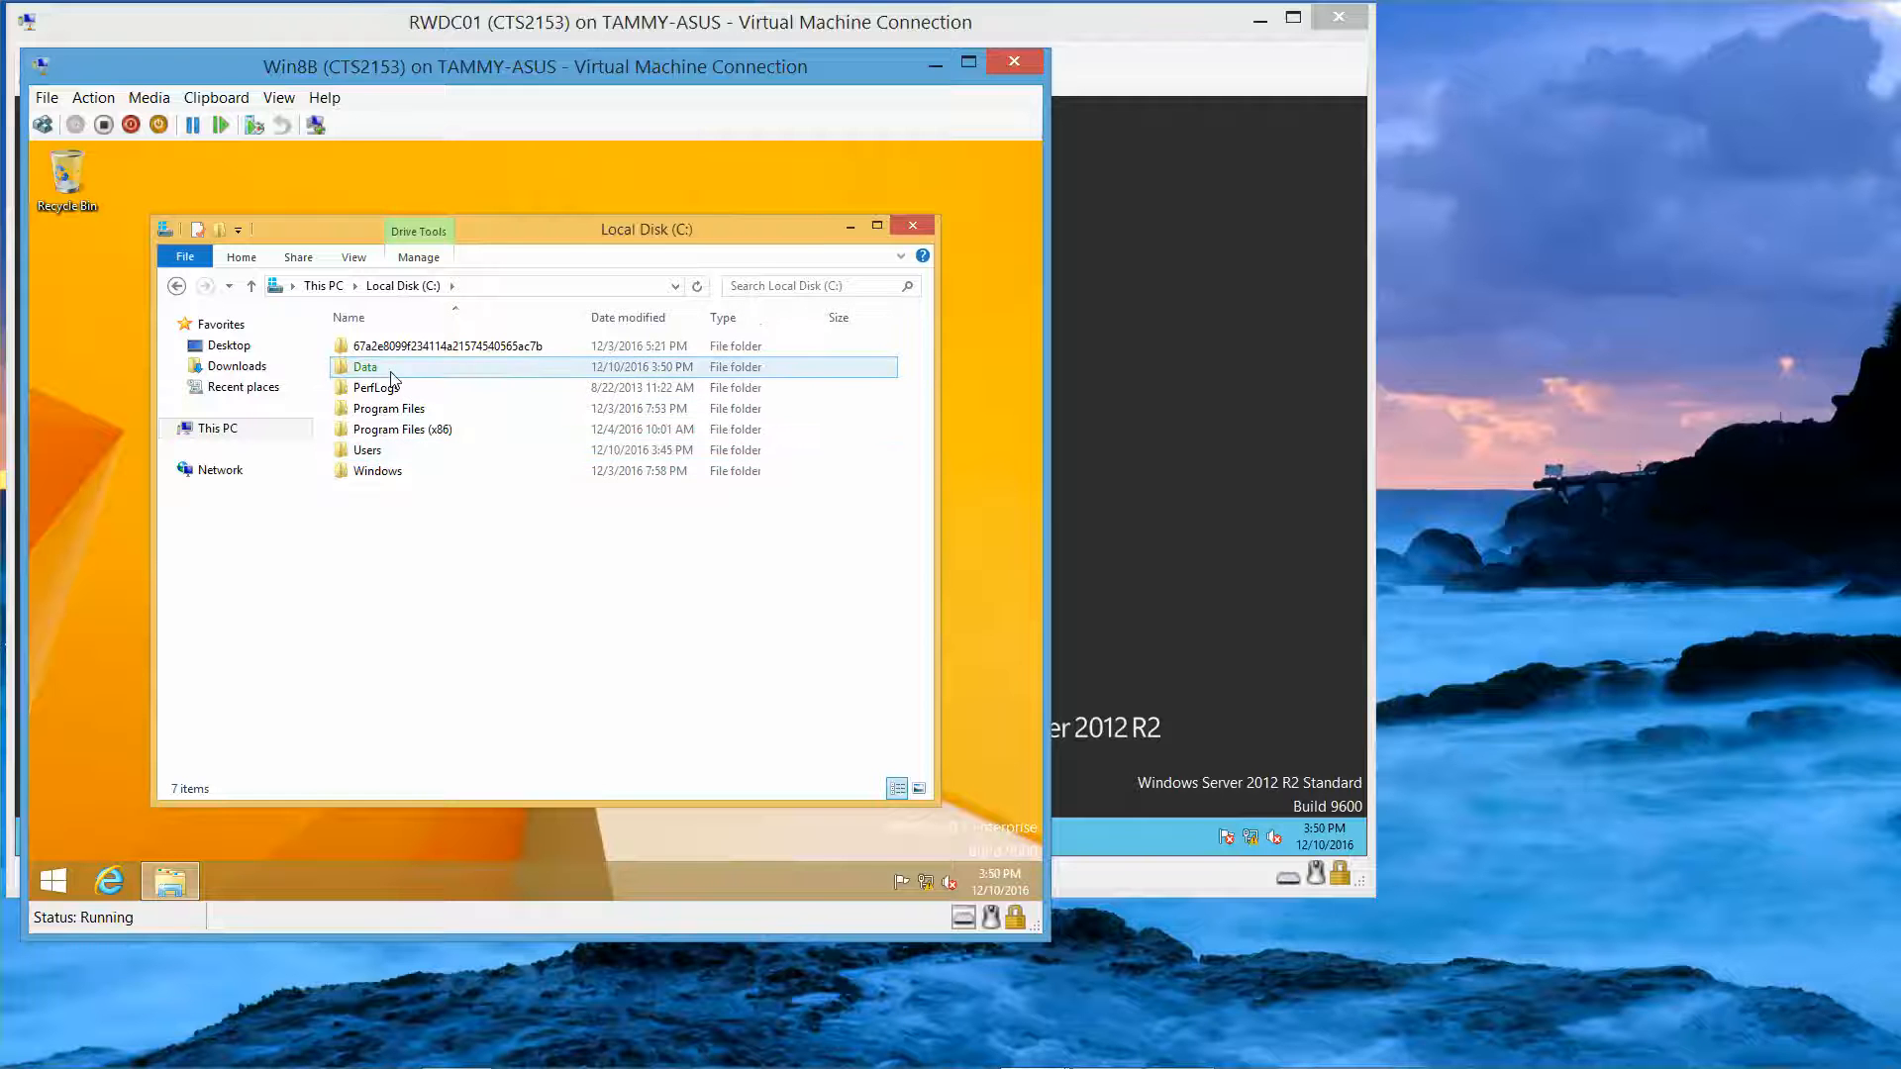
double_click(391, 372)
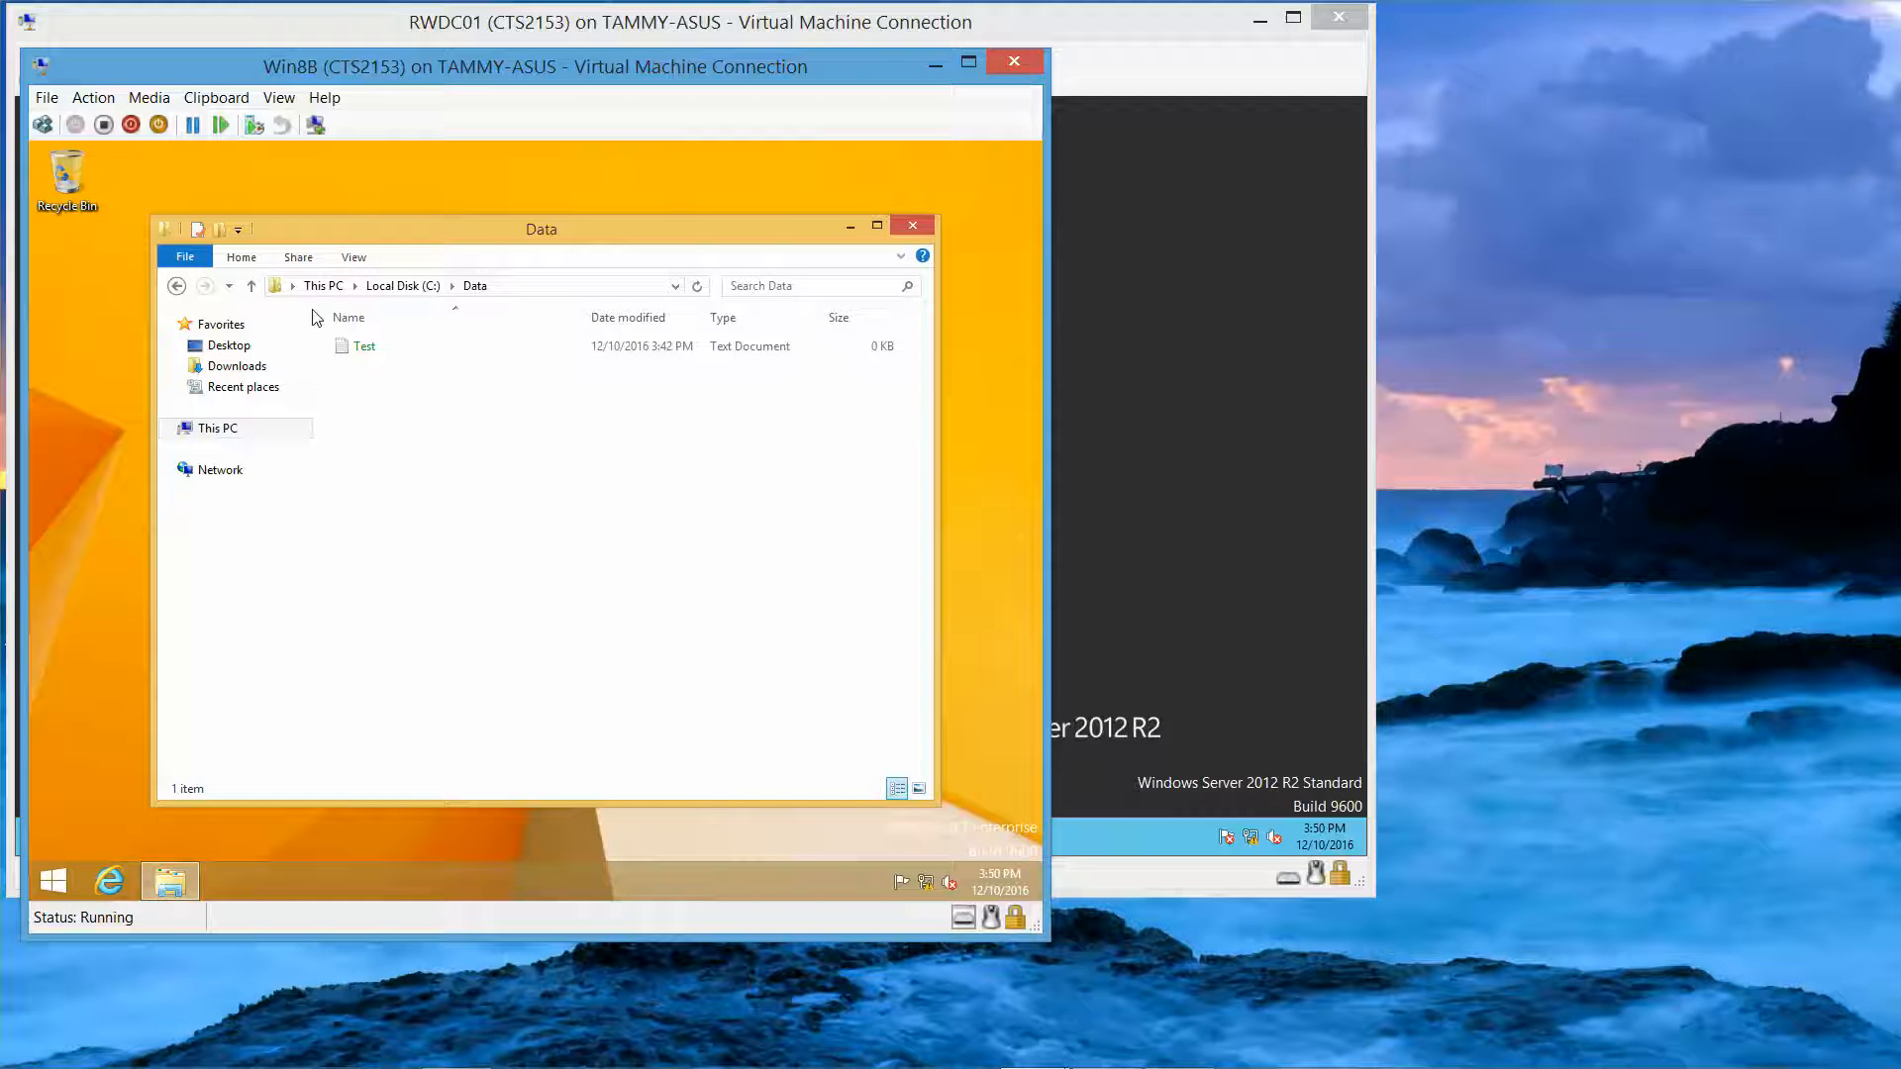
click(912, 225)
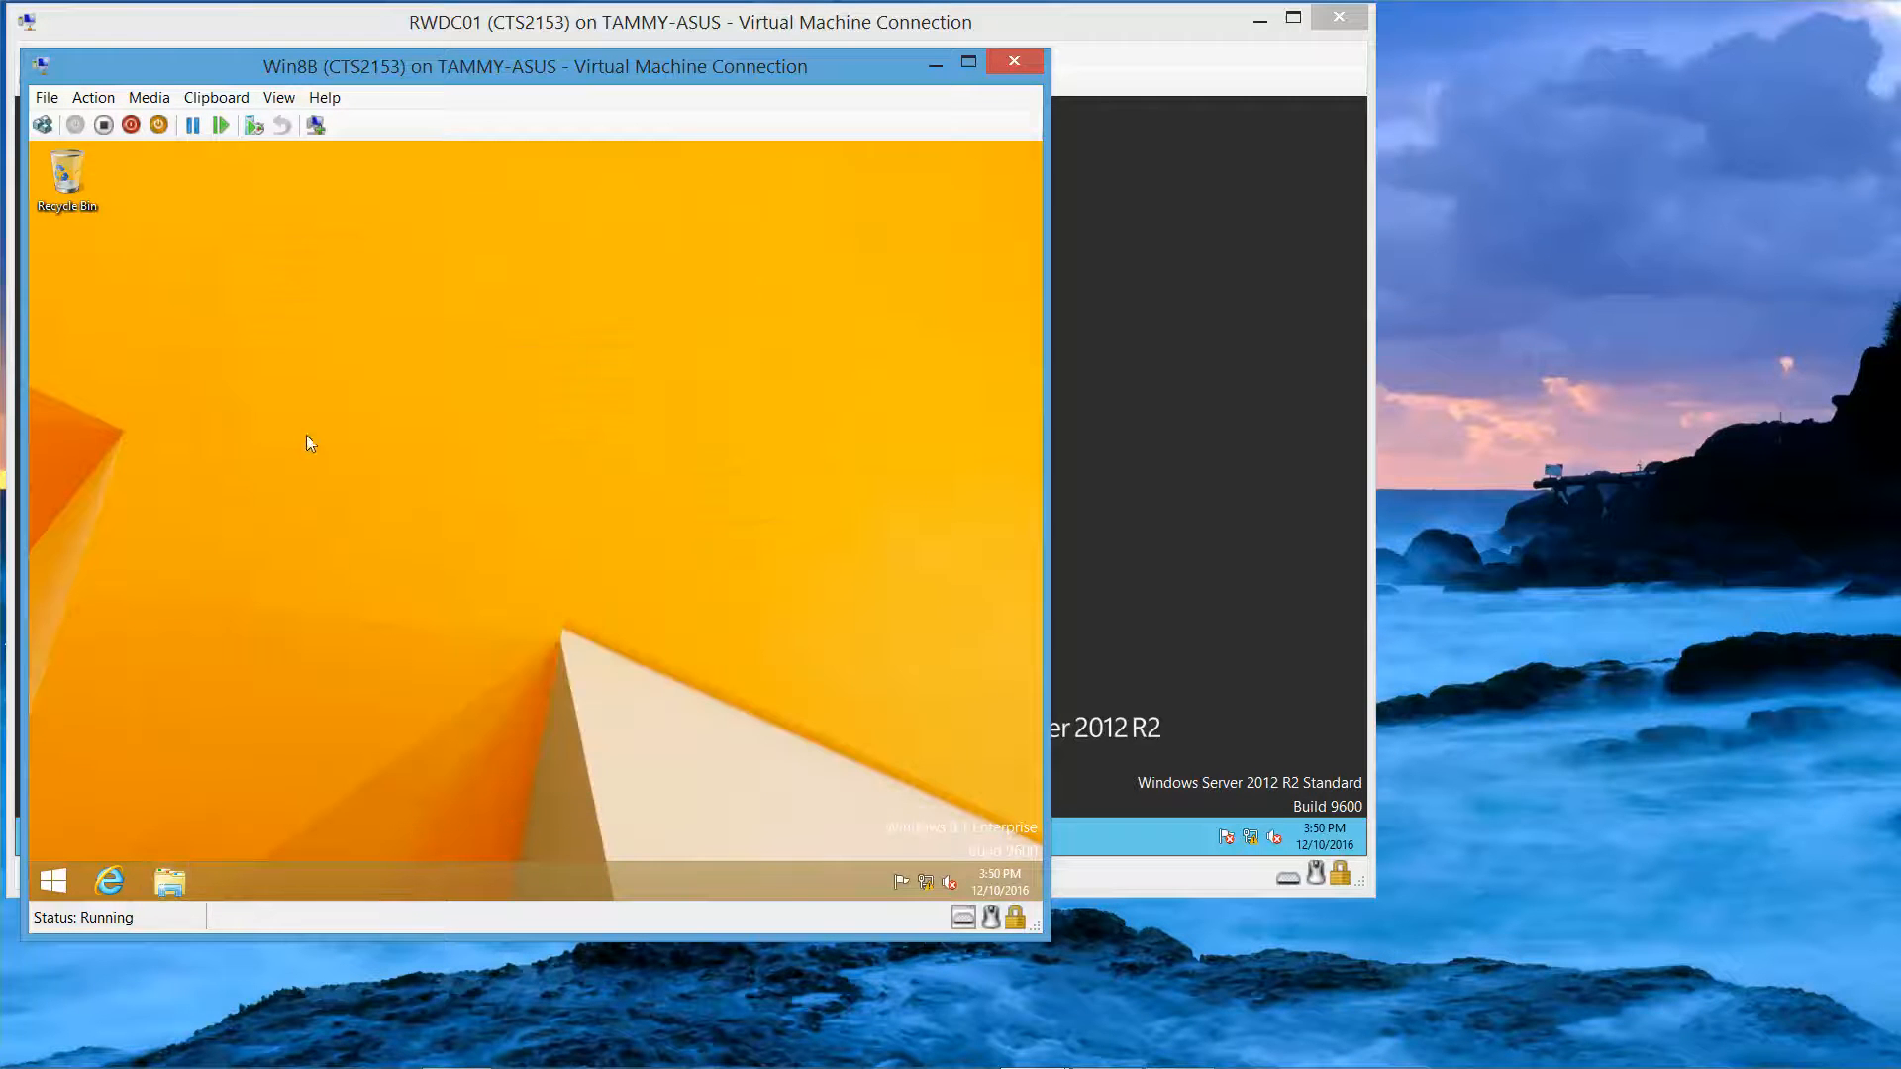
Step: Sign out of the second user's account from the Start button menu
right_click(52, 891)
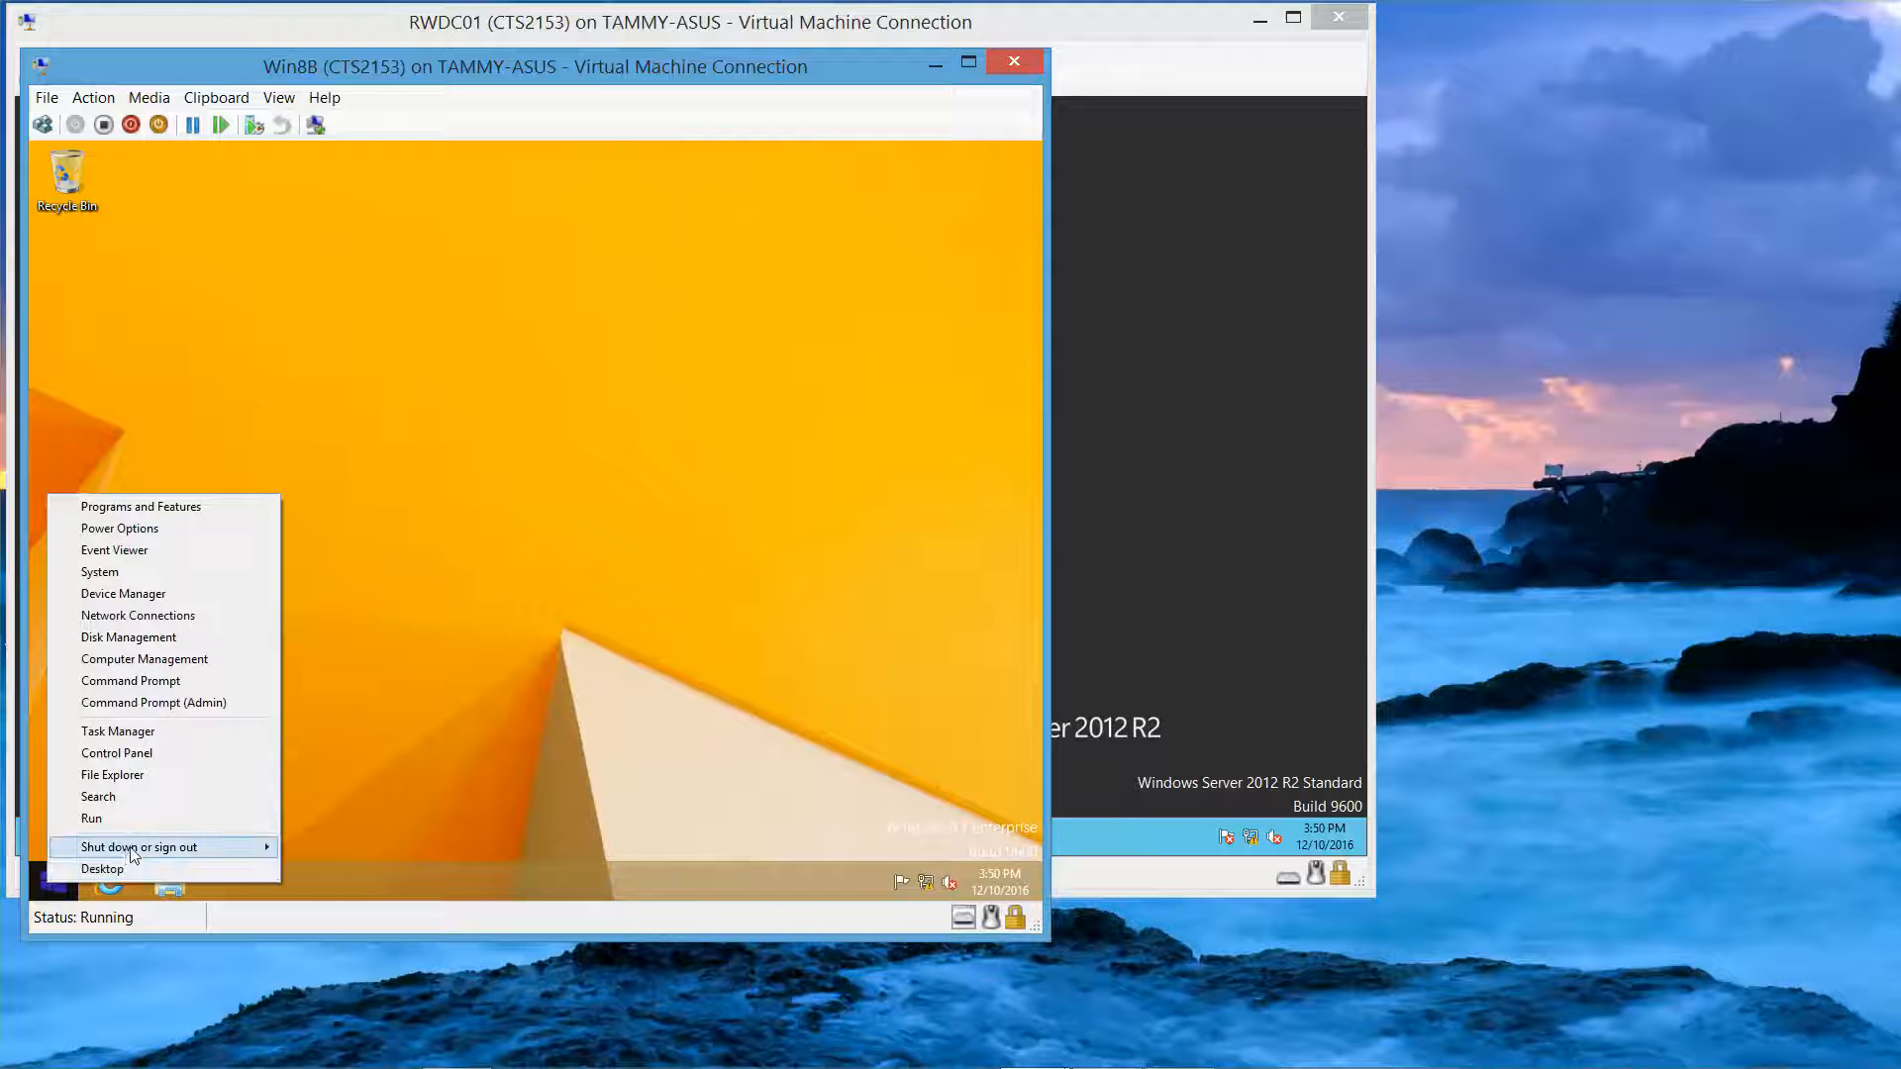
mouse_move(139, 850)
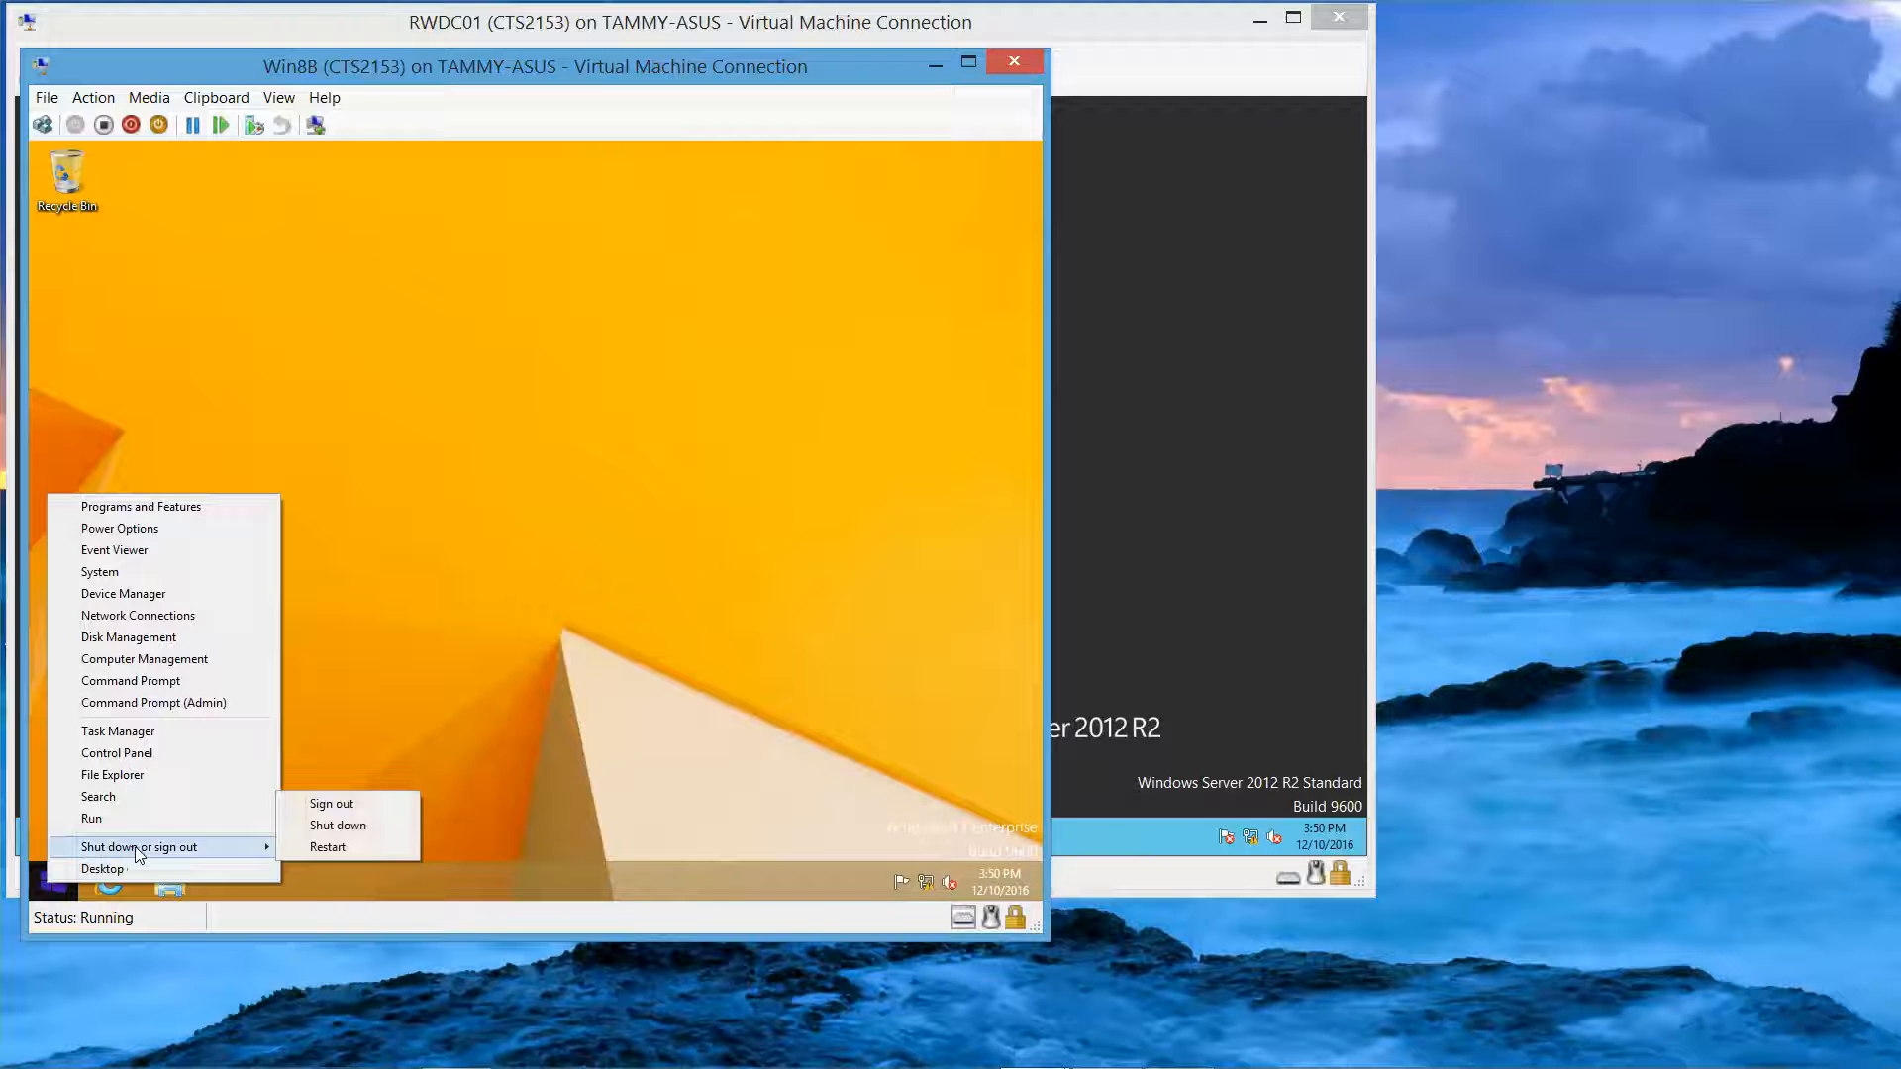
click(353, 804)
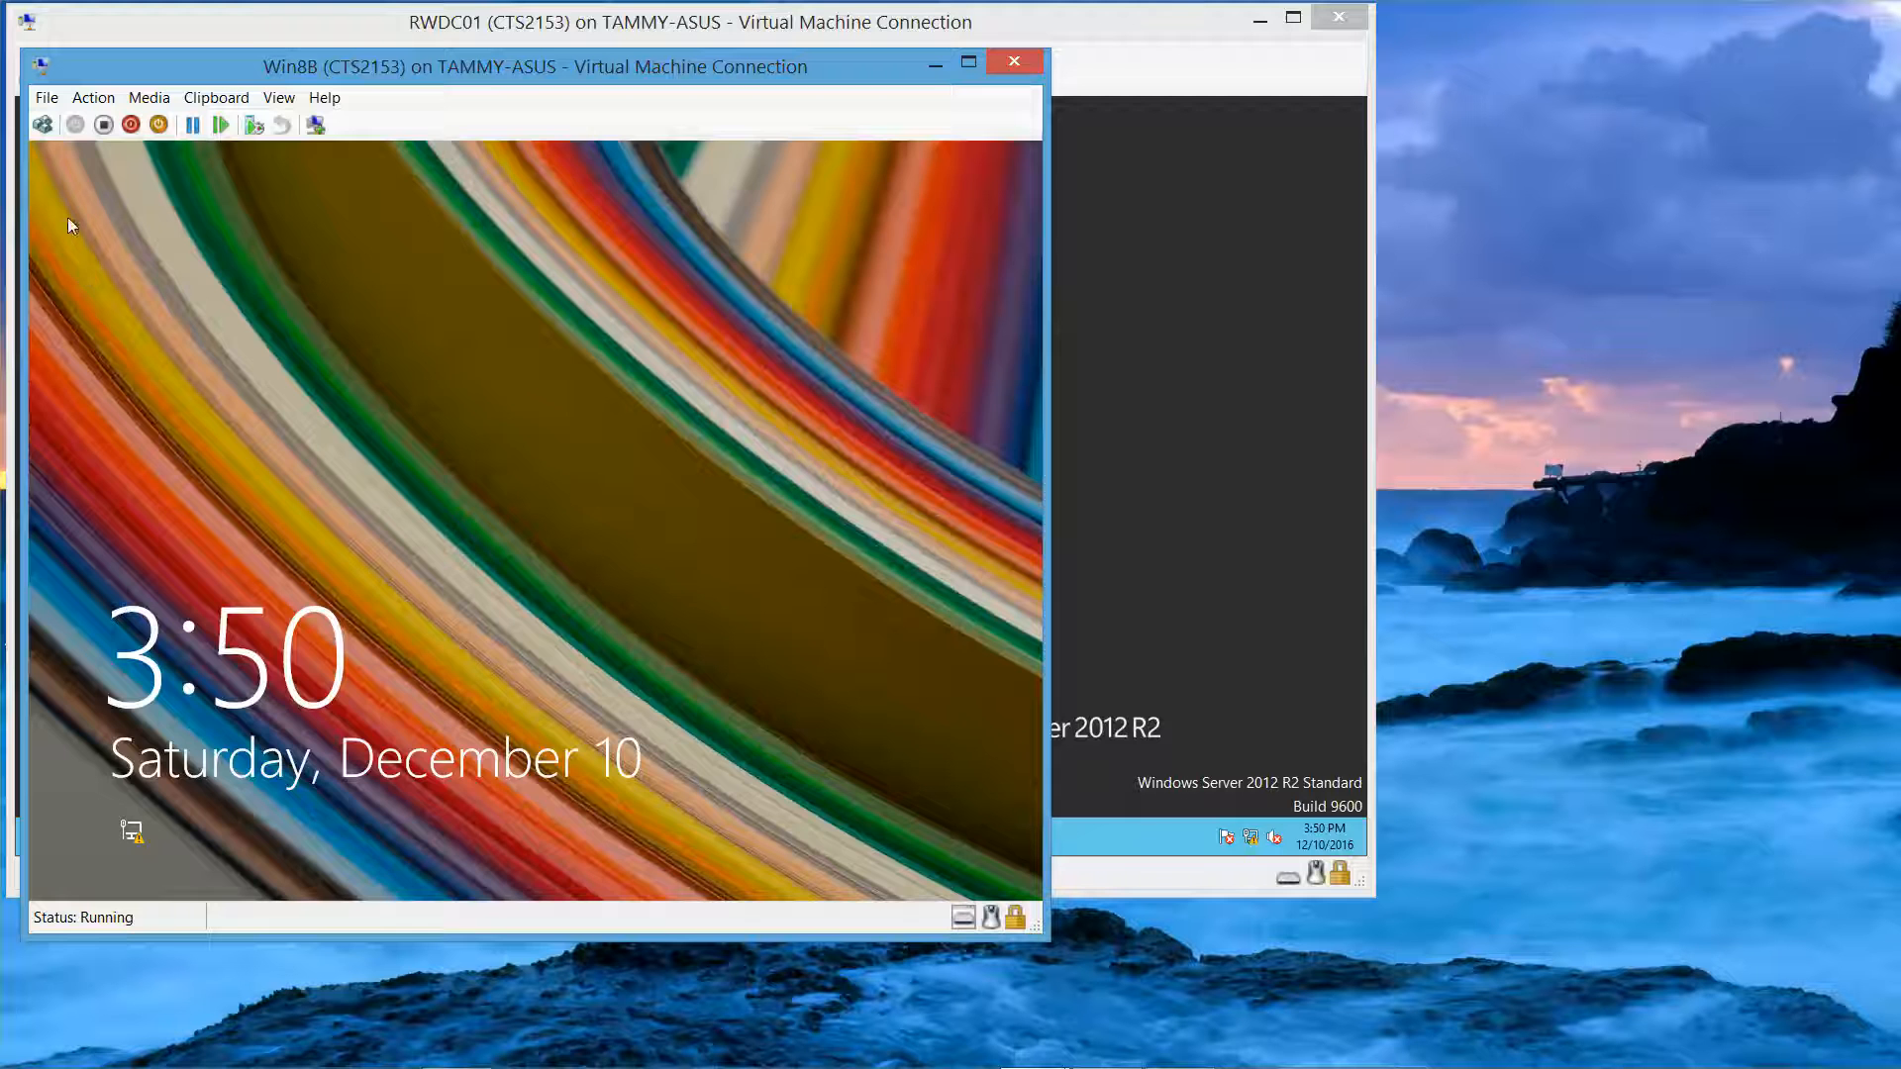
Step: Sign in as the CONTOSO domain administrator, re-entering the mistyped administrator password
click(46, 123)
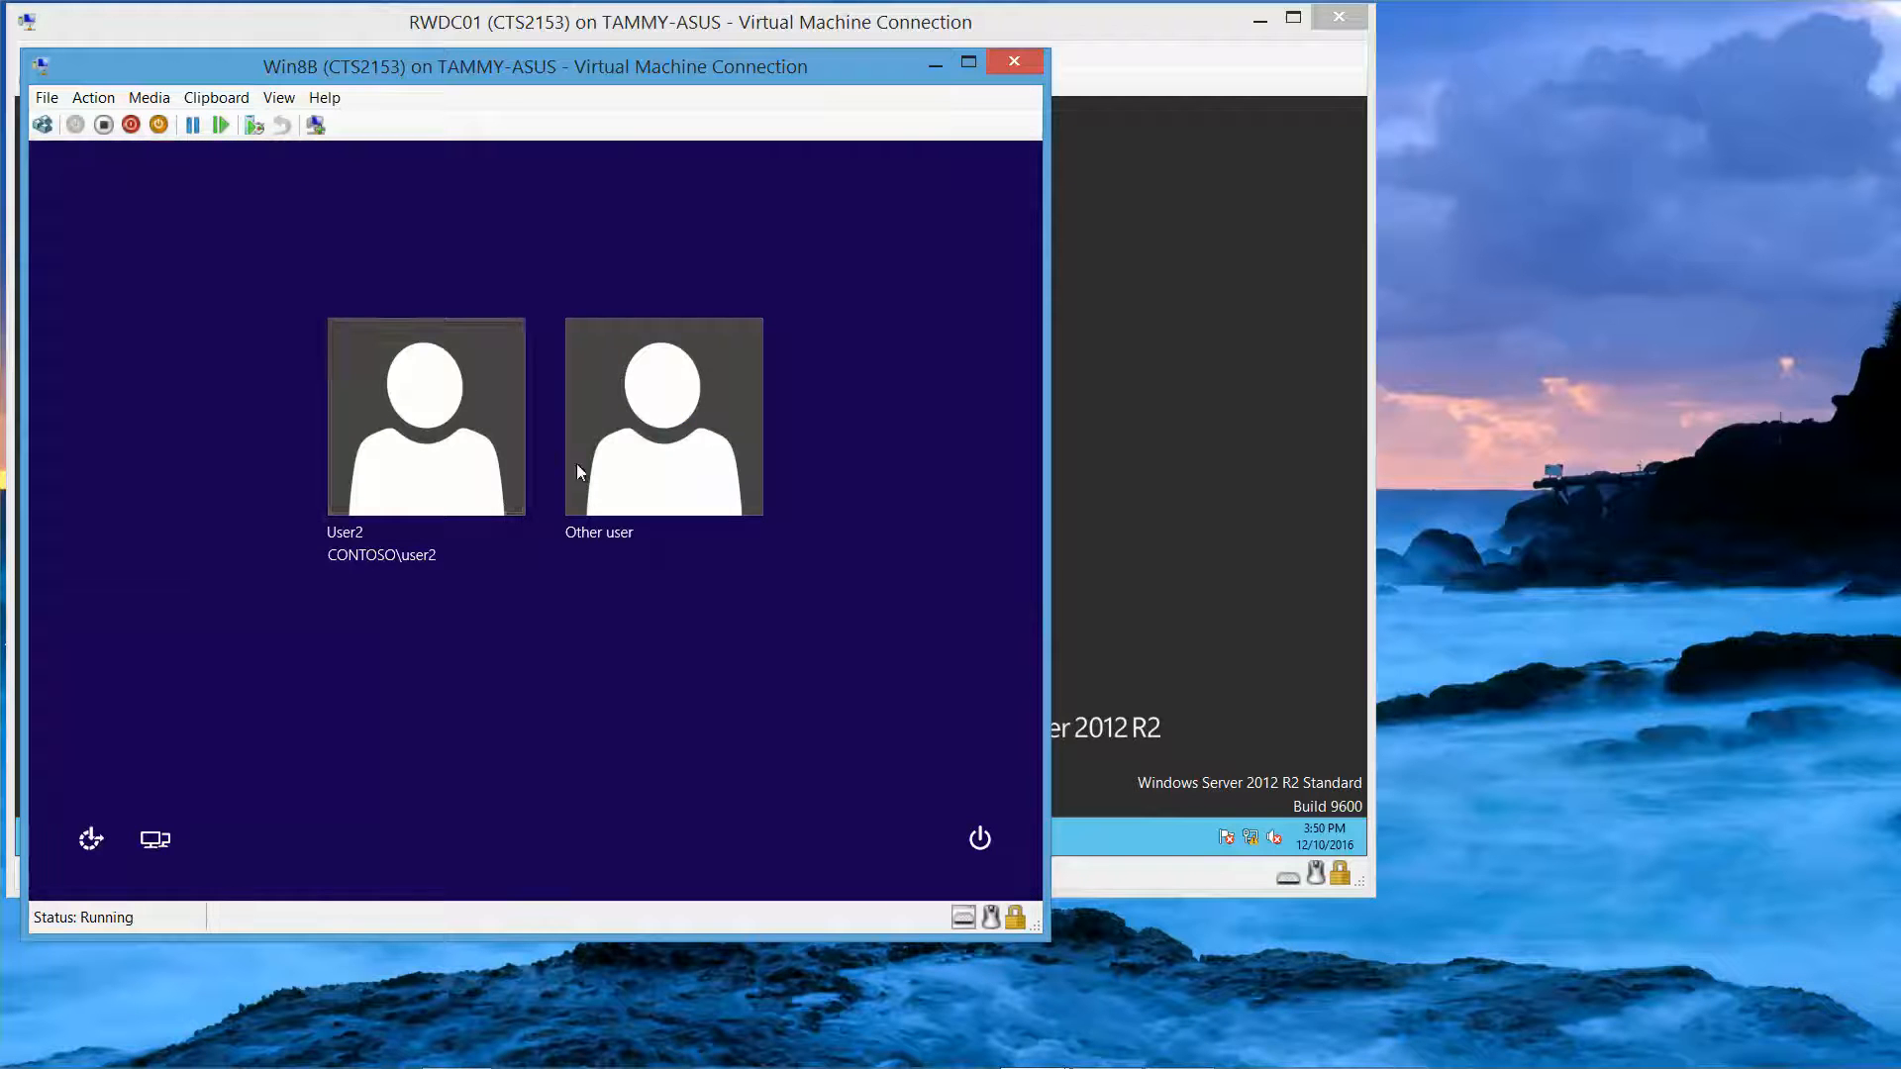
click(661, 484)
text(c)
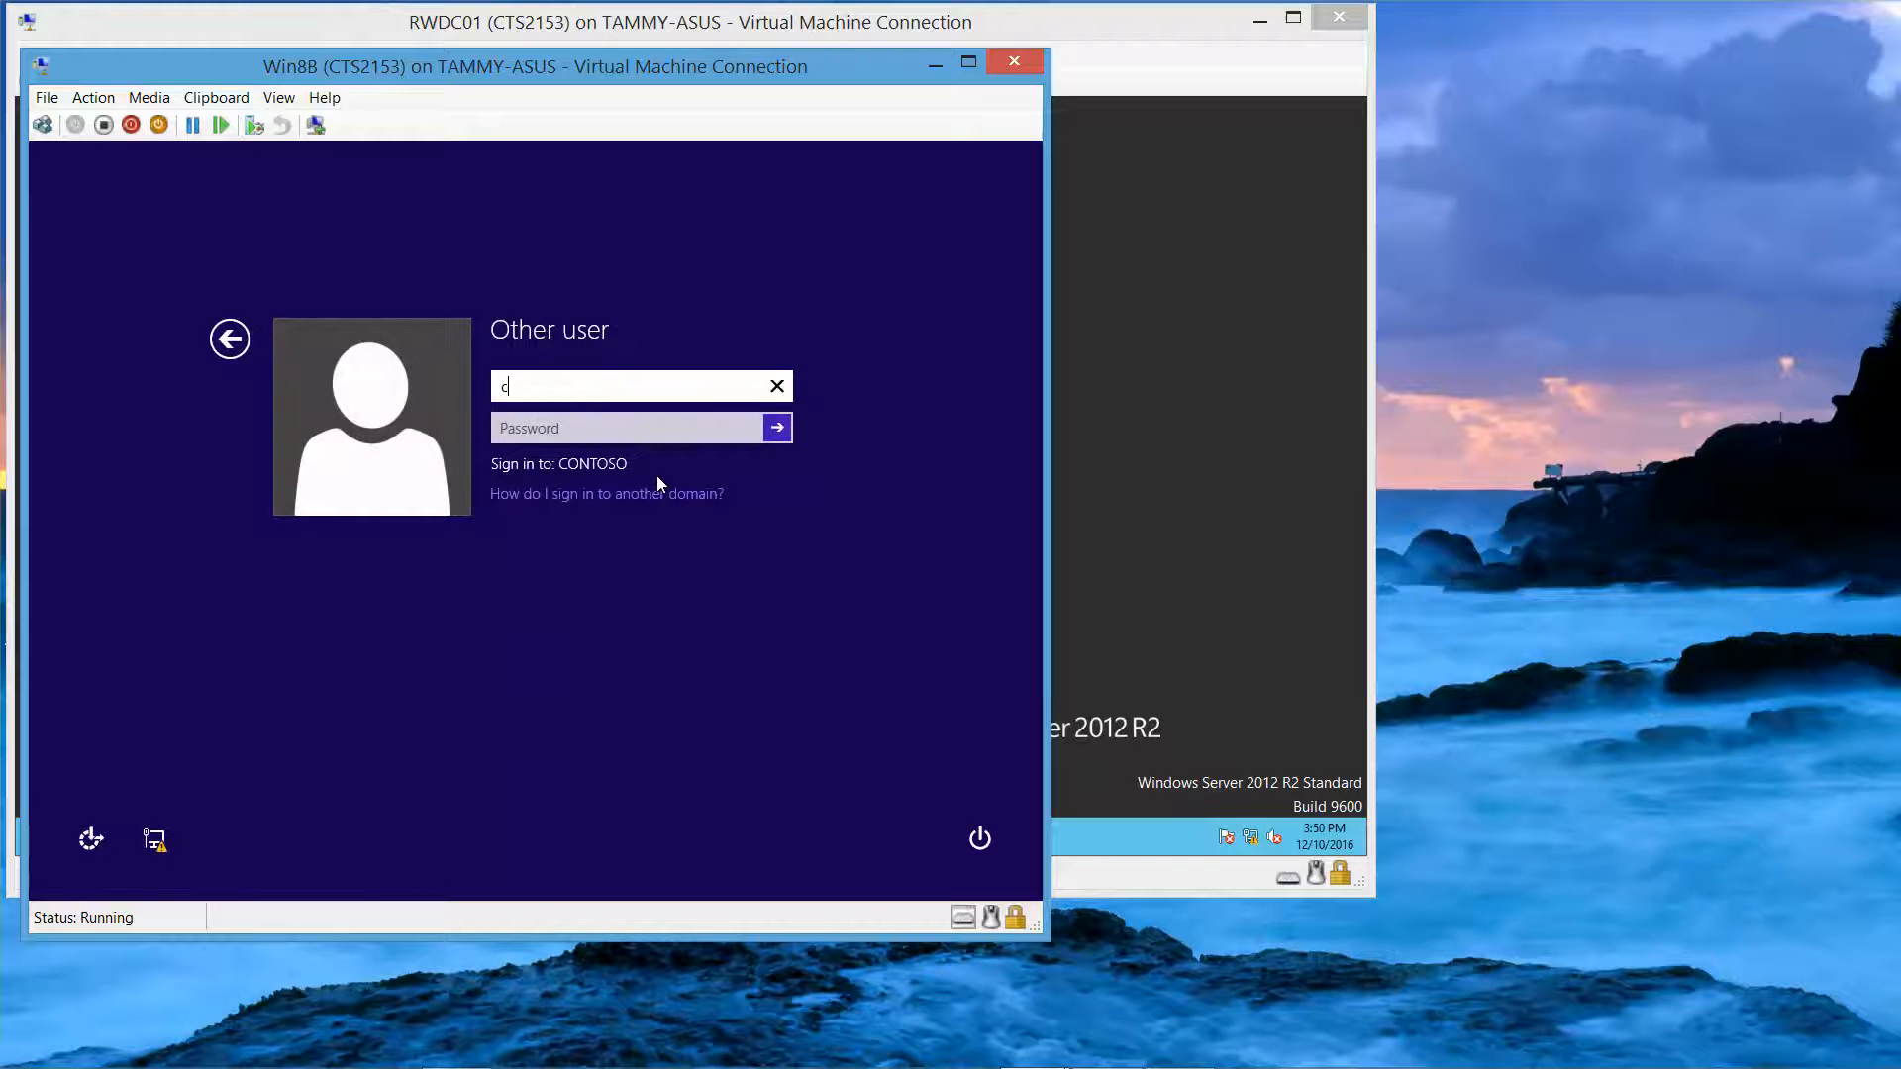
text(ontoso\administrator)
key(Tab)
text(P)
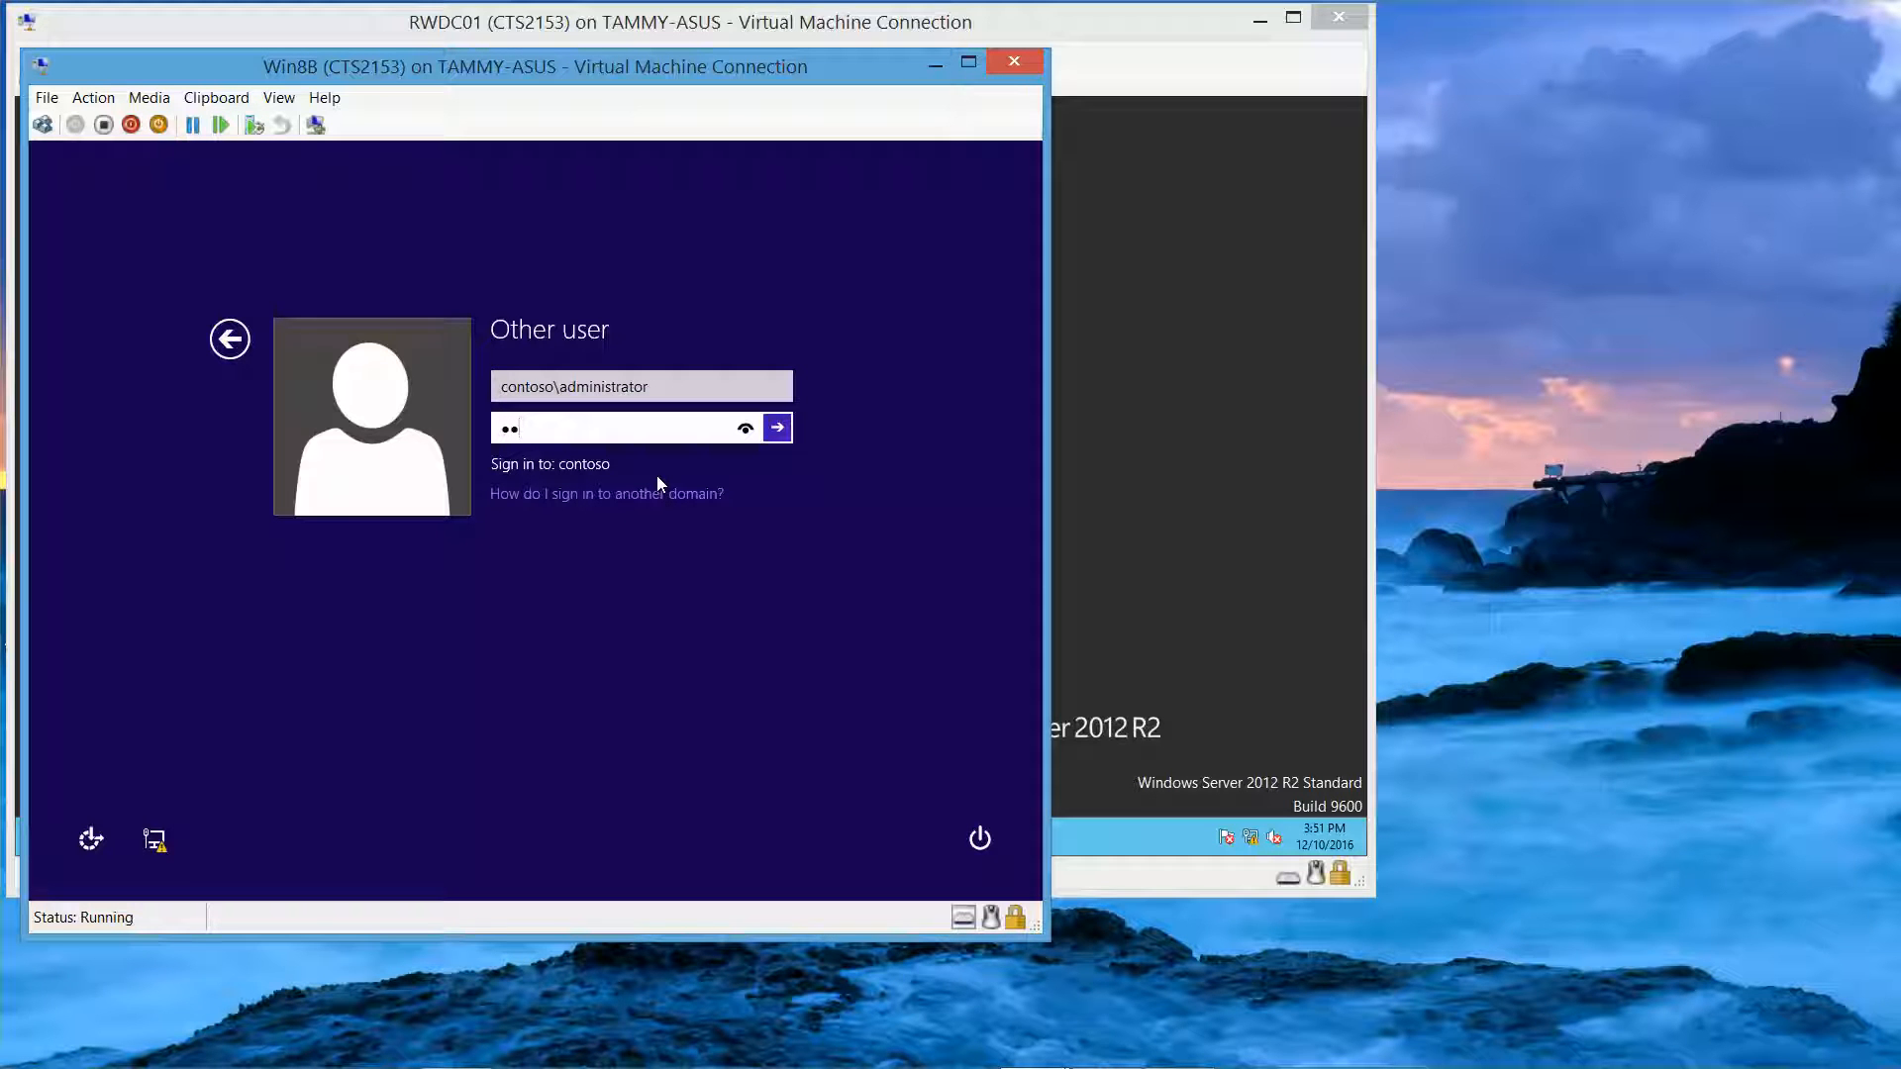
text($$w0rd)
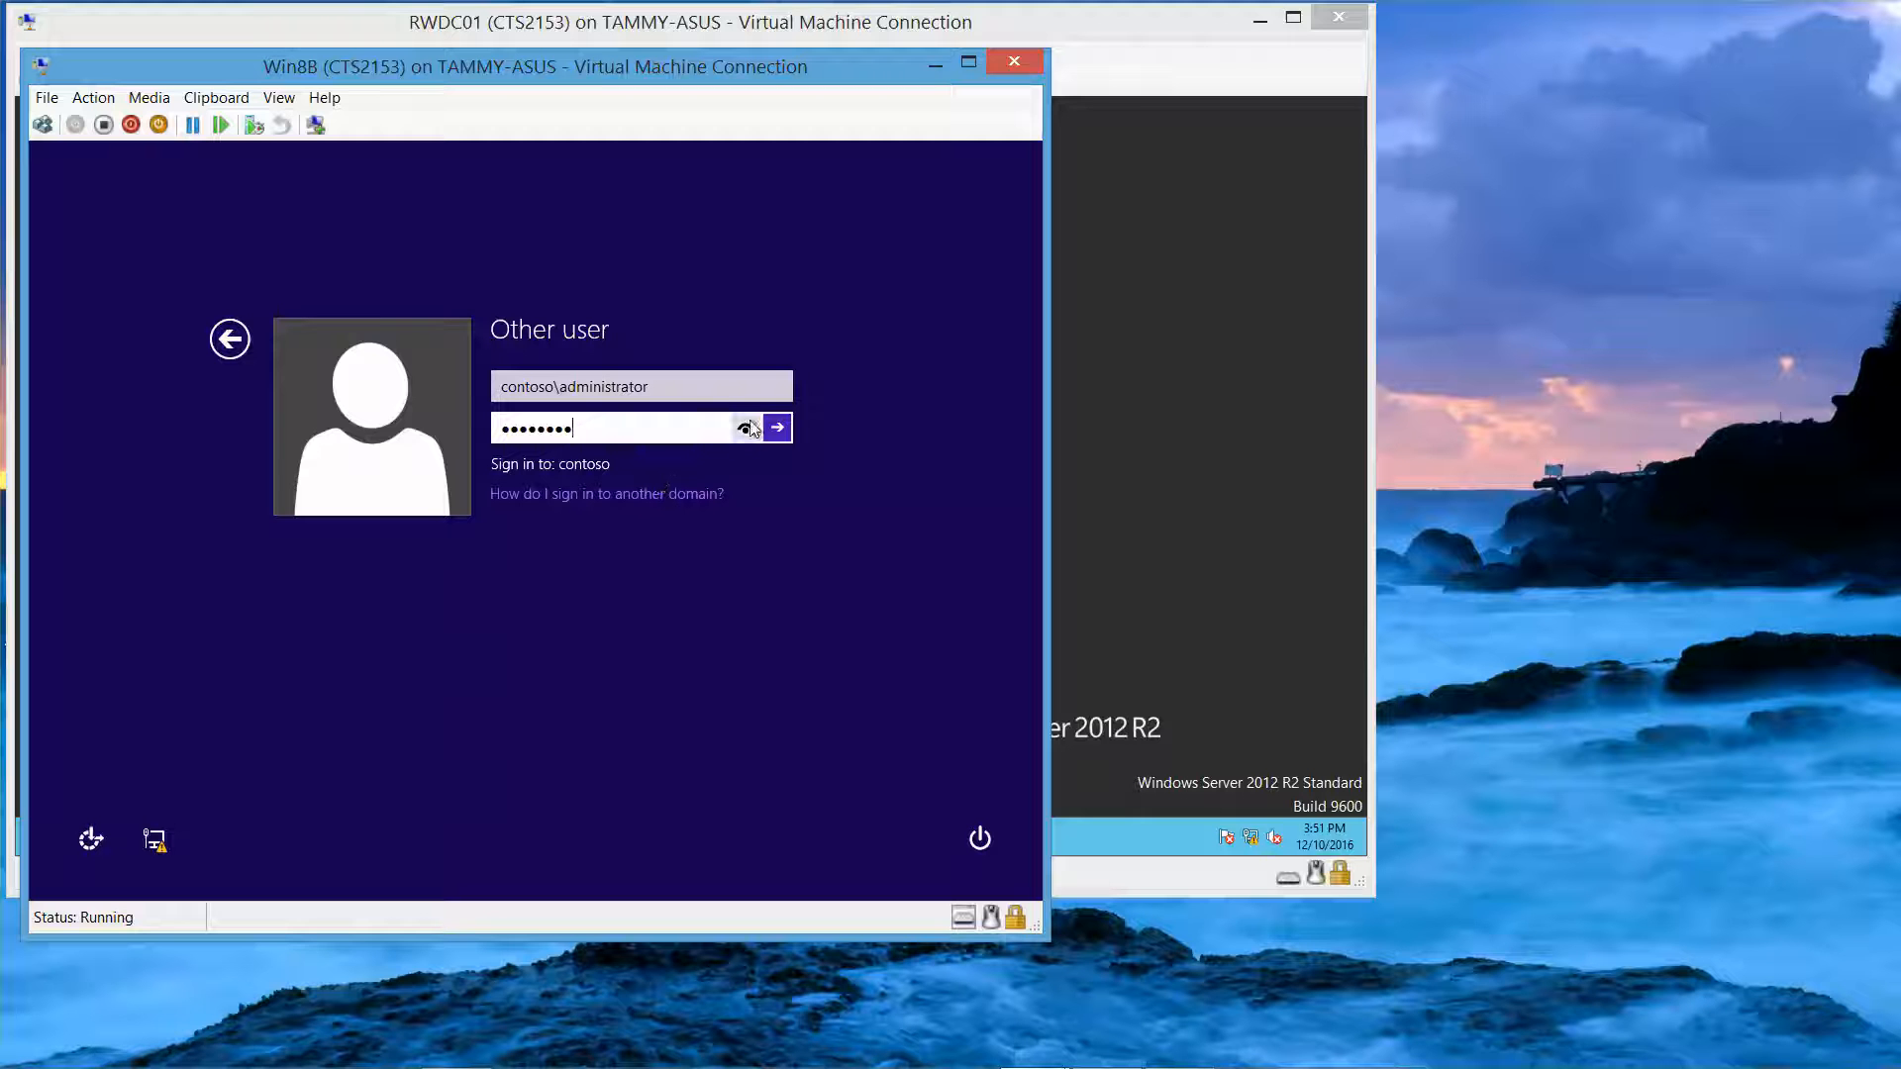
click(749, 428)
key(BackSpace)
key(BackSpace)
key(BackSpace)
key(BackSpace)
key(BackSpace)
key(BackSpace)
key(BackSpace)
key(BackSpace)
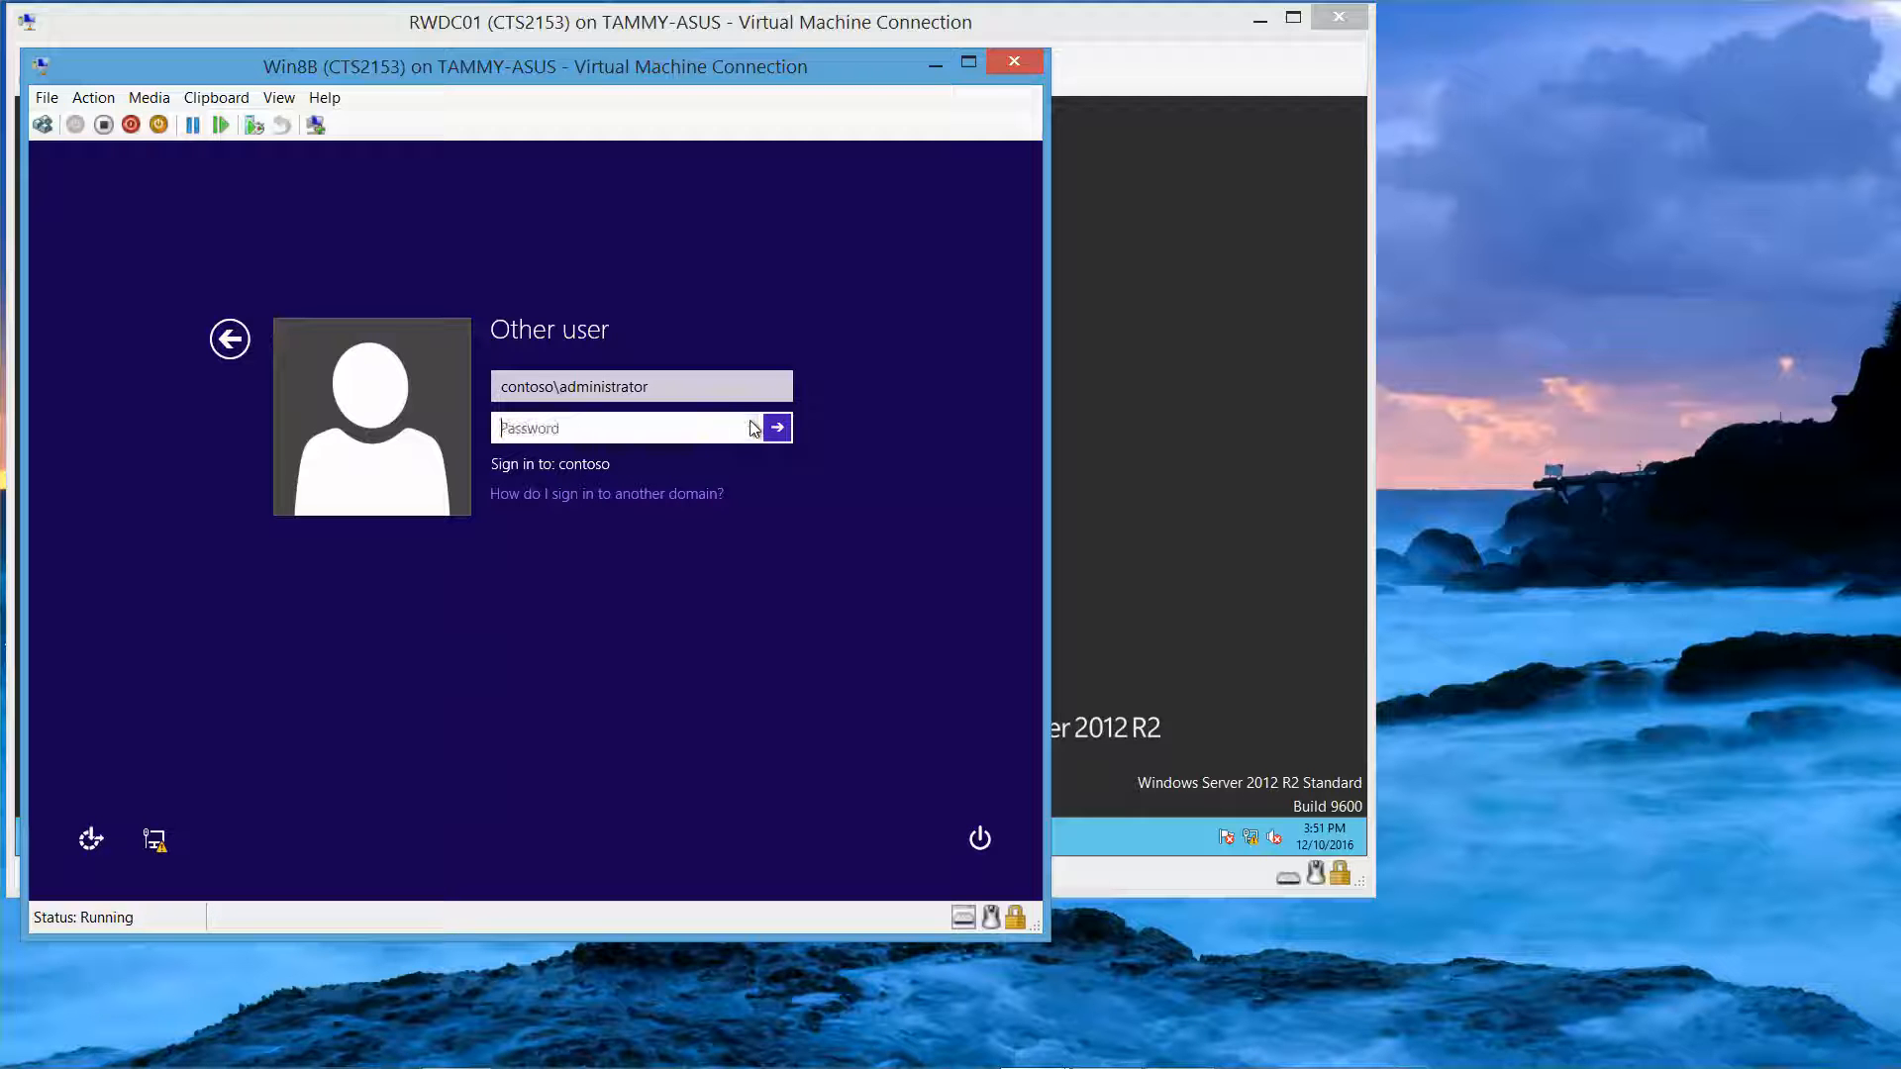
text(Pa$$word)
key(Return)
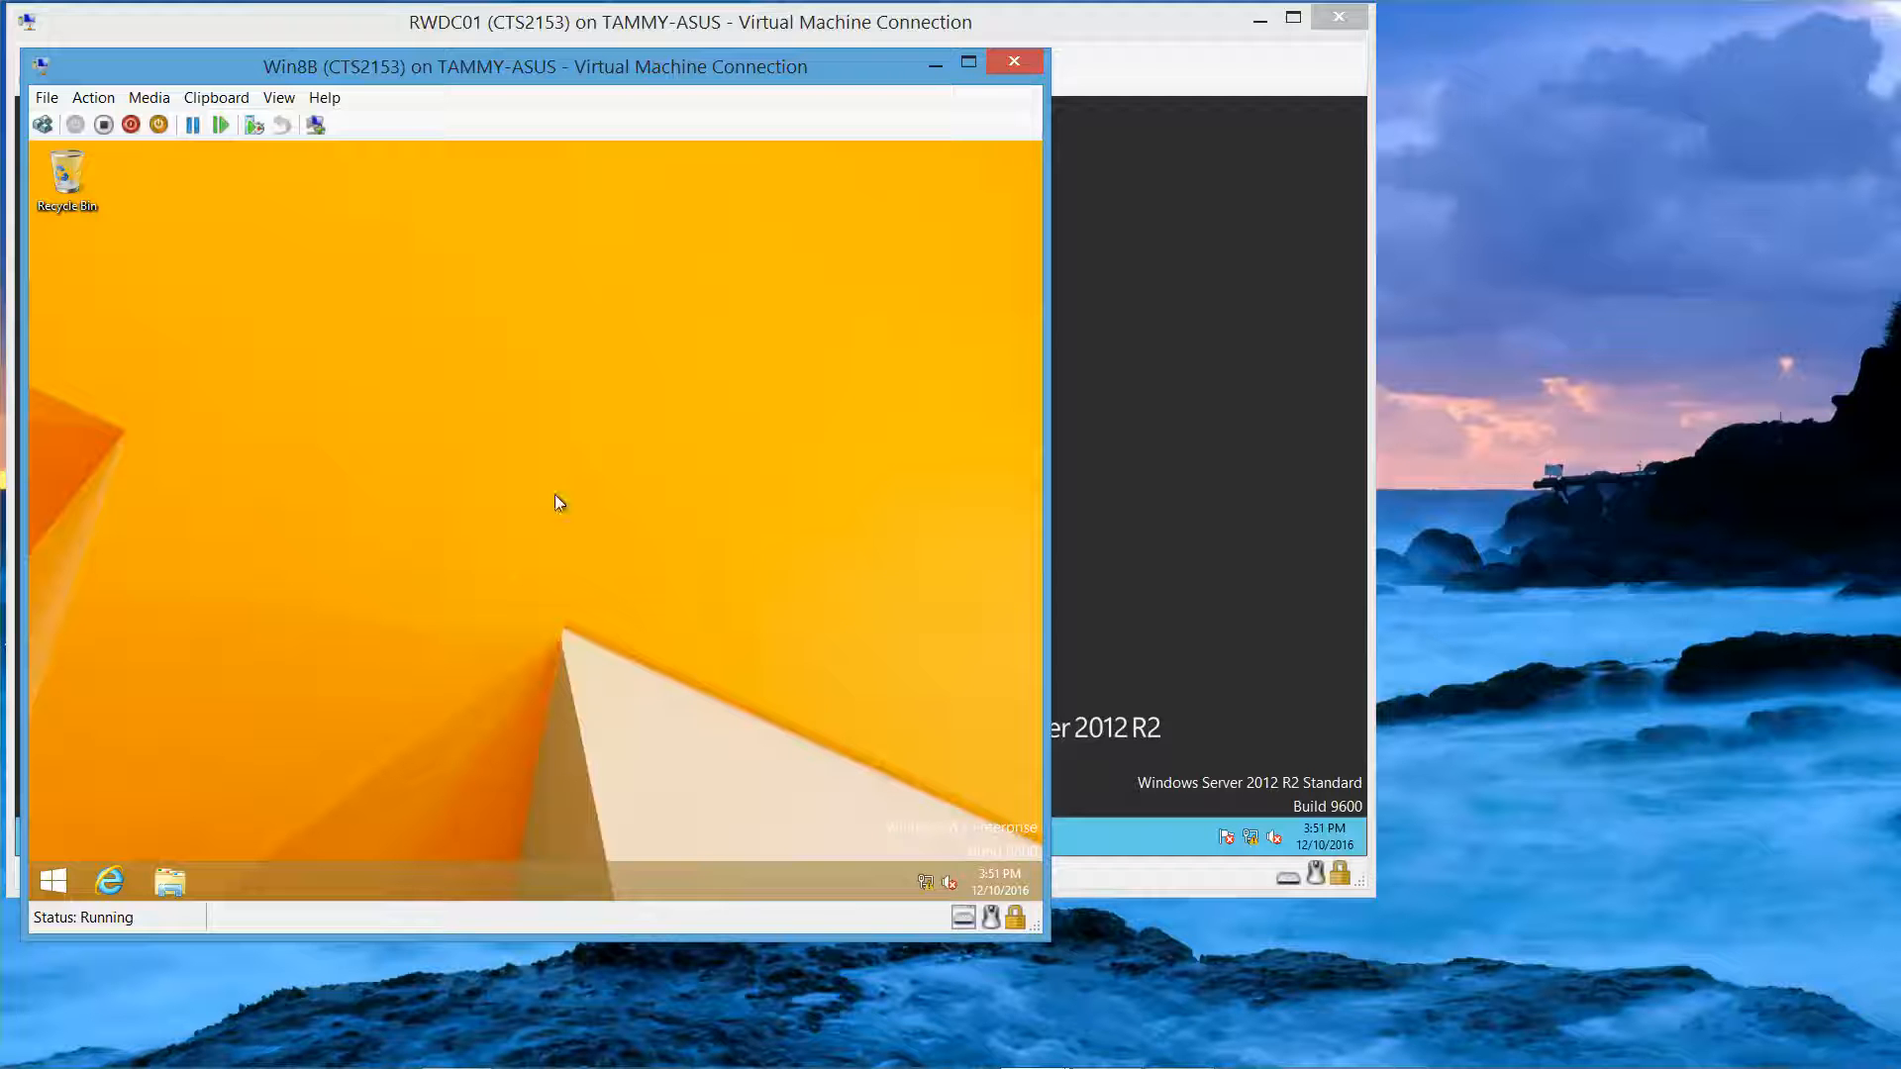
Step: Browse to the Data folder on Local Disk (C:) in File Explorer
click(169, 877)
double_click(734, 650)
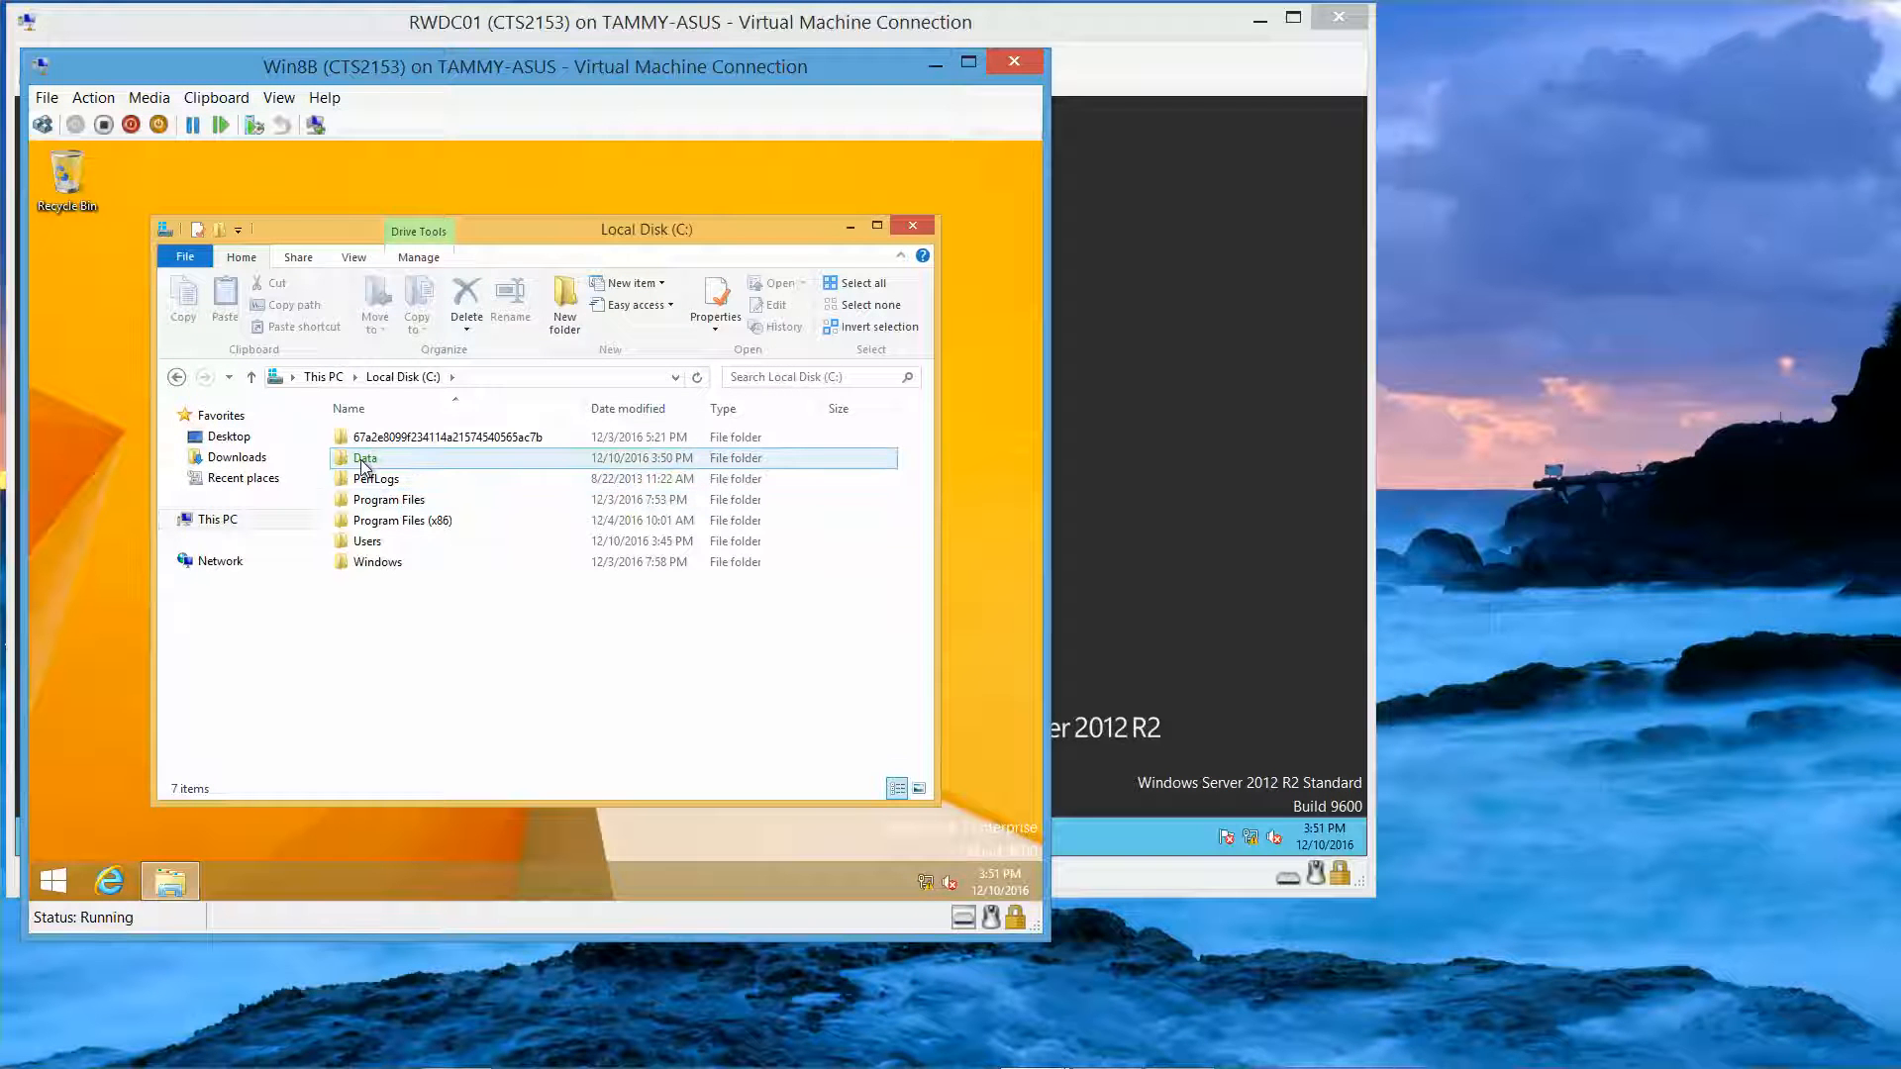
mouse_move(362, 468)
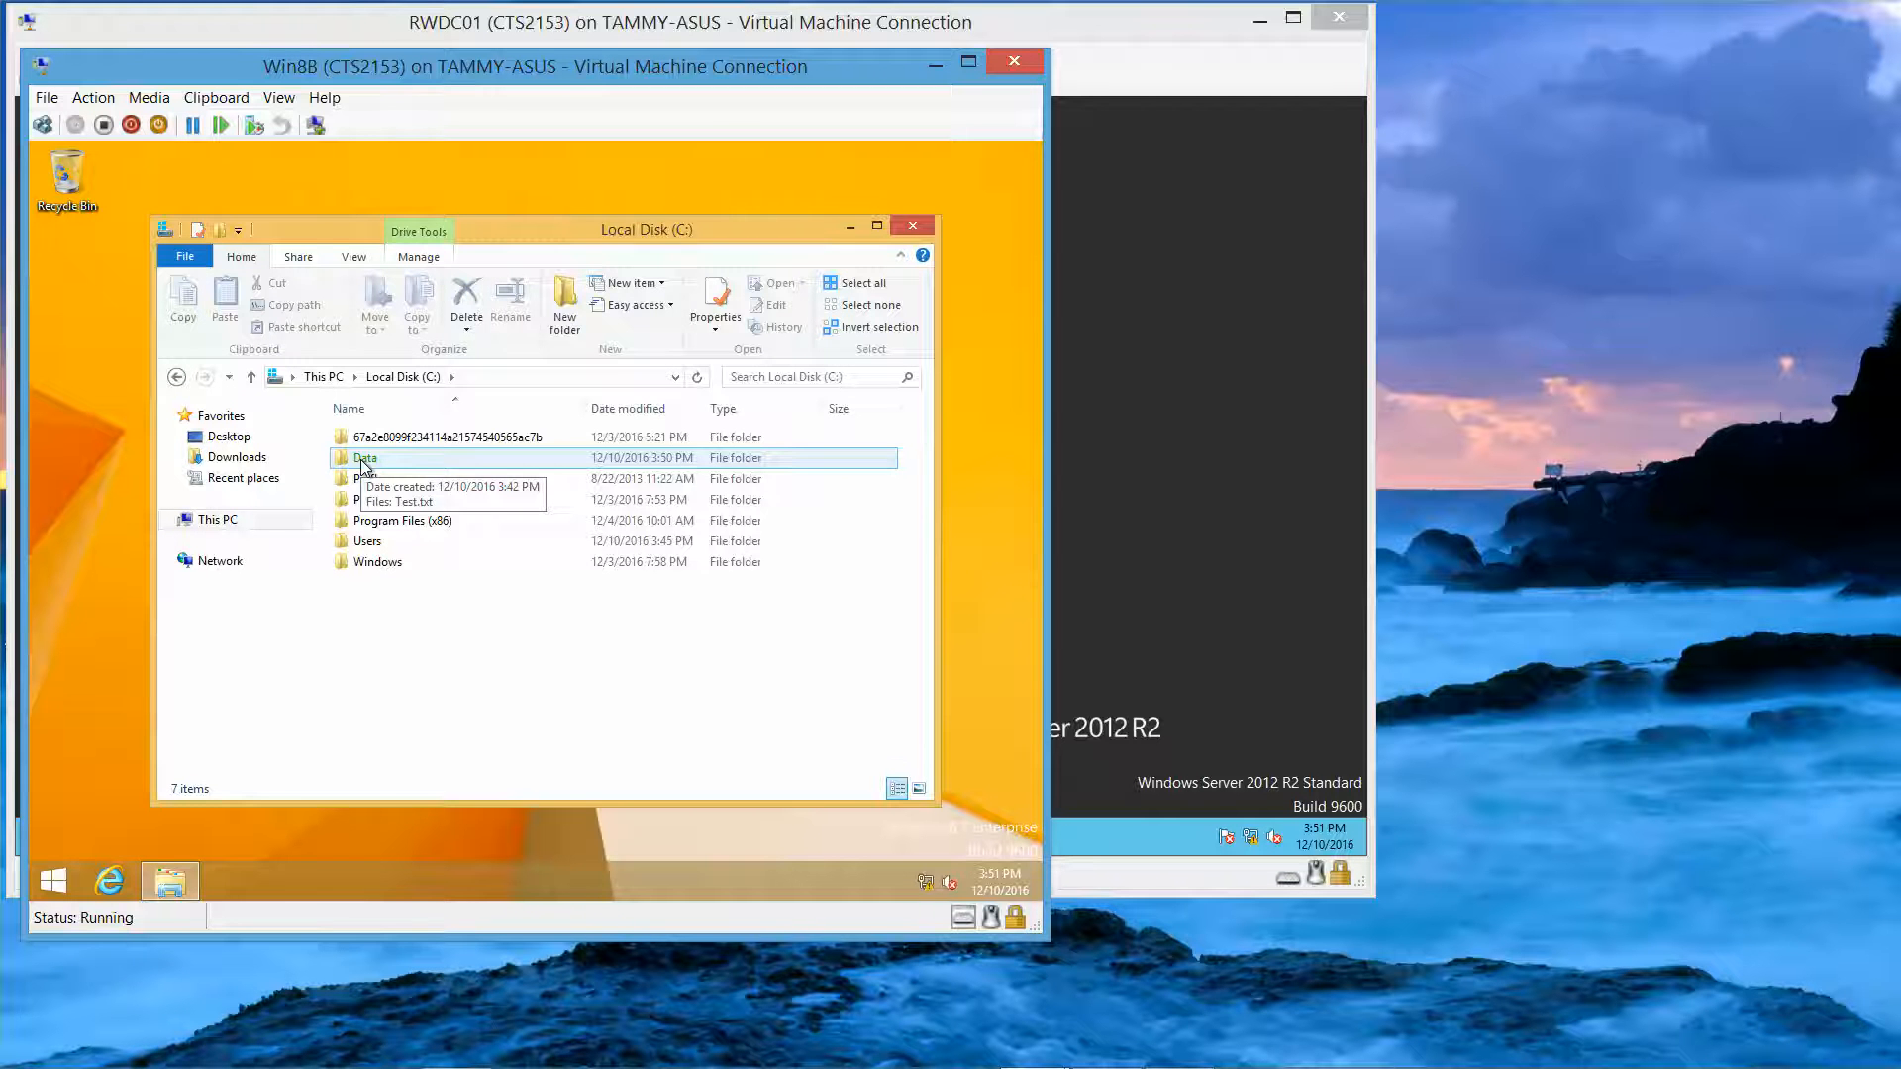
double_click(362, 463)
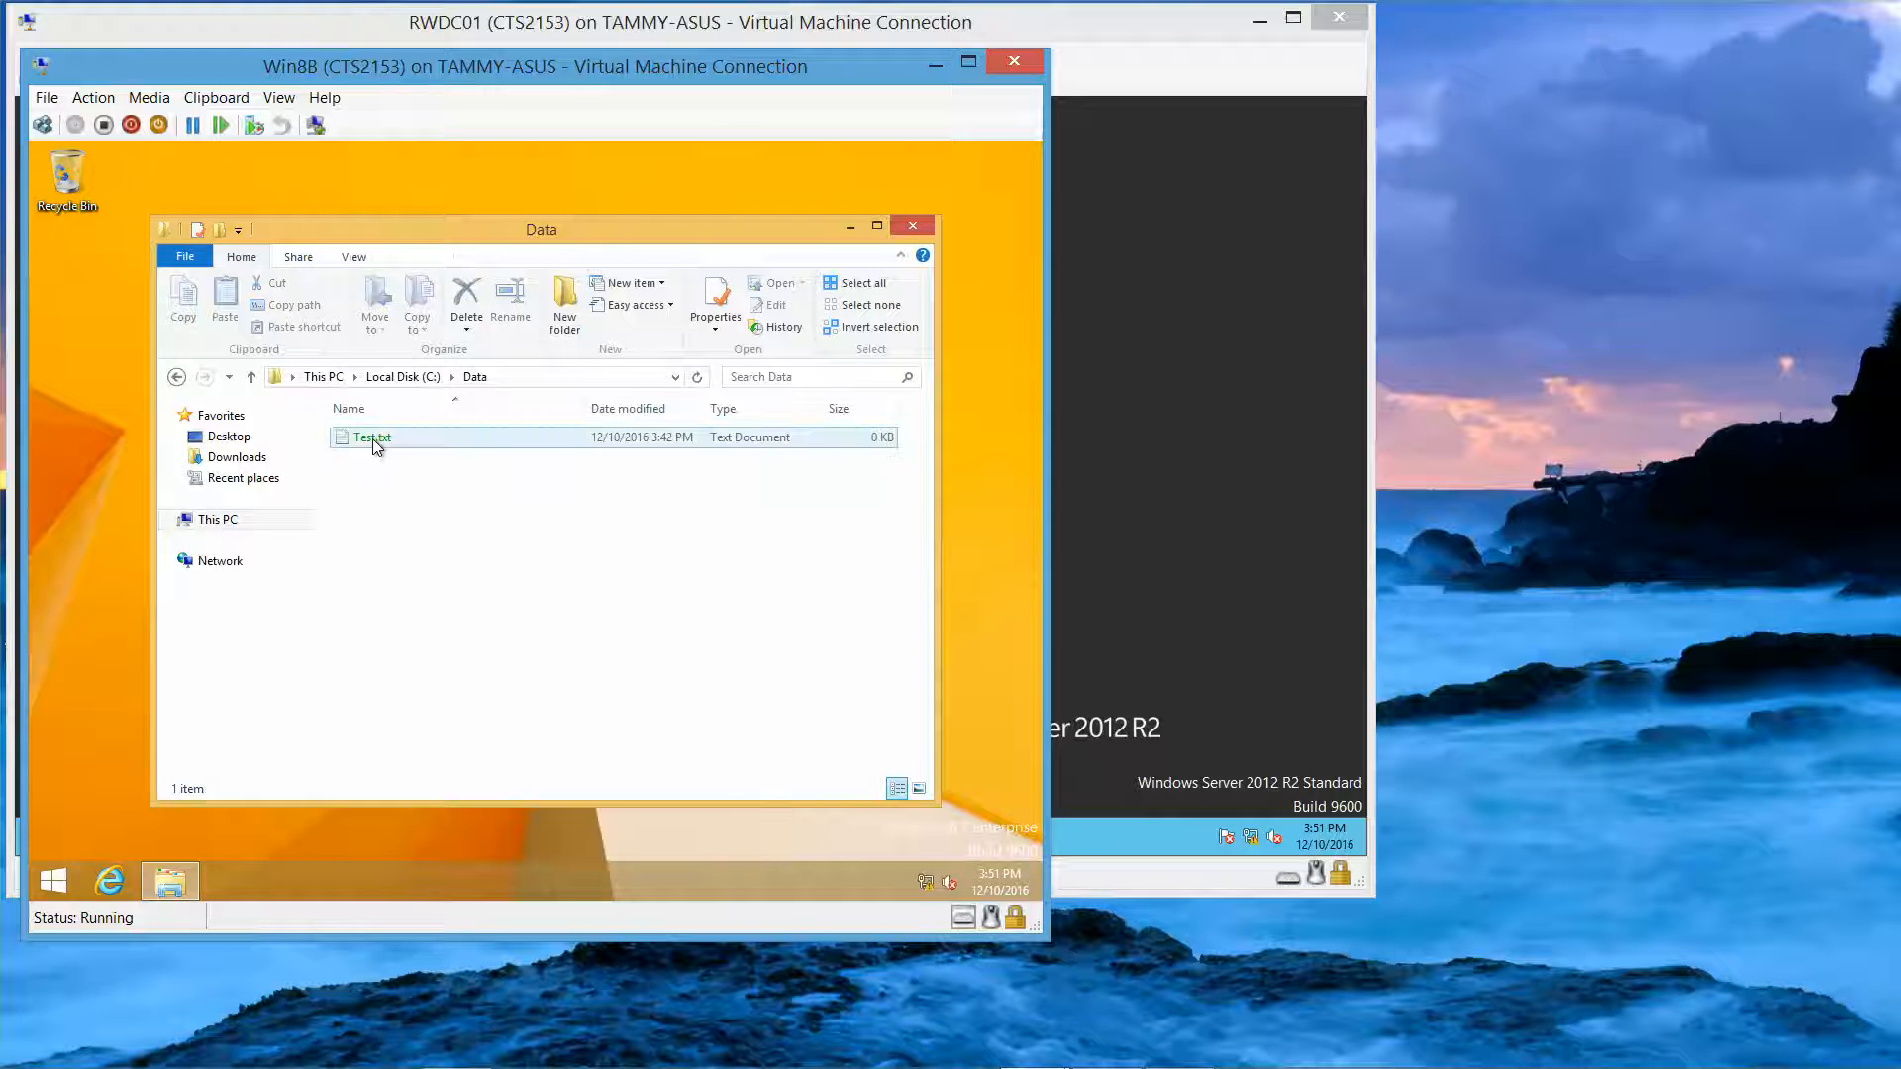
Step: Try opening Test.txt, dismiss the Access is denied error, and close Notepad
double_click(374, 440)
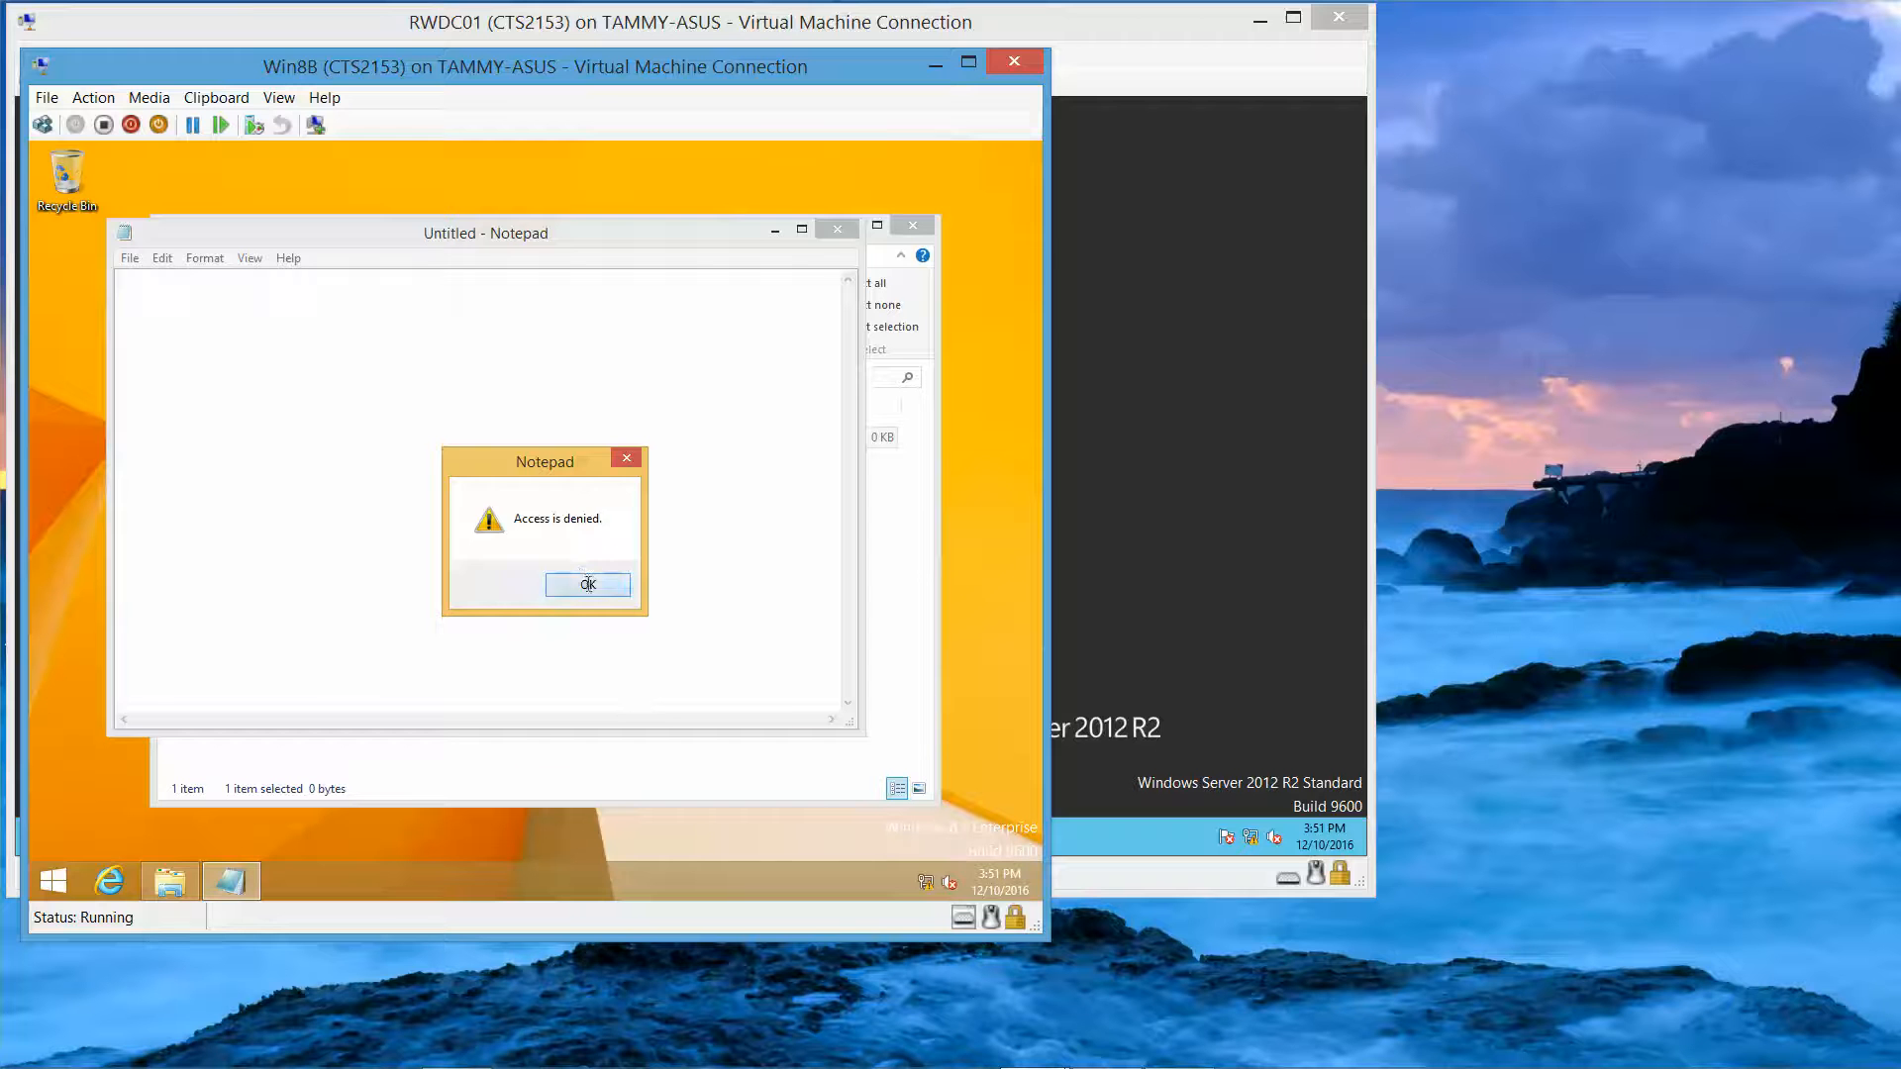
click(588, 586)
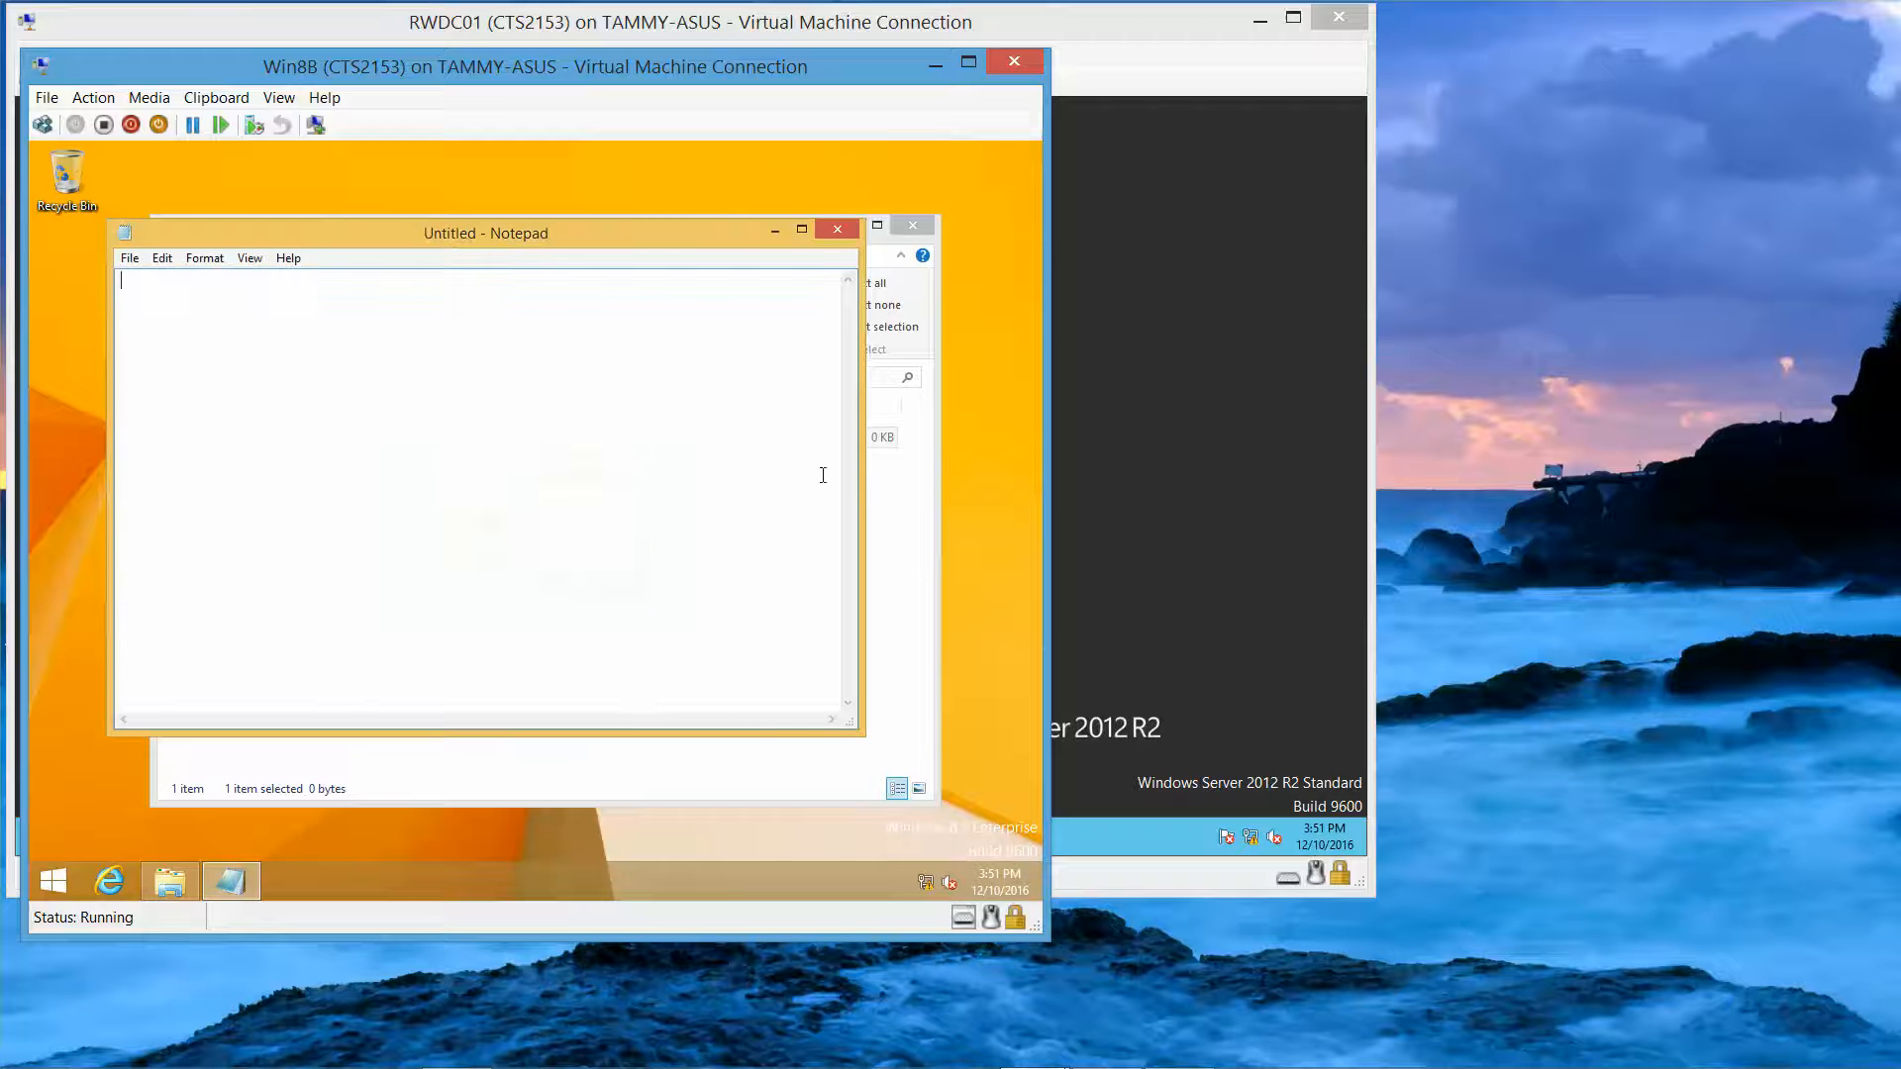
click(841, 230)
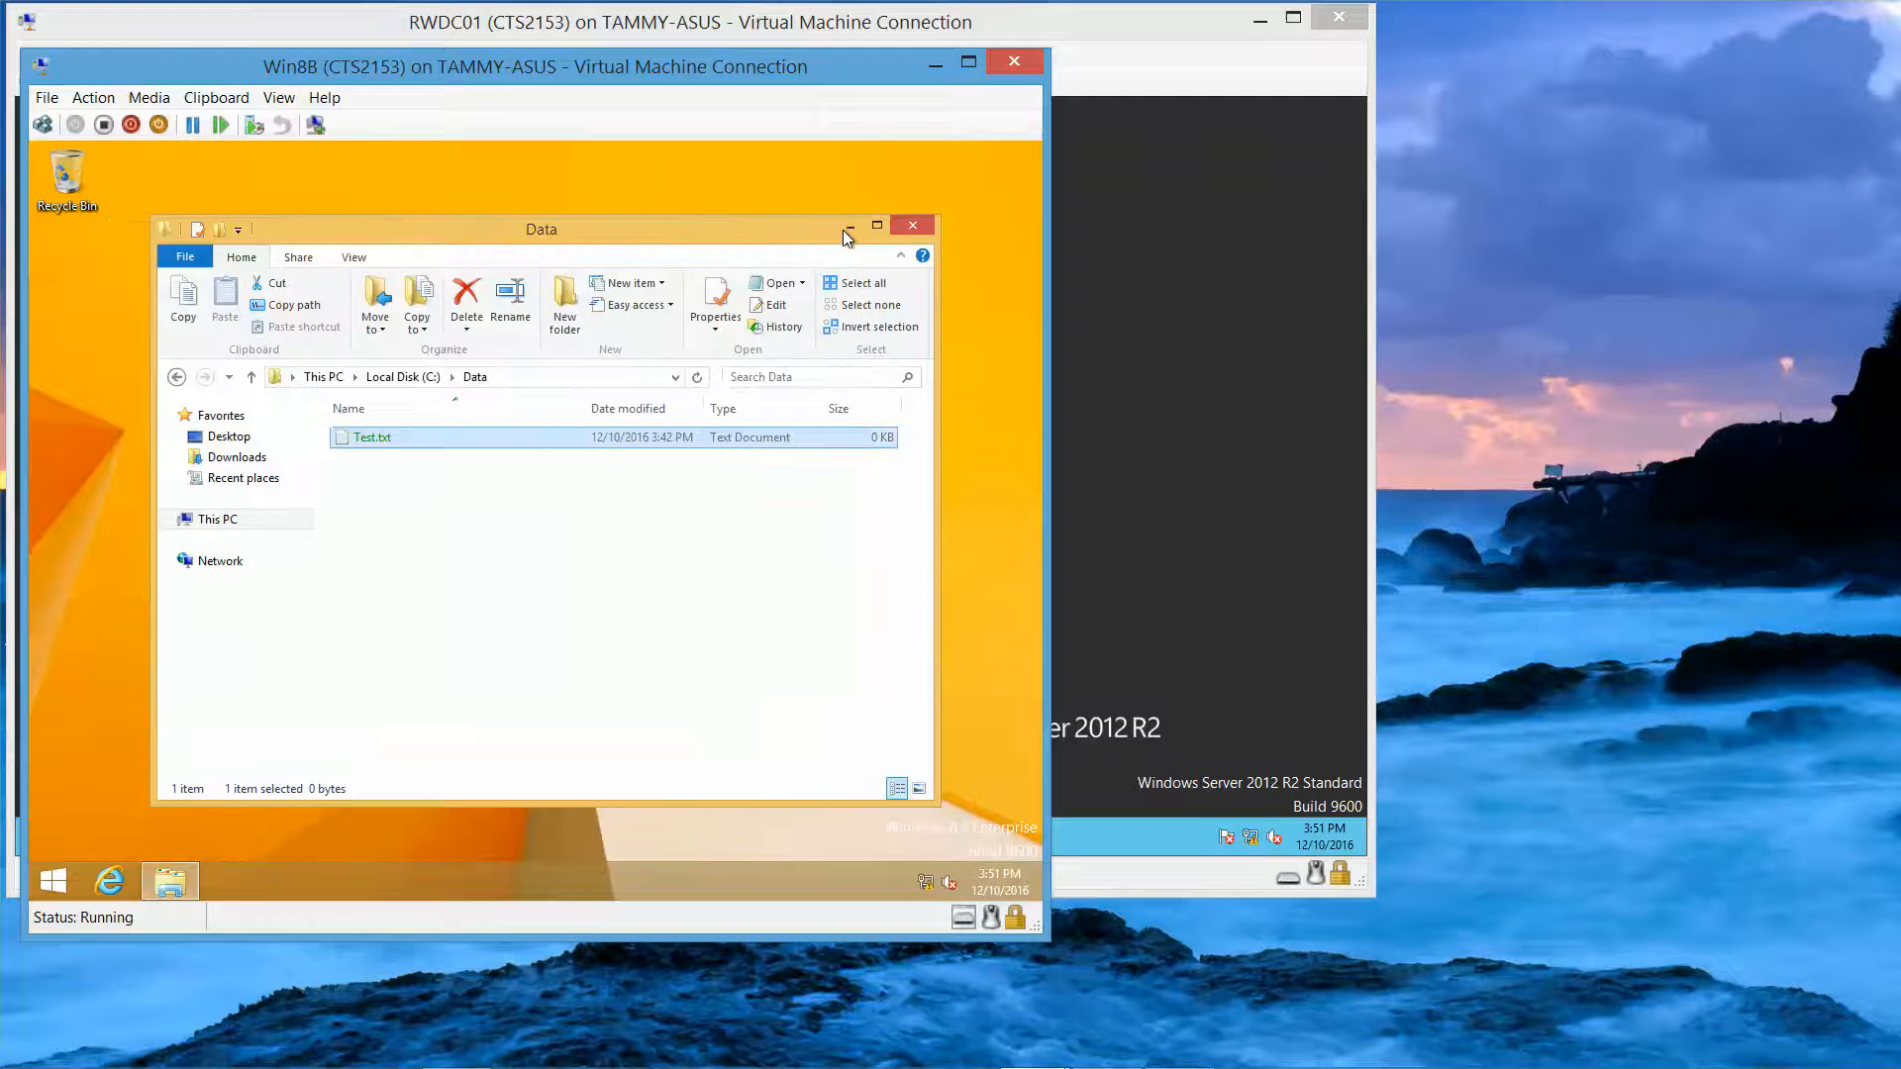
Step: In Test.txt's Properties, check the Administrators and Authenticated Users permissions on the Security tab
right_click(356, 437)
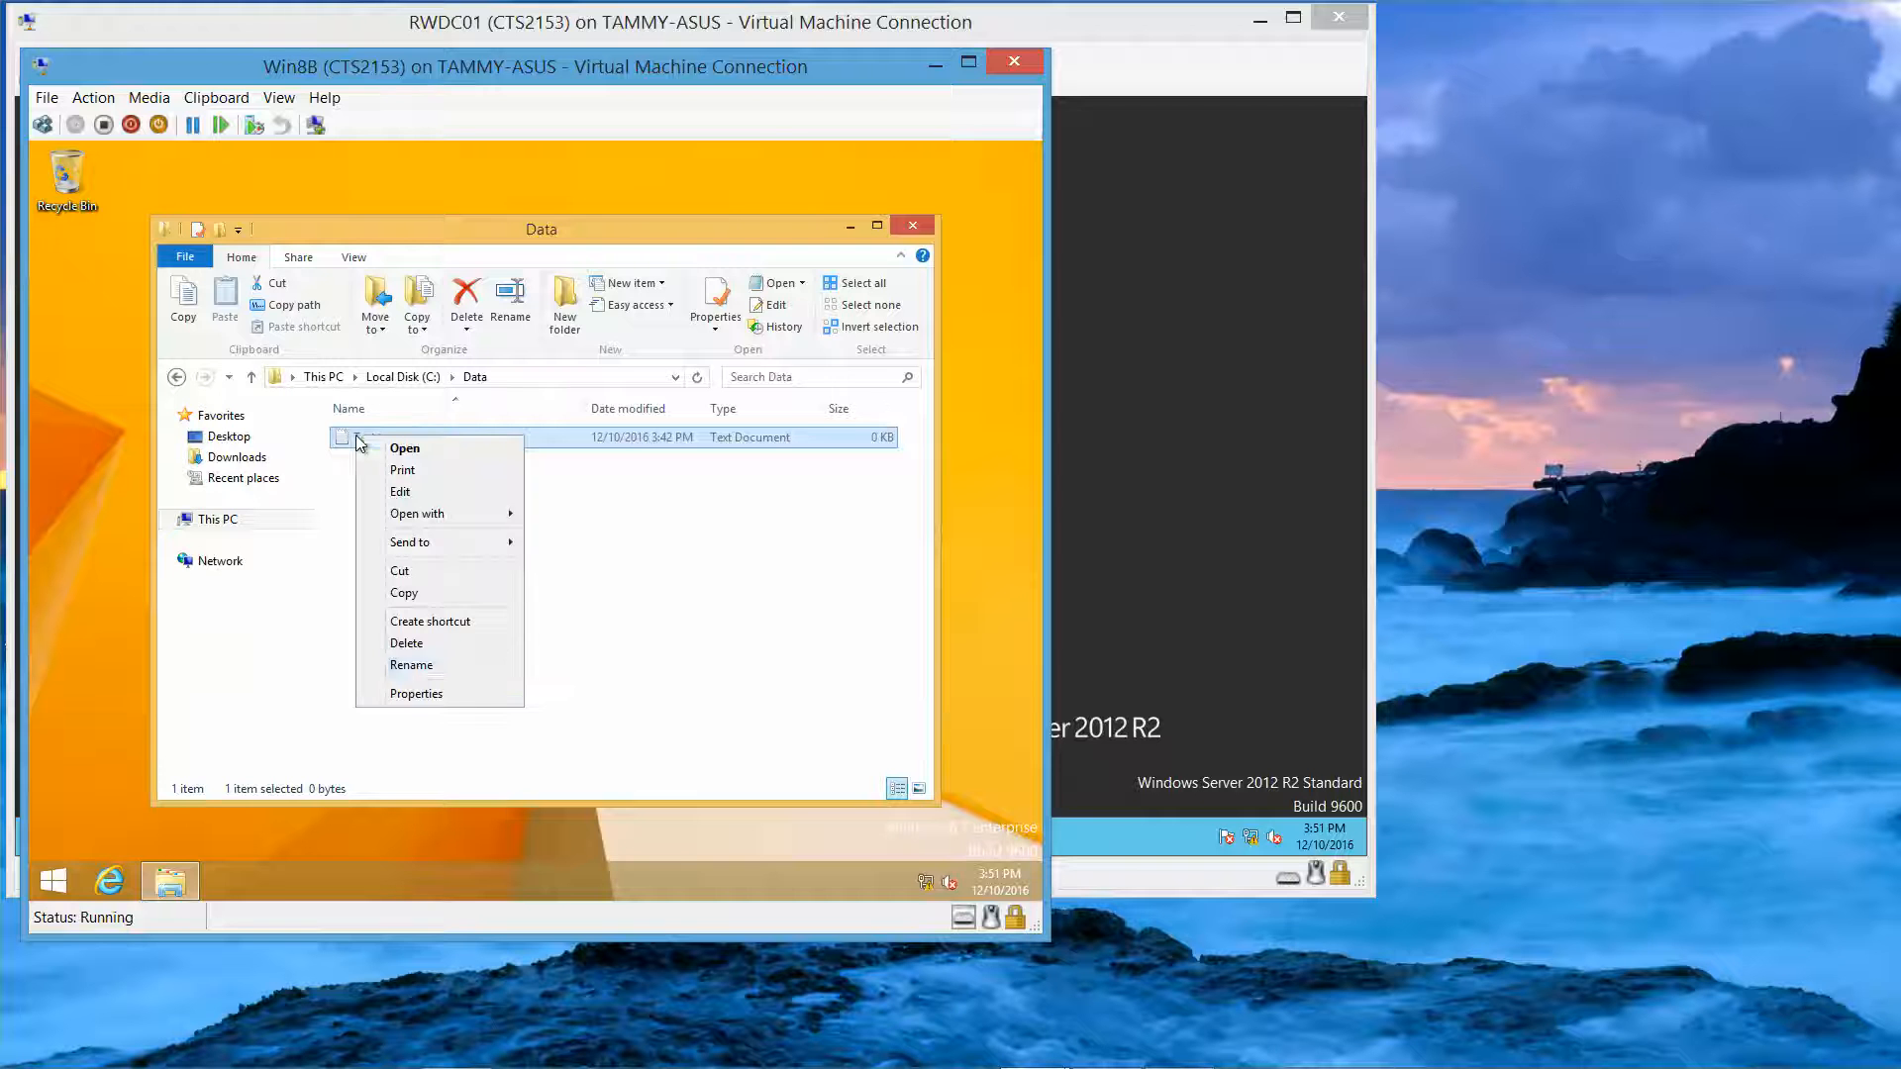
click(427, 695)
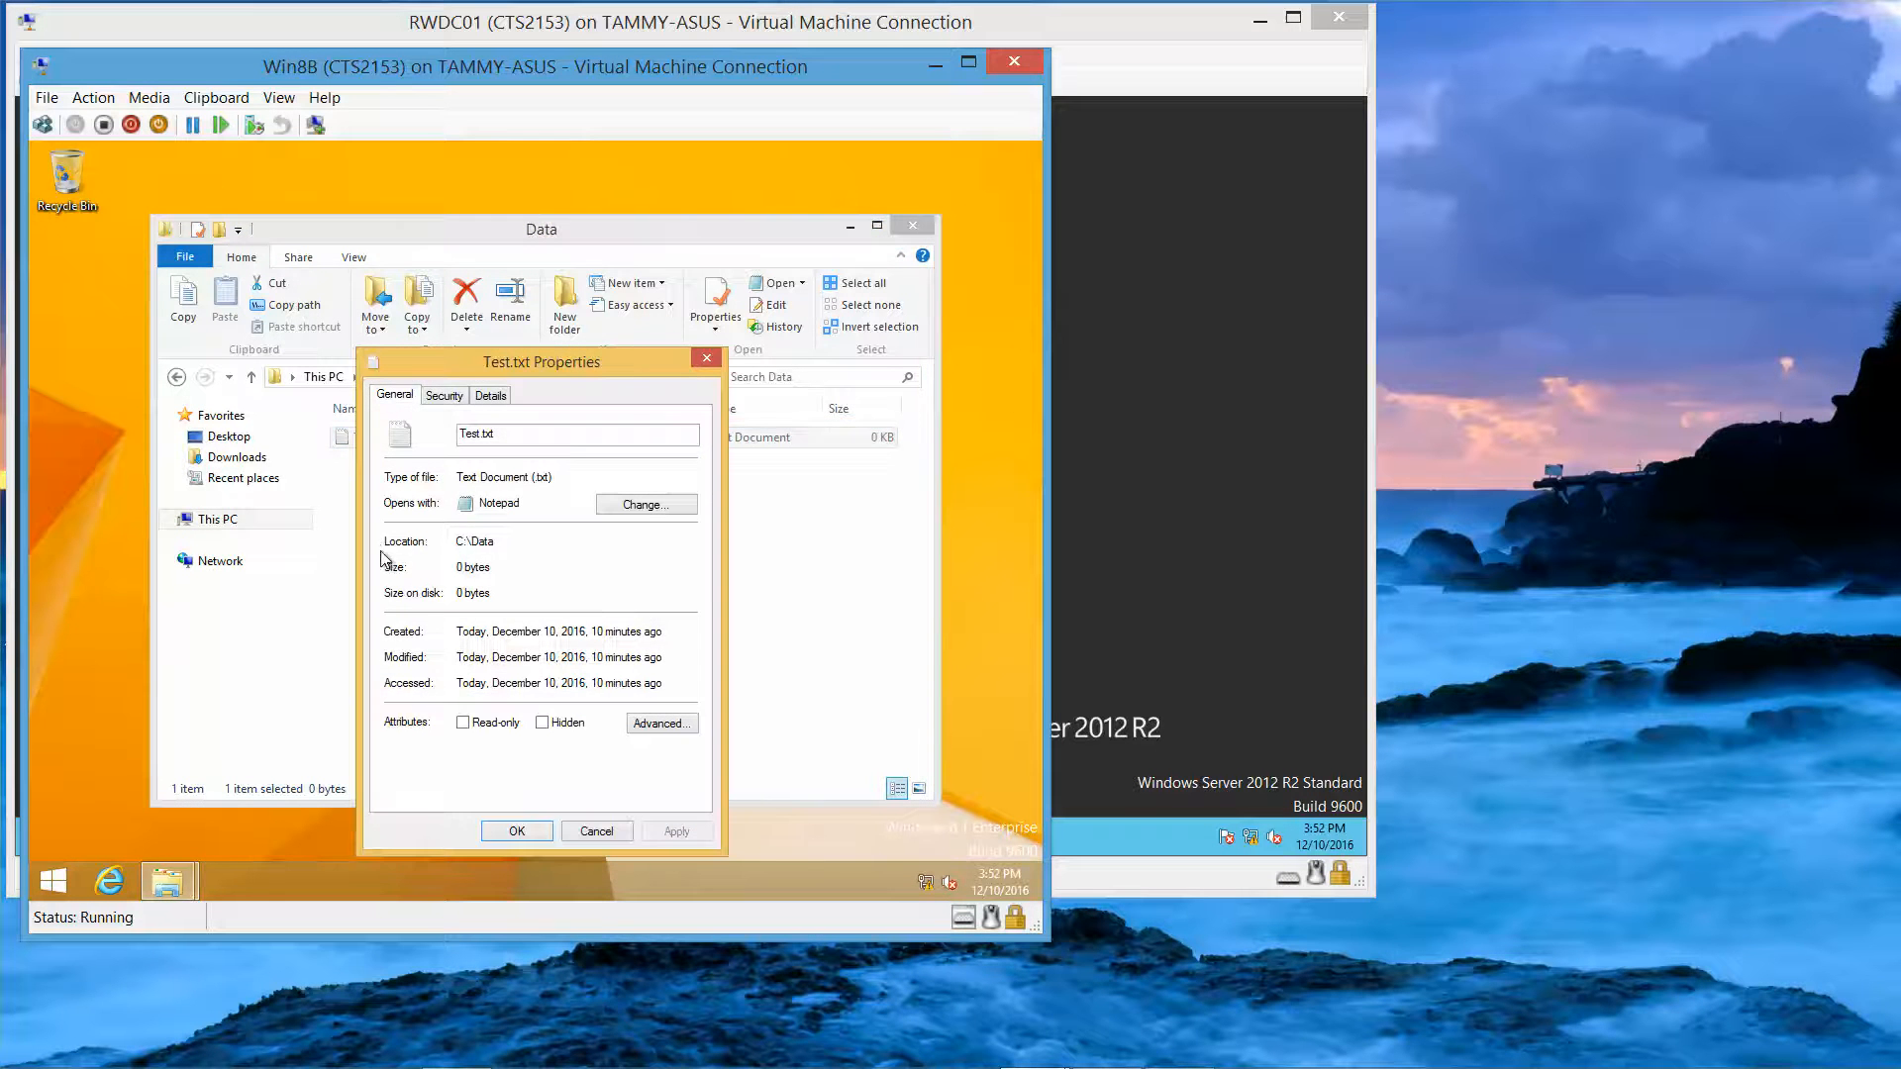
click(445, 395)
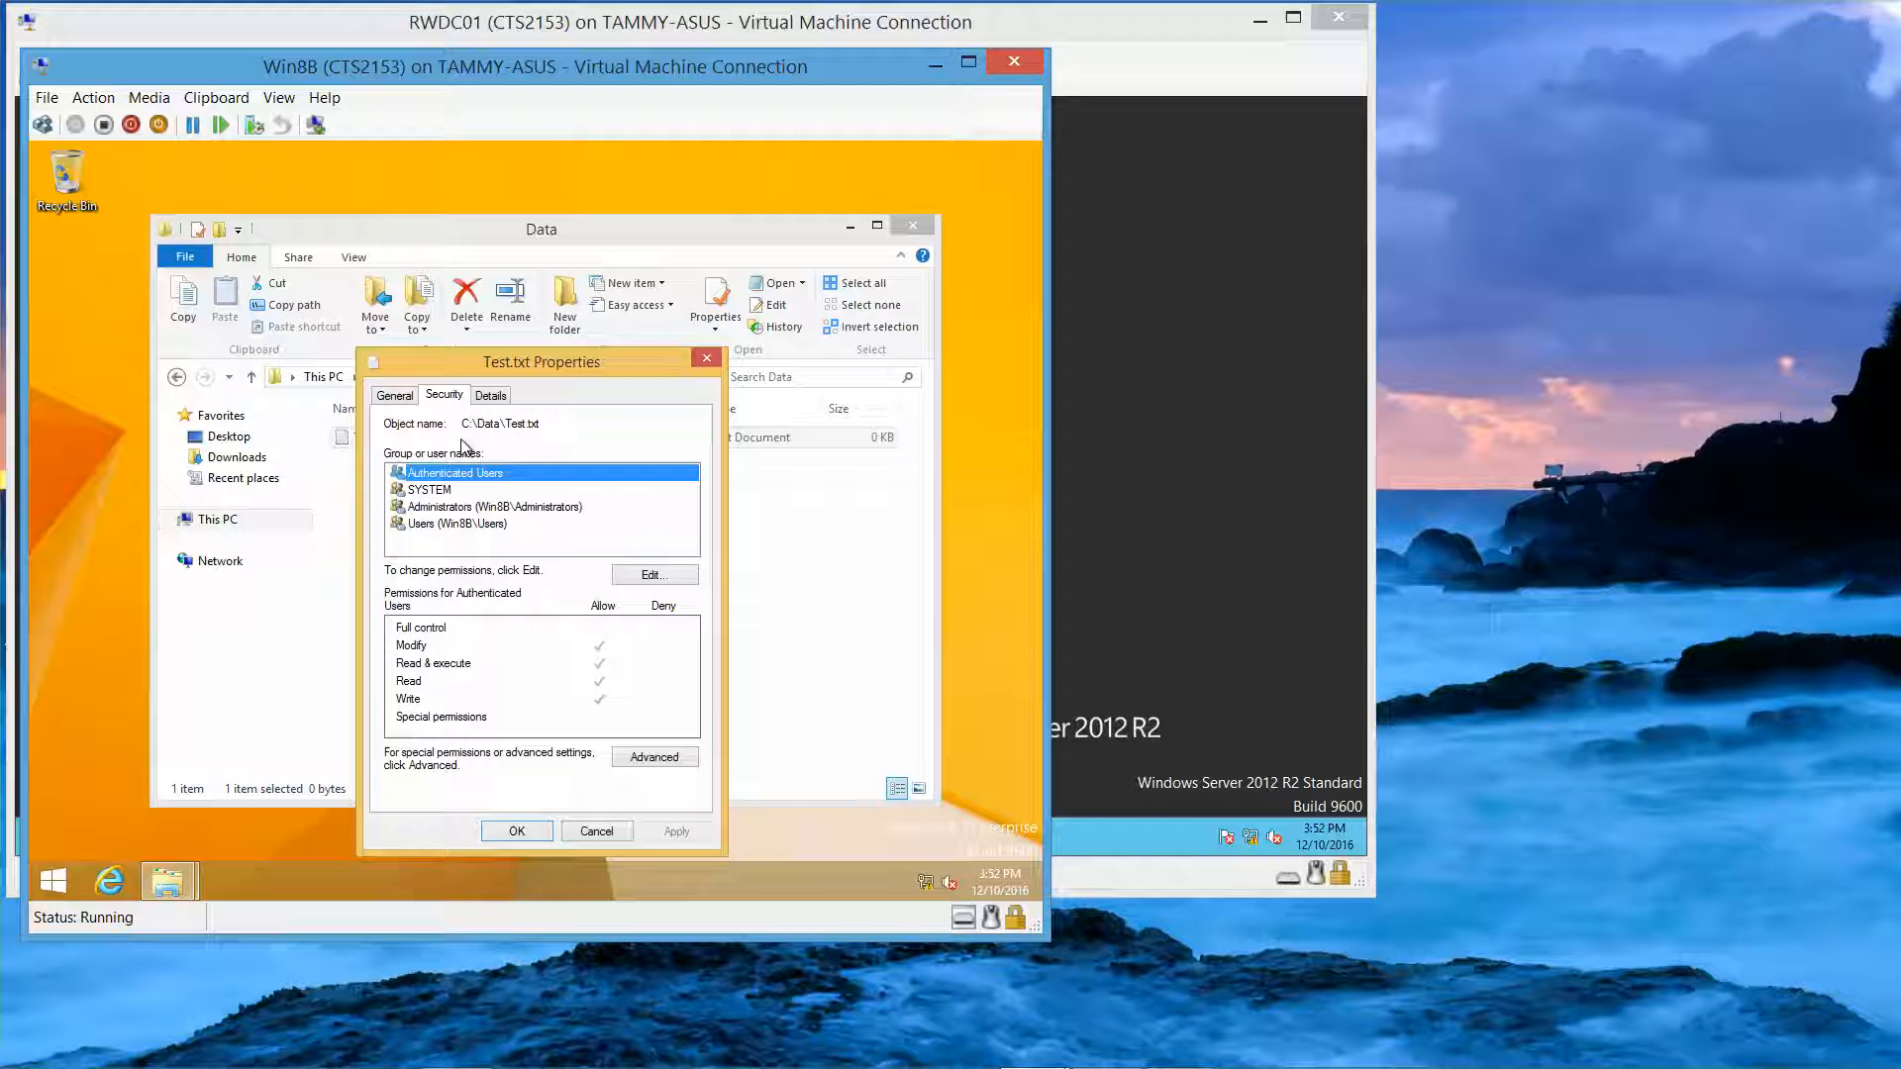
click(529, 508)
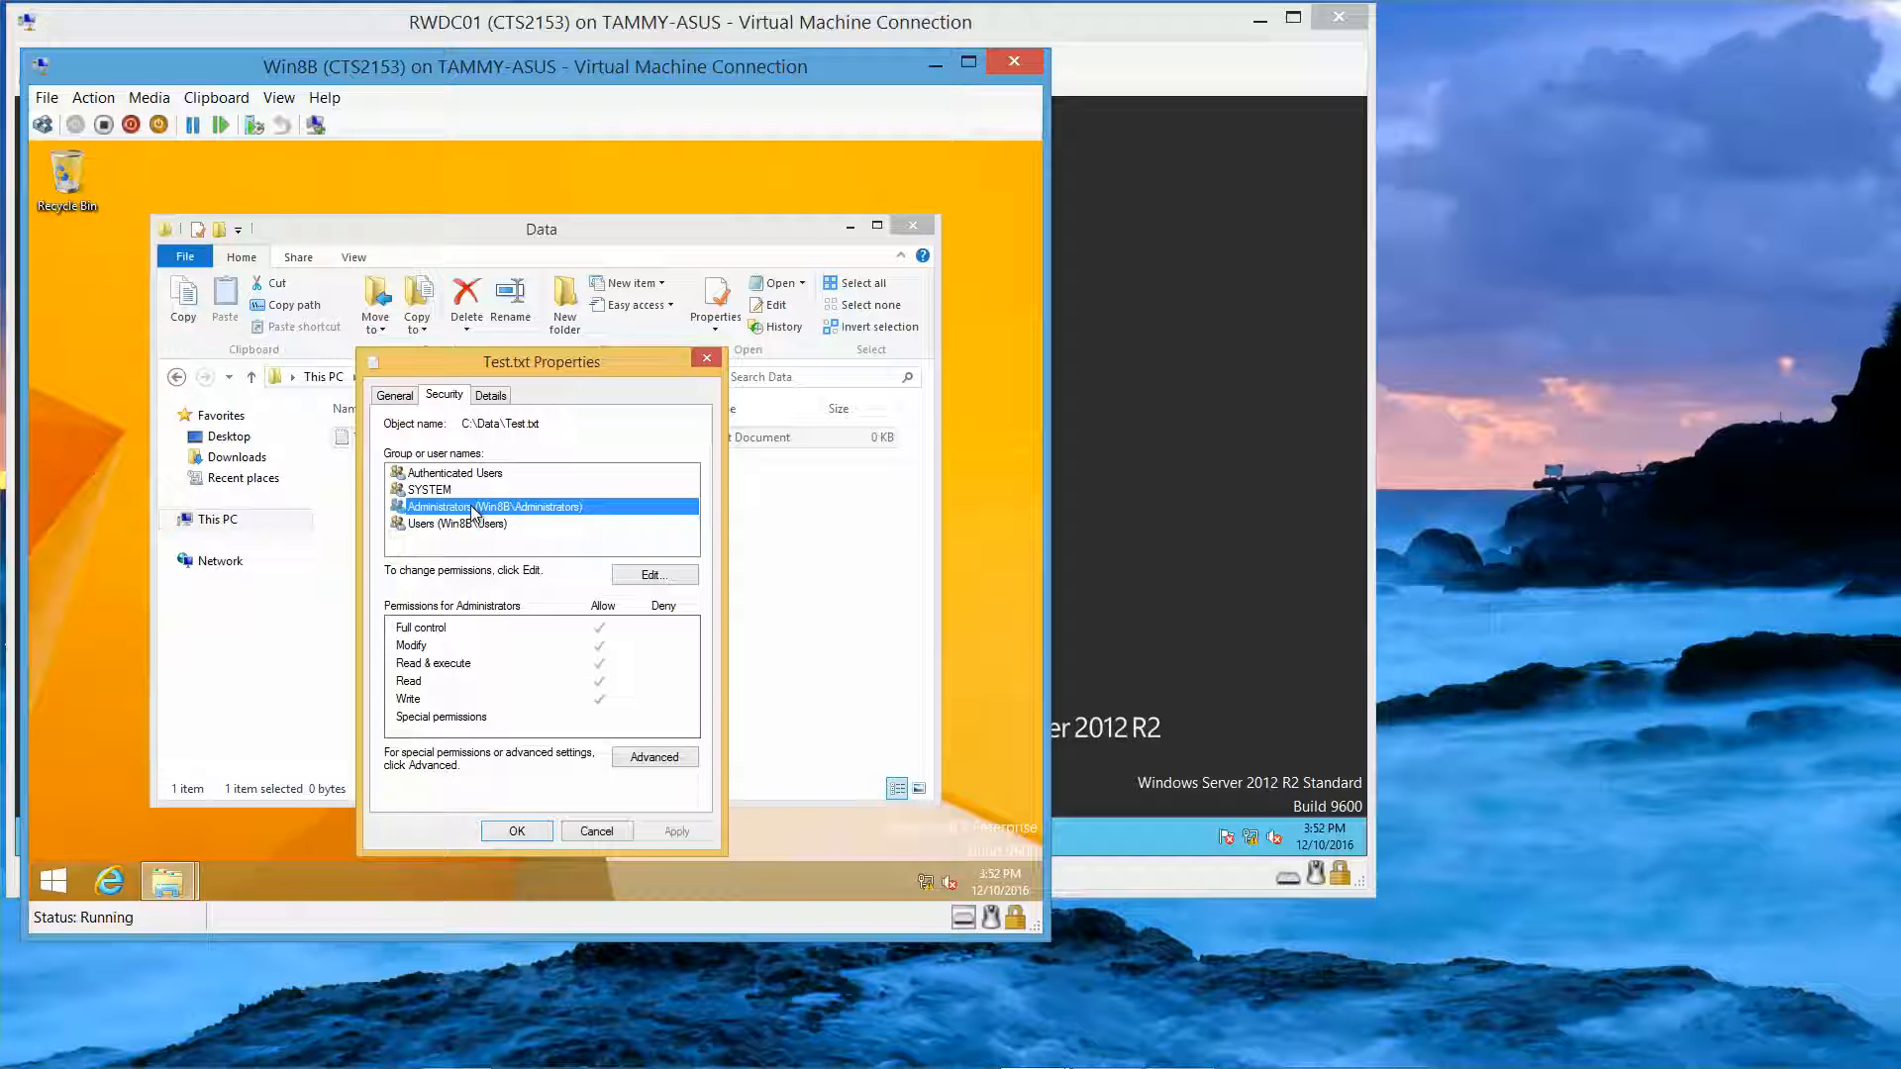
click(453, 478)
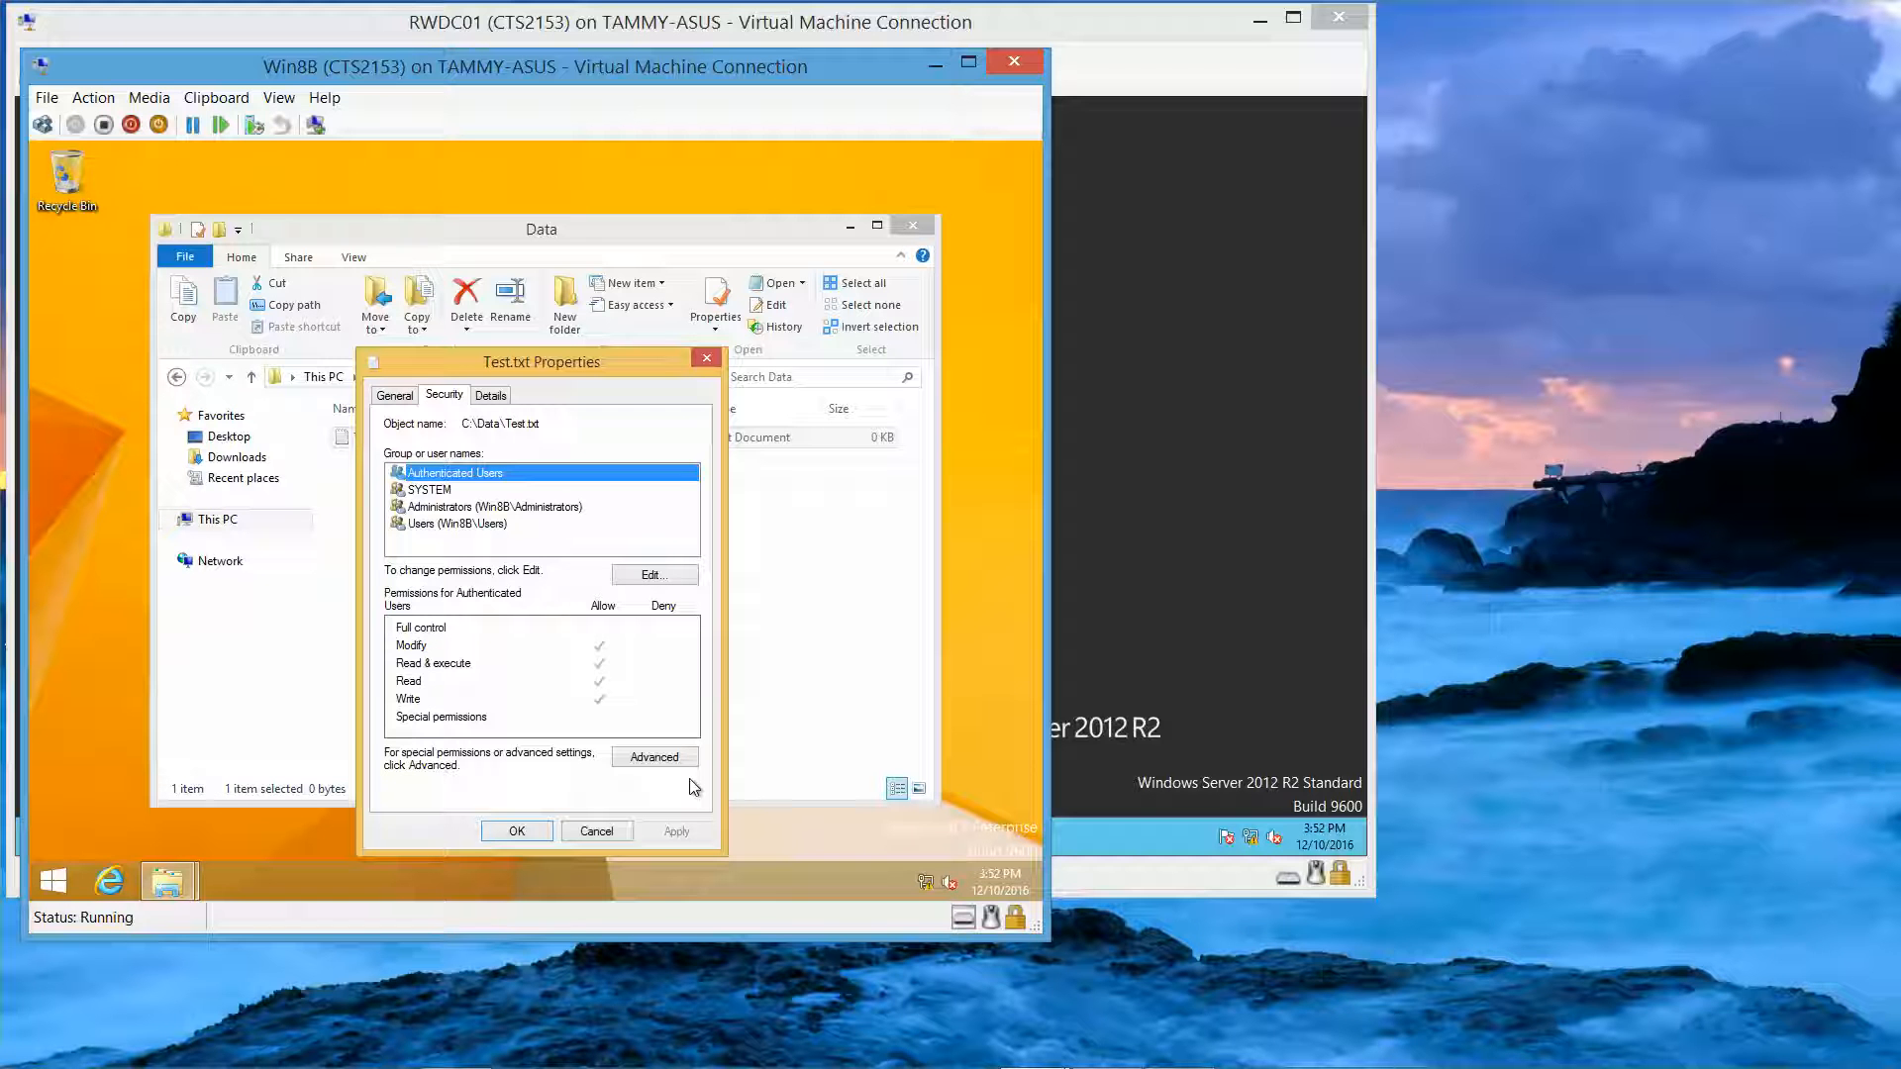
click(395, 397)
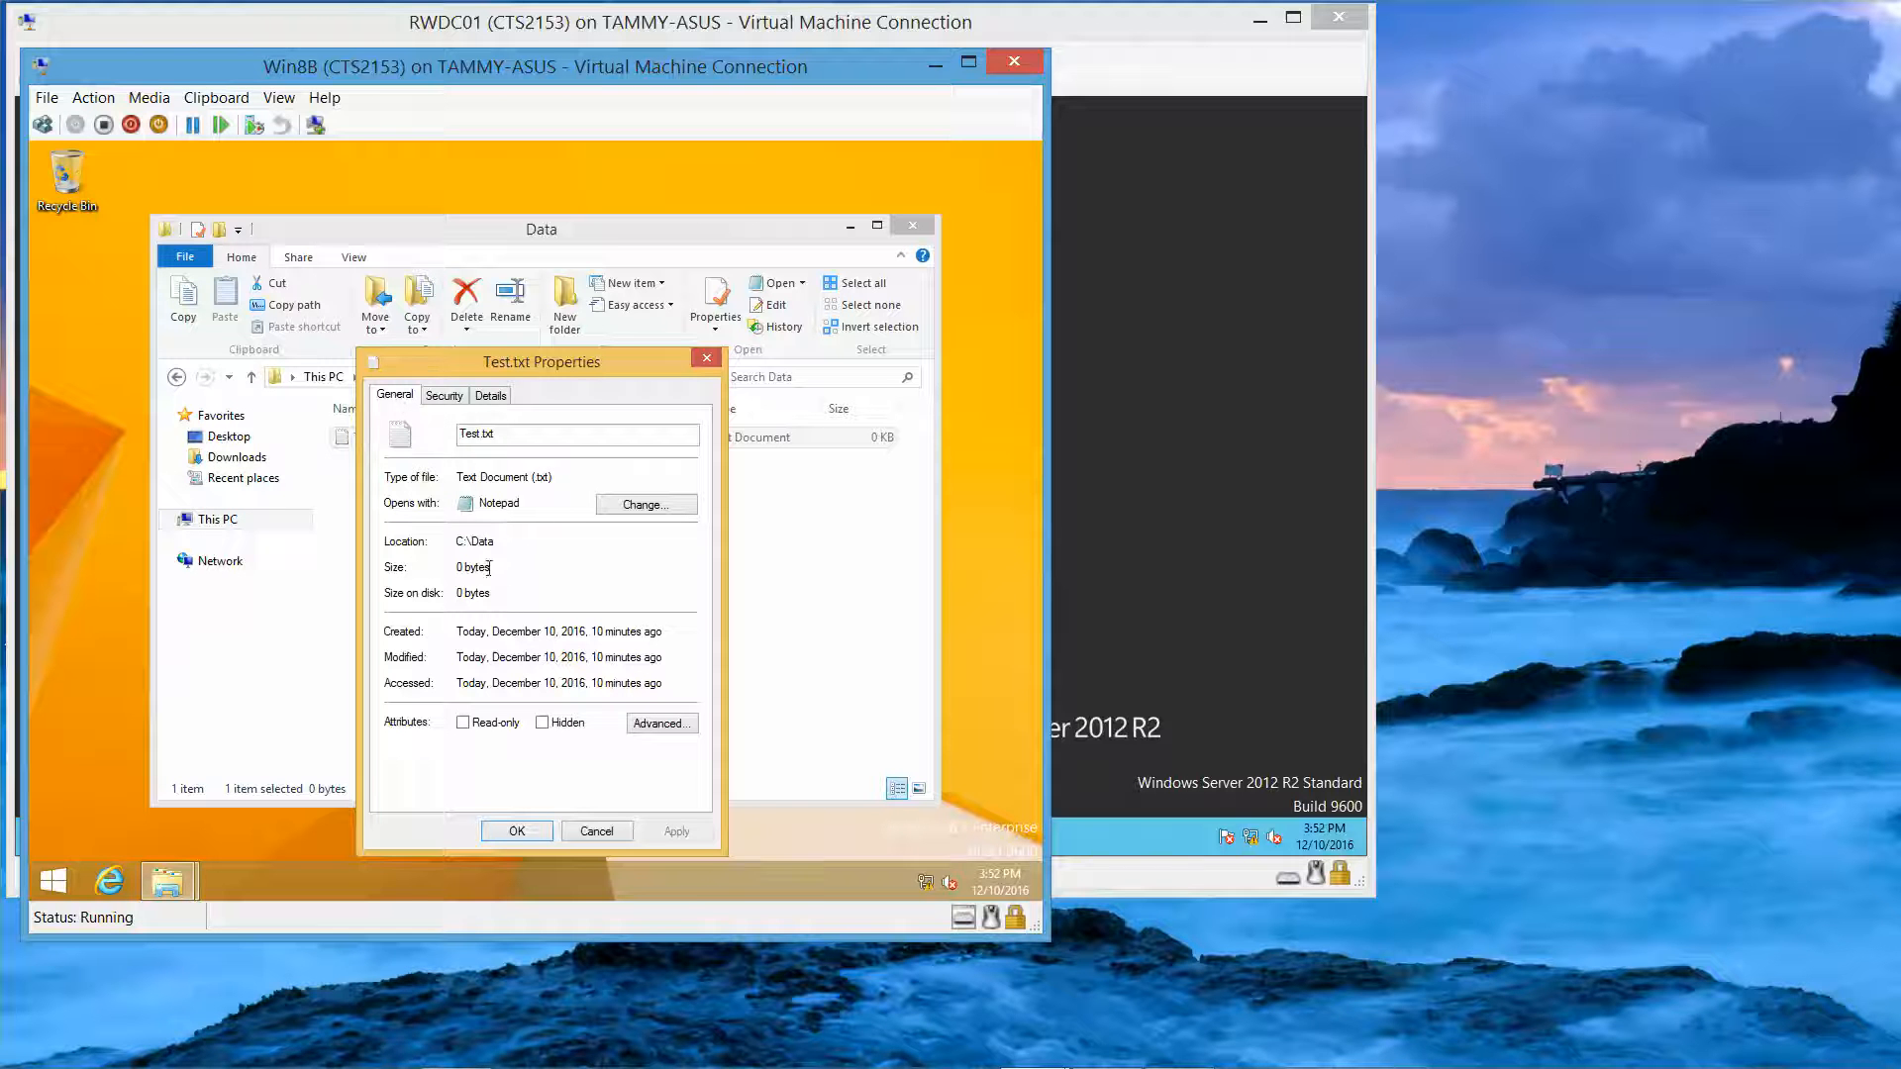
Step: Clear Encrypt contents on Test.txt and apply, then cancel when the access denied error appears
click(670, 729)
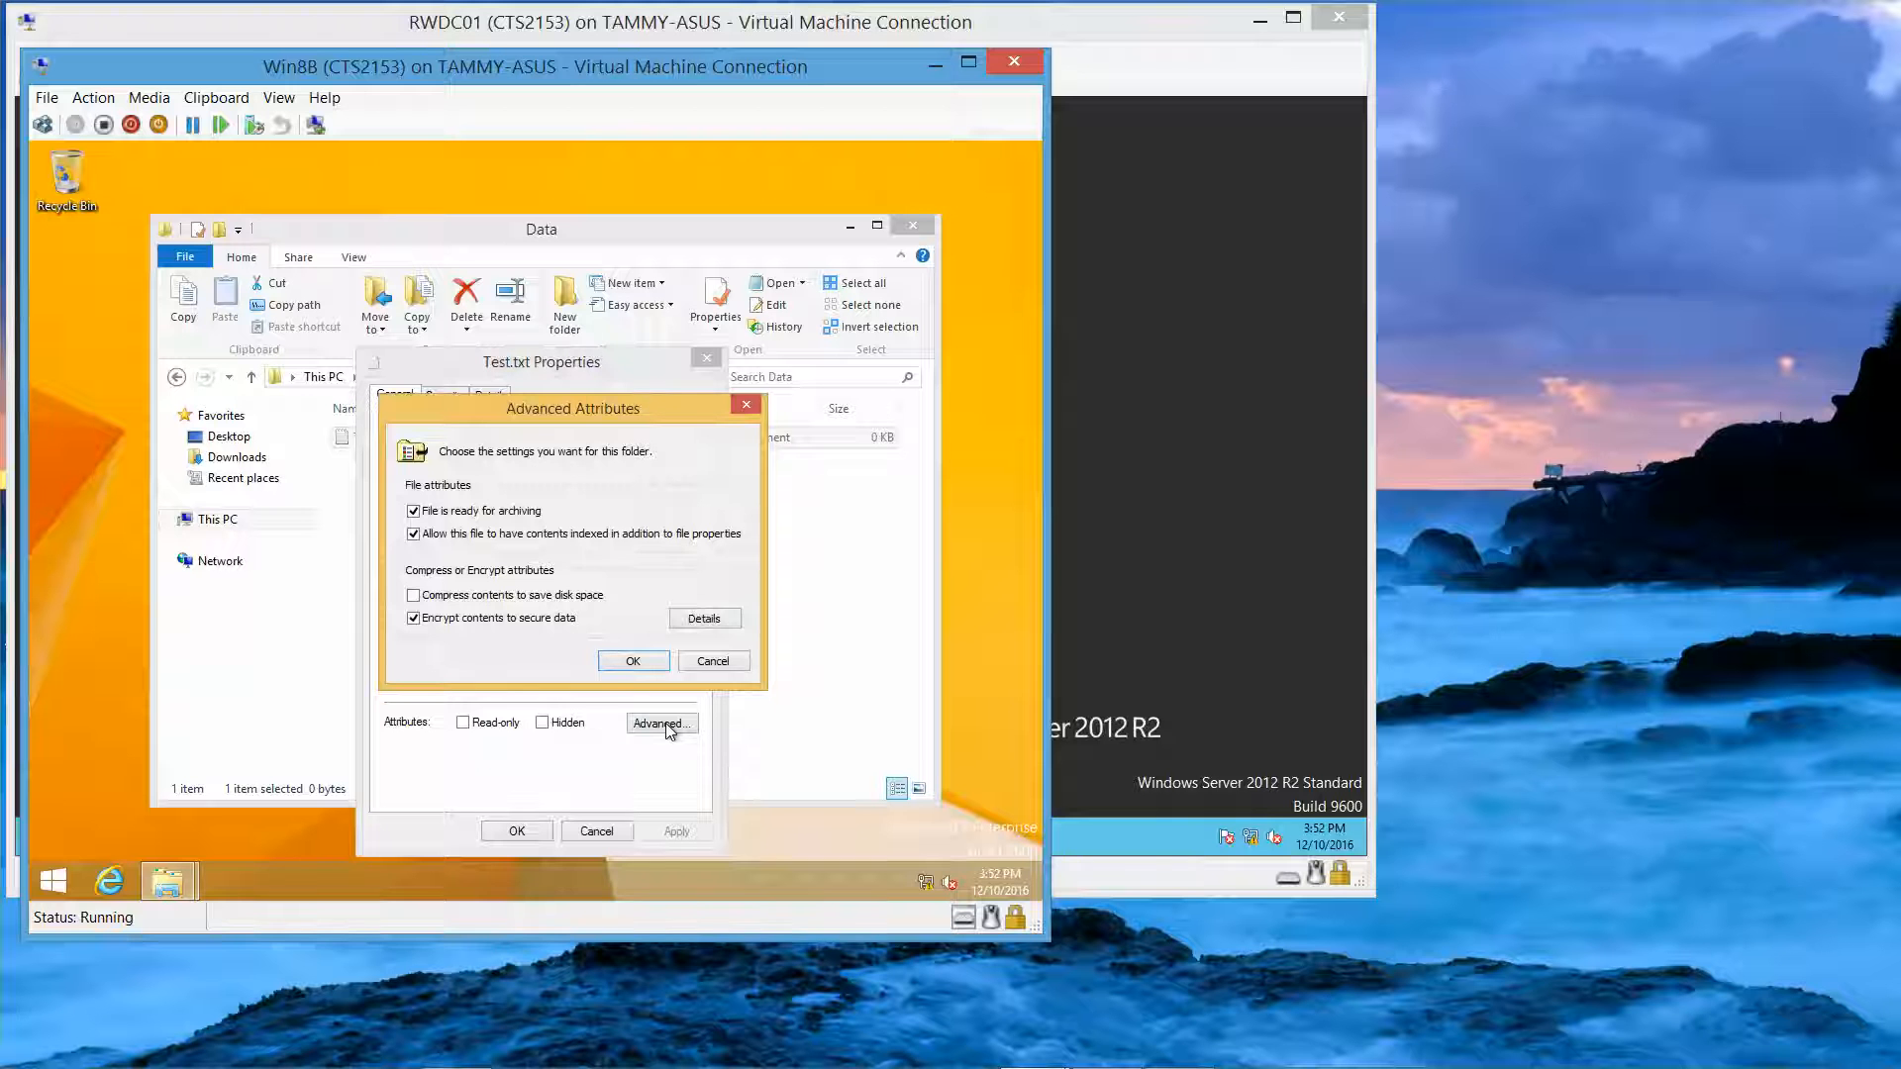
click(433, 621)
click(634, 660)
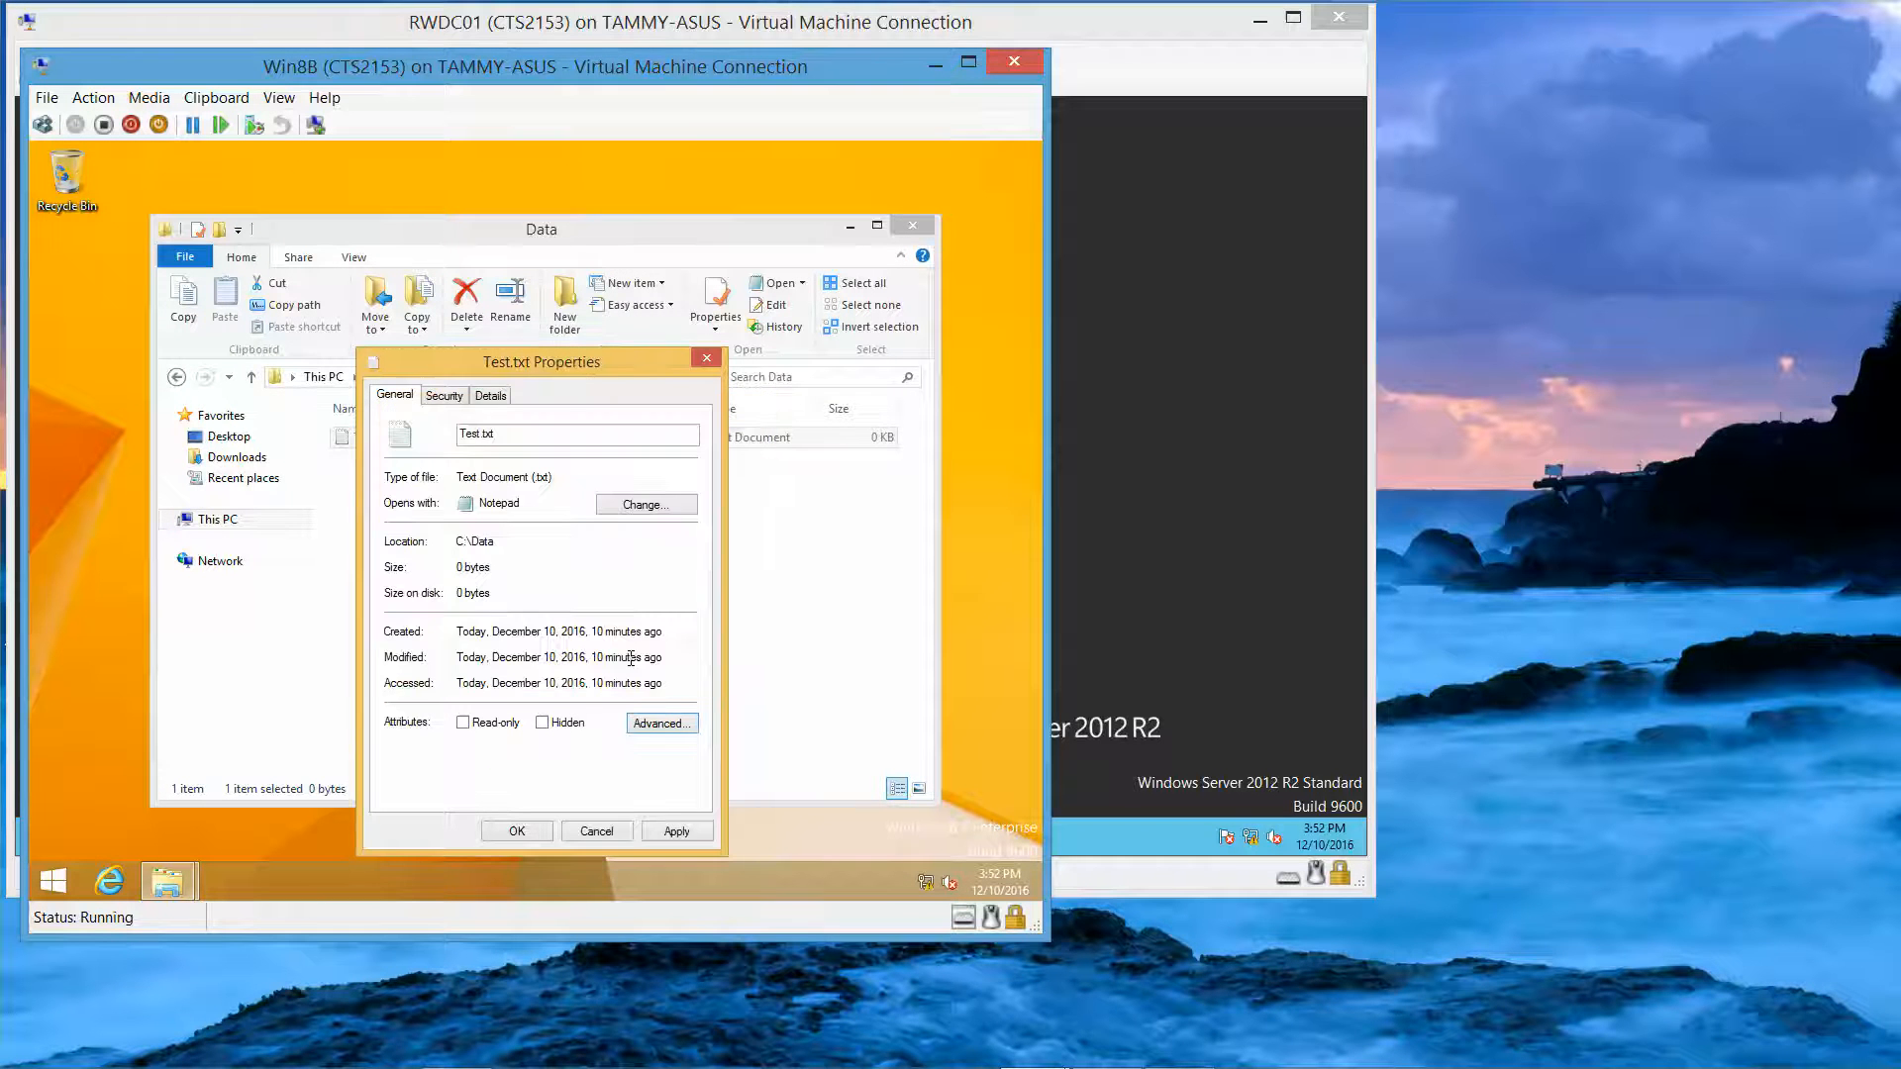
click(517, 832)
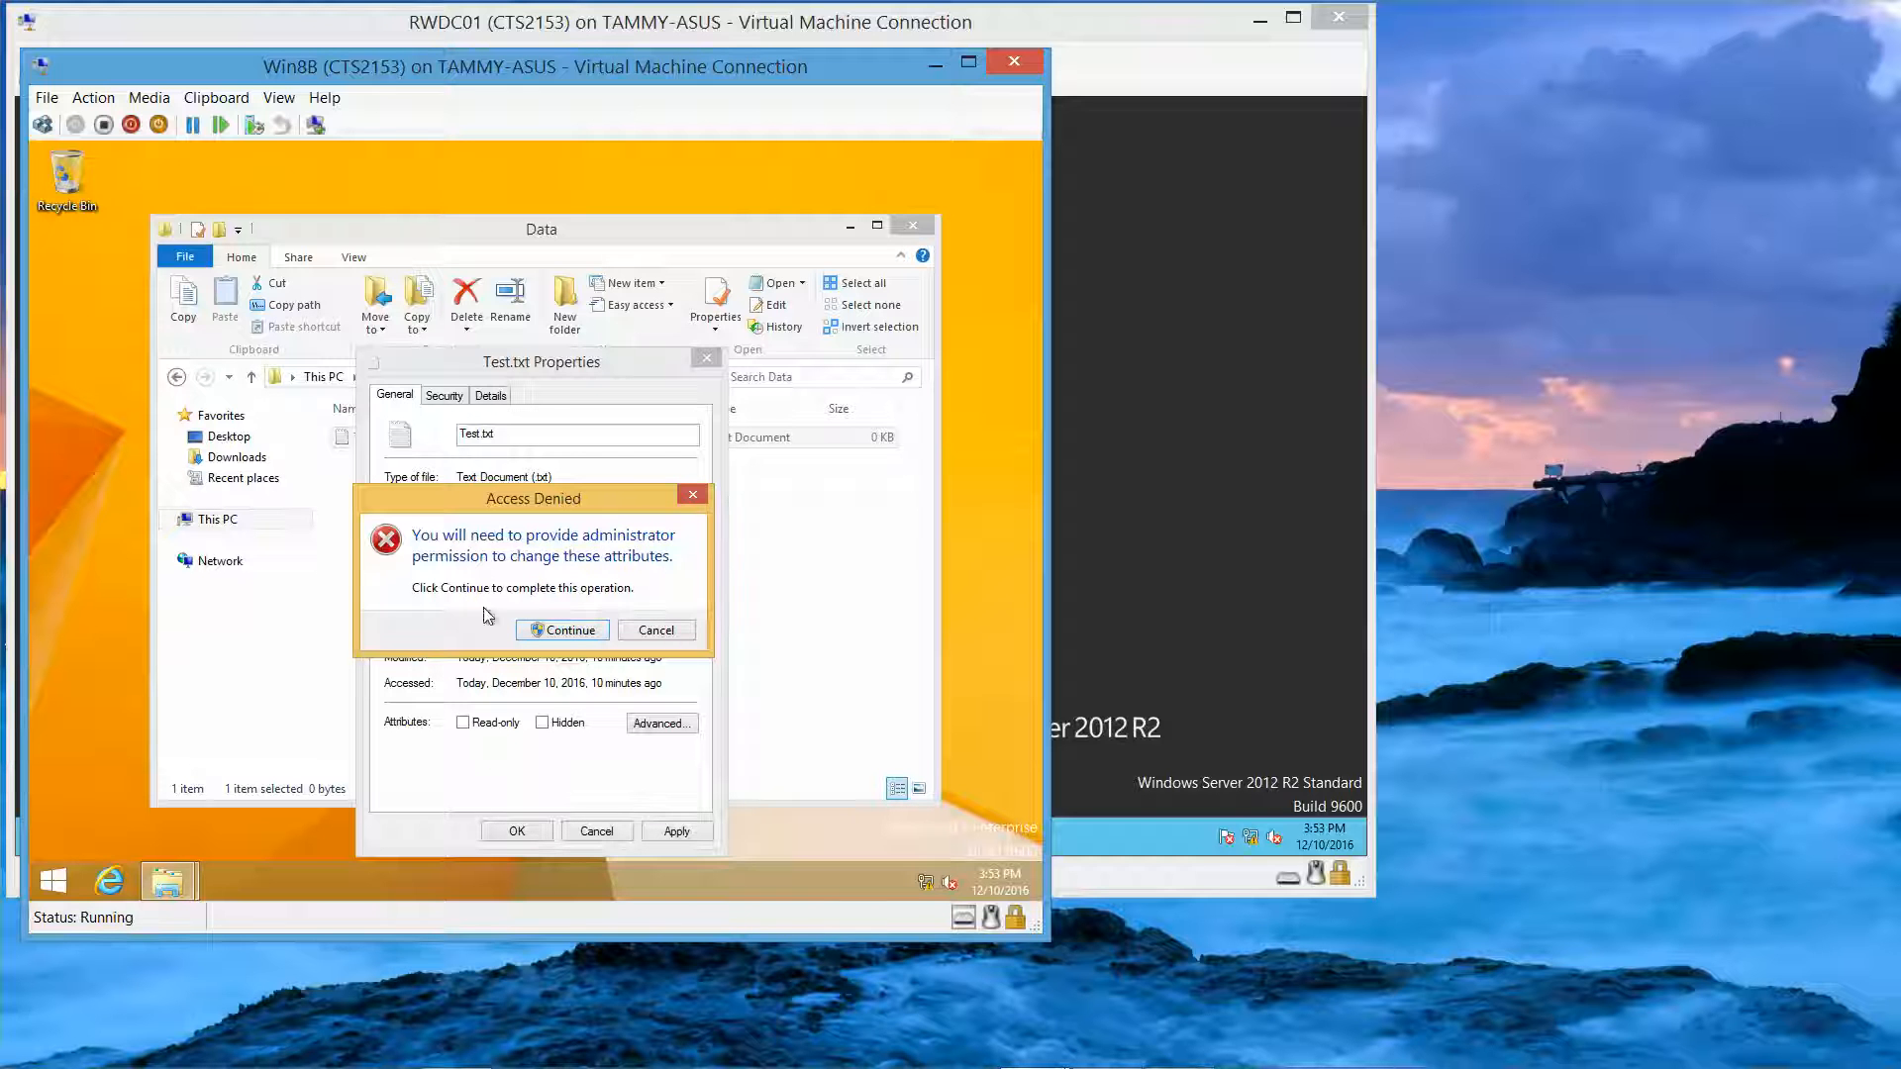
click(556, 631)
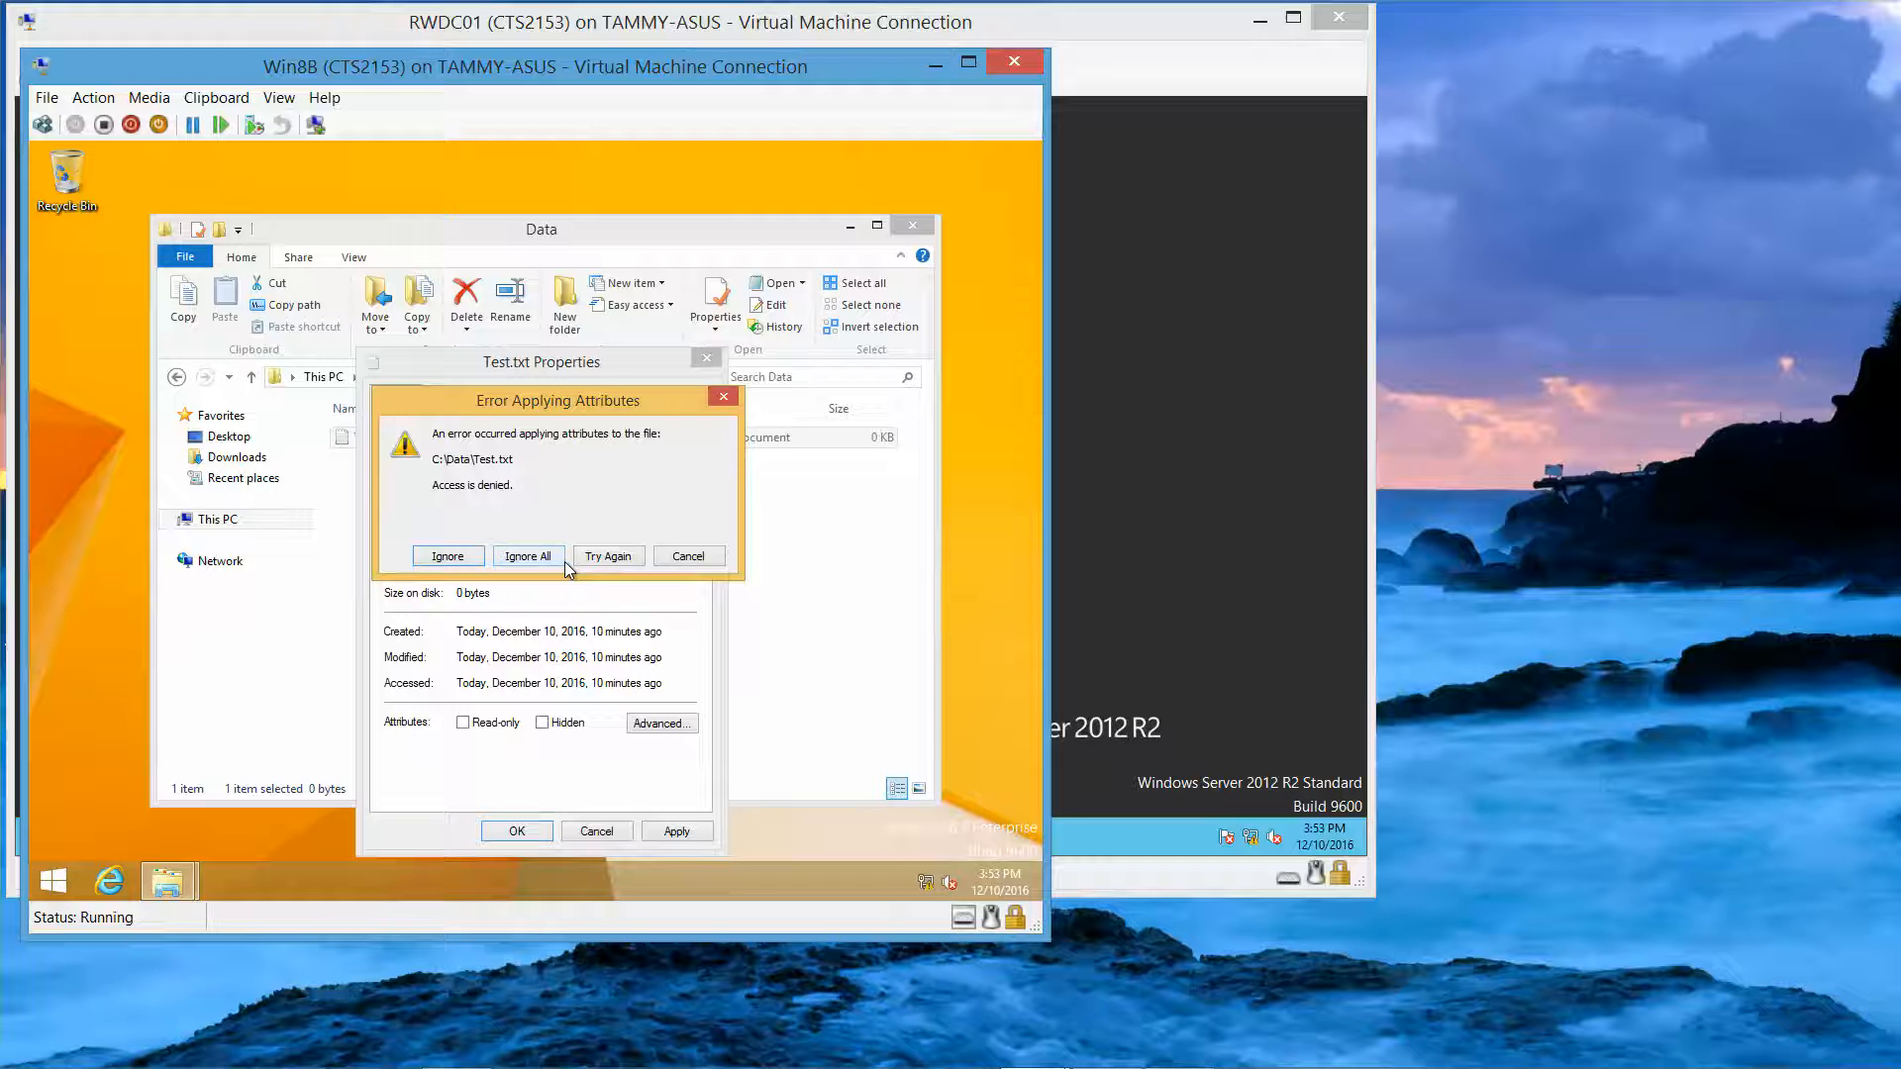
click(691, 556)
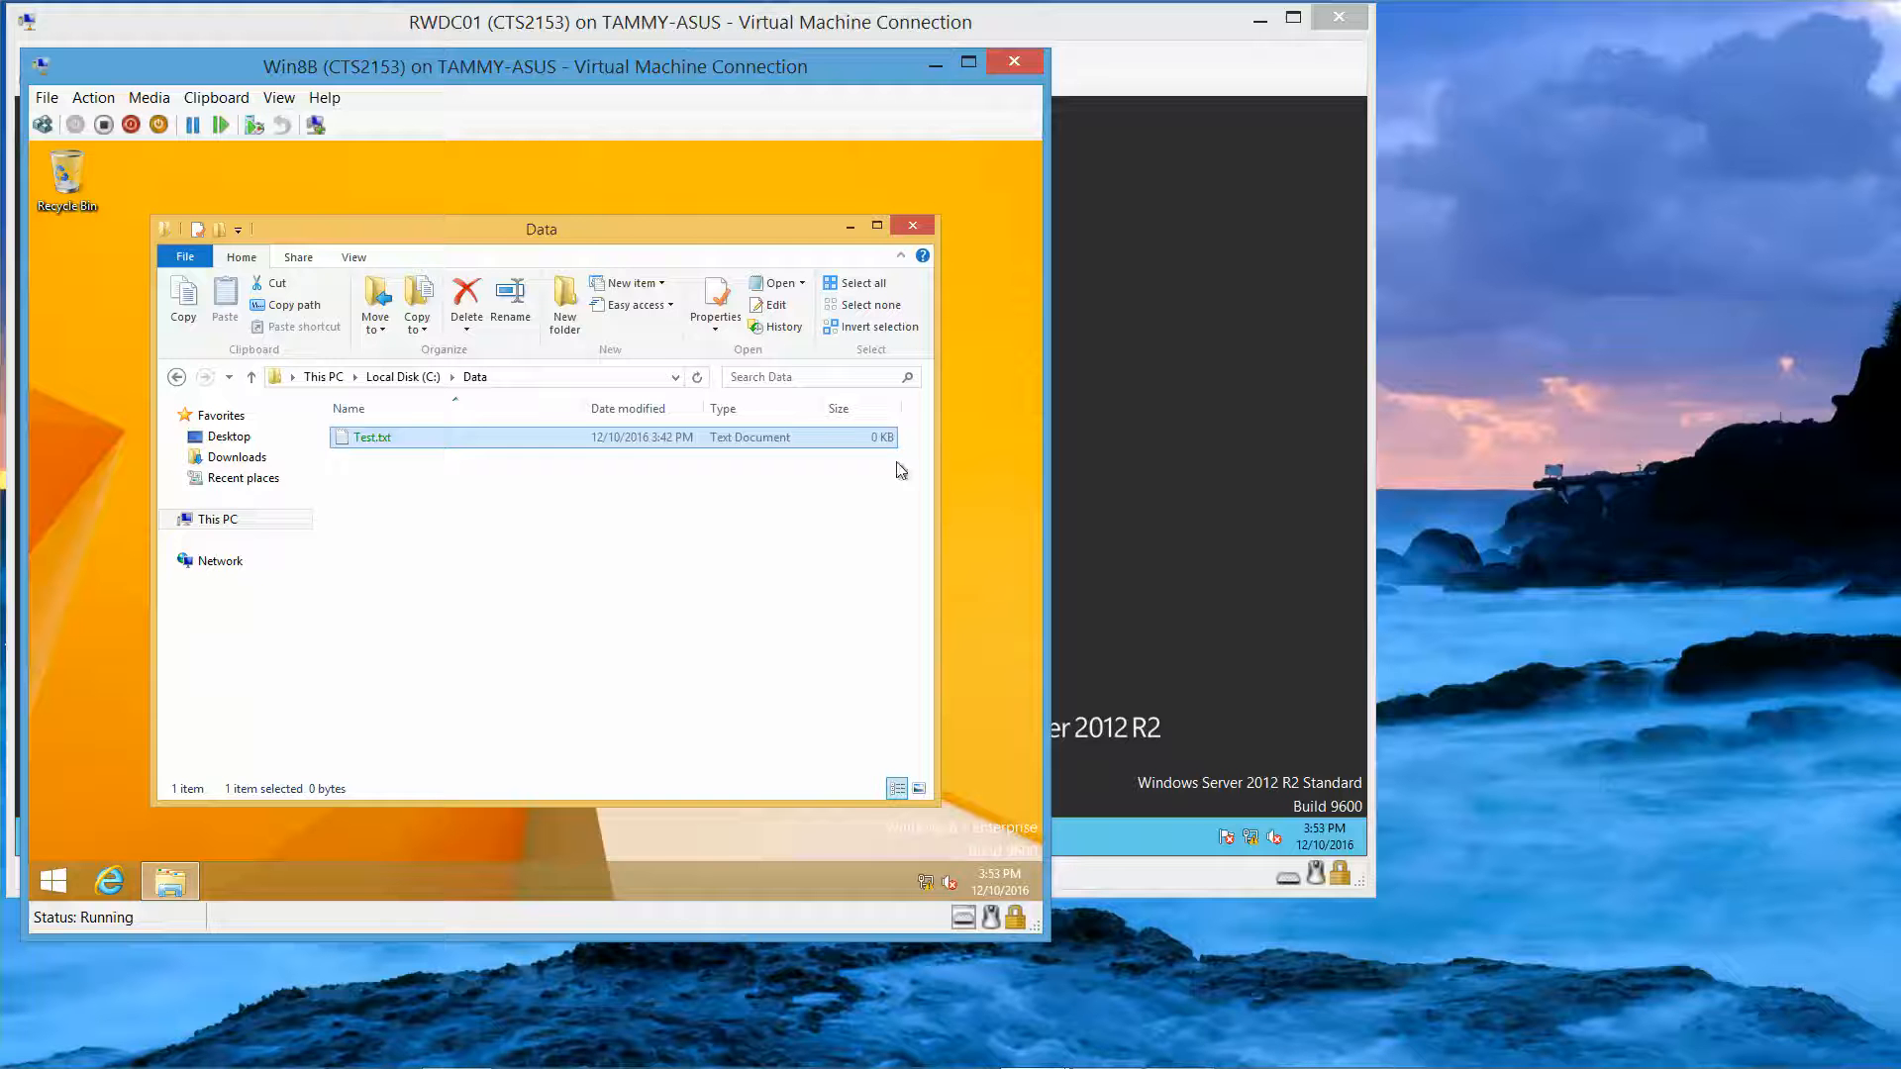
Step: Close the Data window, then reopen C:\Data and open Test.txt in Notepad
click(913, 226)
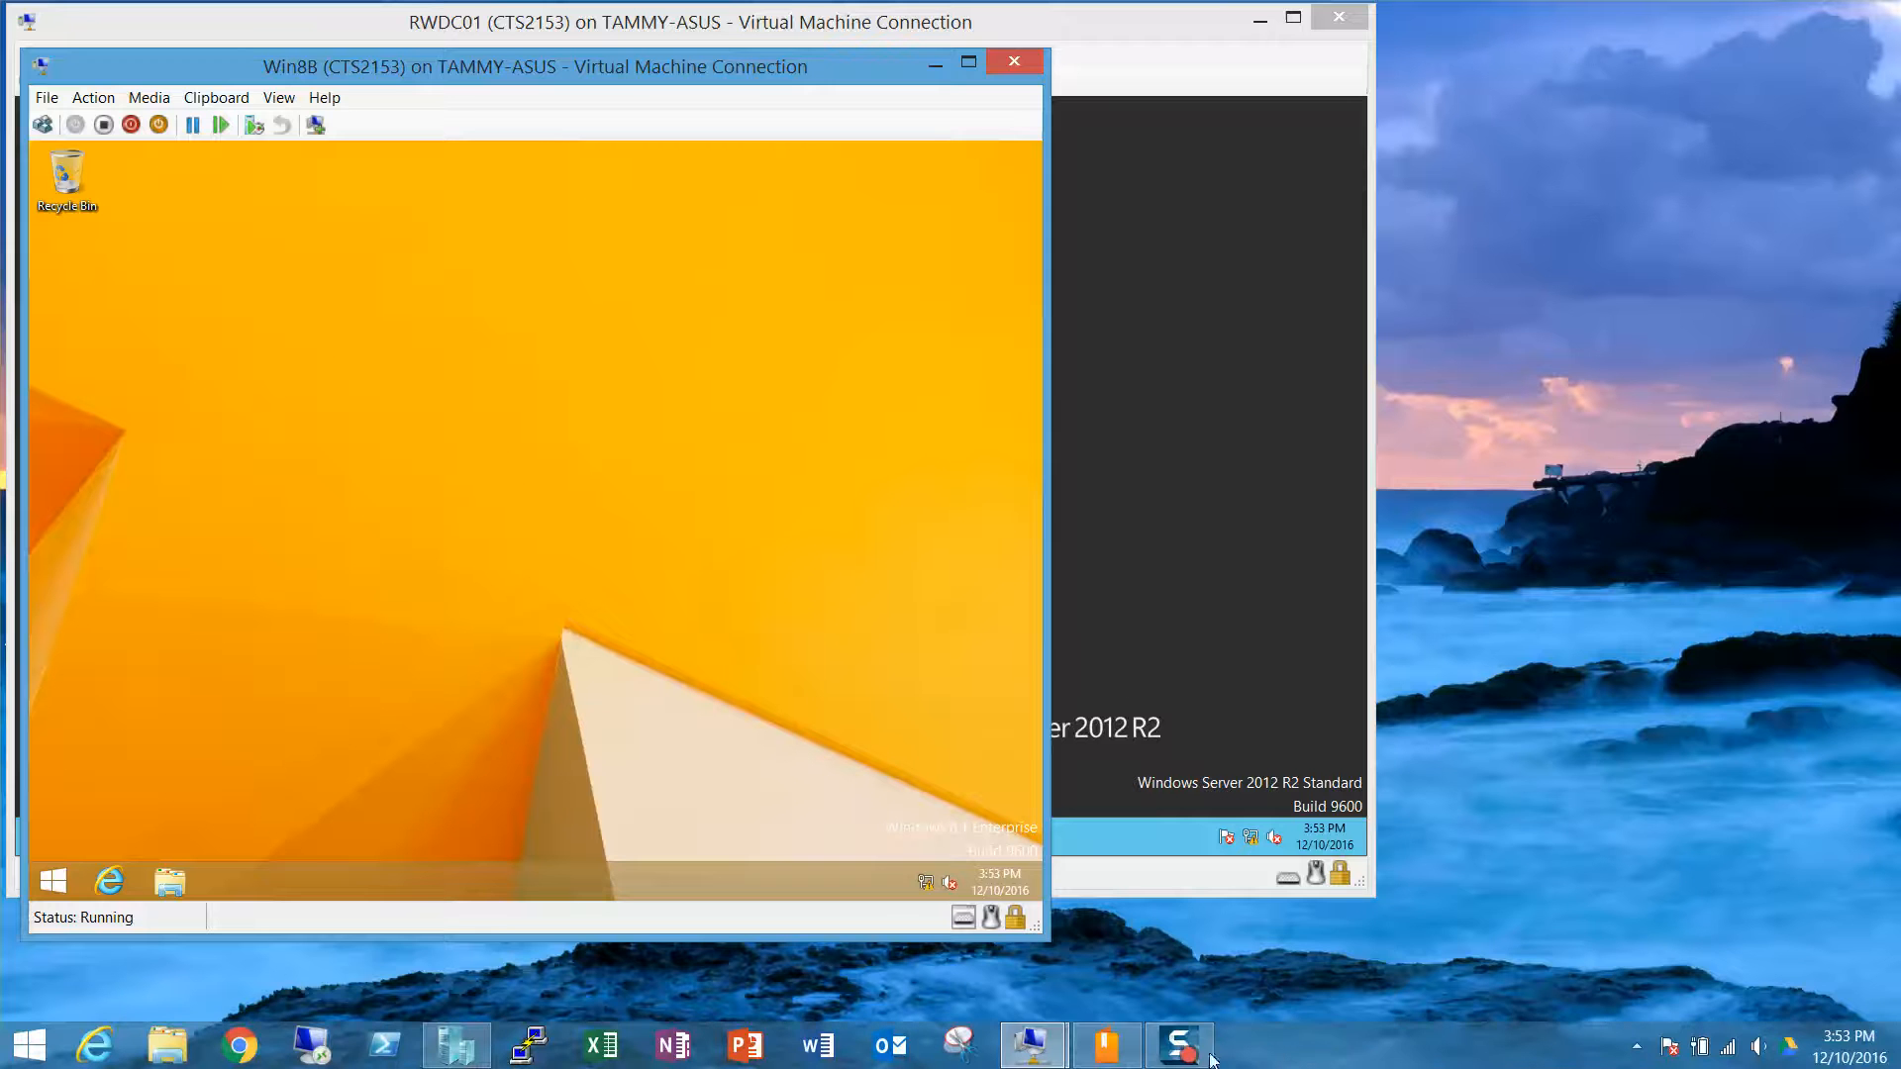
right_click(1176, 1052)
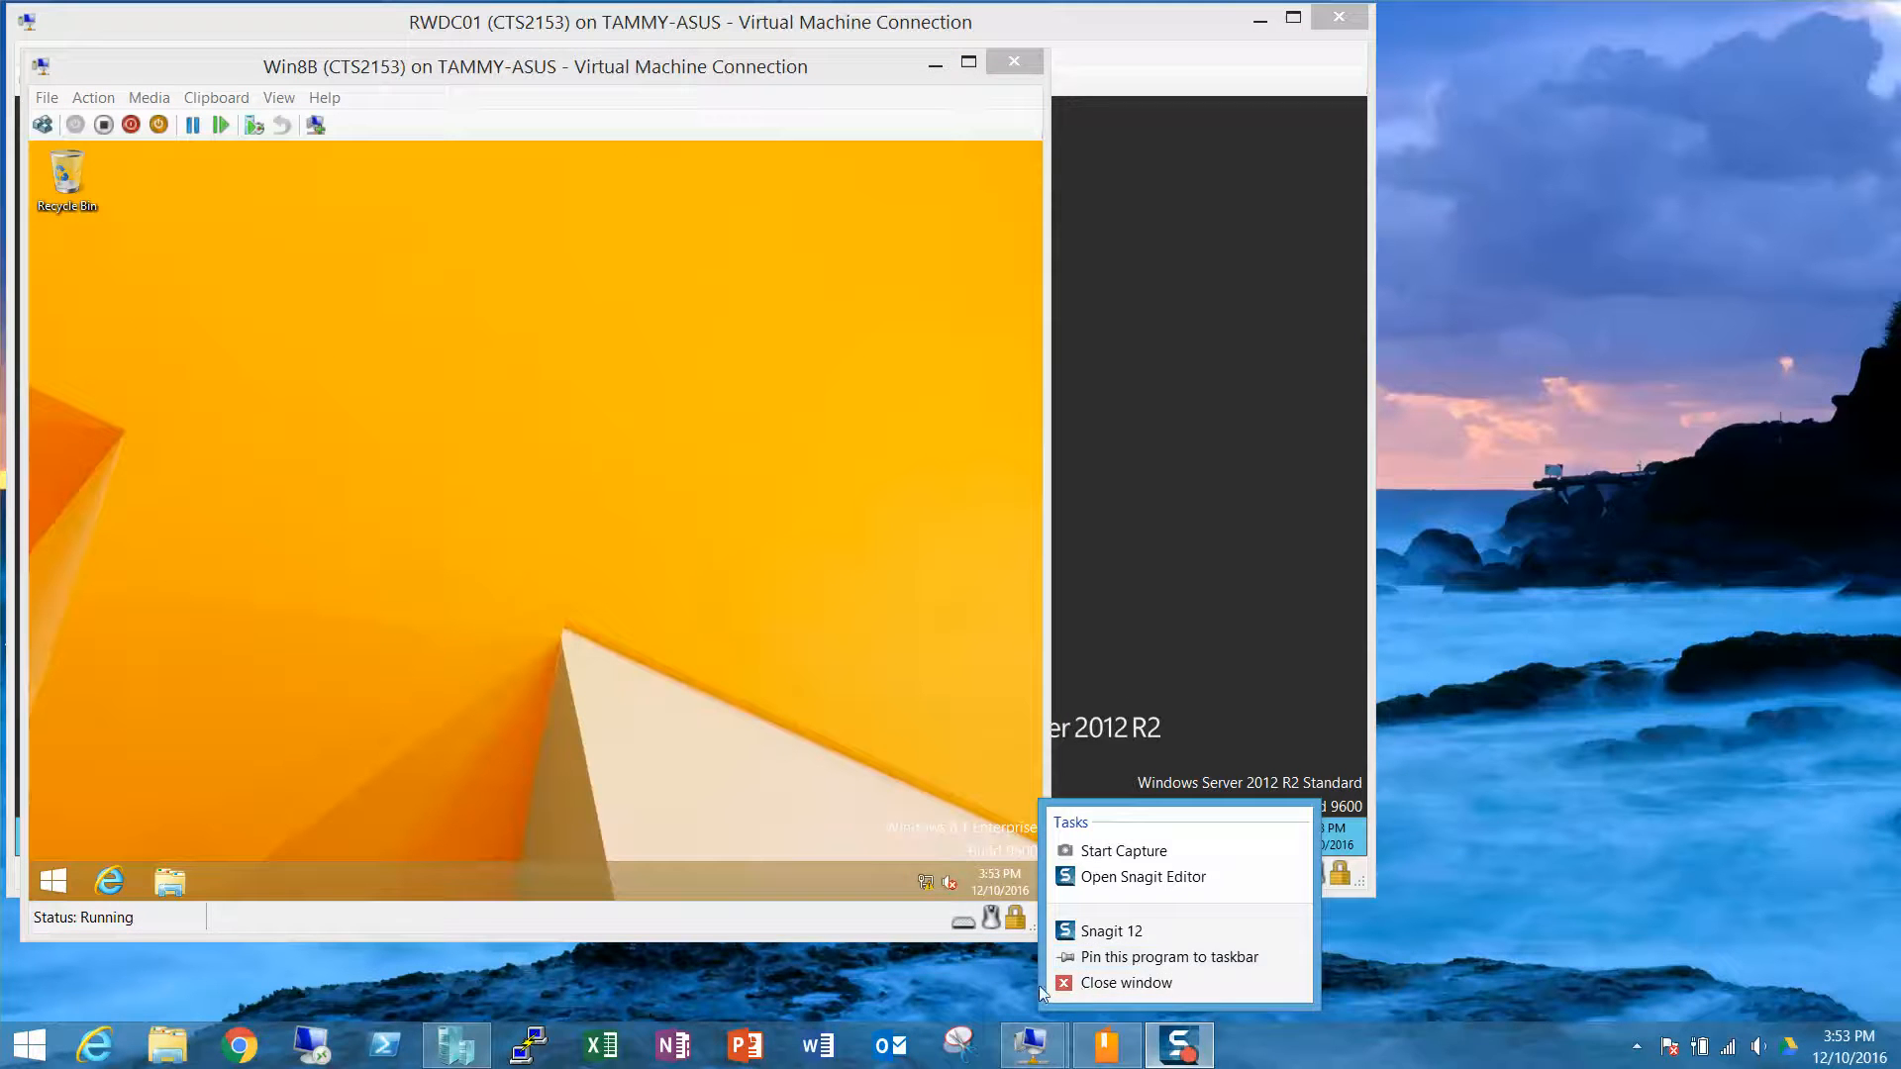
click(953, 975)
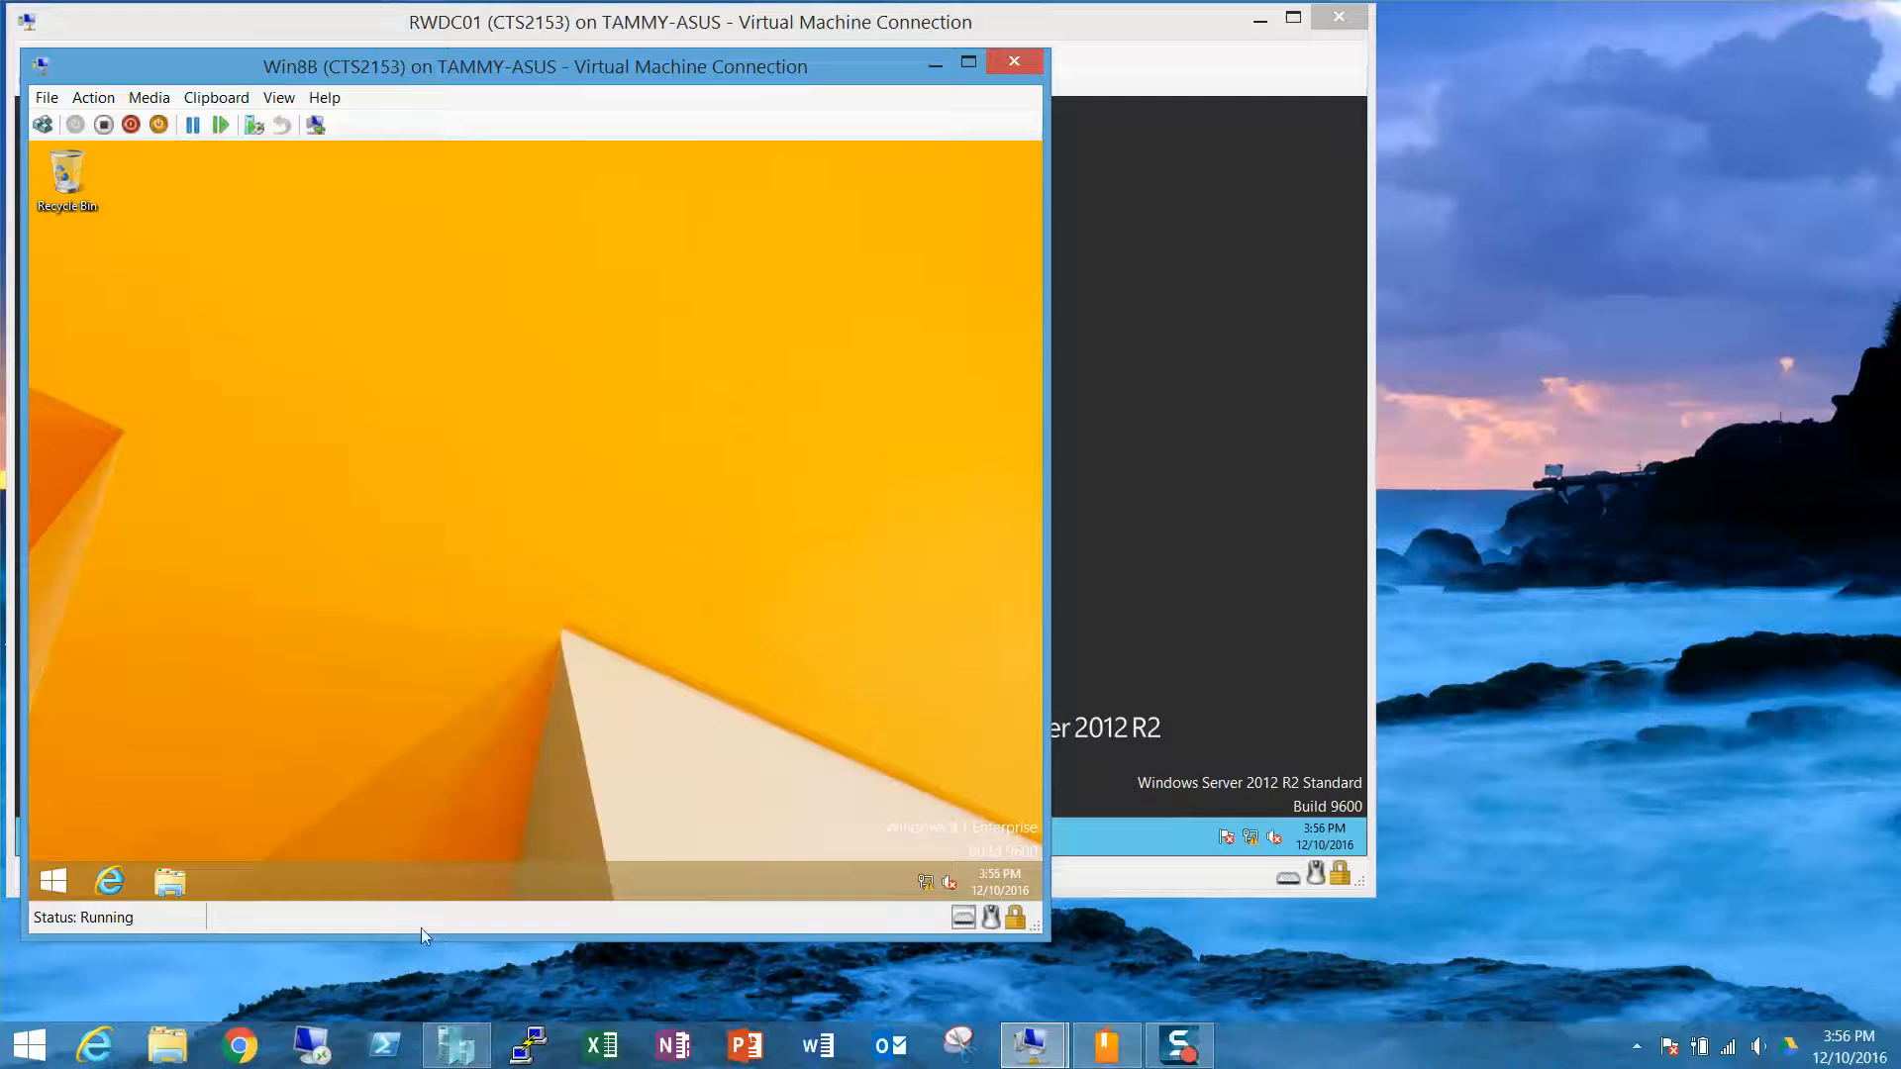
click(176, 879)
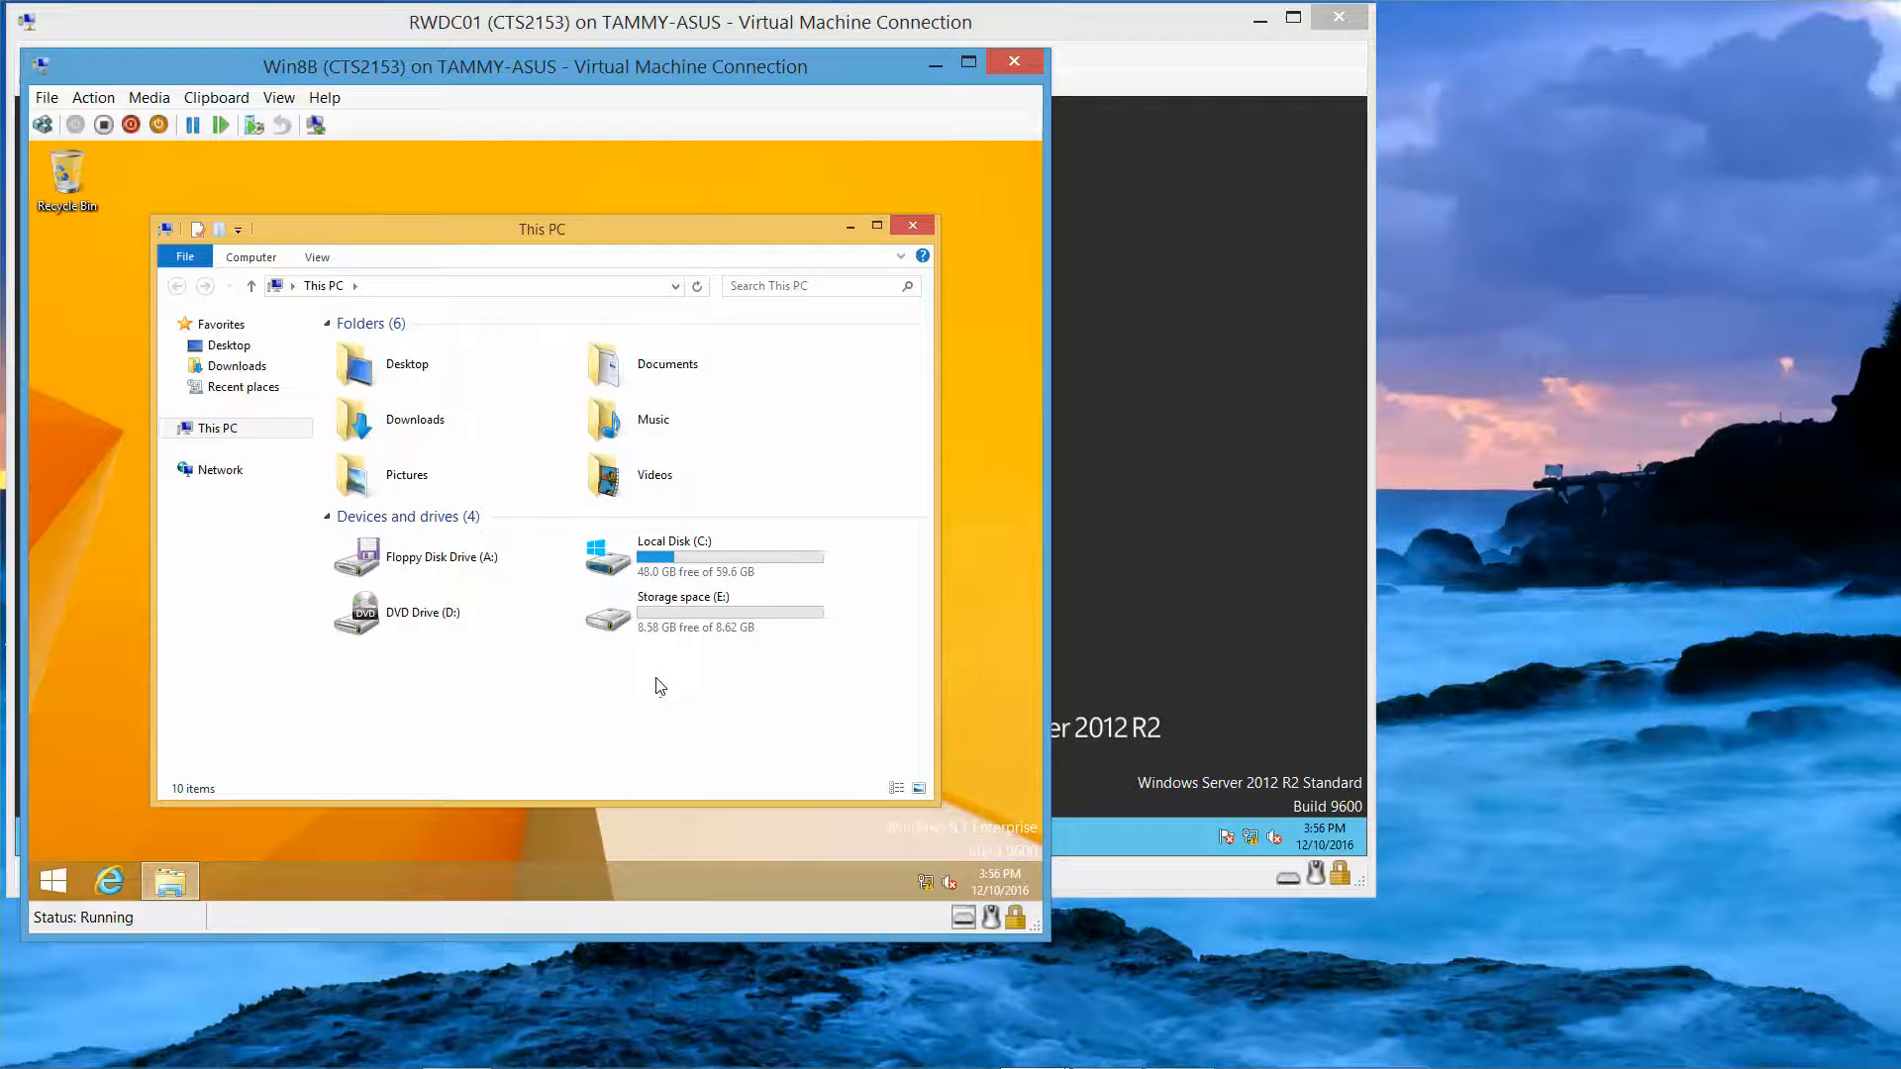
double_click(709, 565)
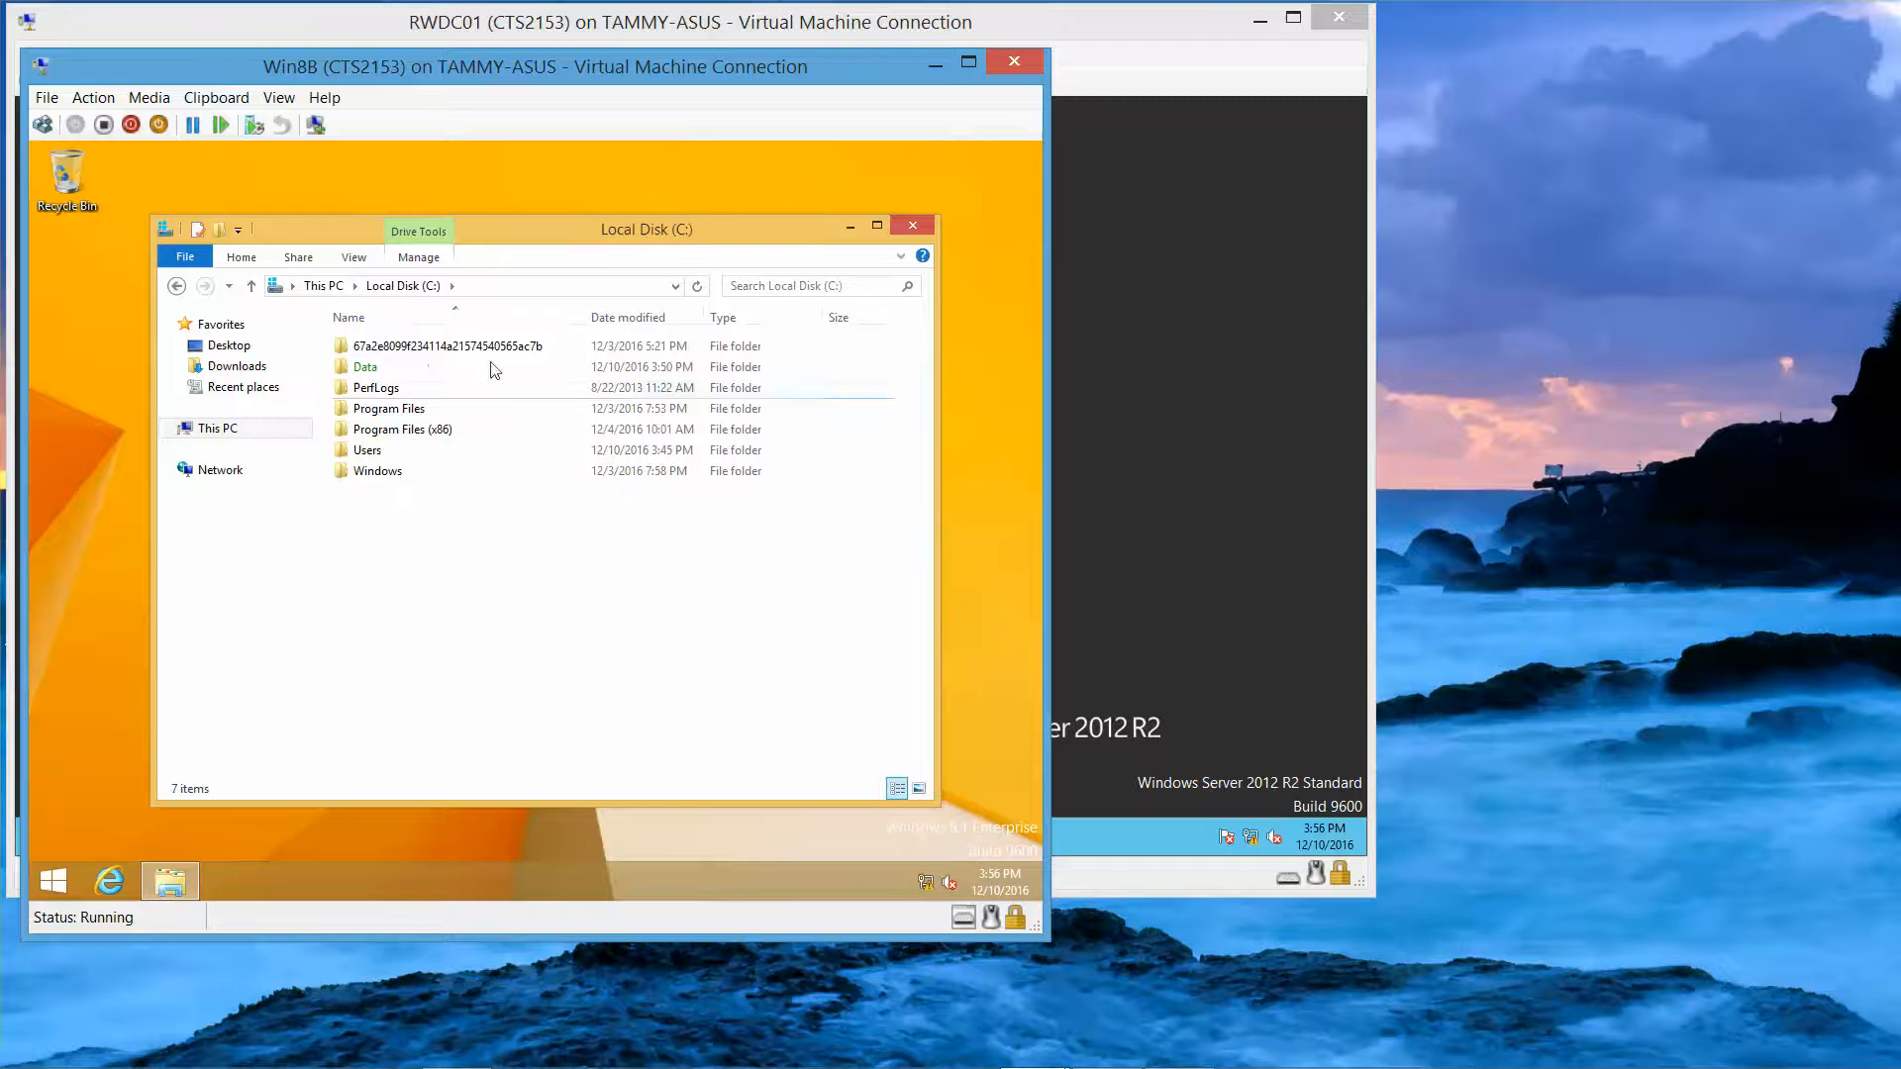
double_click(404, 372)
double_click(374, 351)
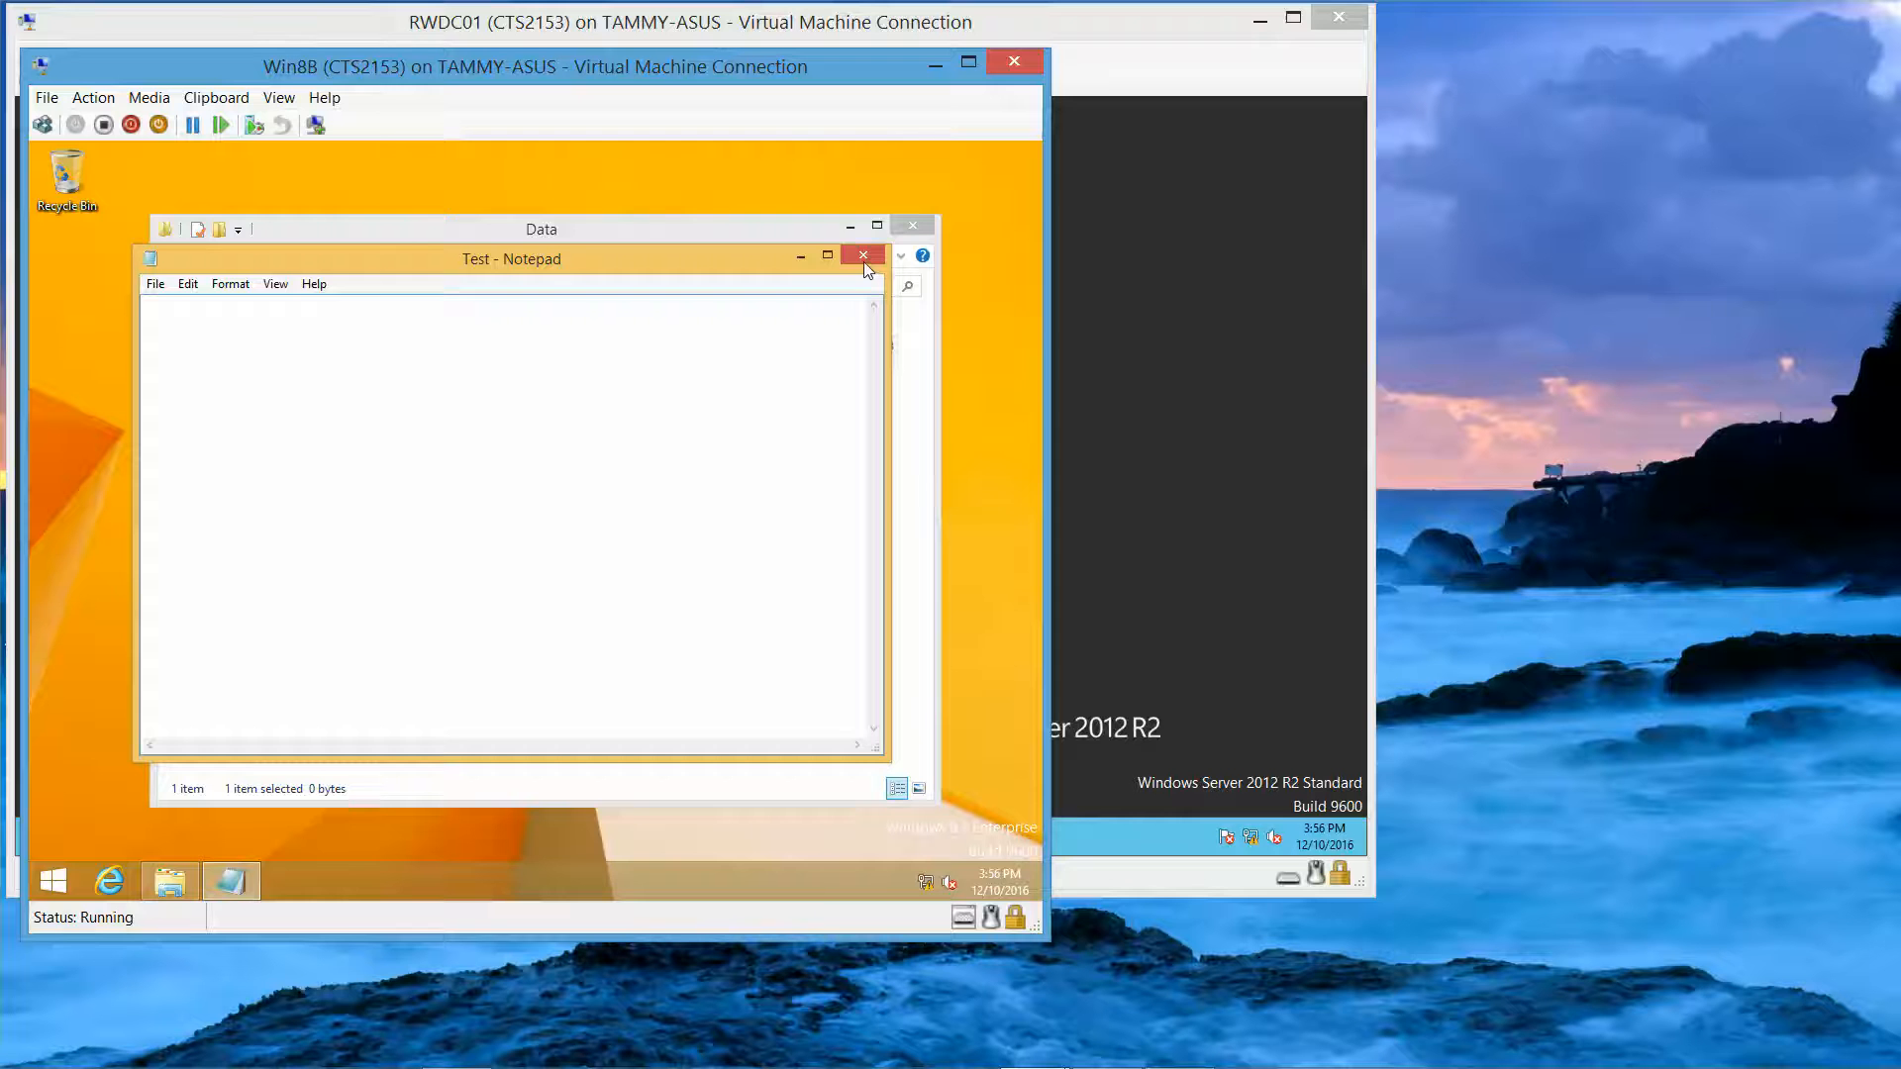
Step: Close the empty Test document and go back to Local Disk (C:)
click(866, 256)
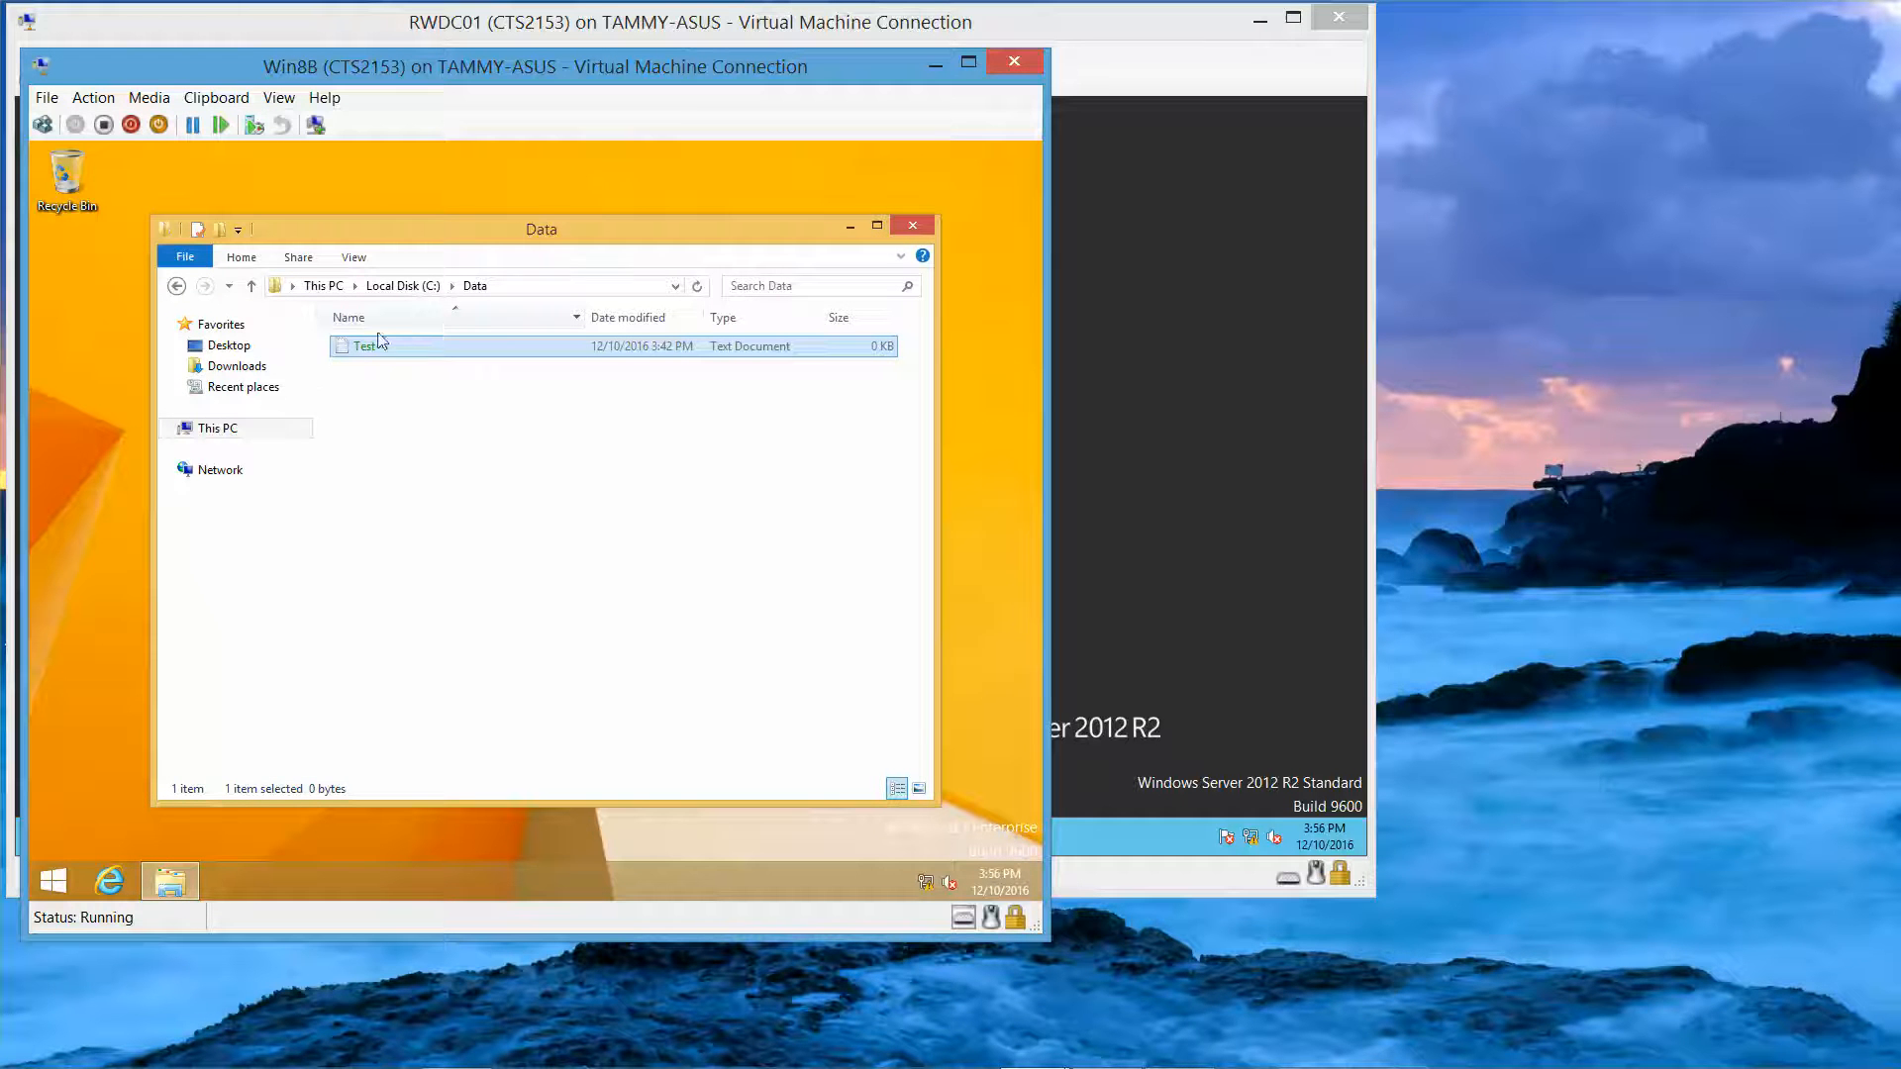
click(177, 286)
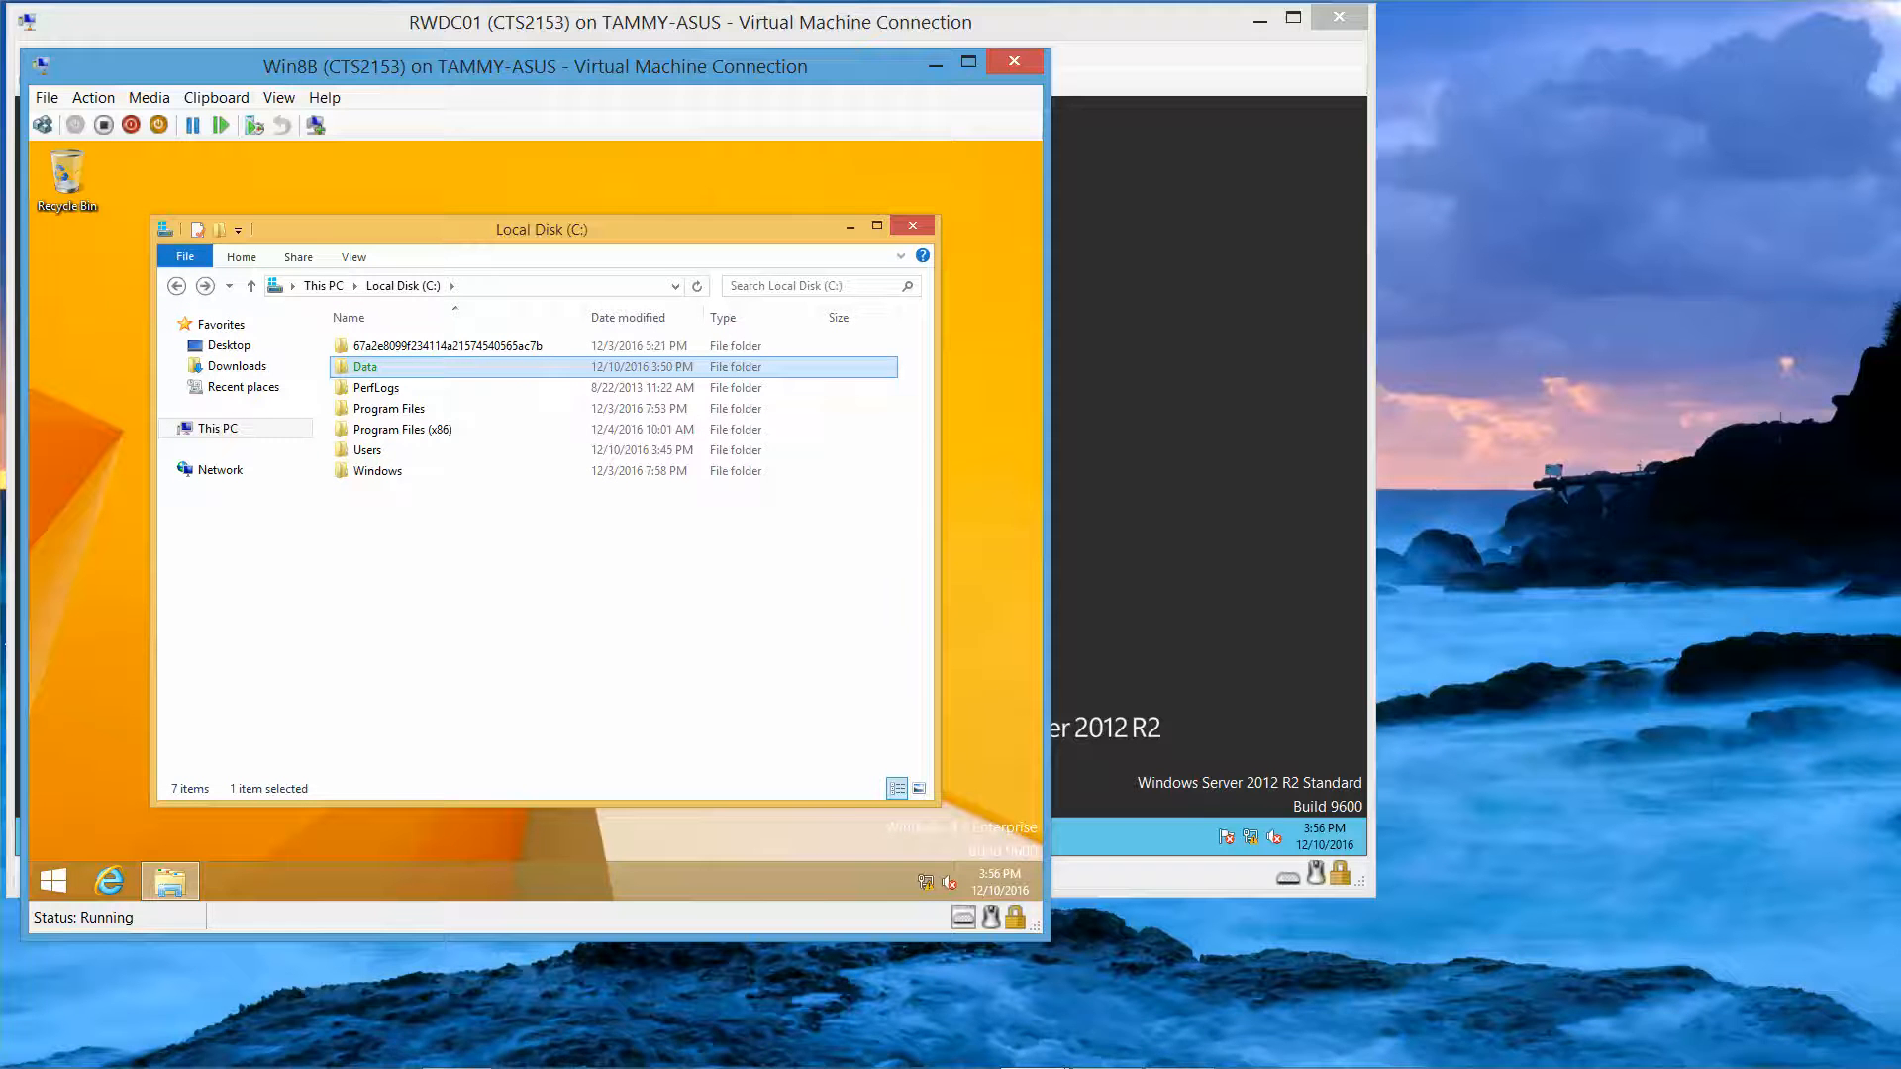
mouse_move(896, 1065)
Step: Uncheck Encrypt contents for the Data folder, applying to all subfolders and files, then close Explorer
right_click(512, 367)
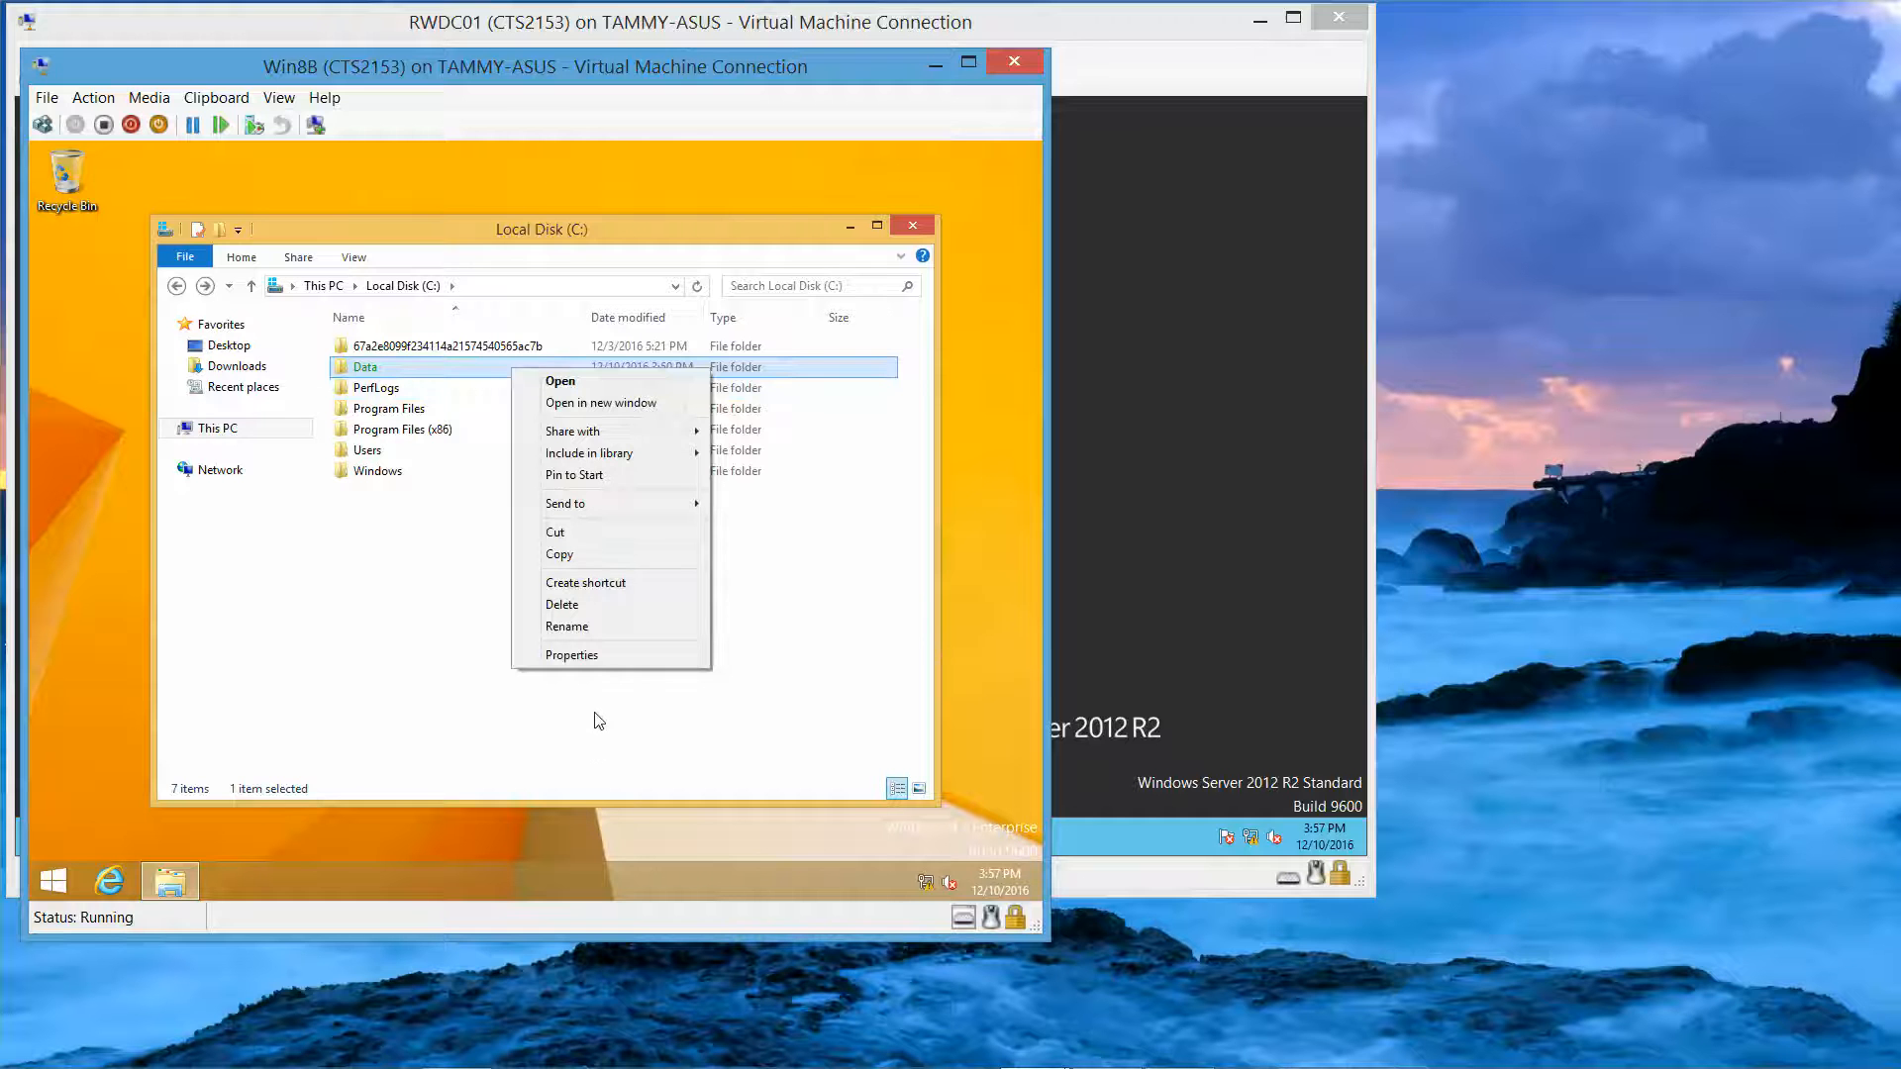
click(594, 655)
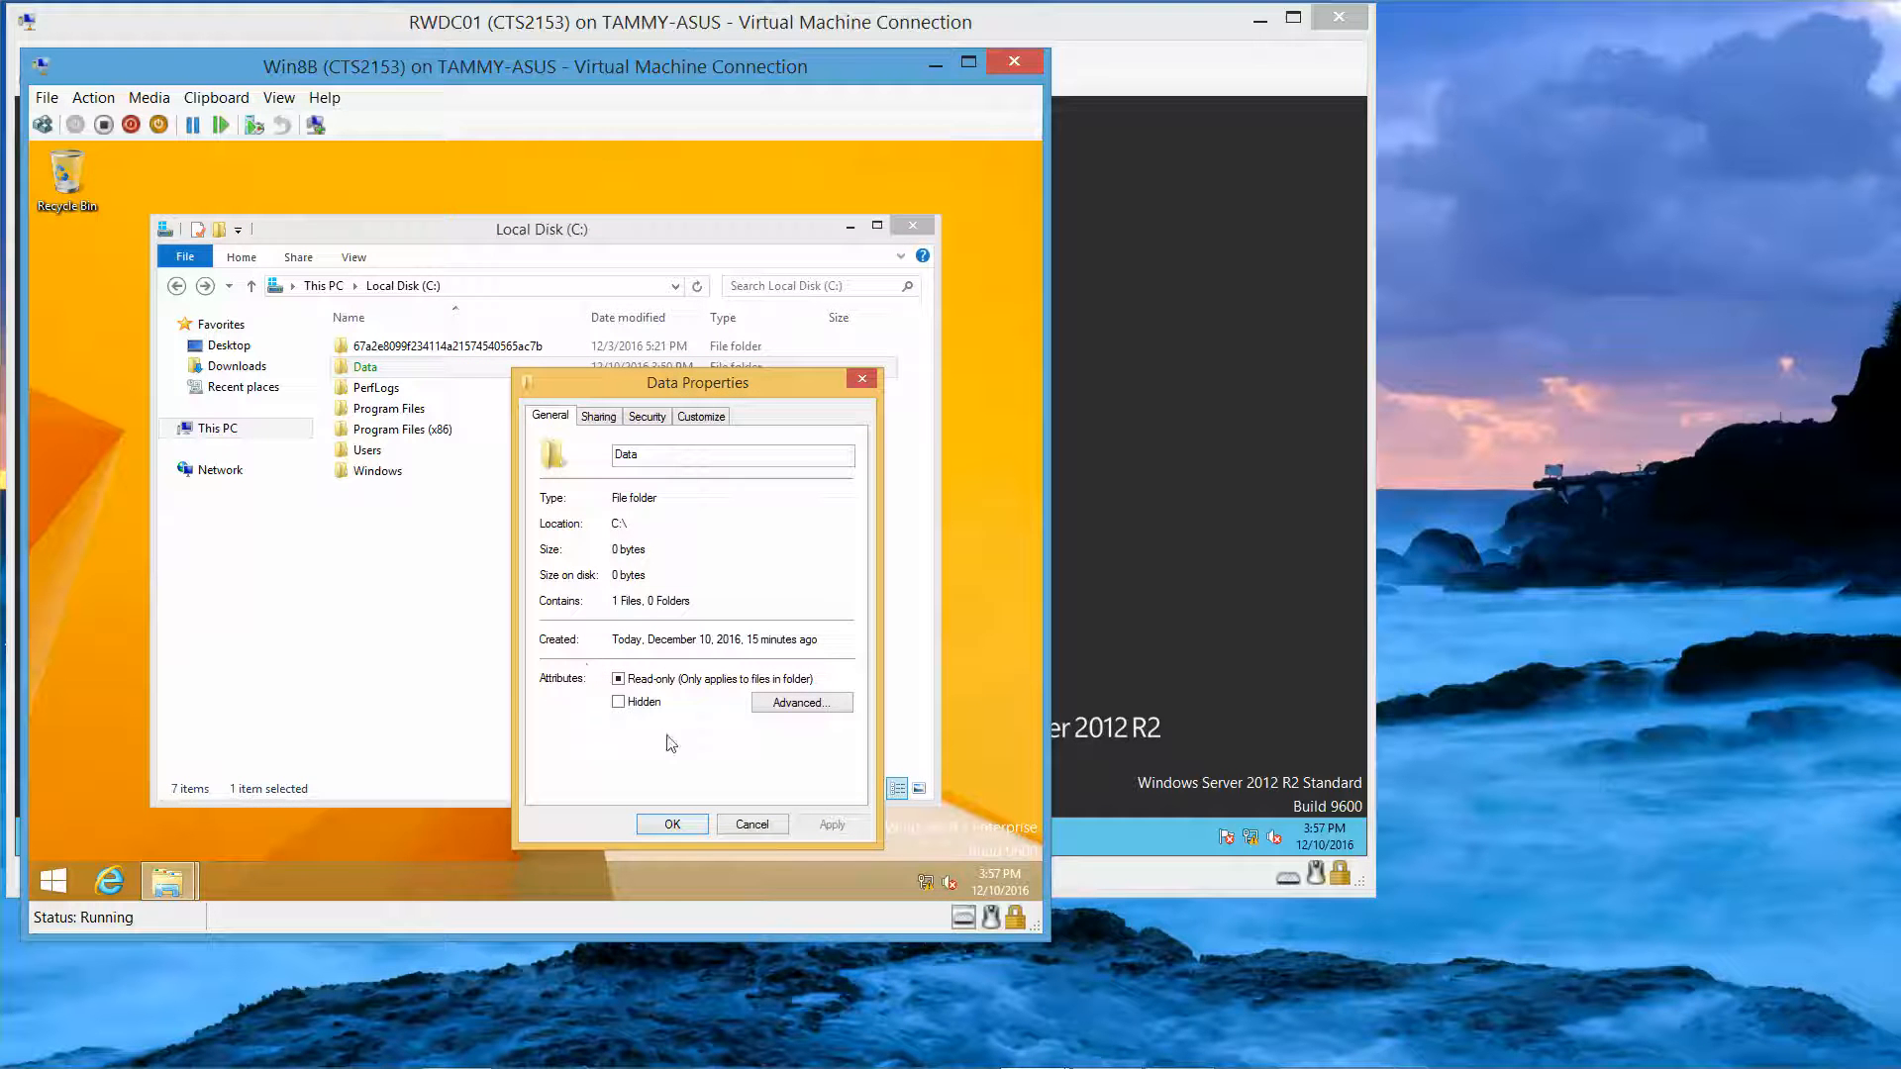
click(782, 704)
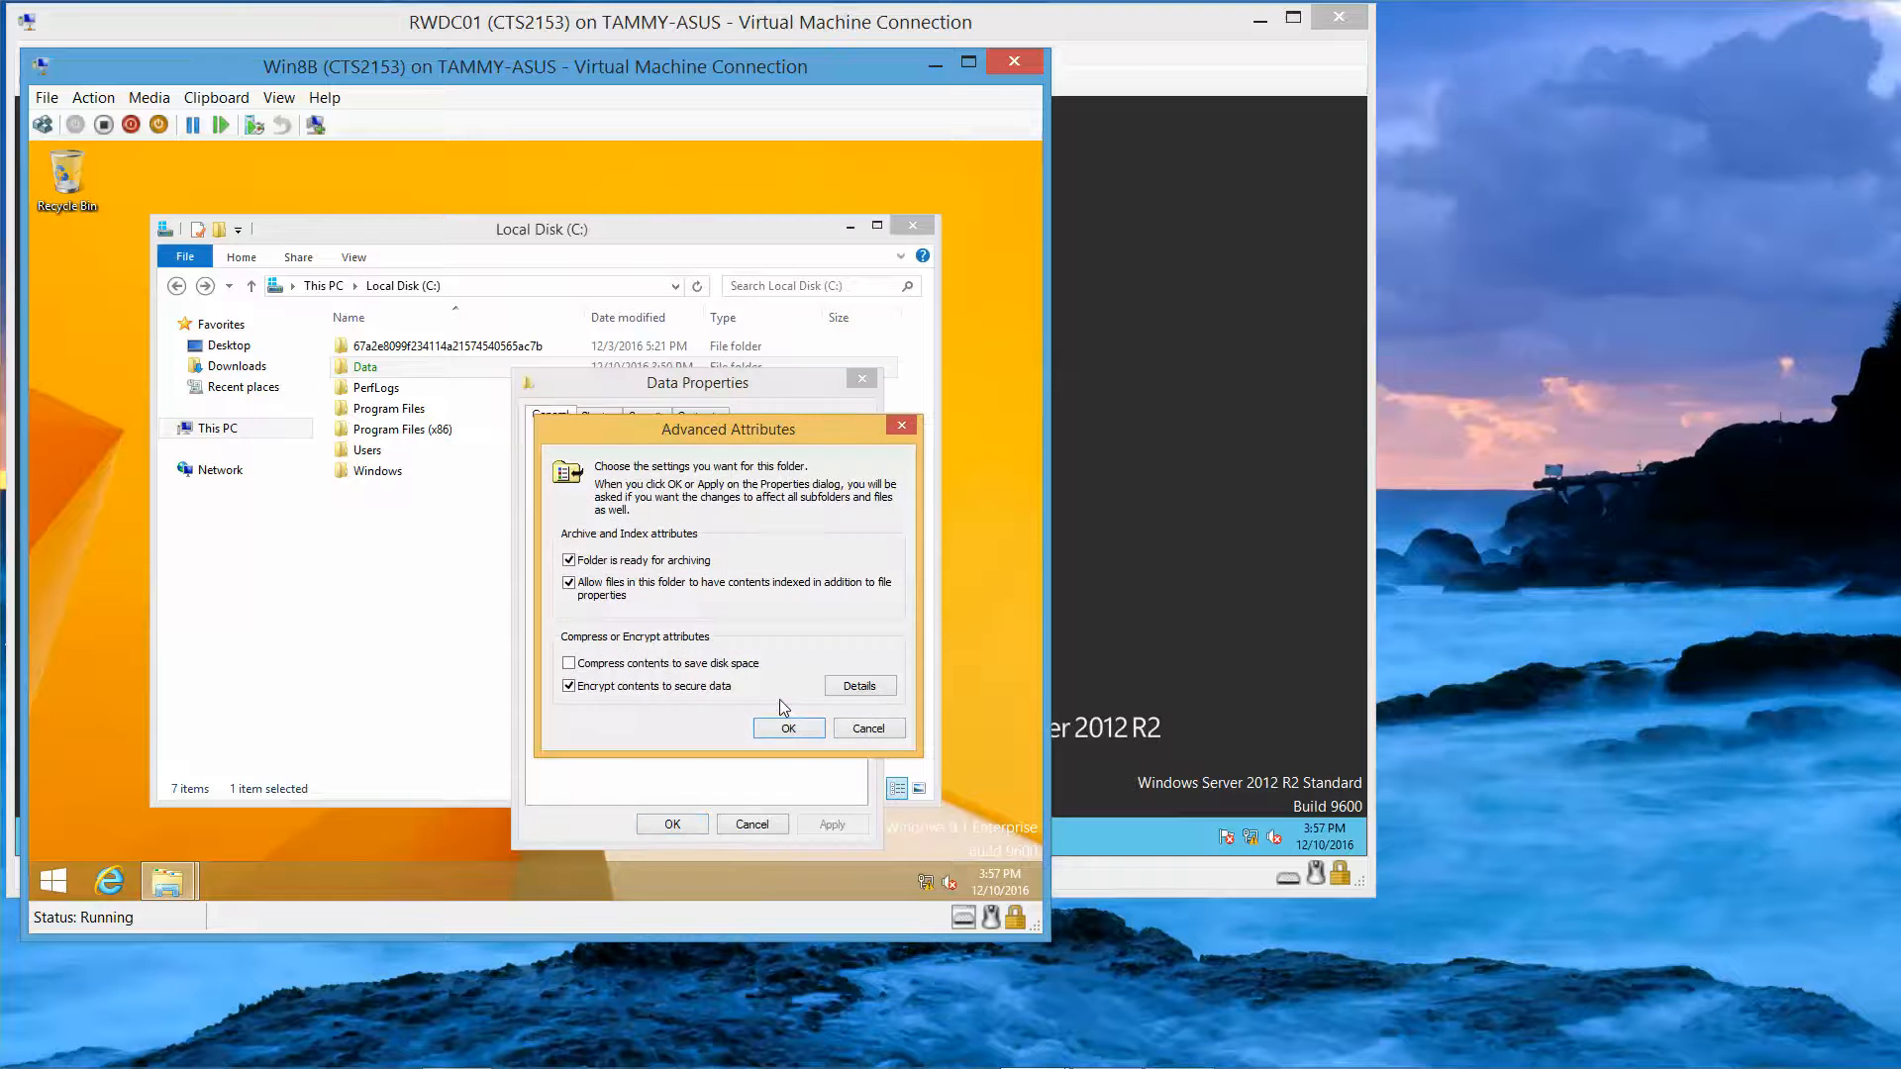
click(614, 688)
click(801, 728)
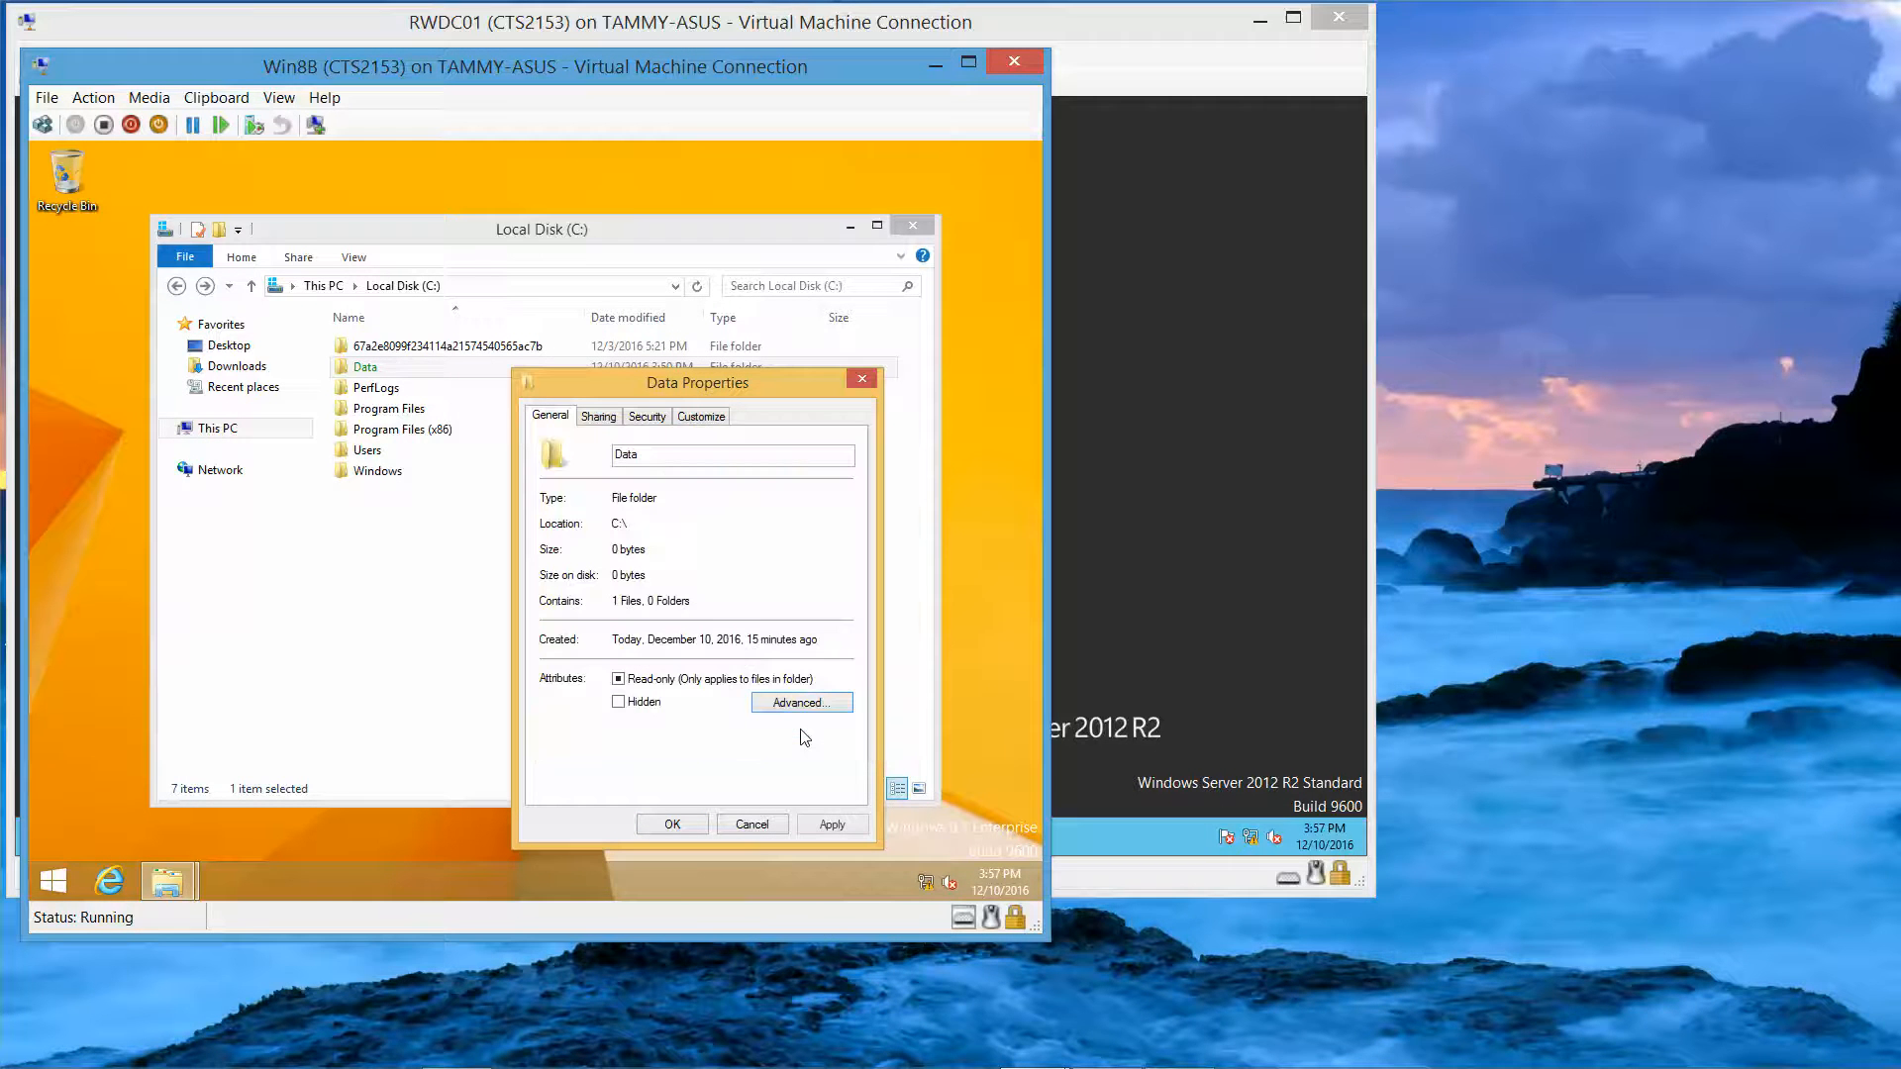
click(671, 824)
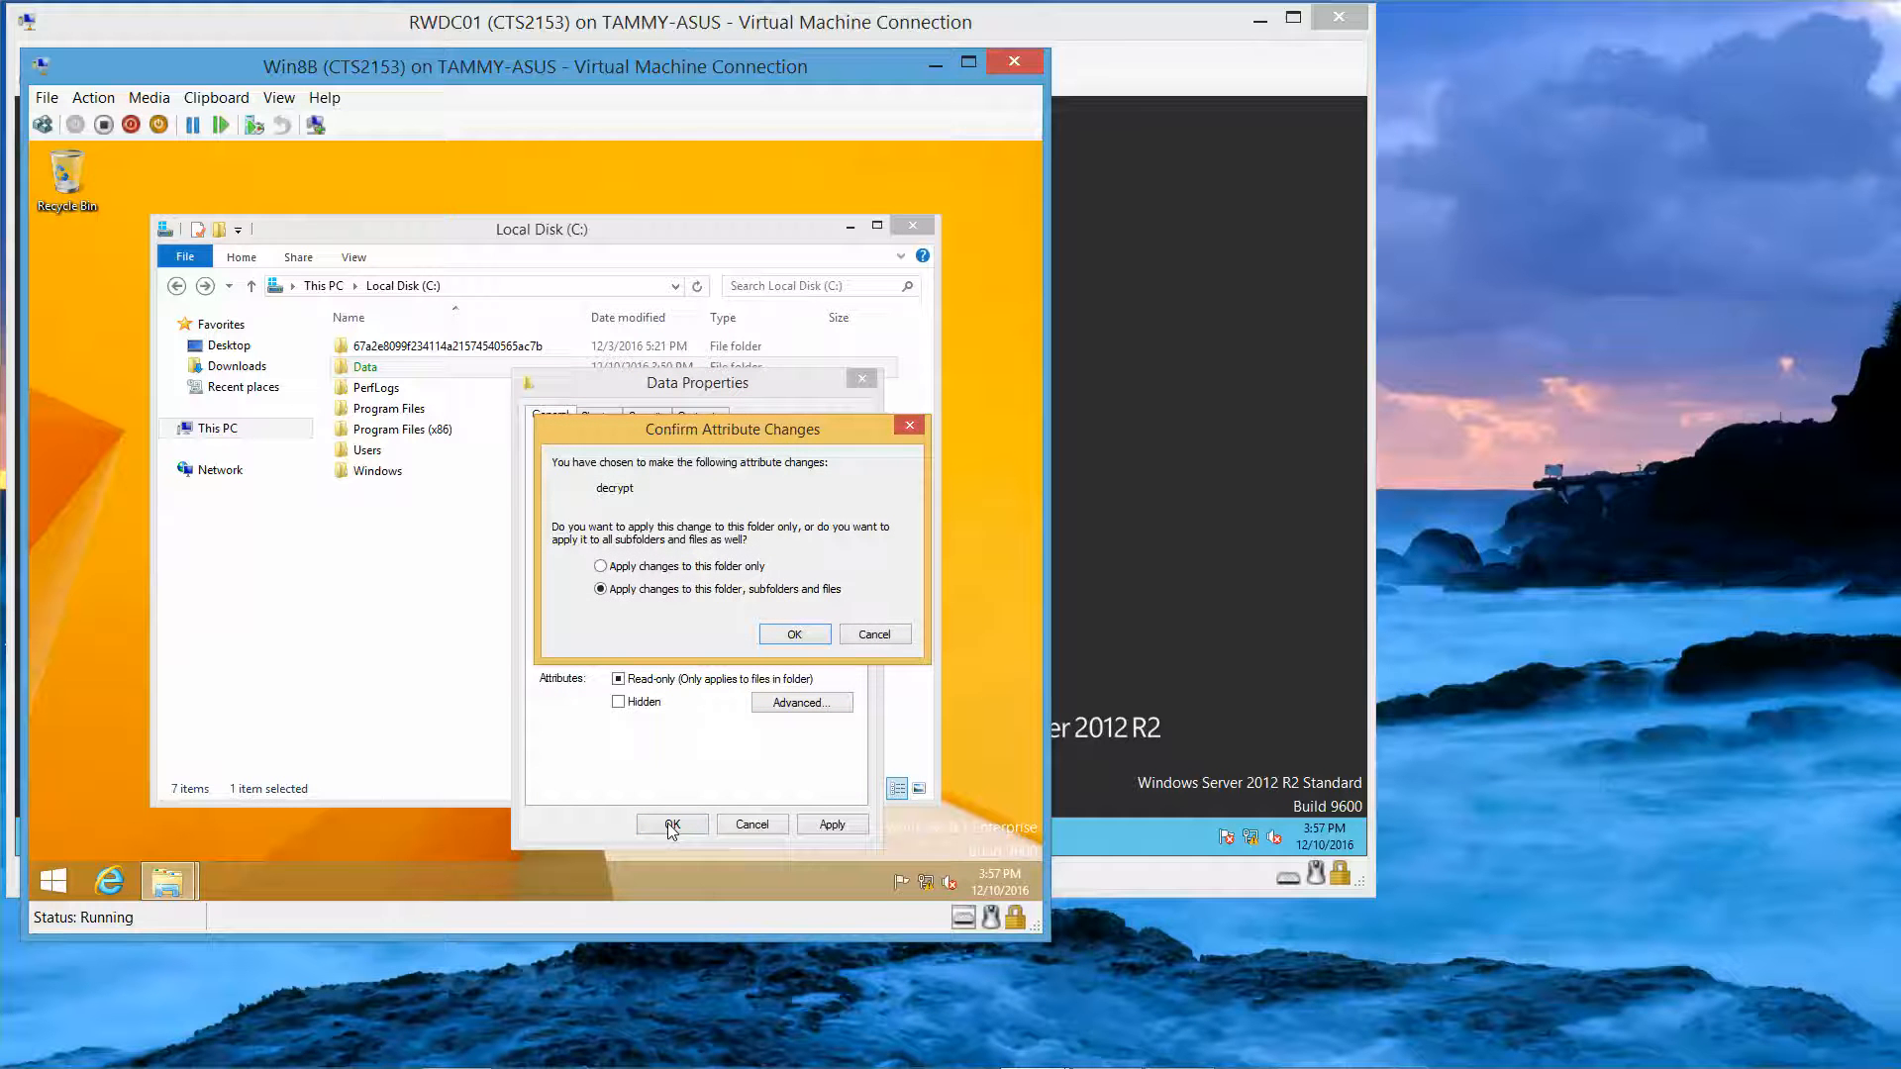
click(789, 638)
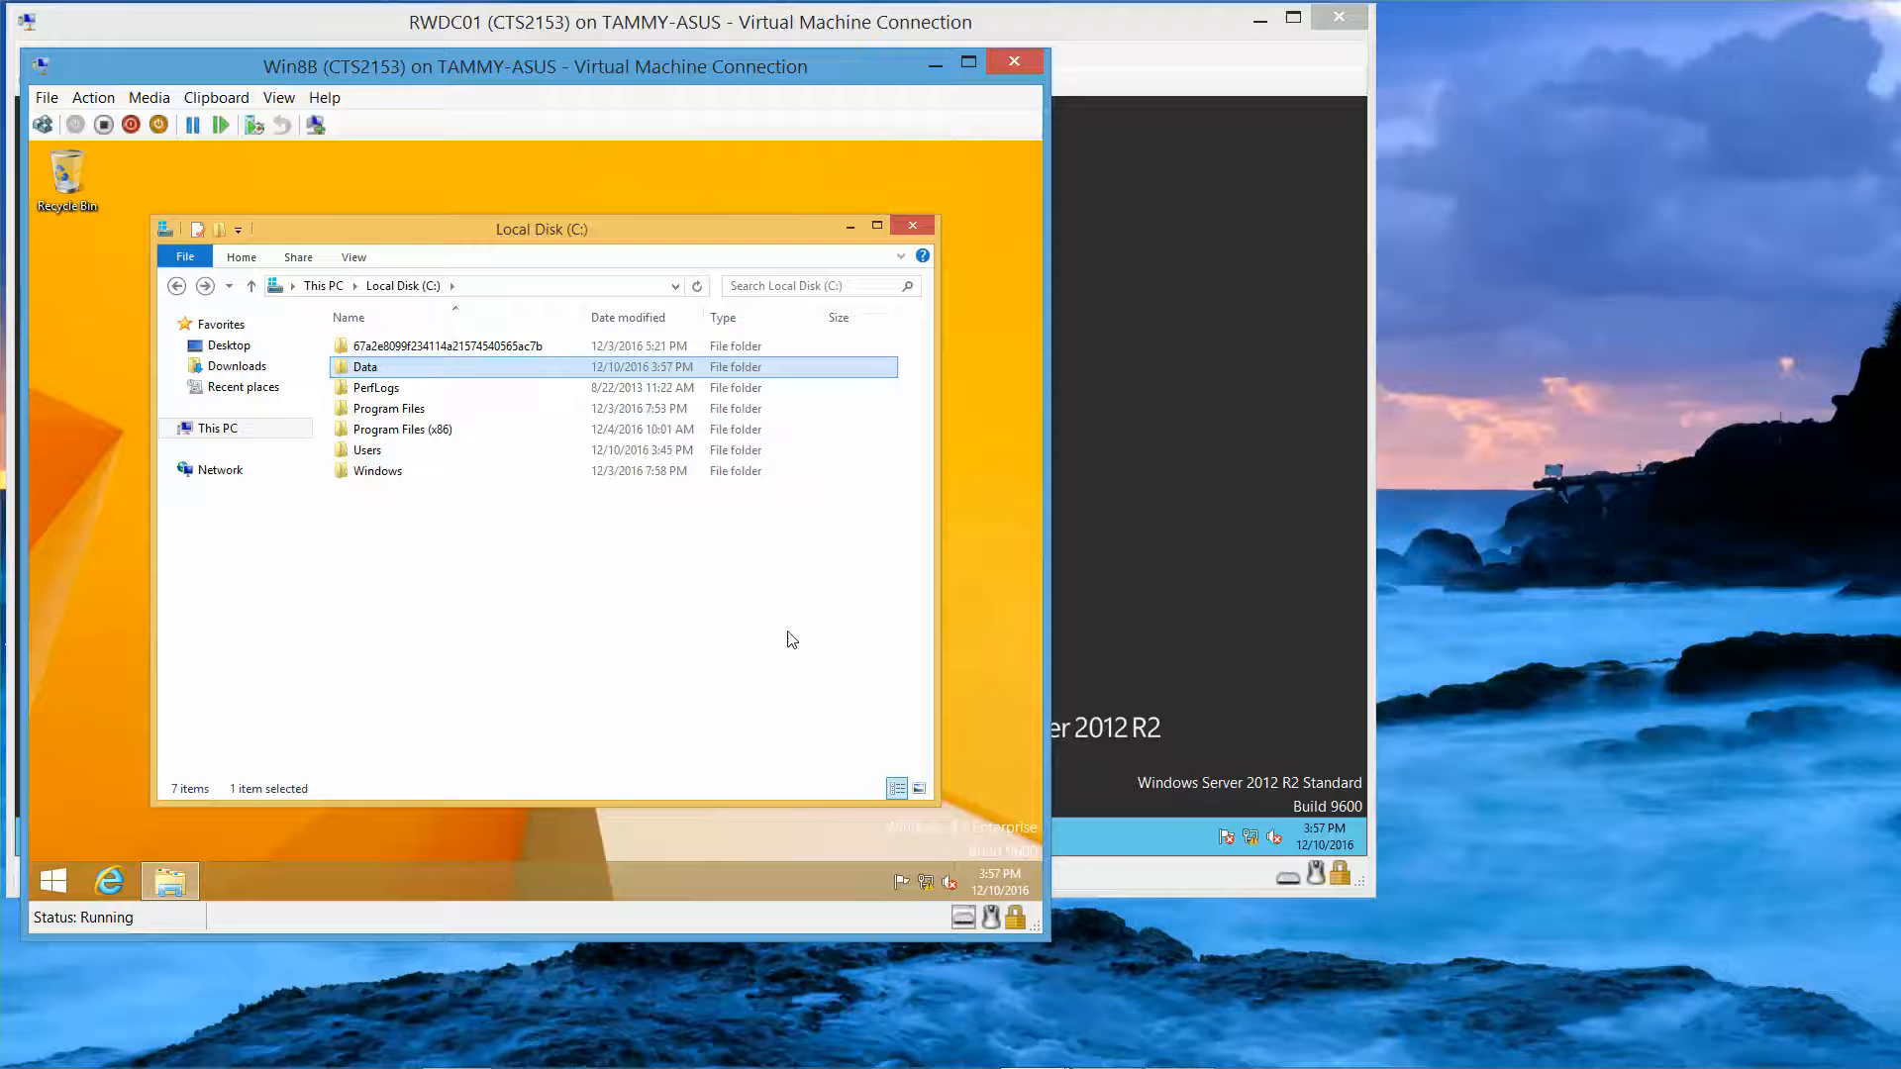
click(912, 225)
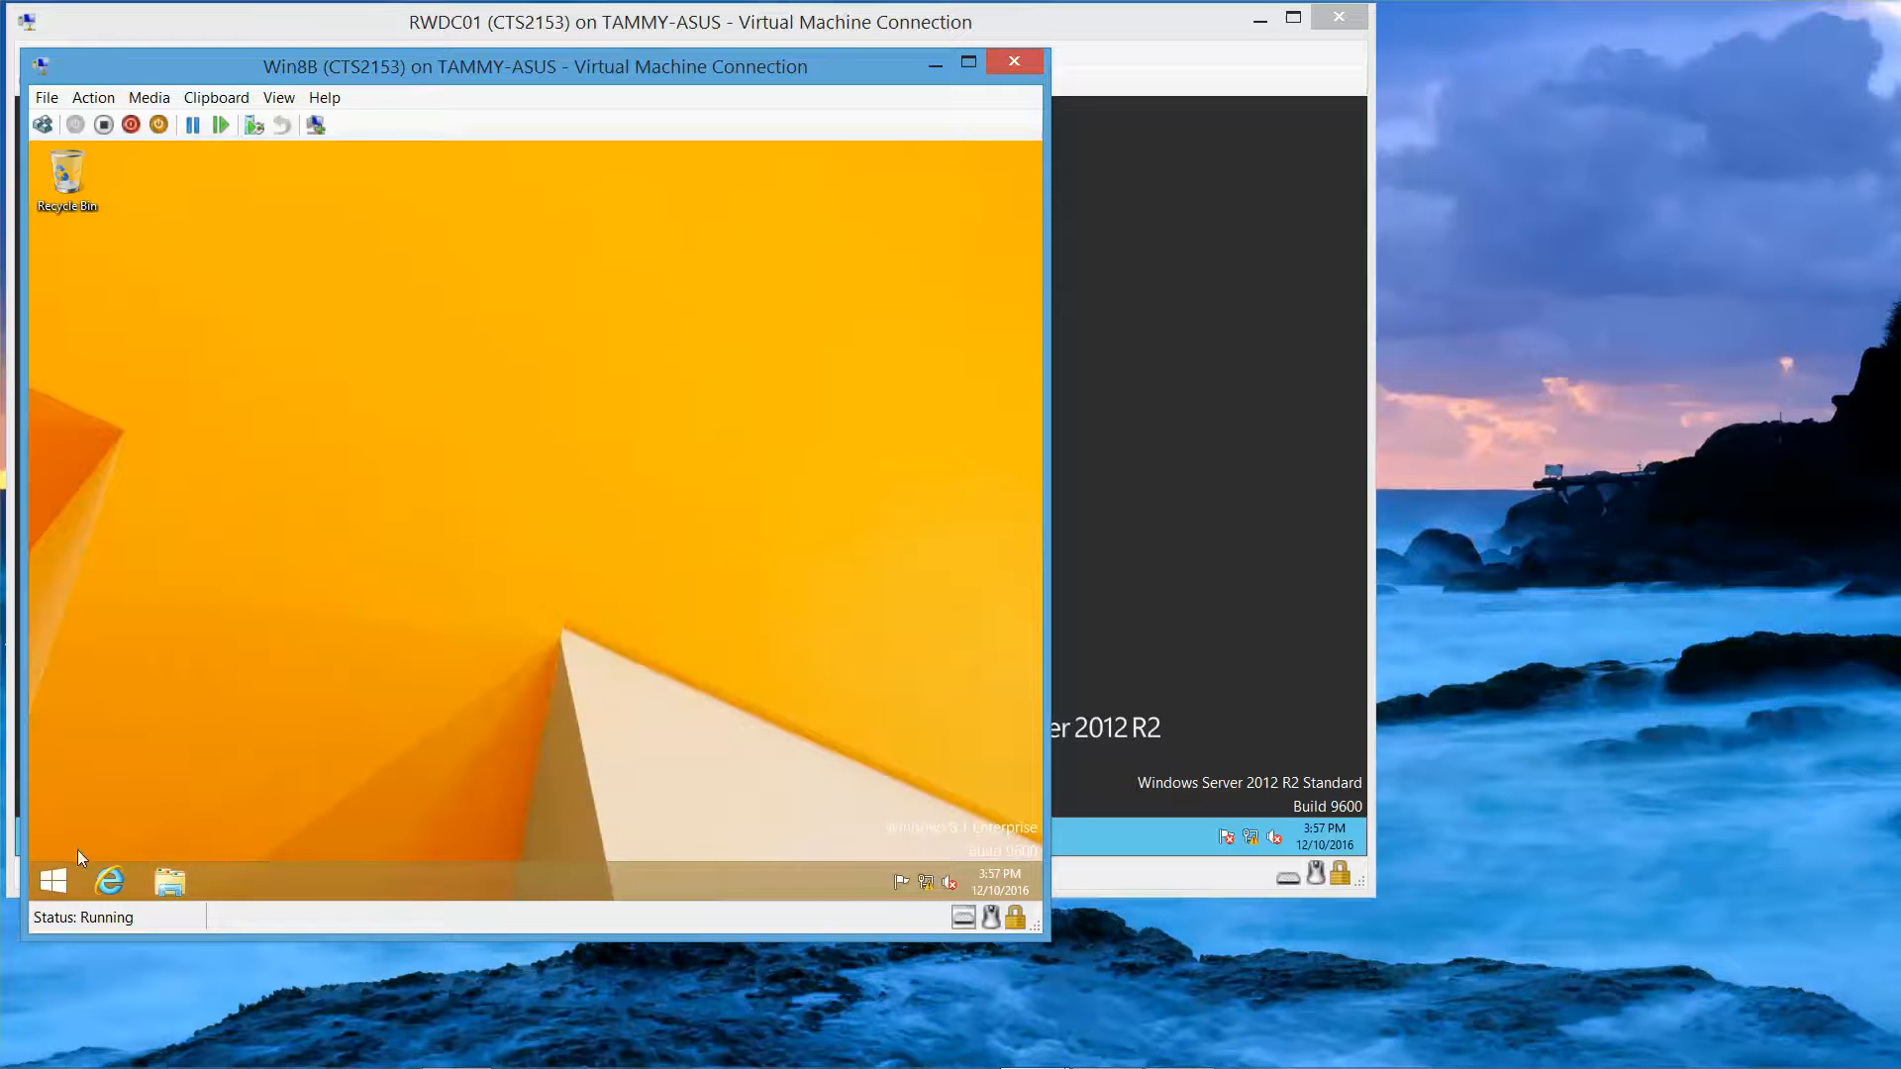
Step: Sign out of Windows and choose to sign in as another user
right_click(45, 898)
mouse_move(182, 851)
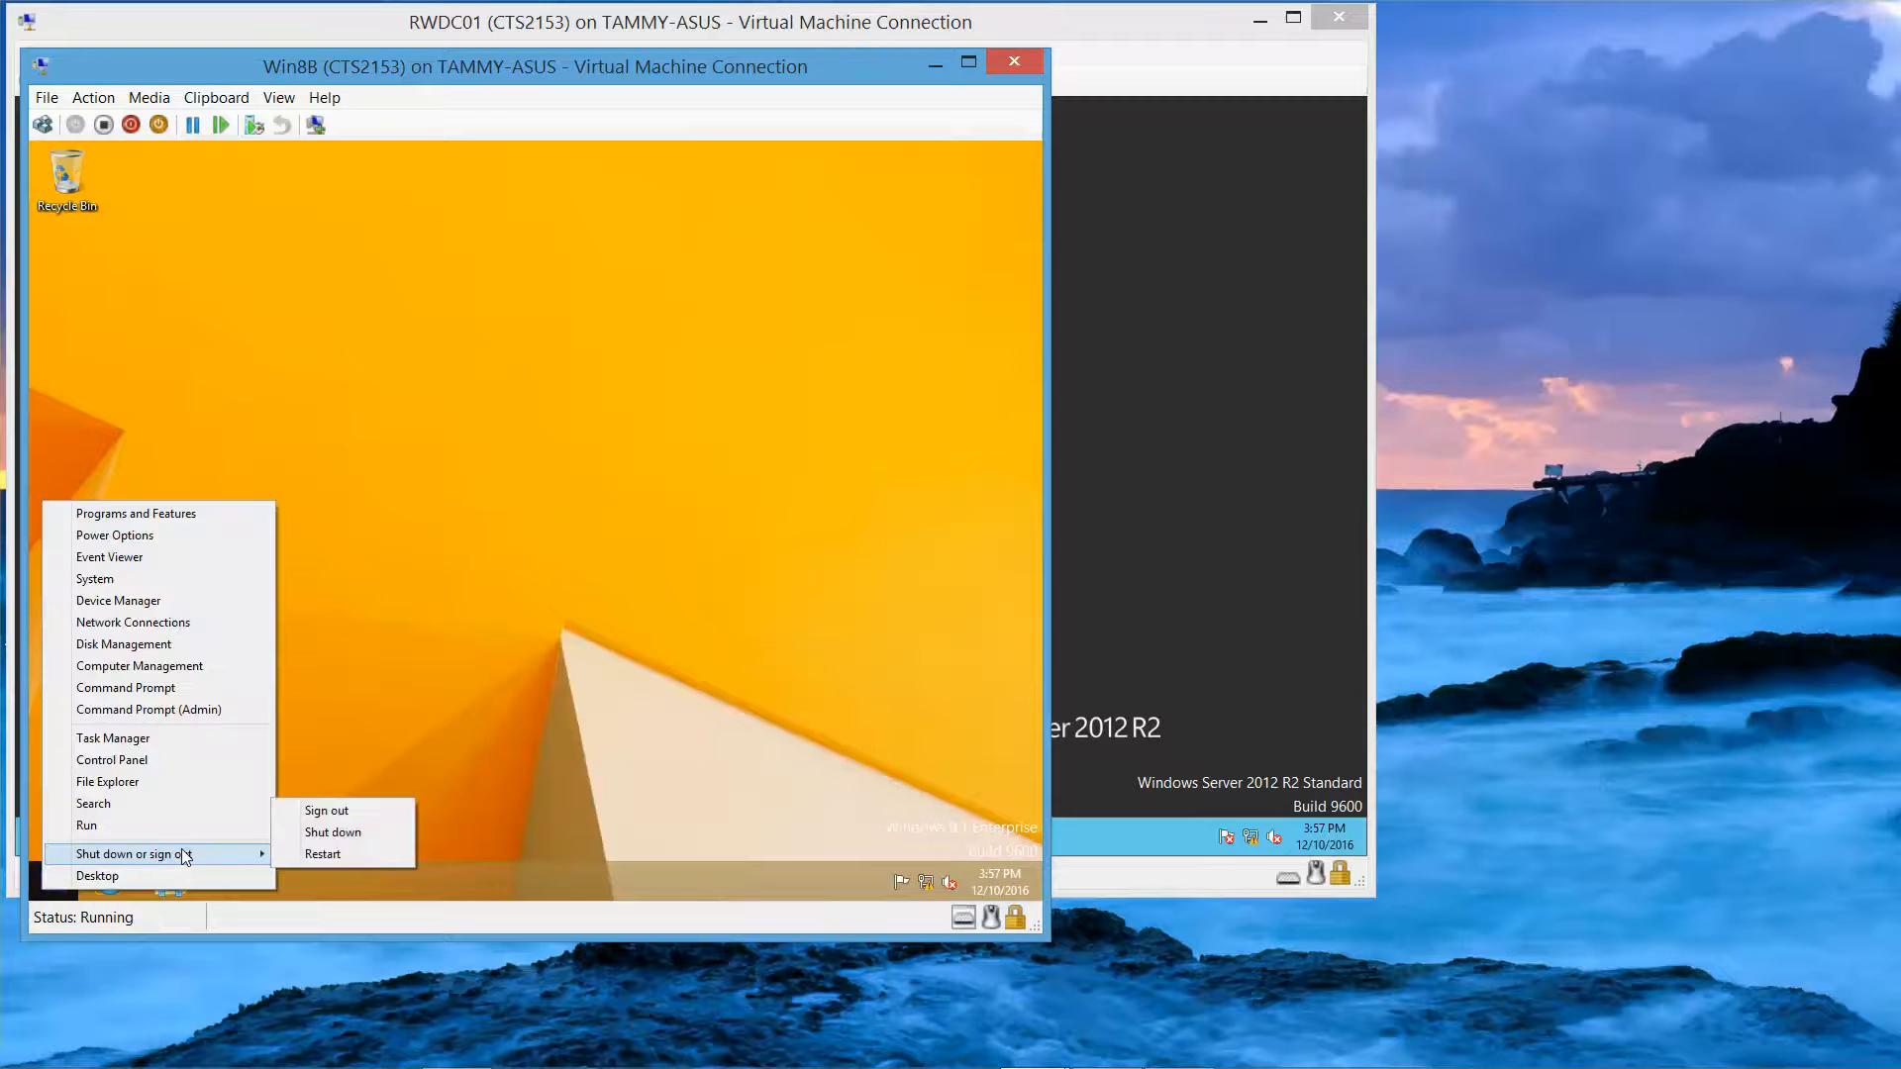
click(358, 806)
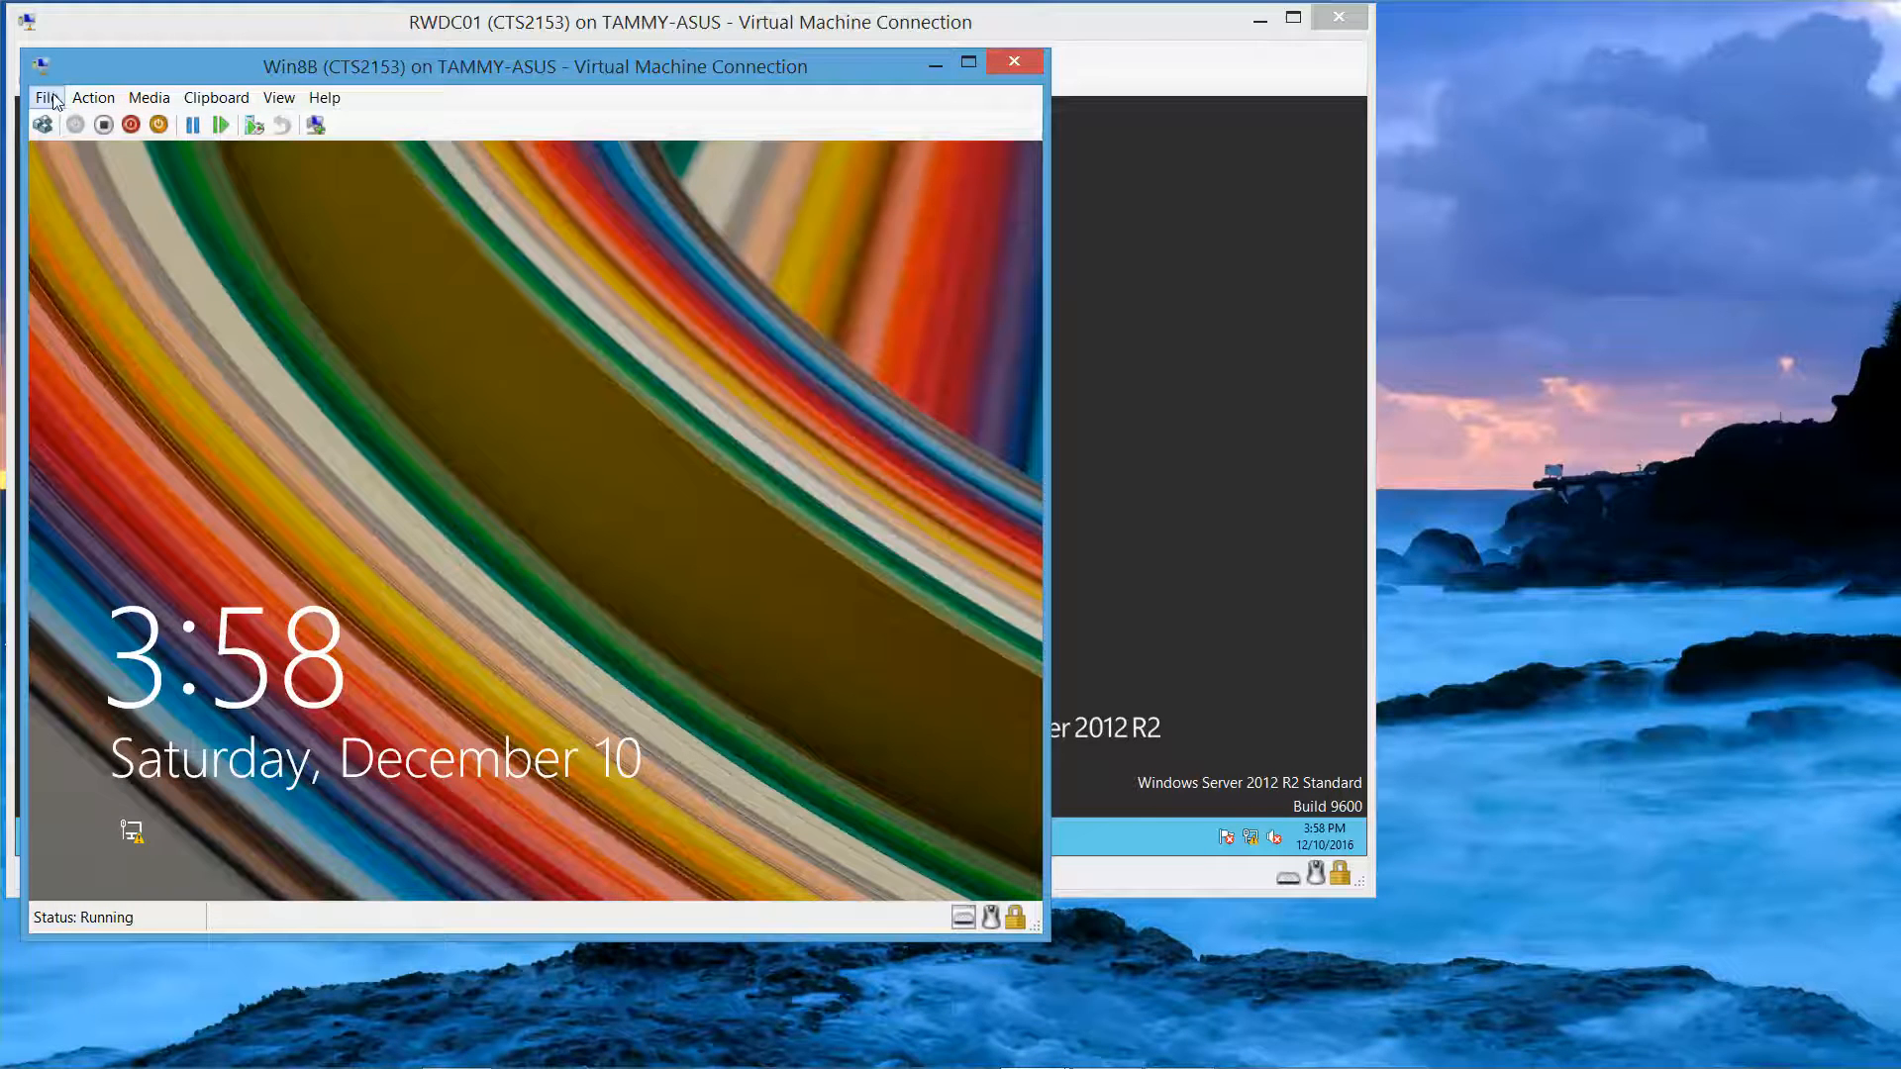
click(44, 124)
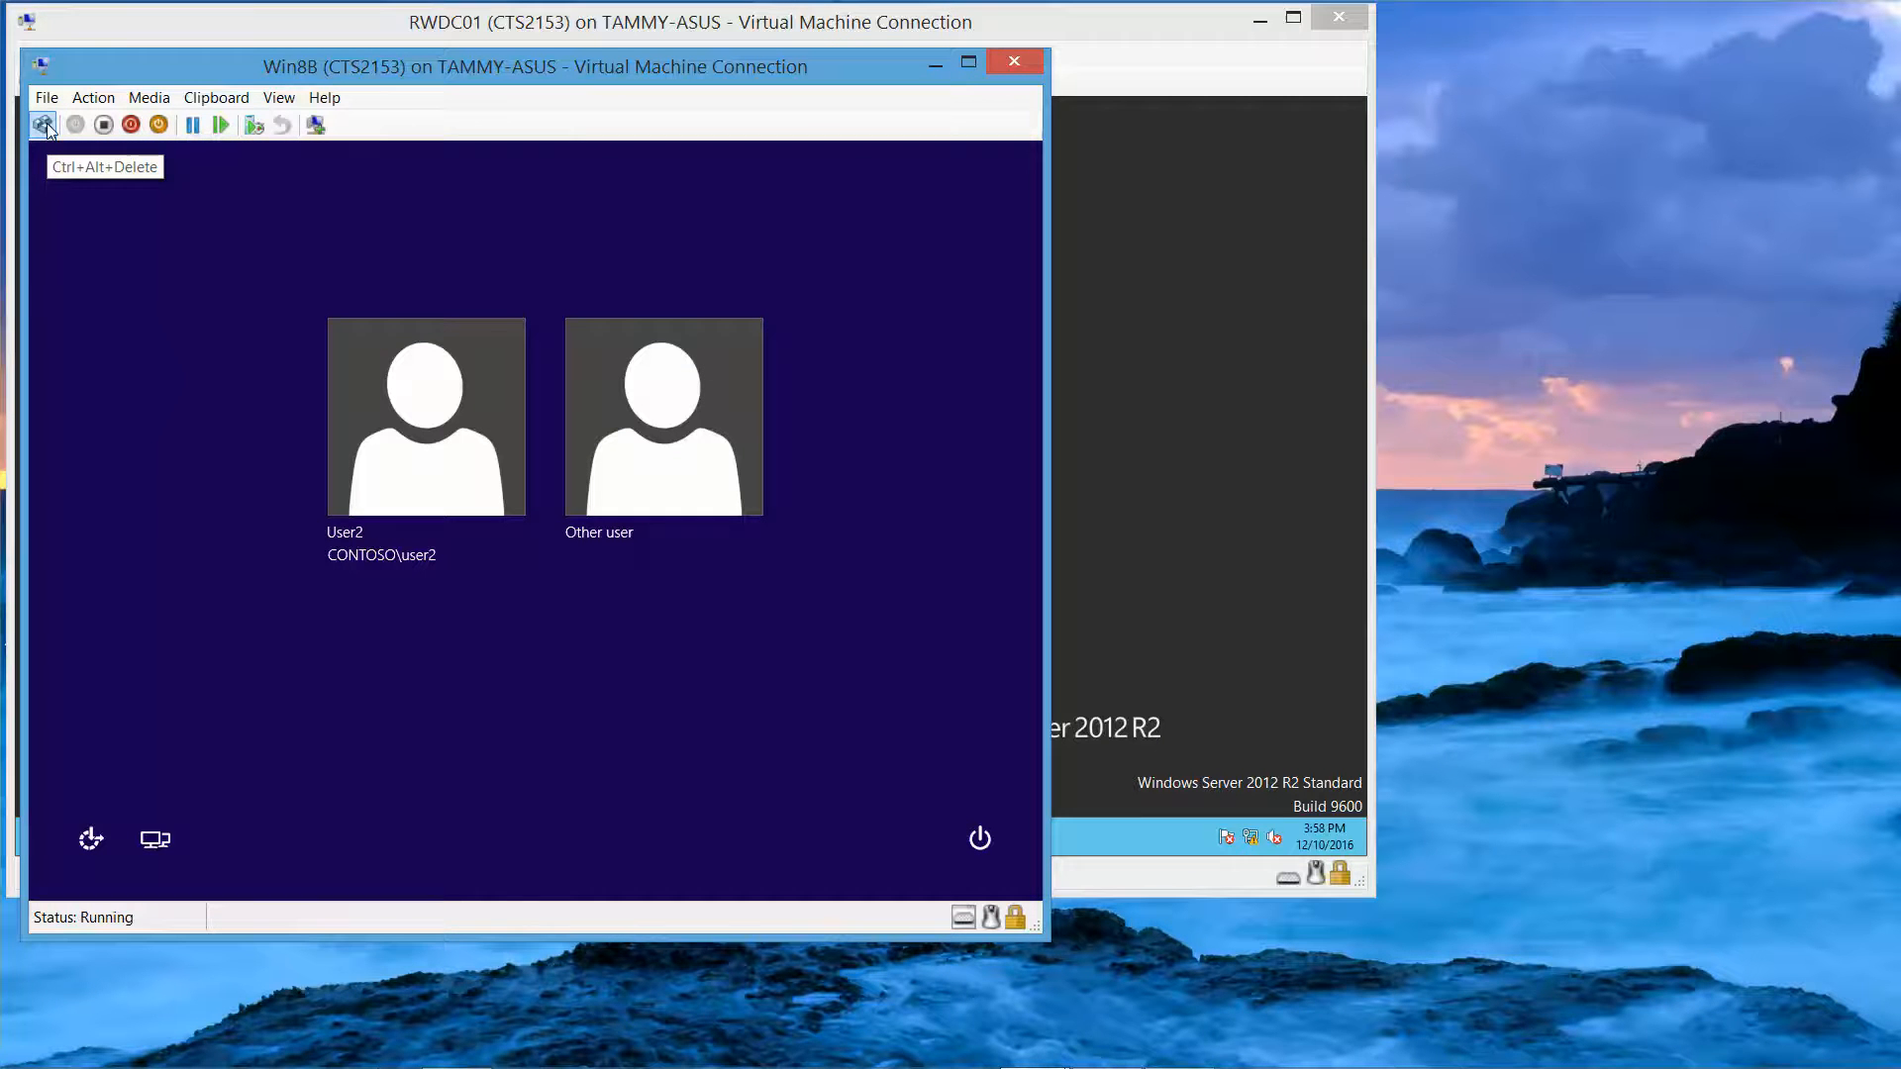
mouse_move(601, 1068)
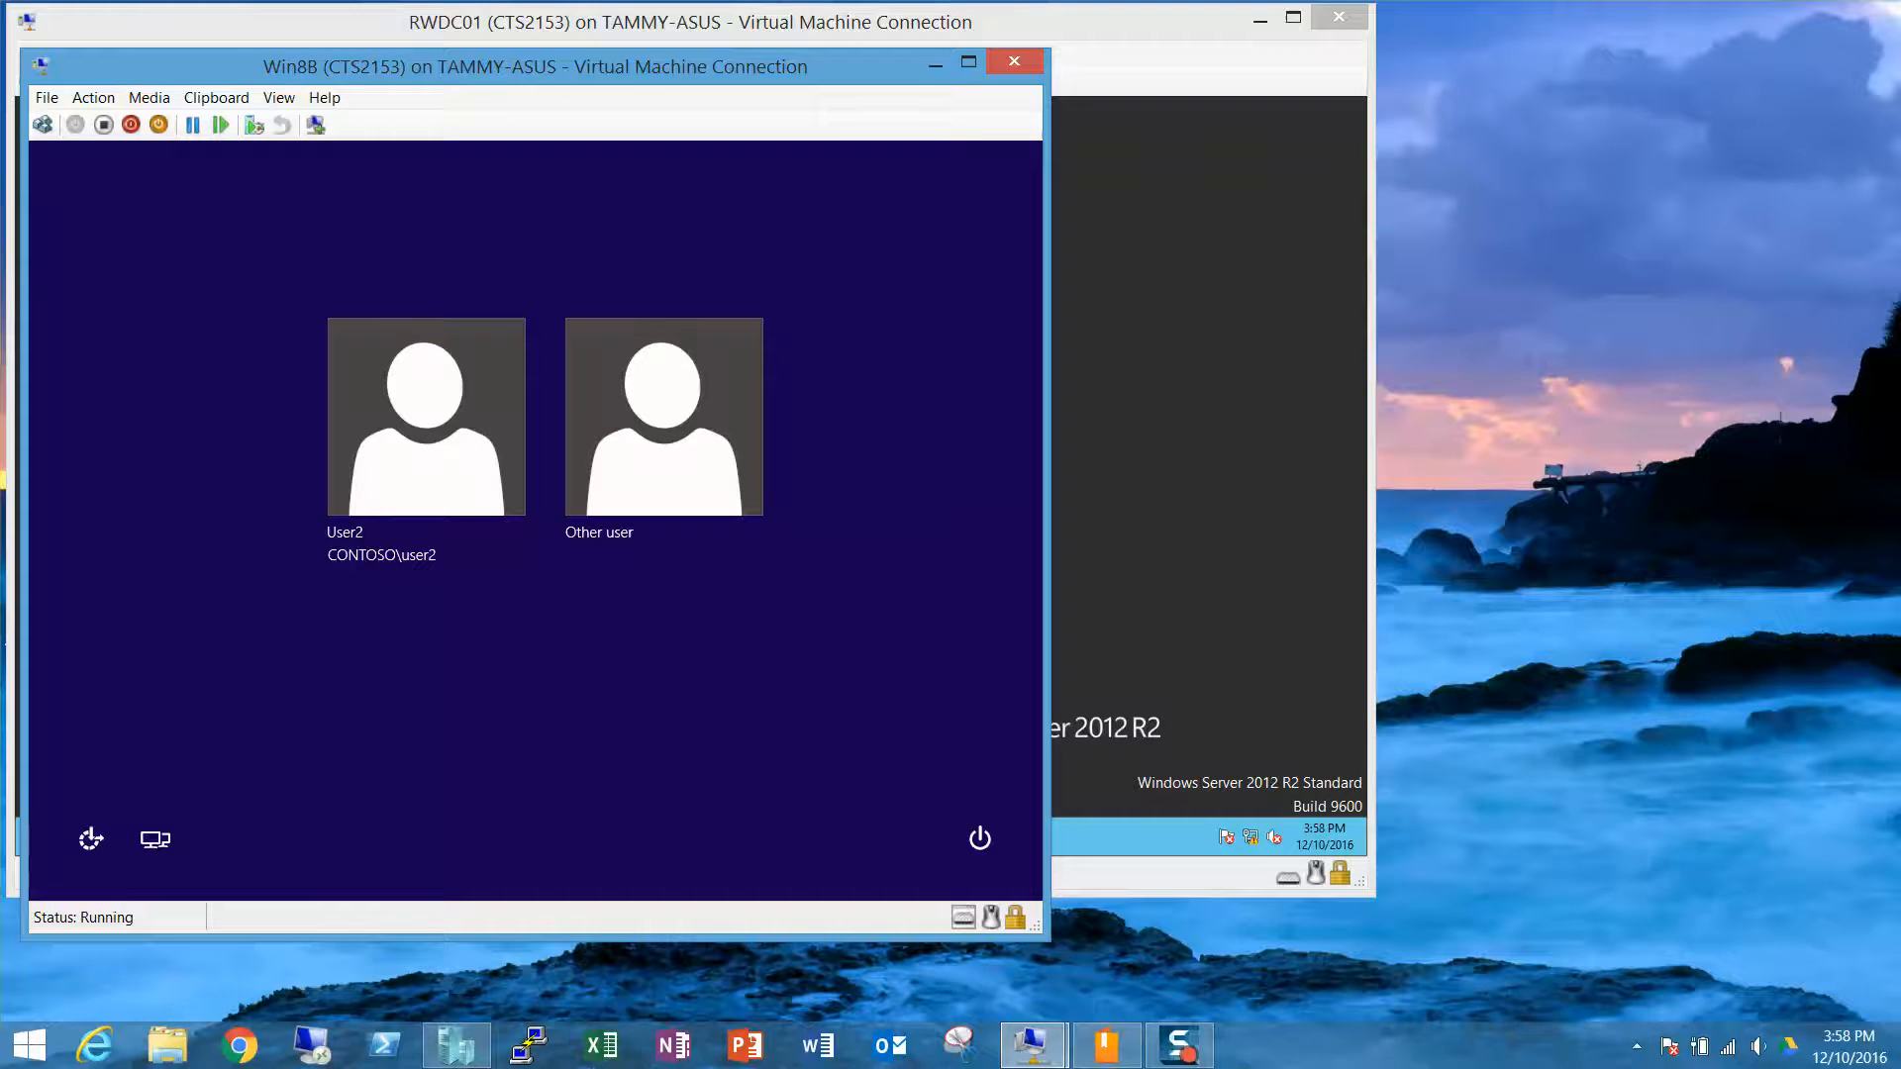
key(Right)
key(Return)
Step: Sign in as the CONTOSO domain administrator, re-entering the password, and open Local Disk (C:)
text(c)
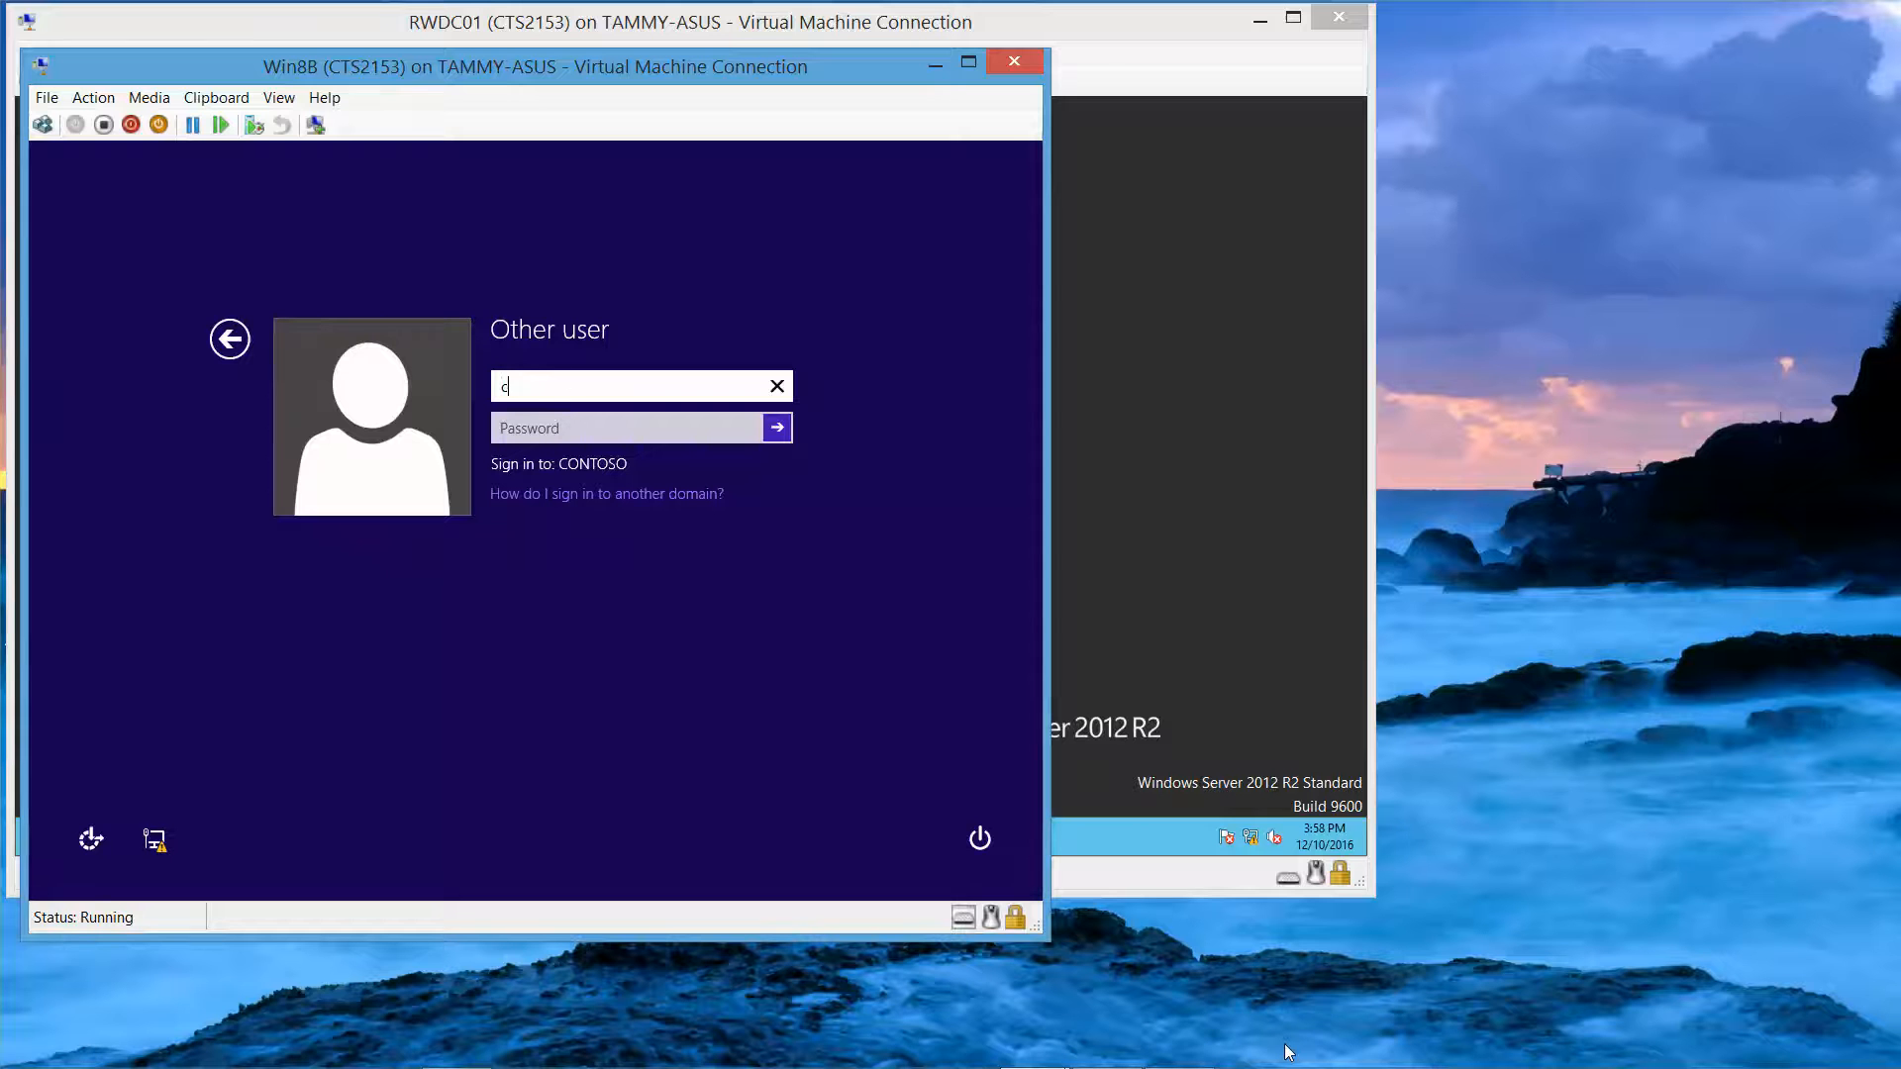
text(ontoso\administrator)
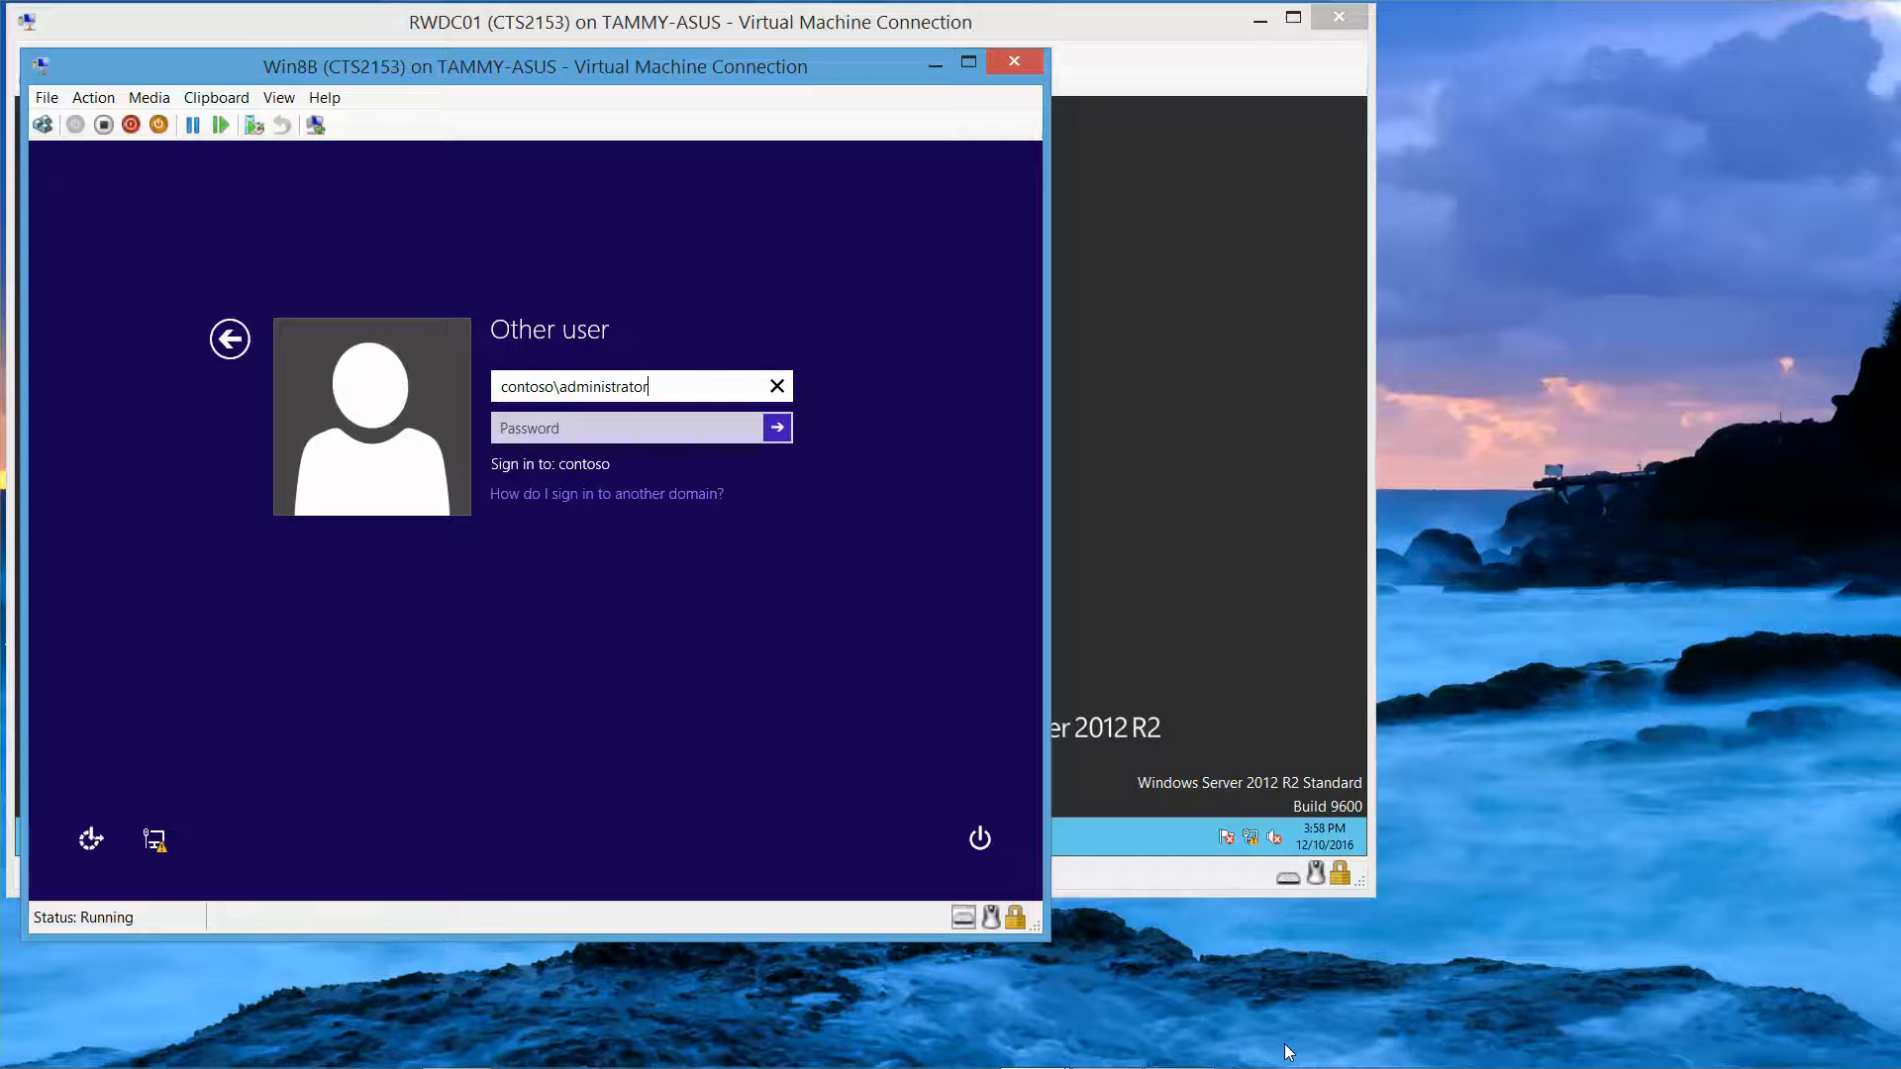
key(Tab)
text(Pa$$)
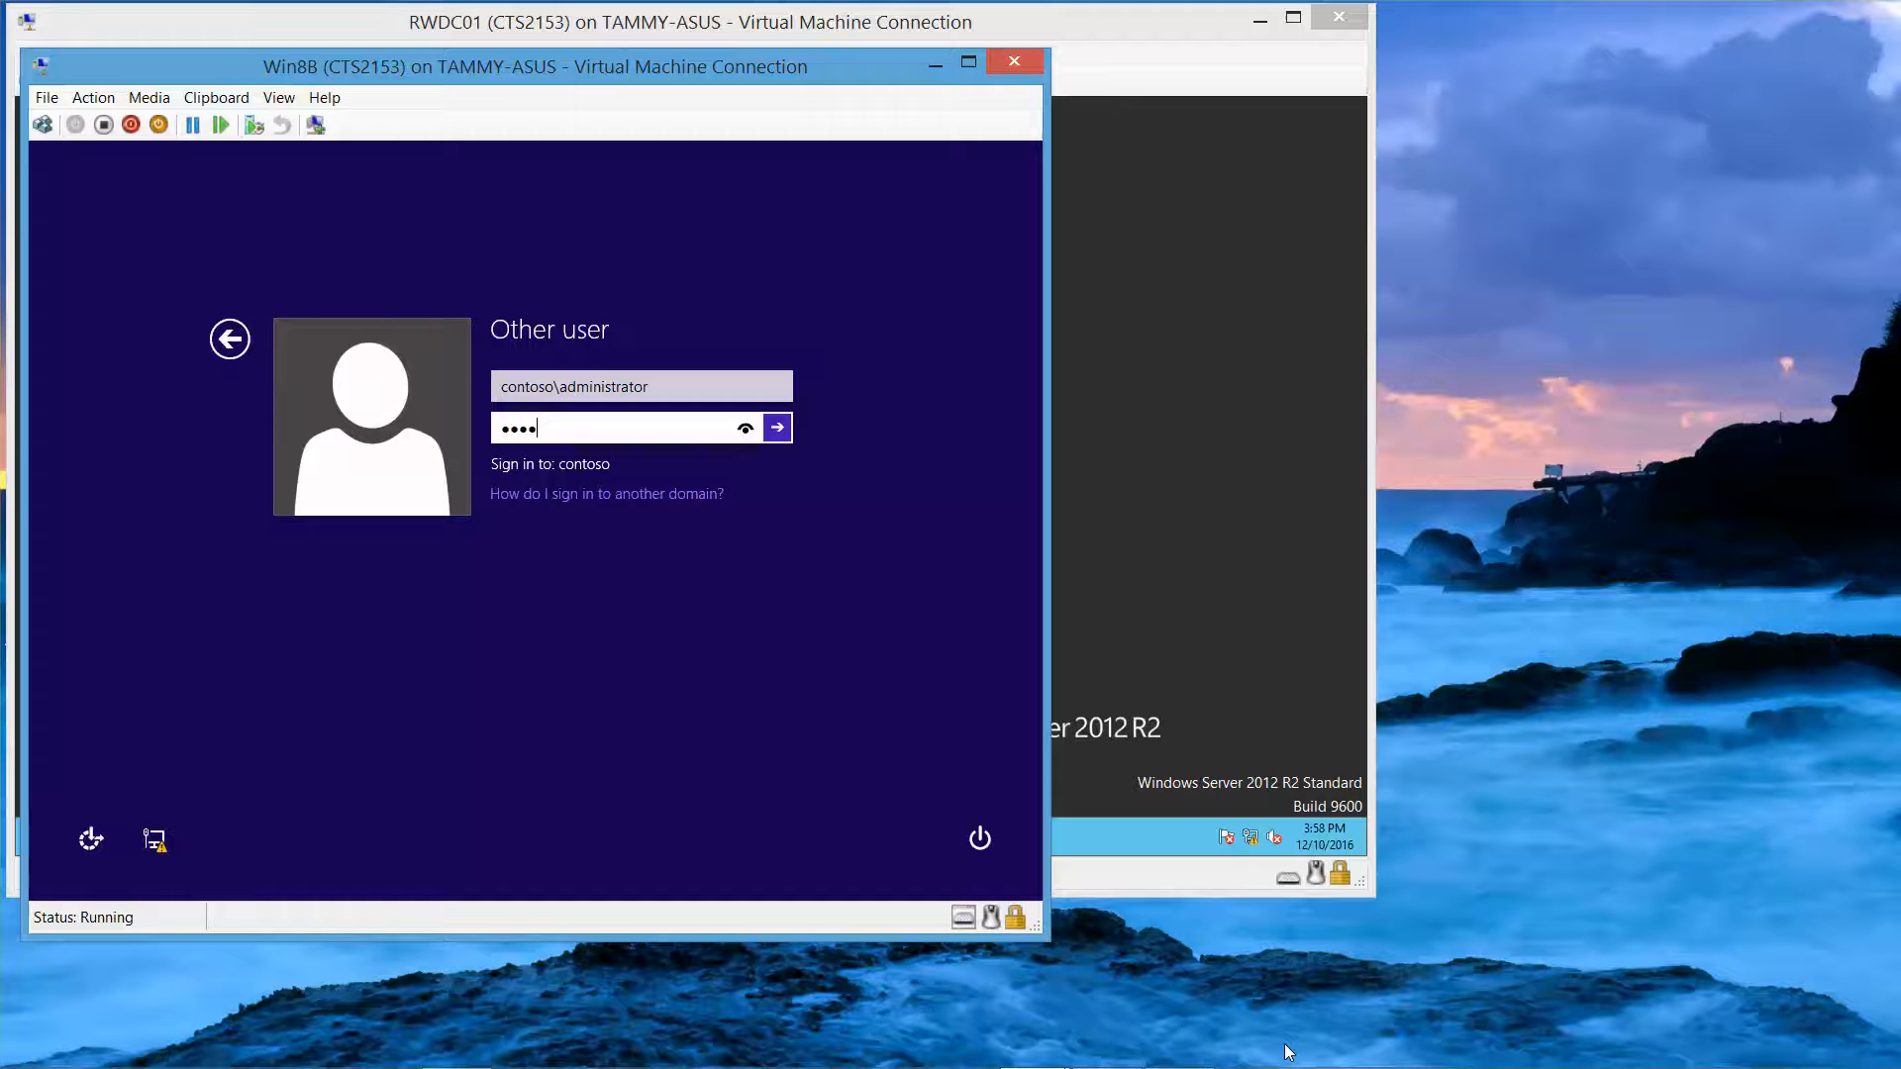
text(w0rd)
key(Return)
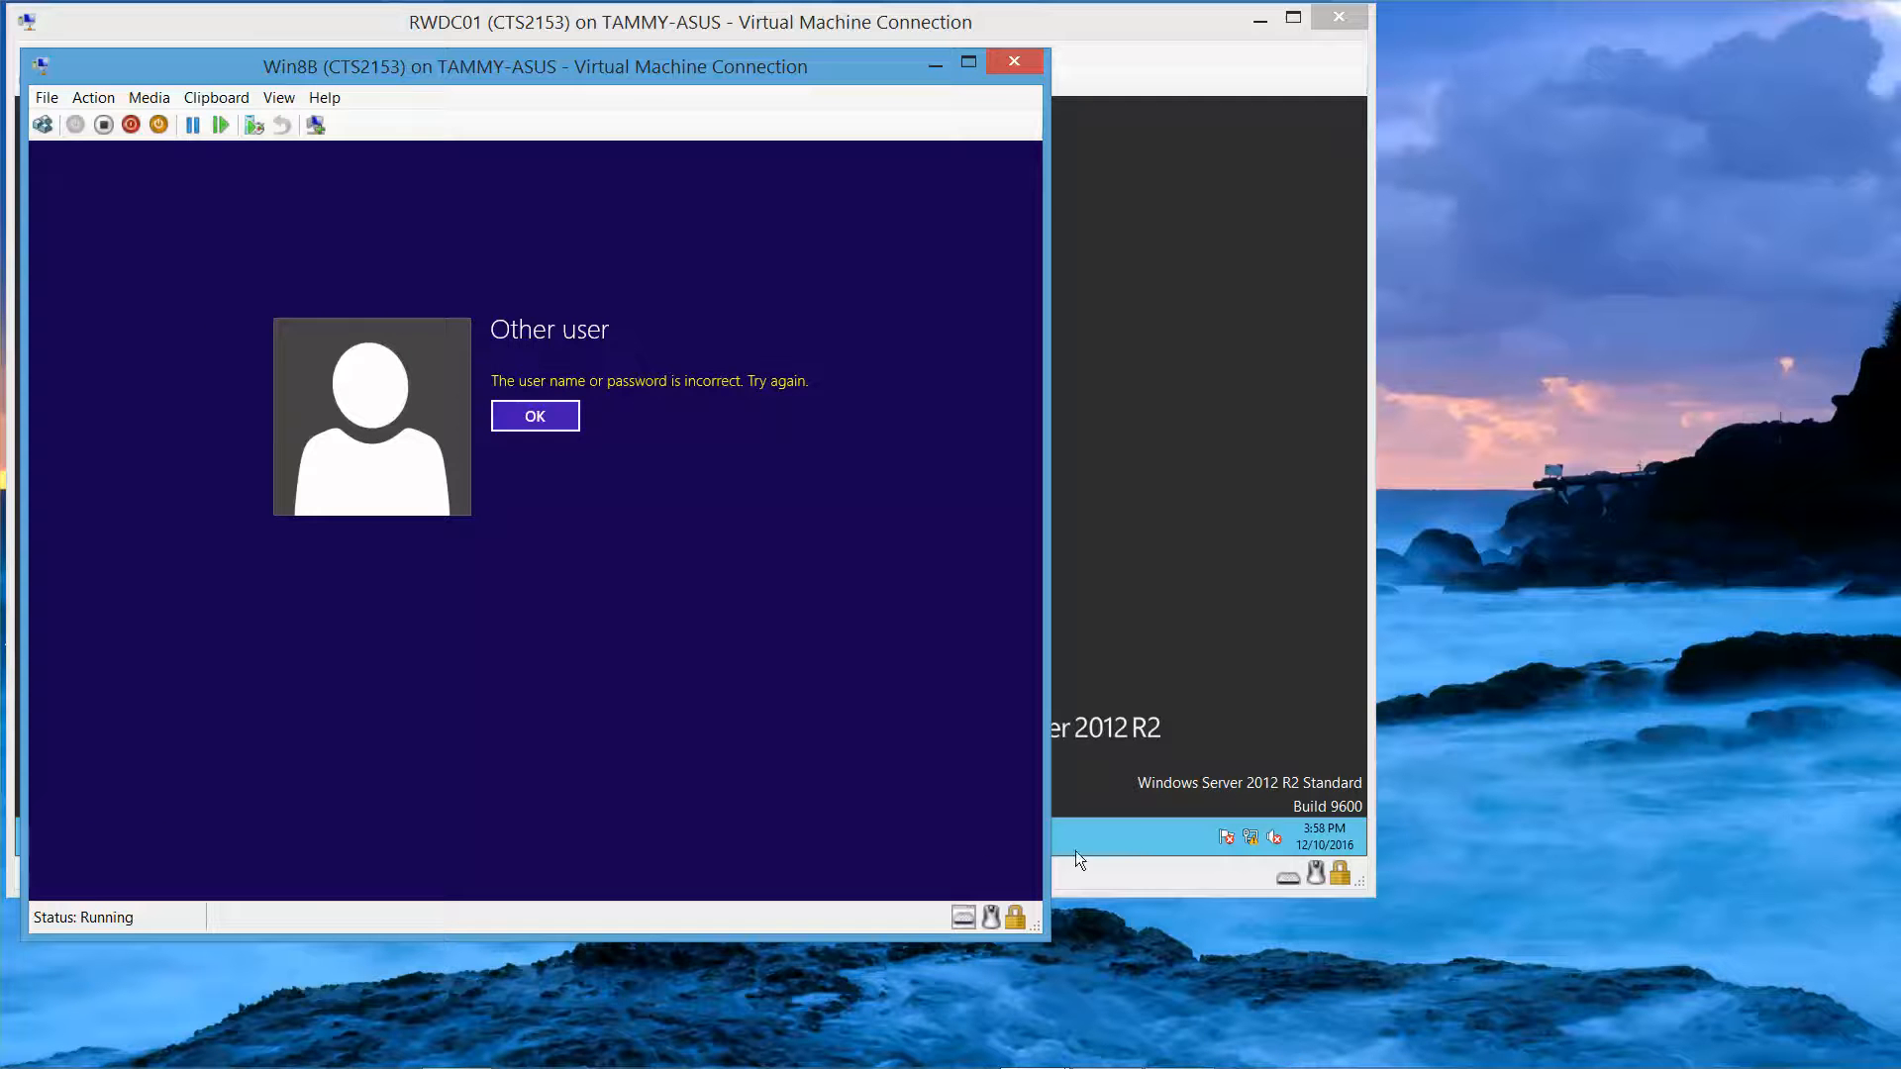
click(549, 421)
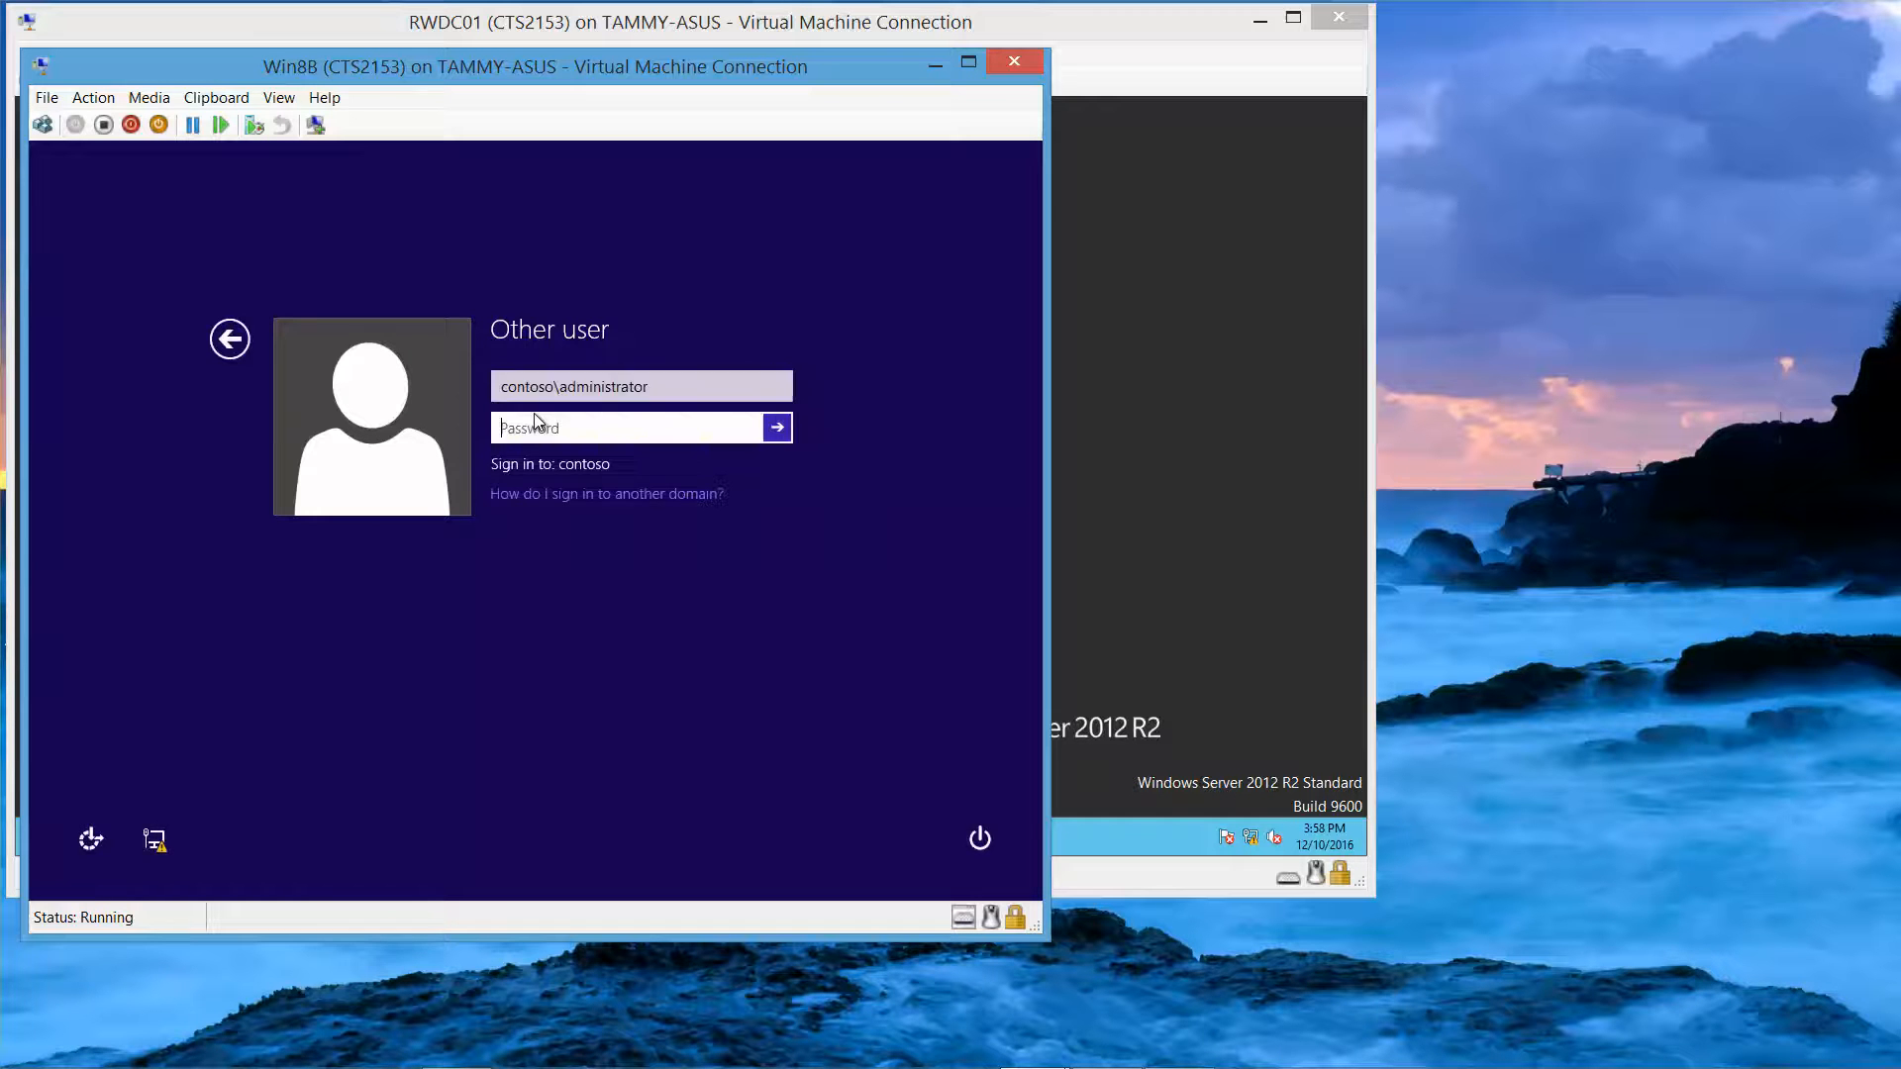
text(Pa$$w0rd)
key(Return)
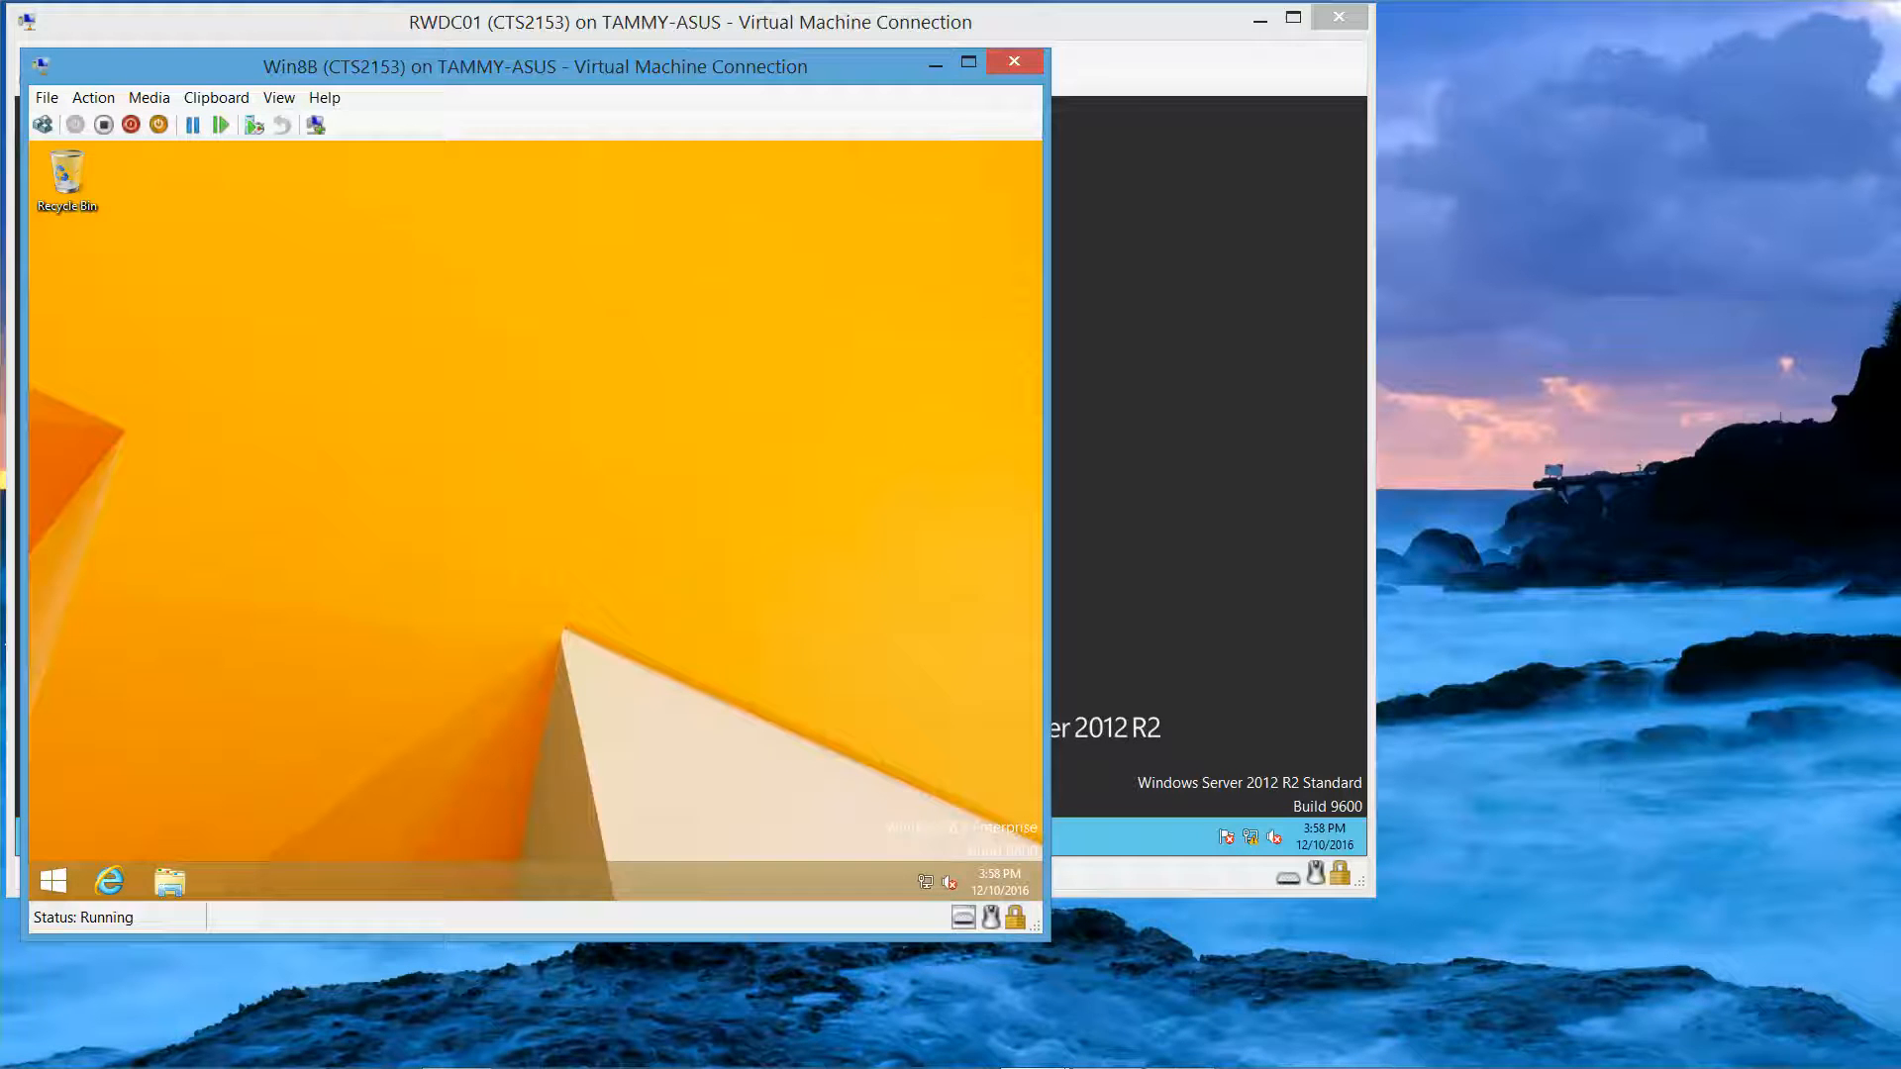
click(173, 881)
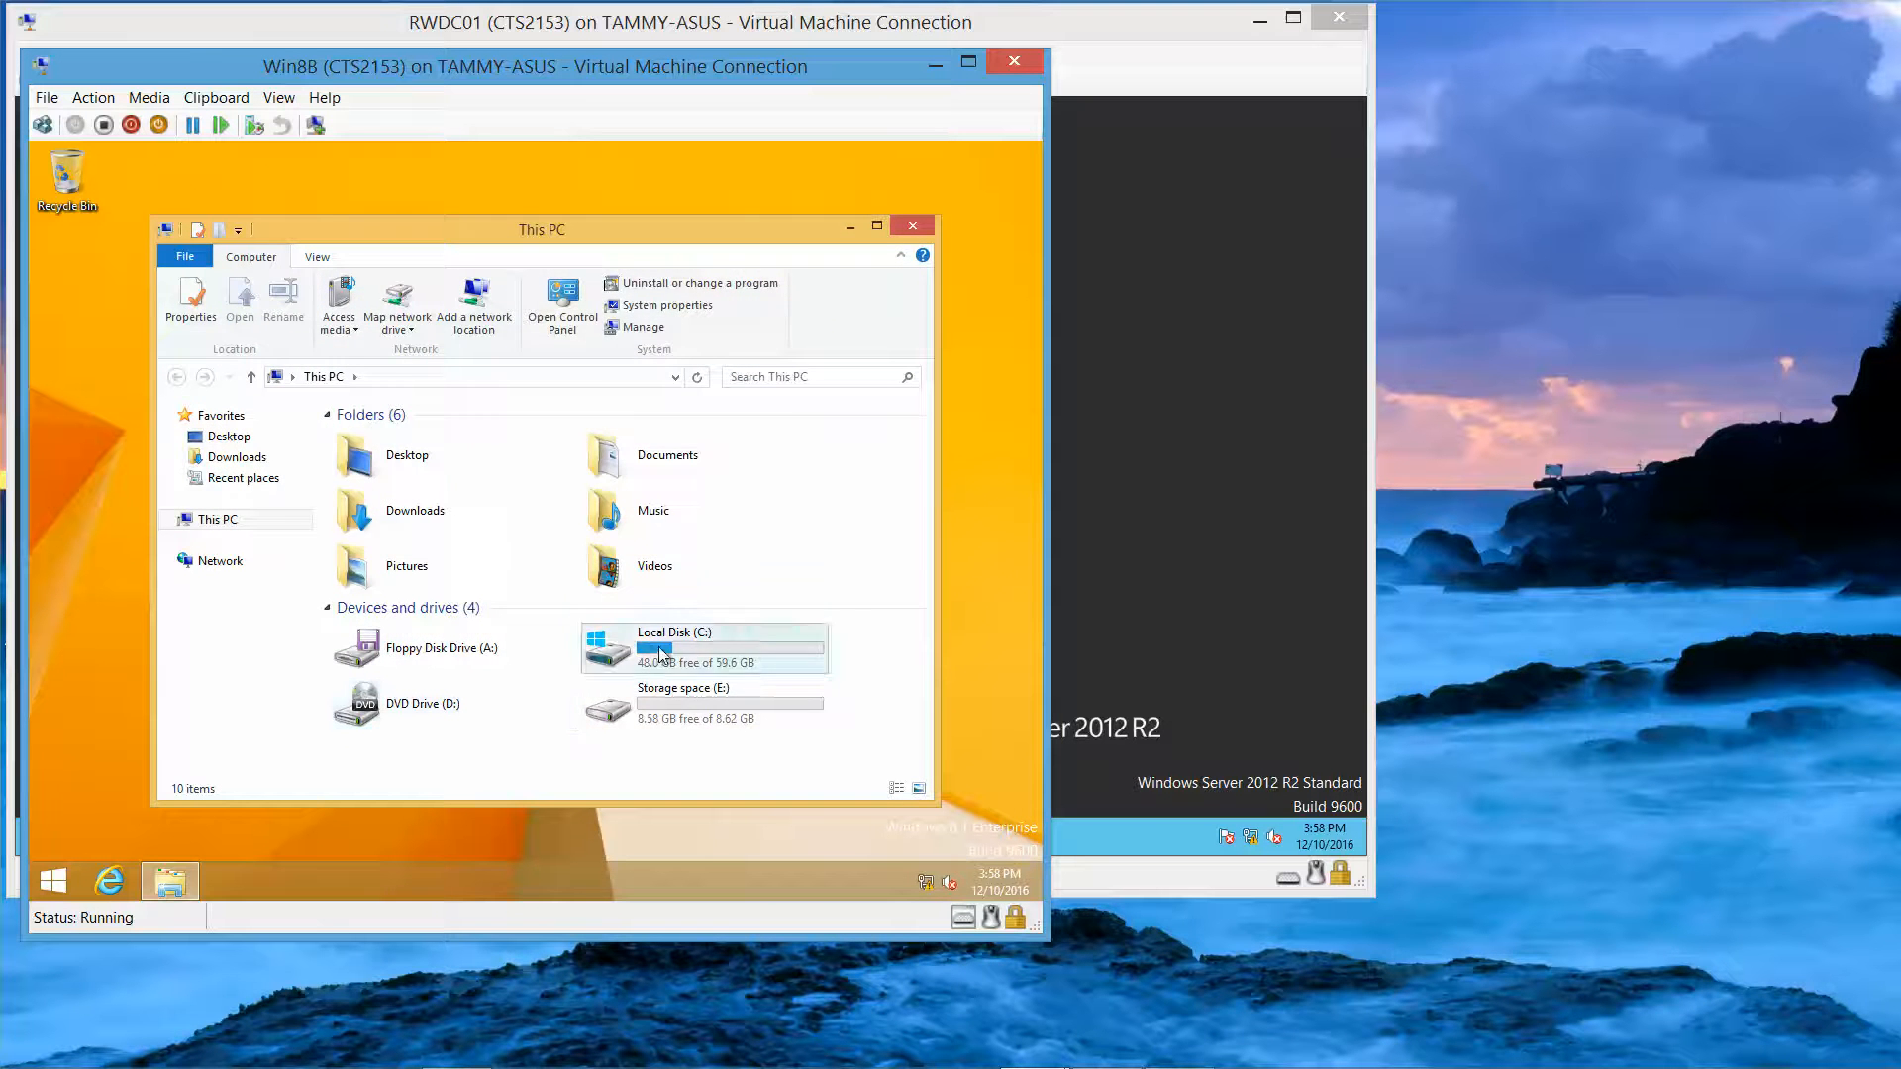
double_click(660, 653)
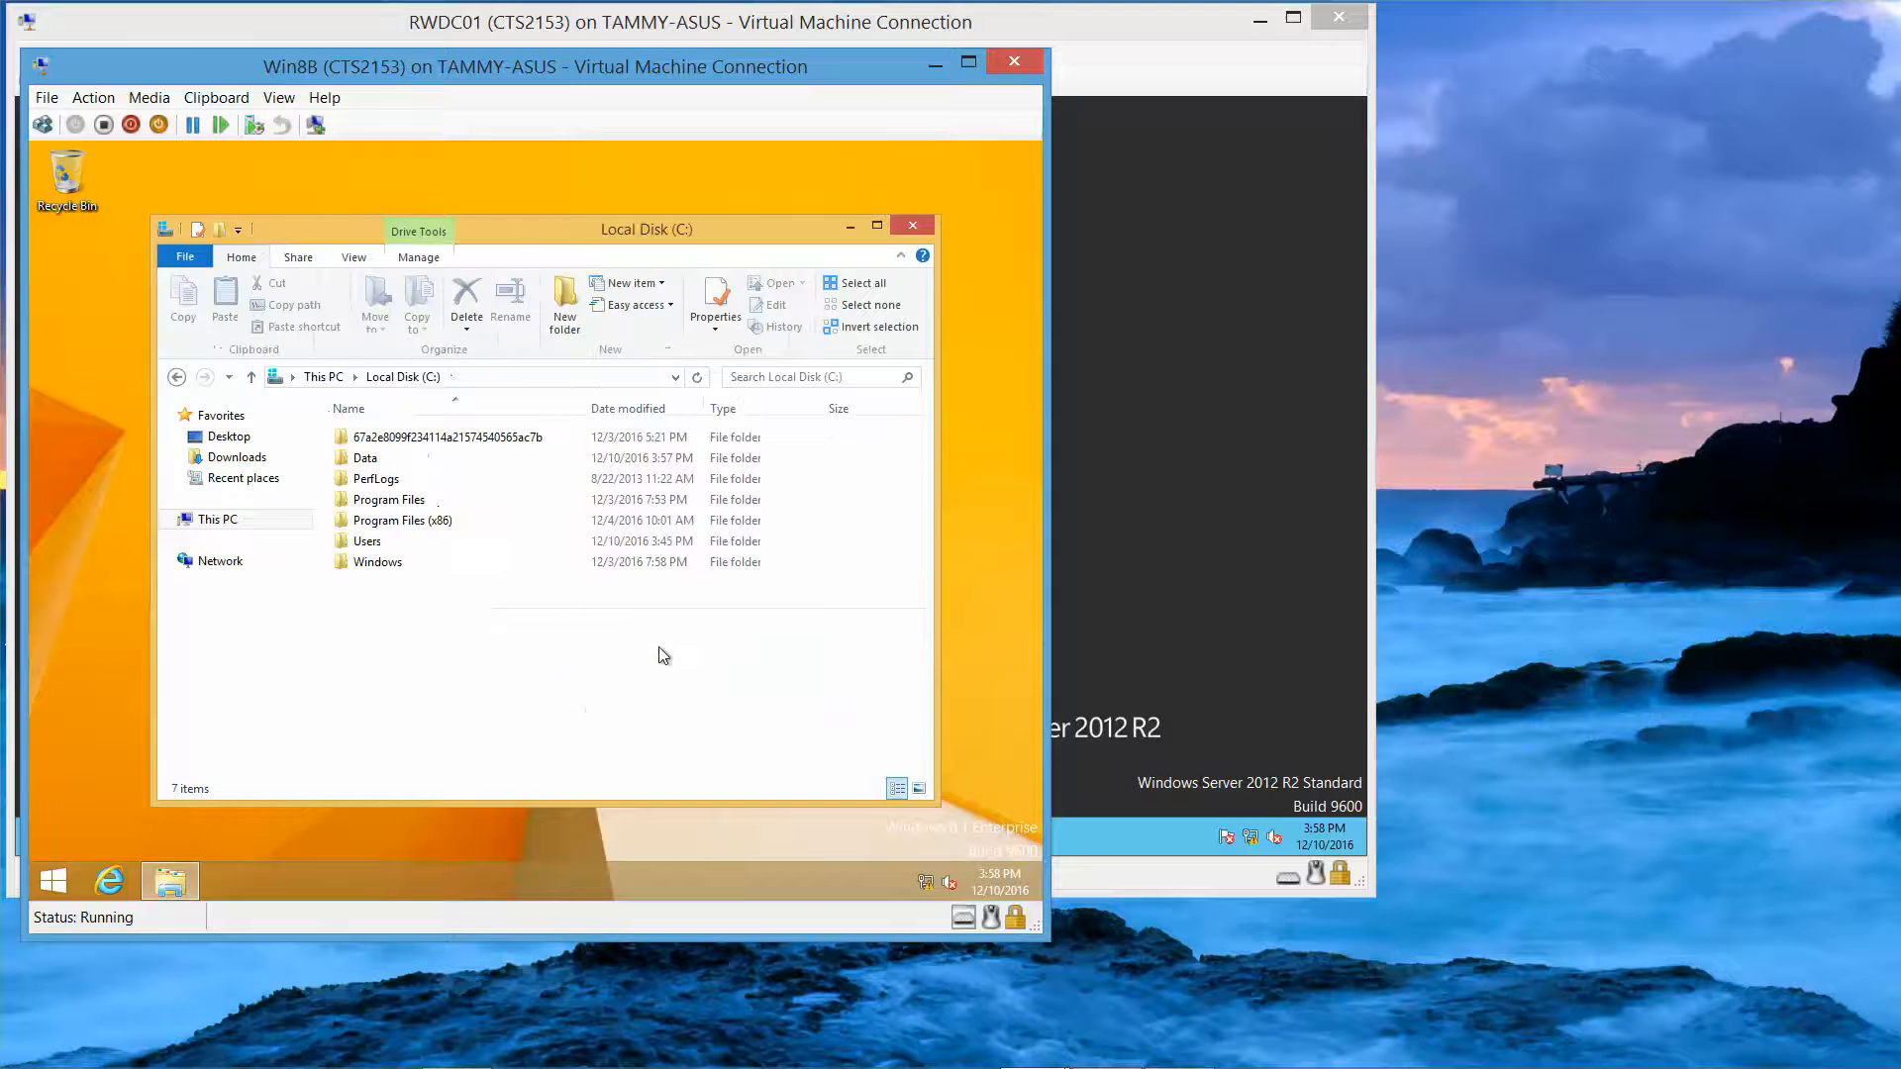
Step: Open C:\Data and set Encrypt contents on Test.txt, choosing to encrypt the file and its parent folder
click(406, 458)
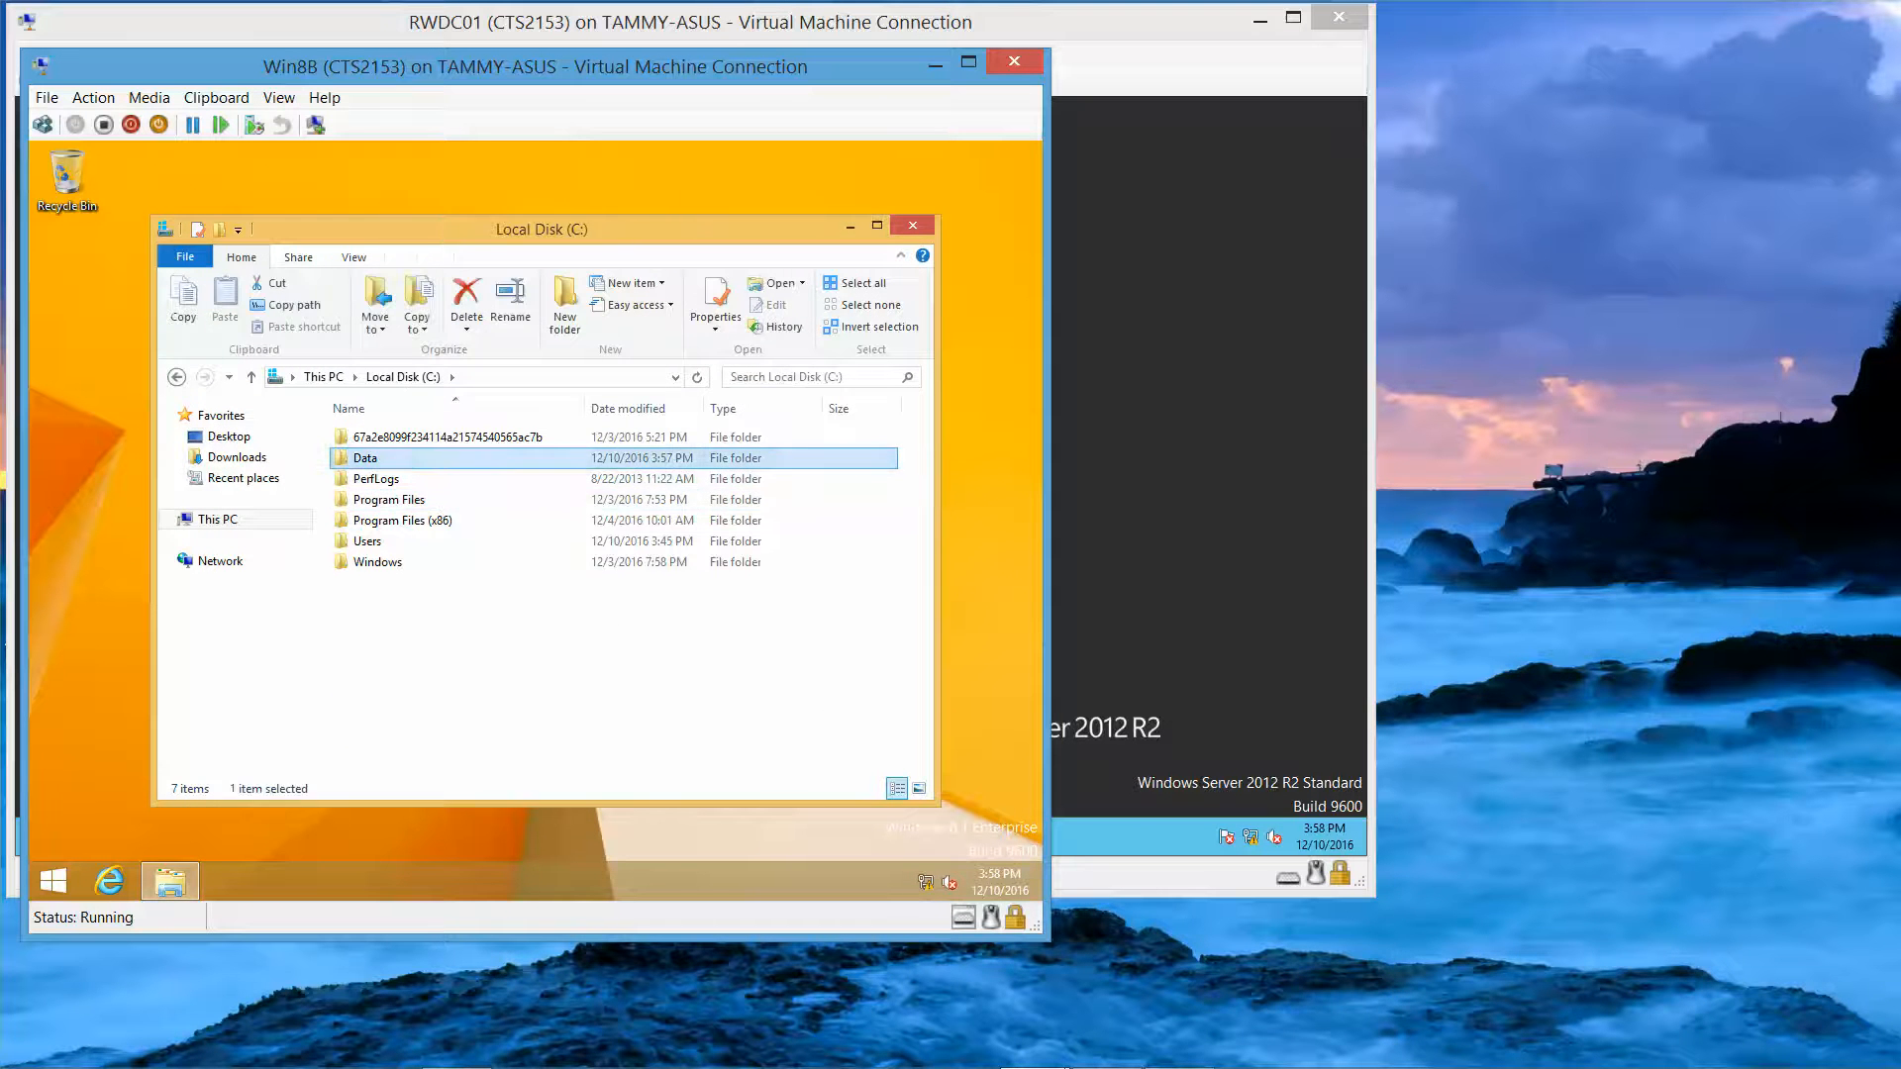
double_click(549, 462)
click(377, 440)
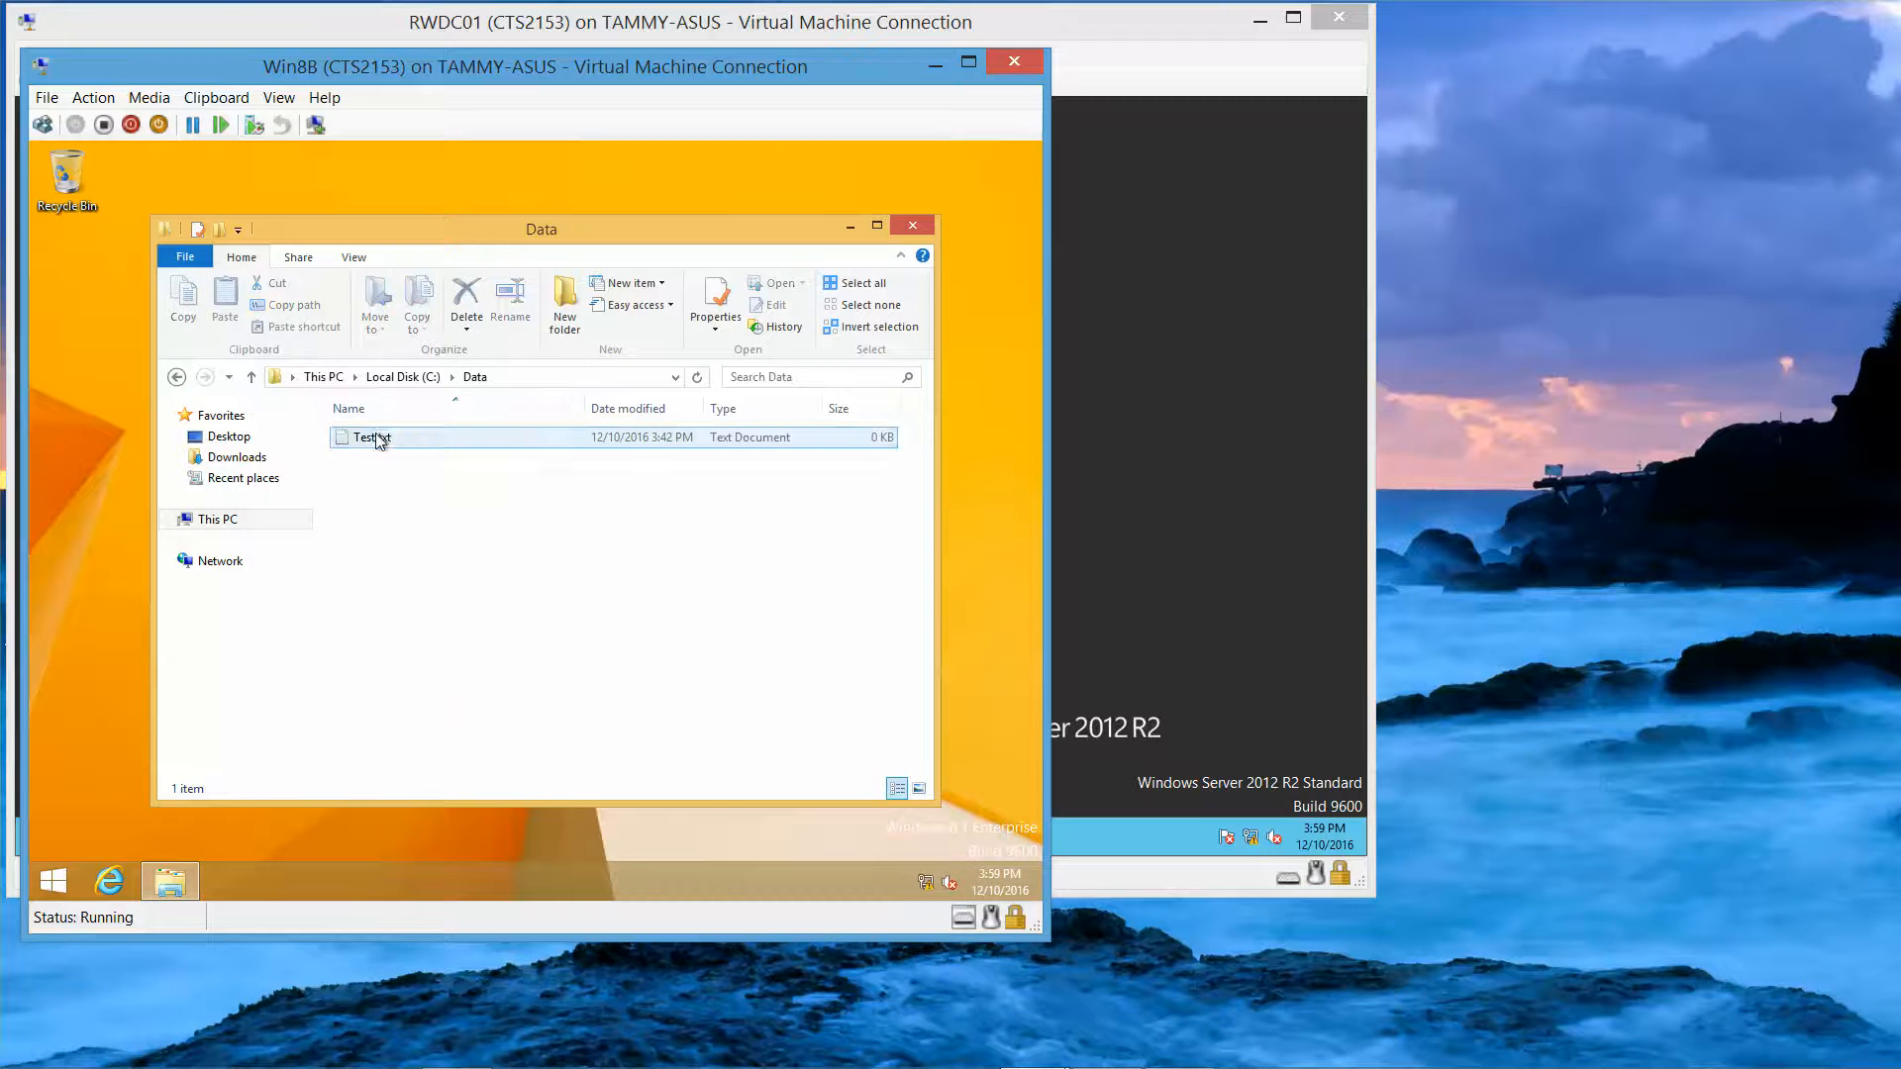
right_click(377, 440)
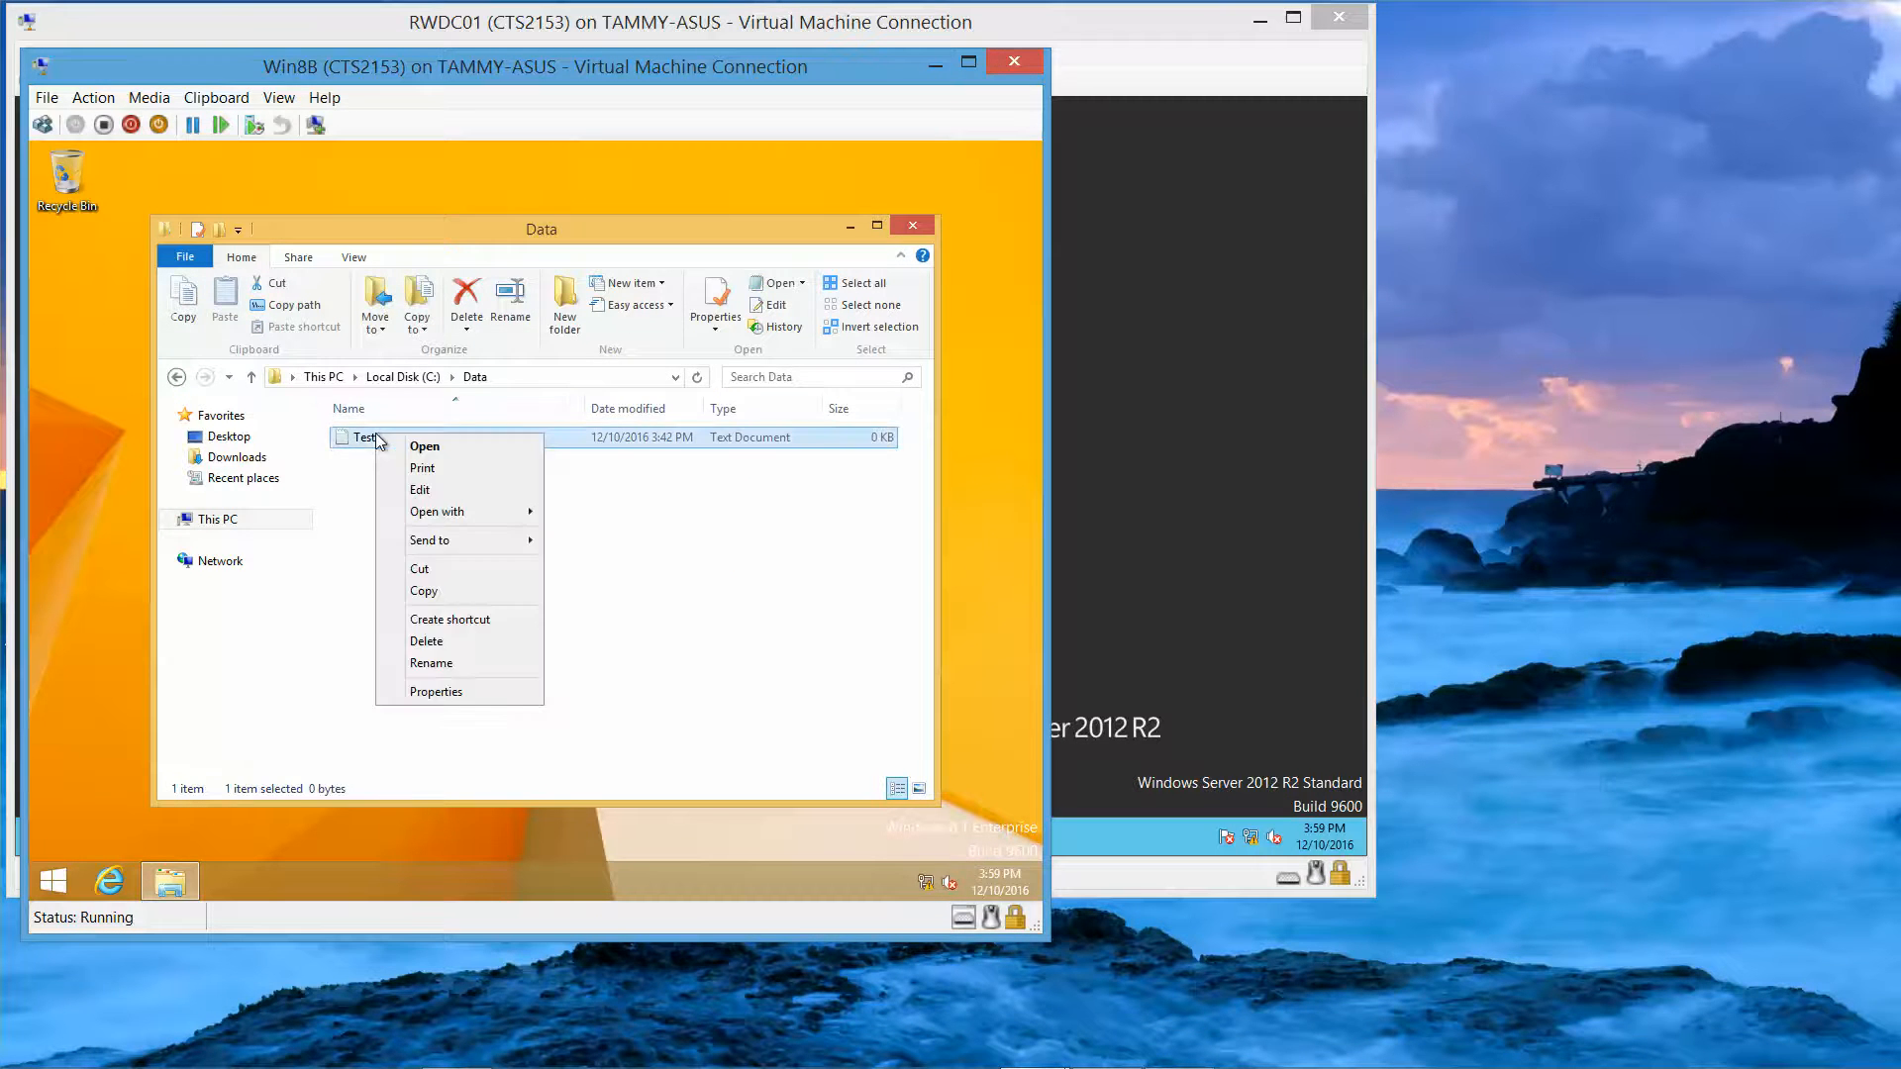
click(442, 693)
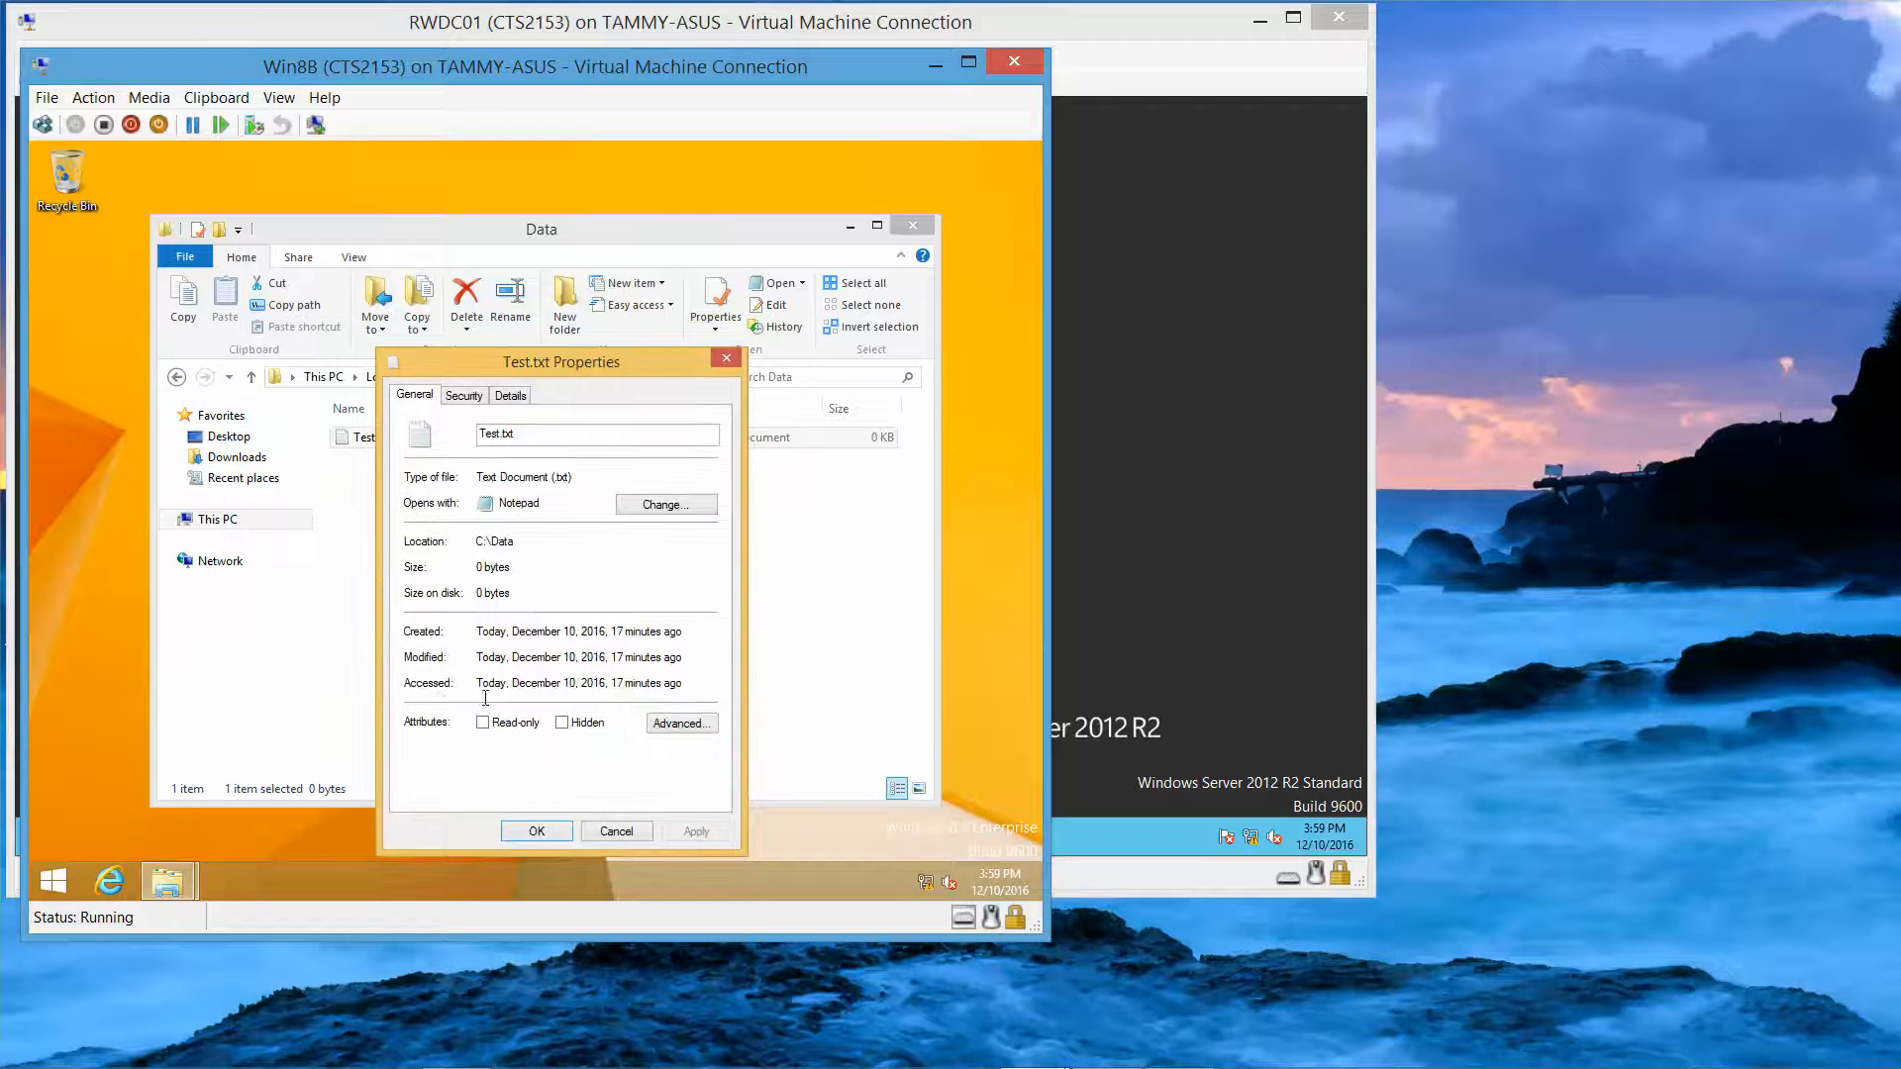
click(662, 733)
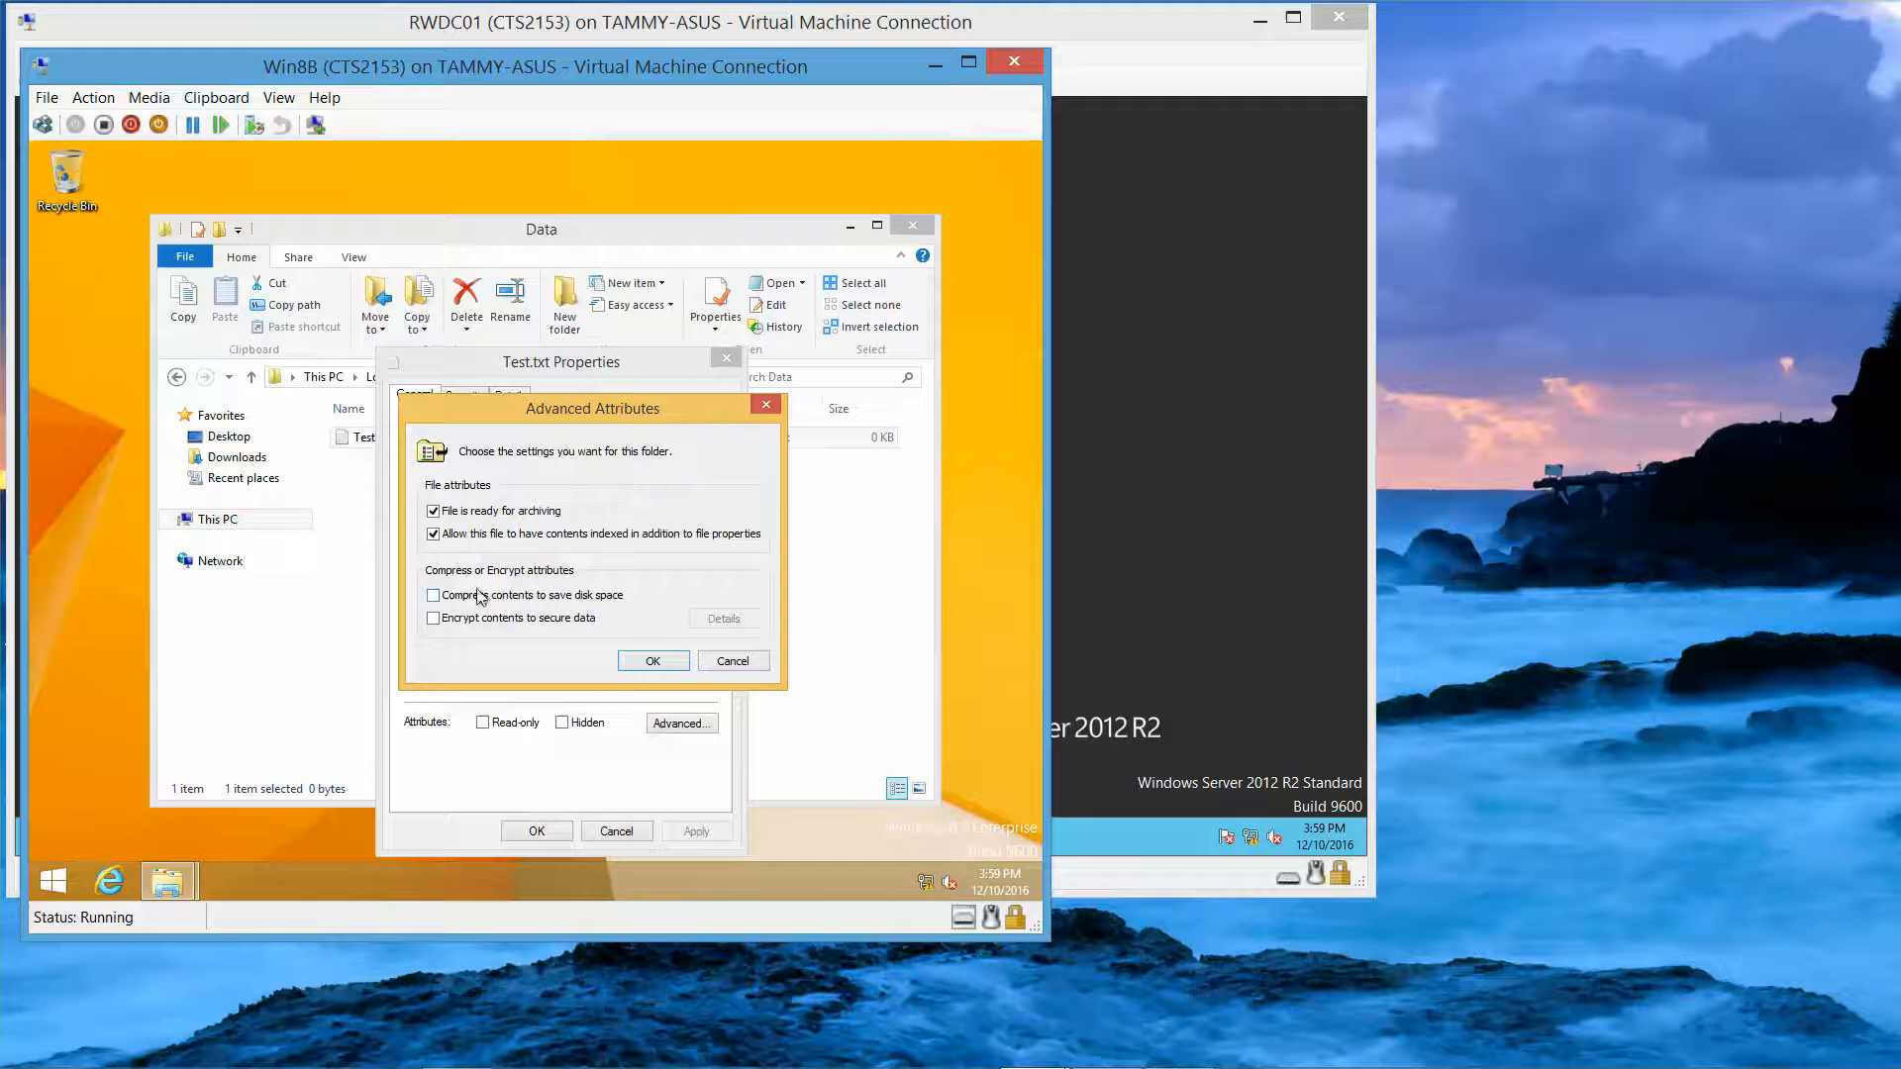
click(651, 663)
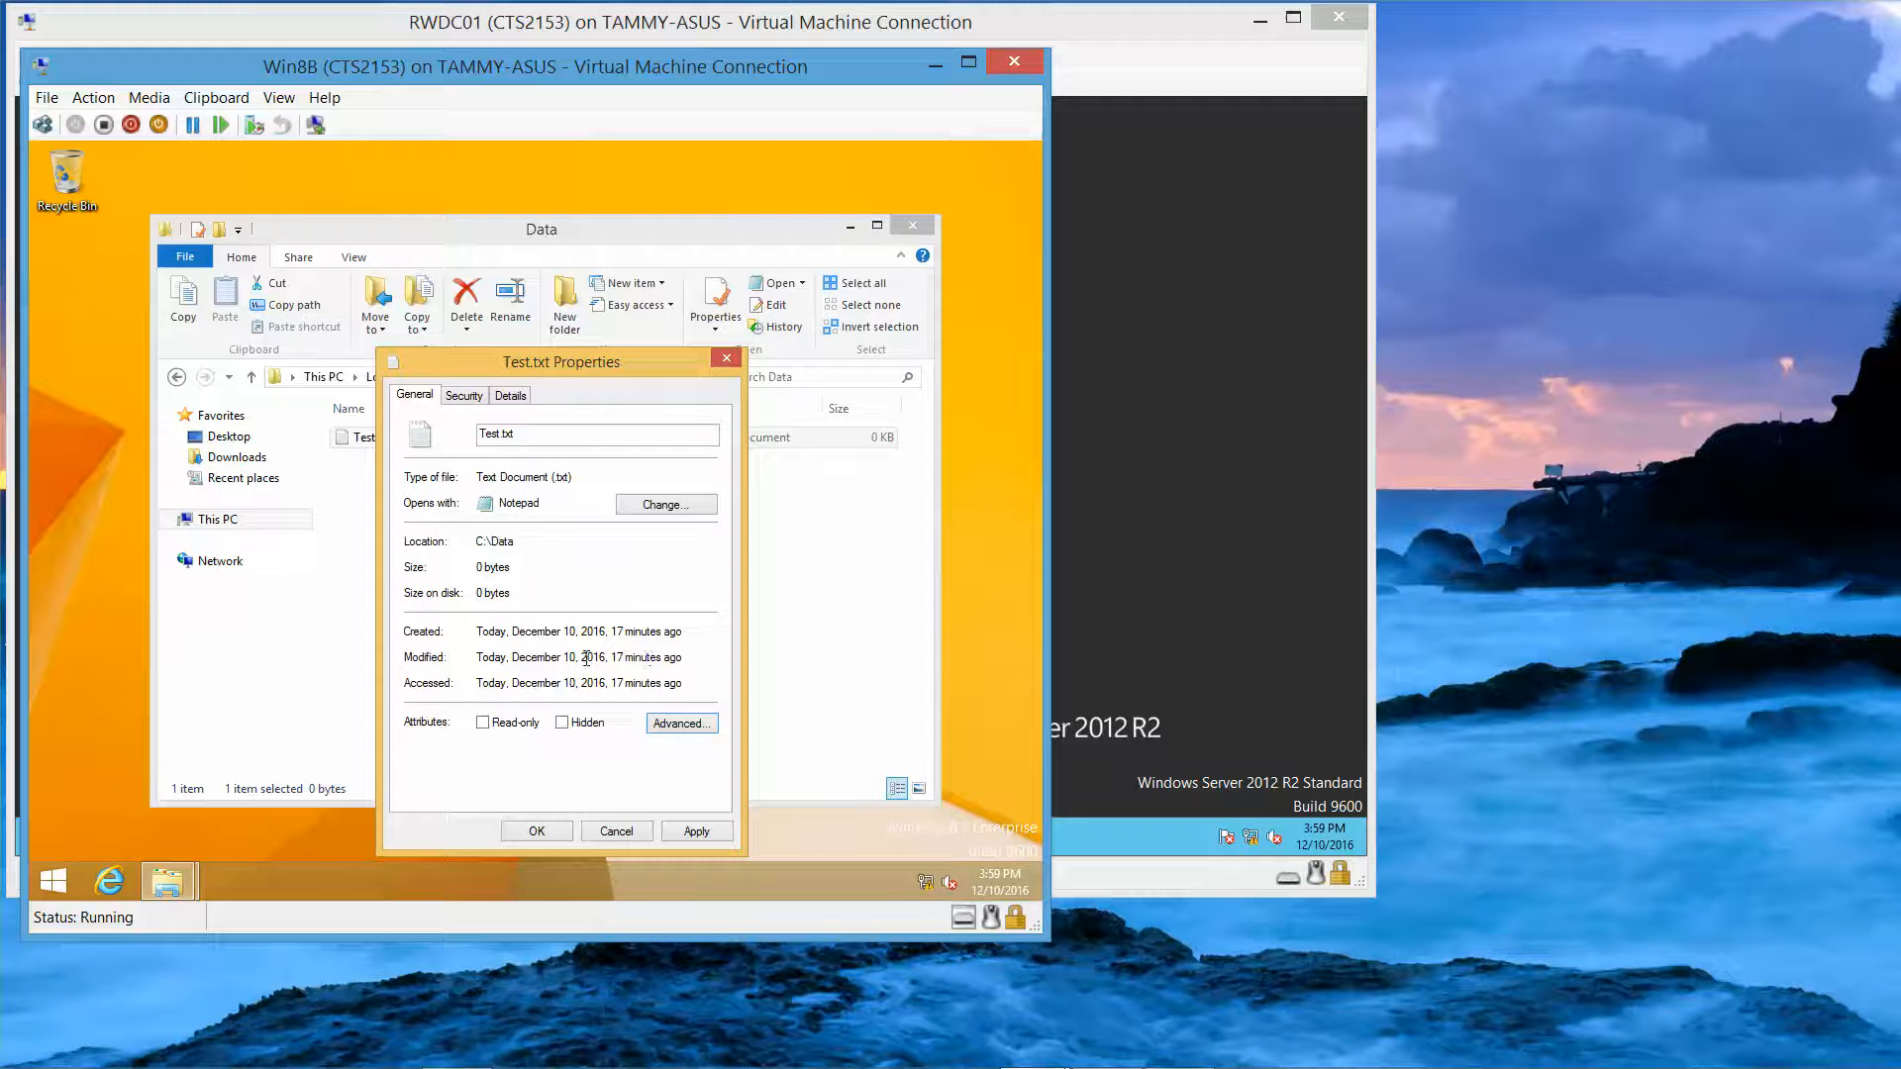
click(538, 832)
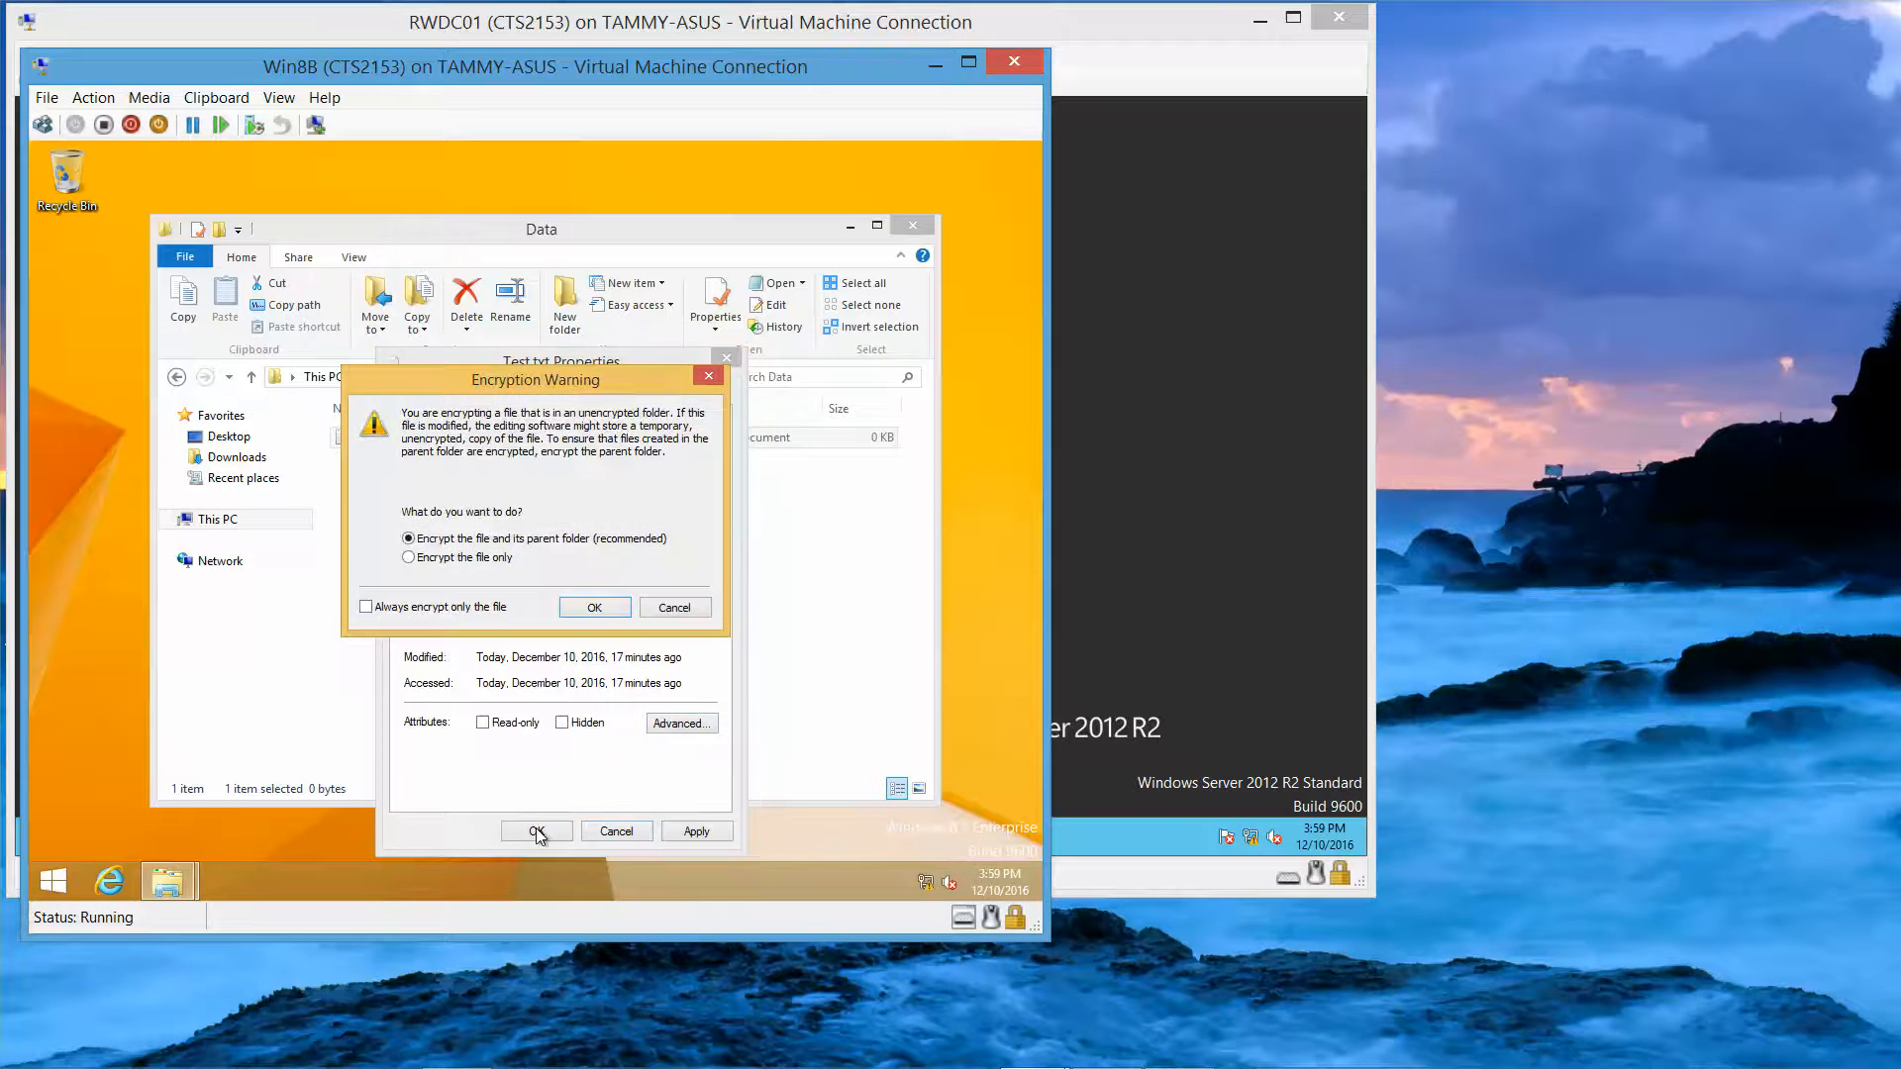
click(600, 604)
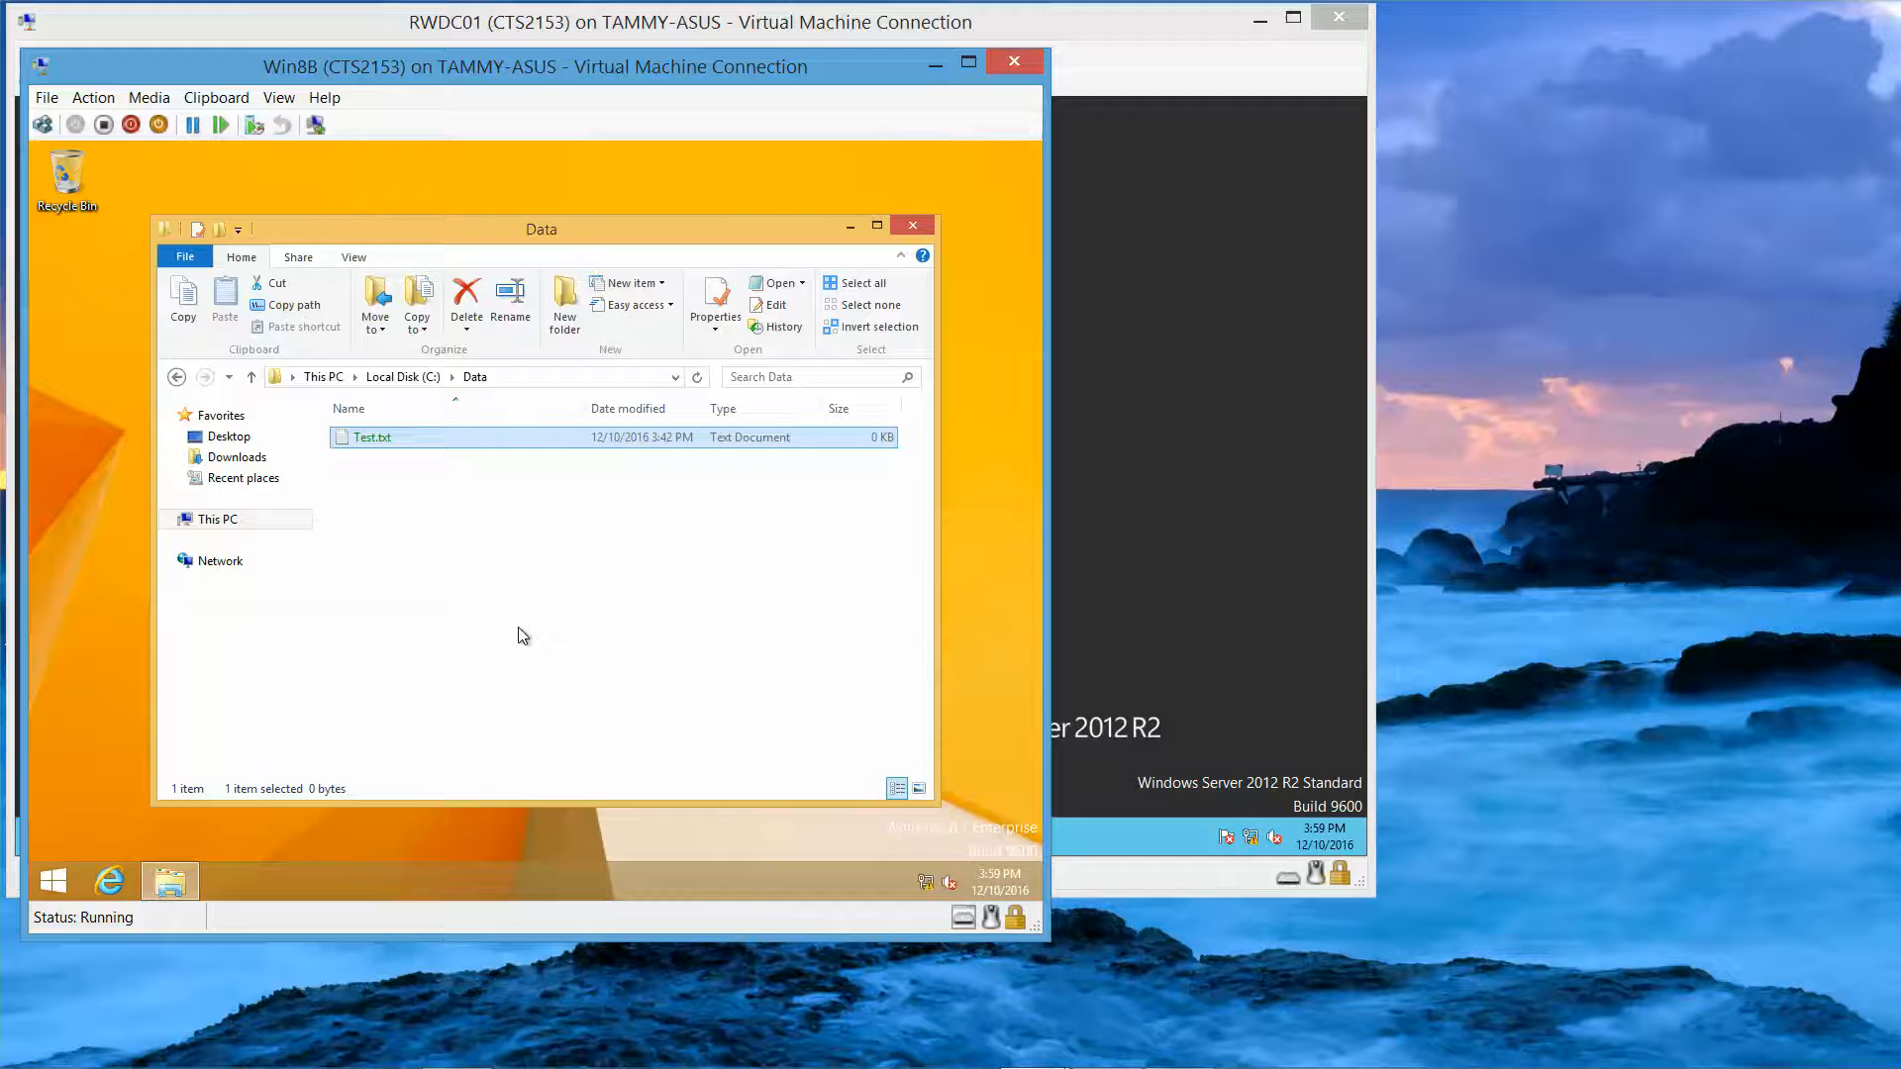
Step: From Test.txt's Advanced Attributes, open encryption Details, add a user, and view User2's EFS certificate
right_click(459, 442)
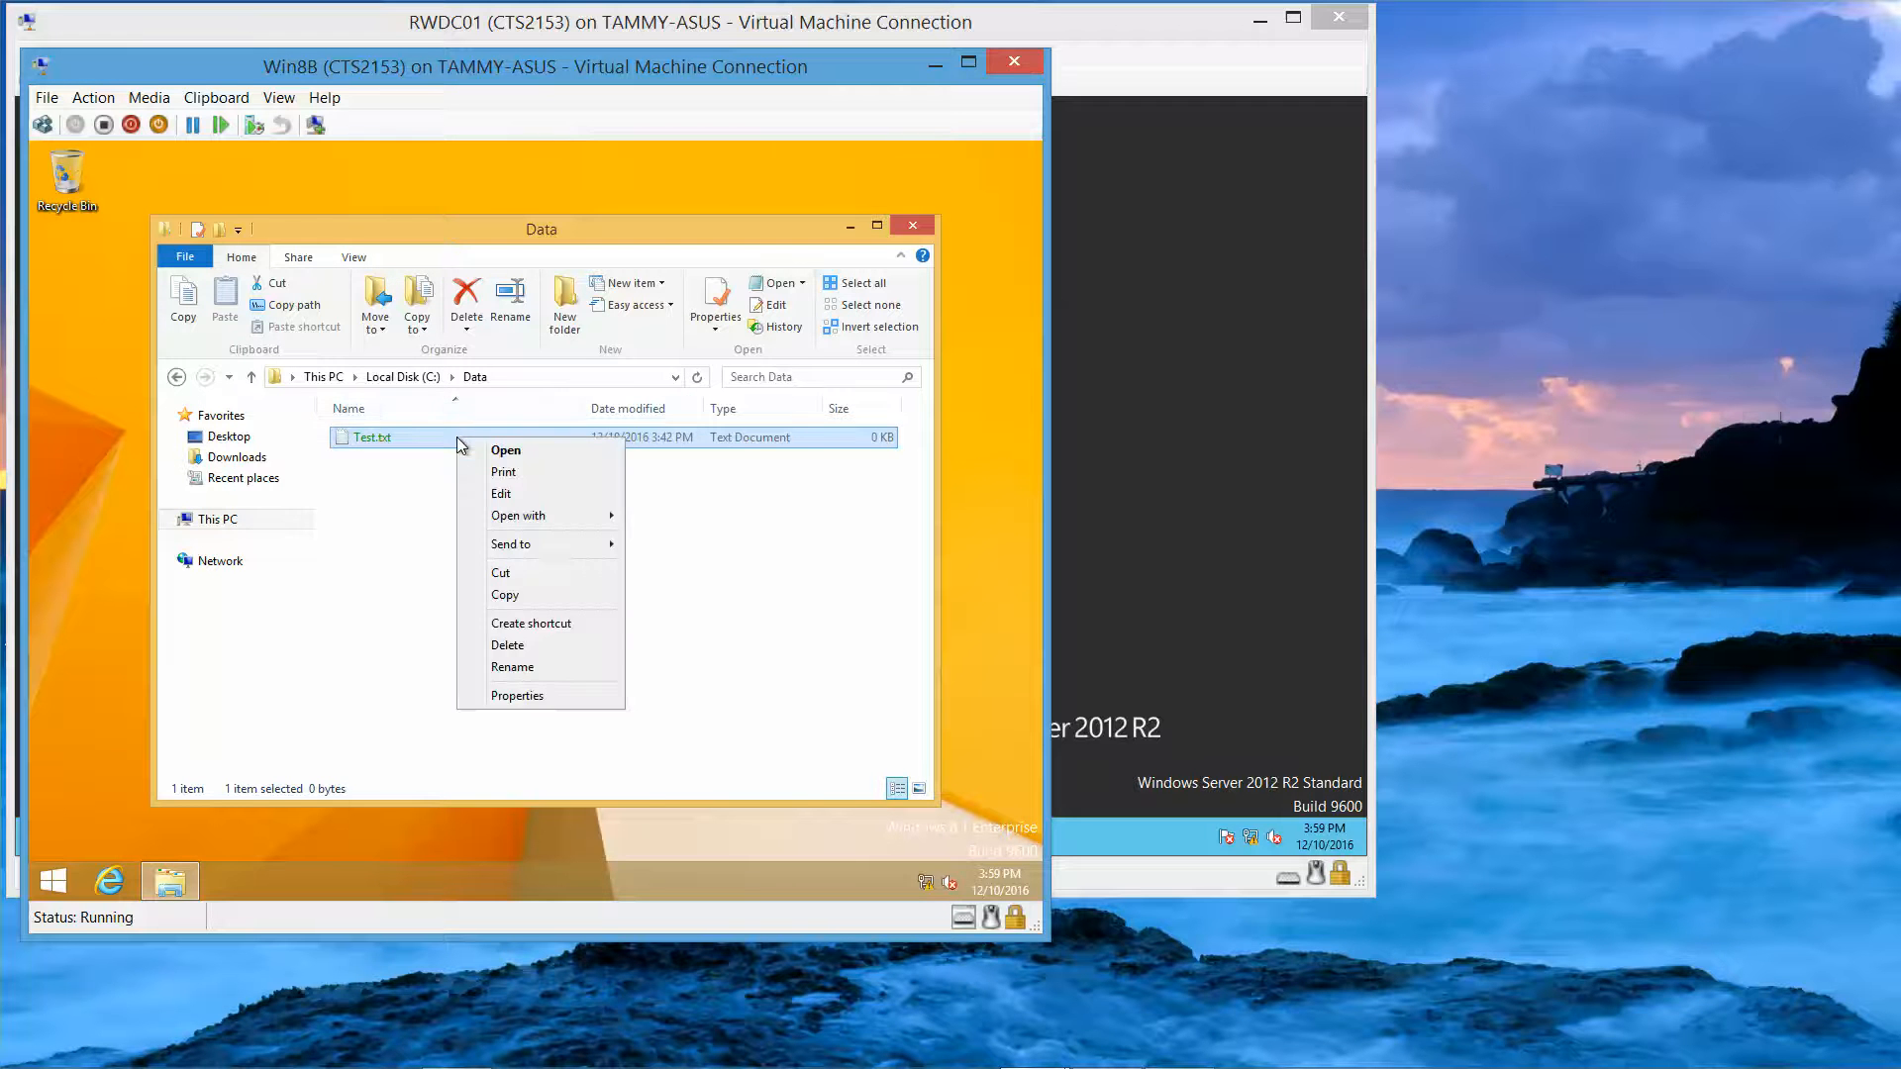
click(540, 697)
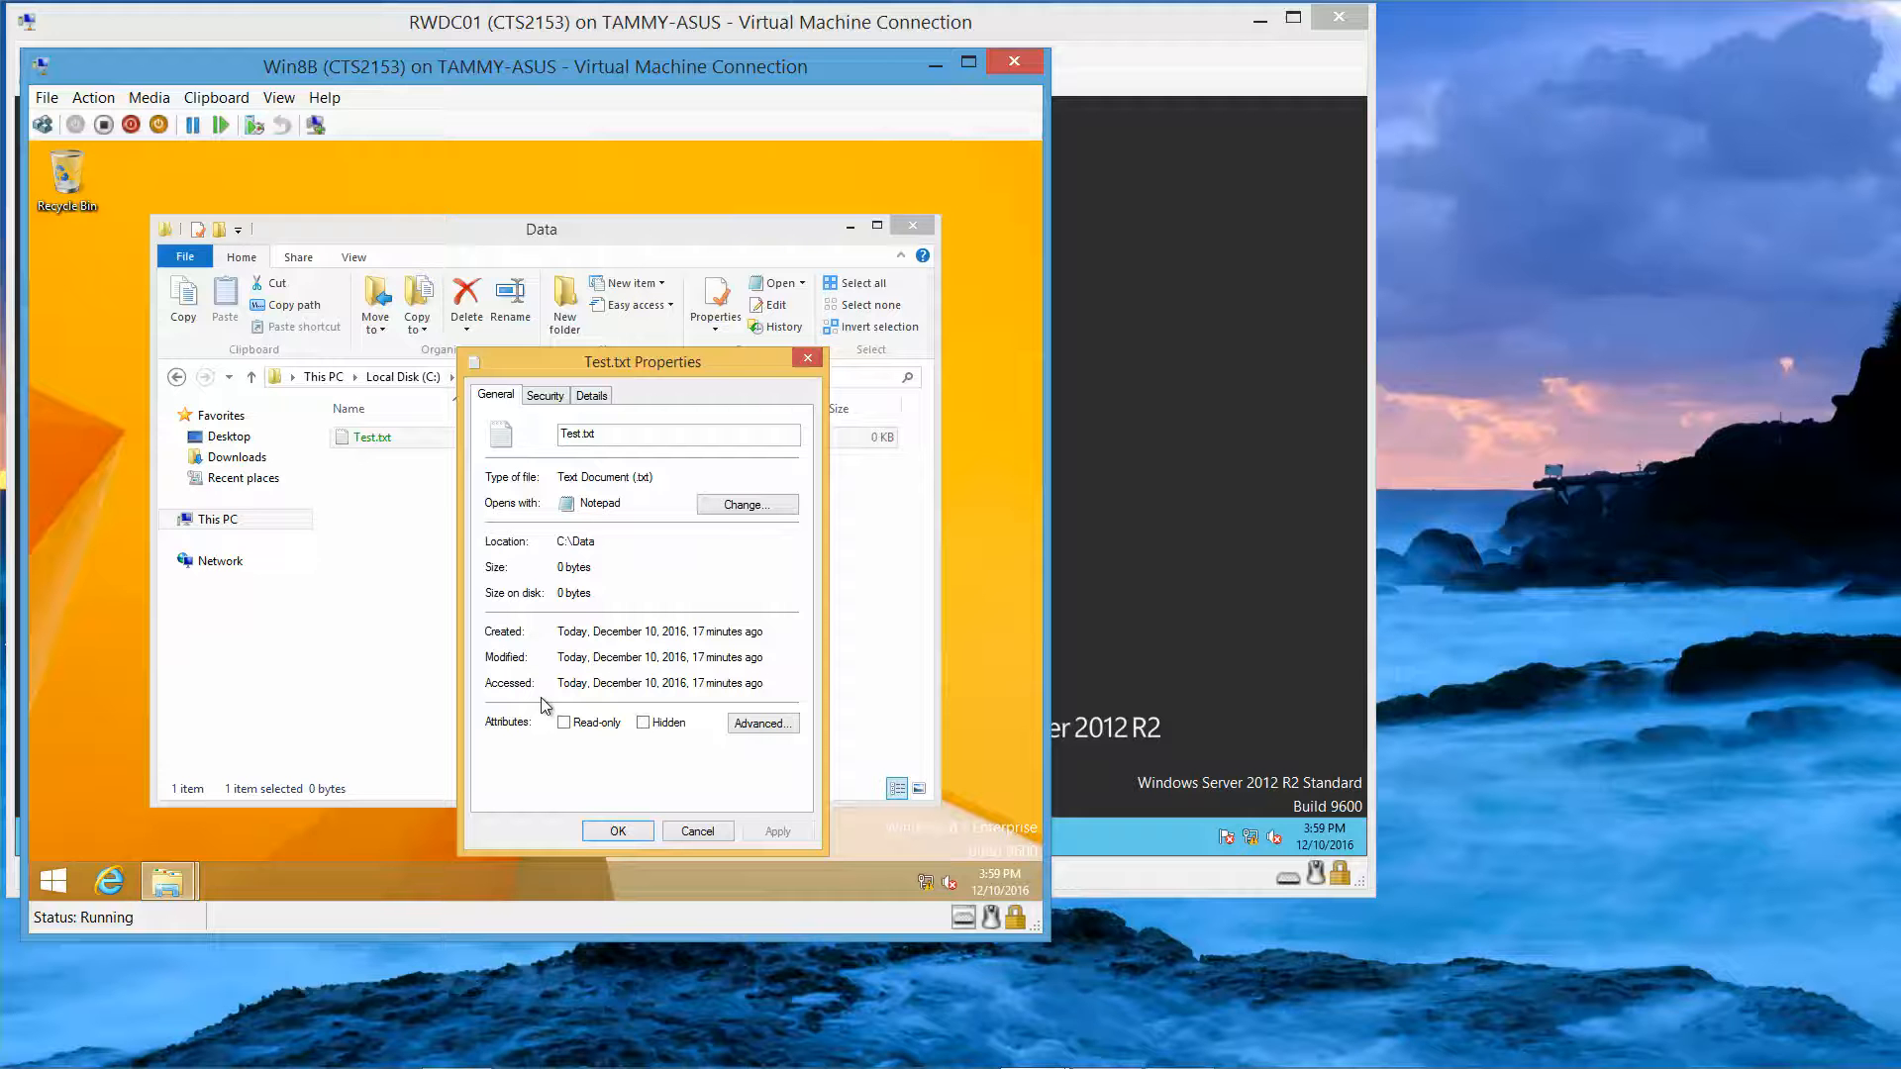
click(760, 724)
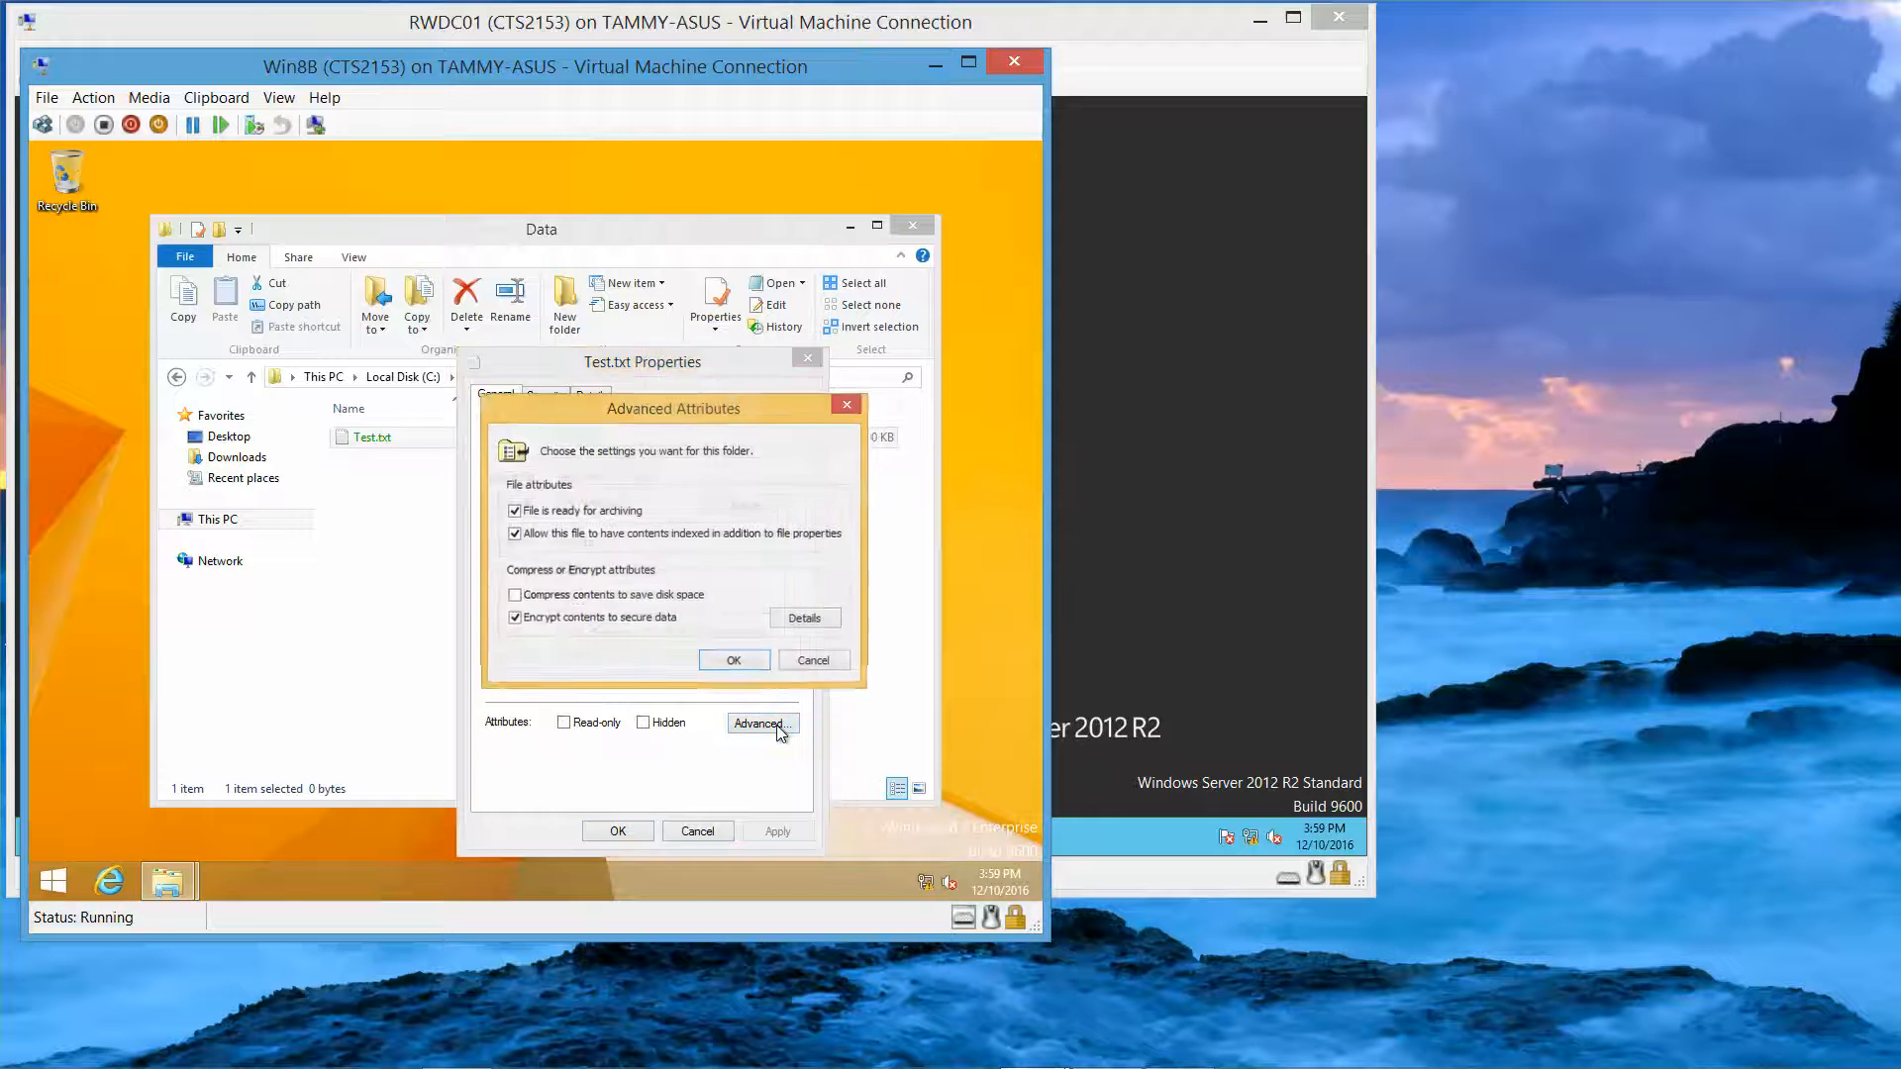
click(803, 619)
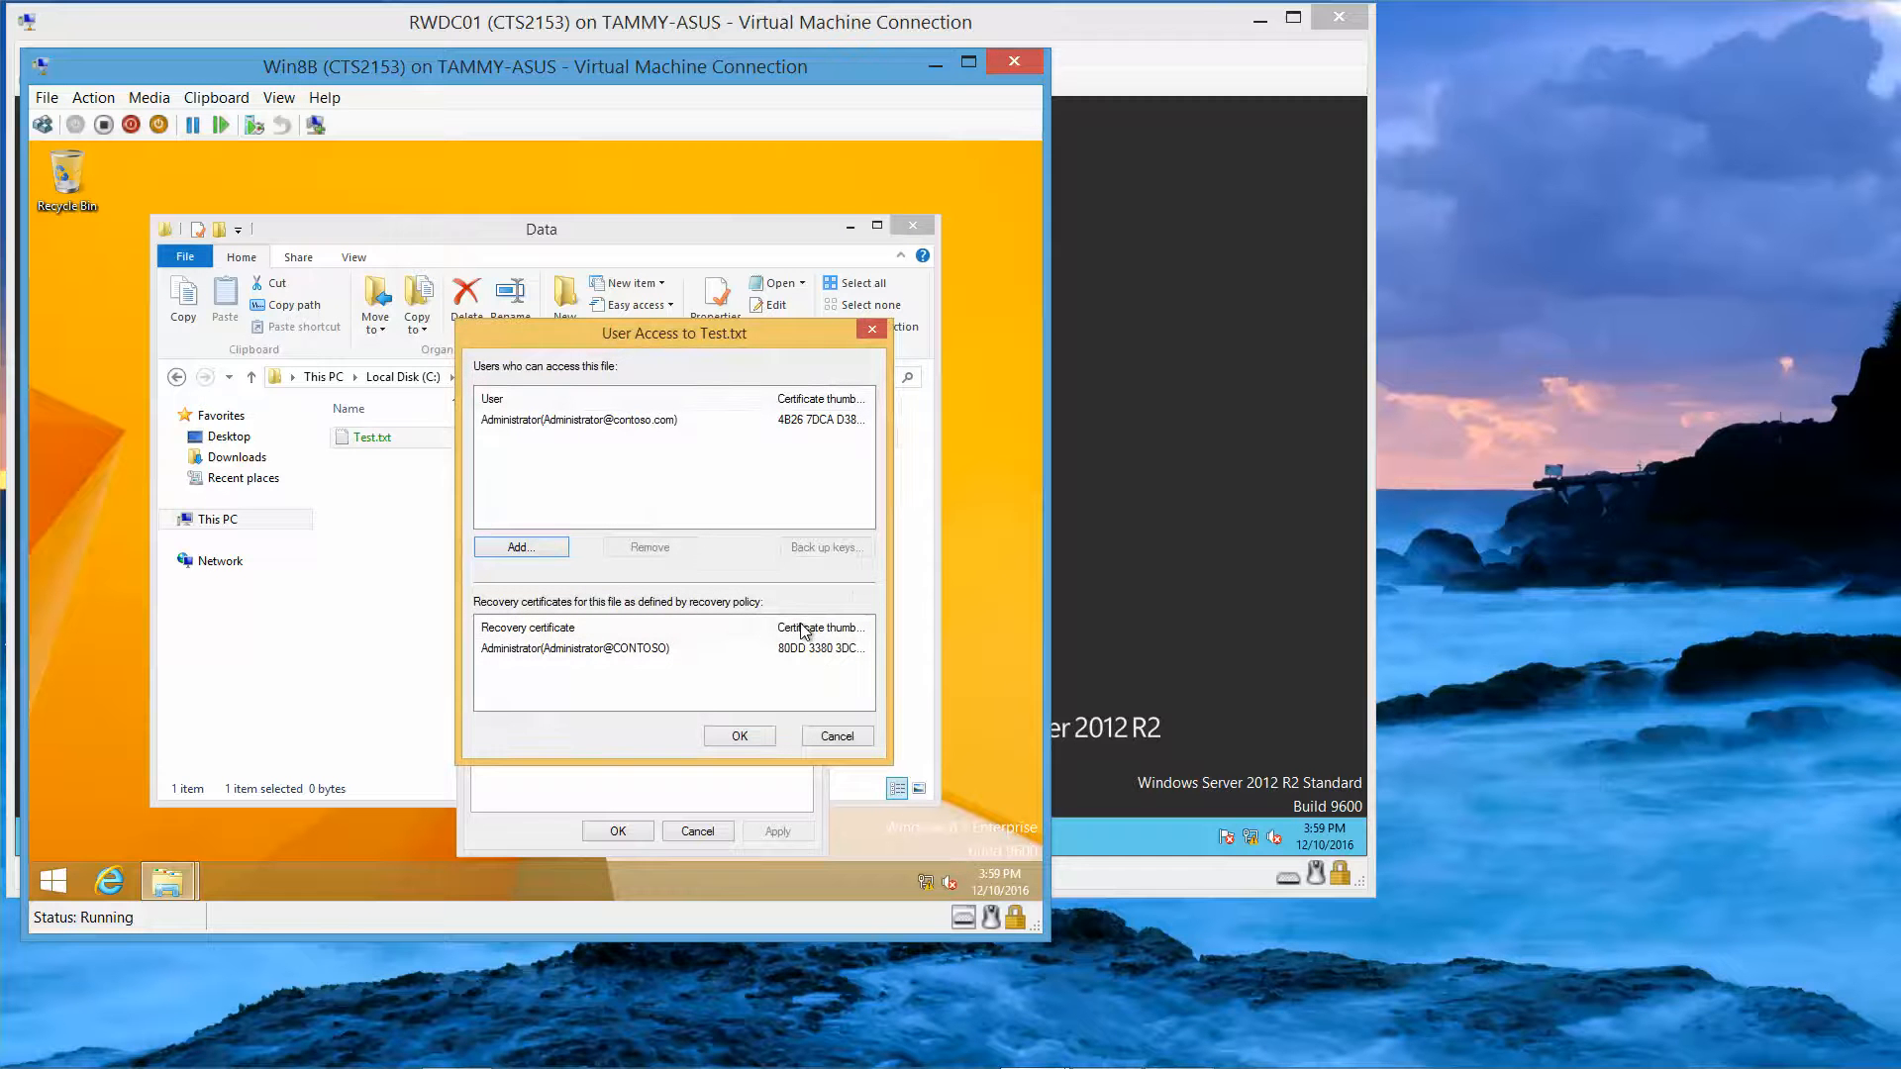
click(548, 553)
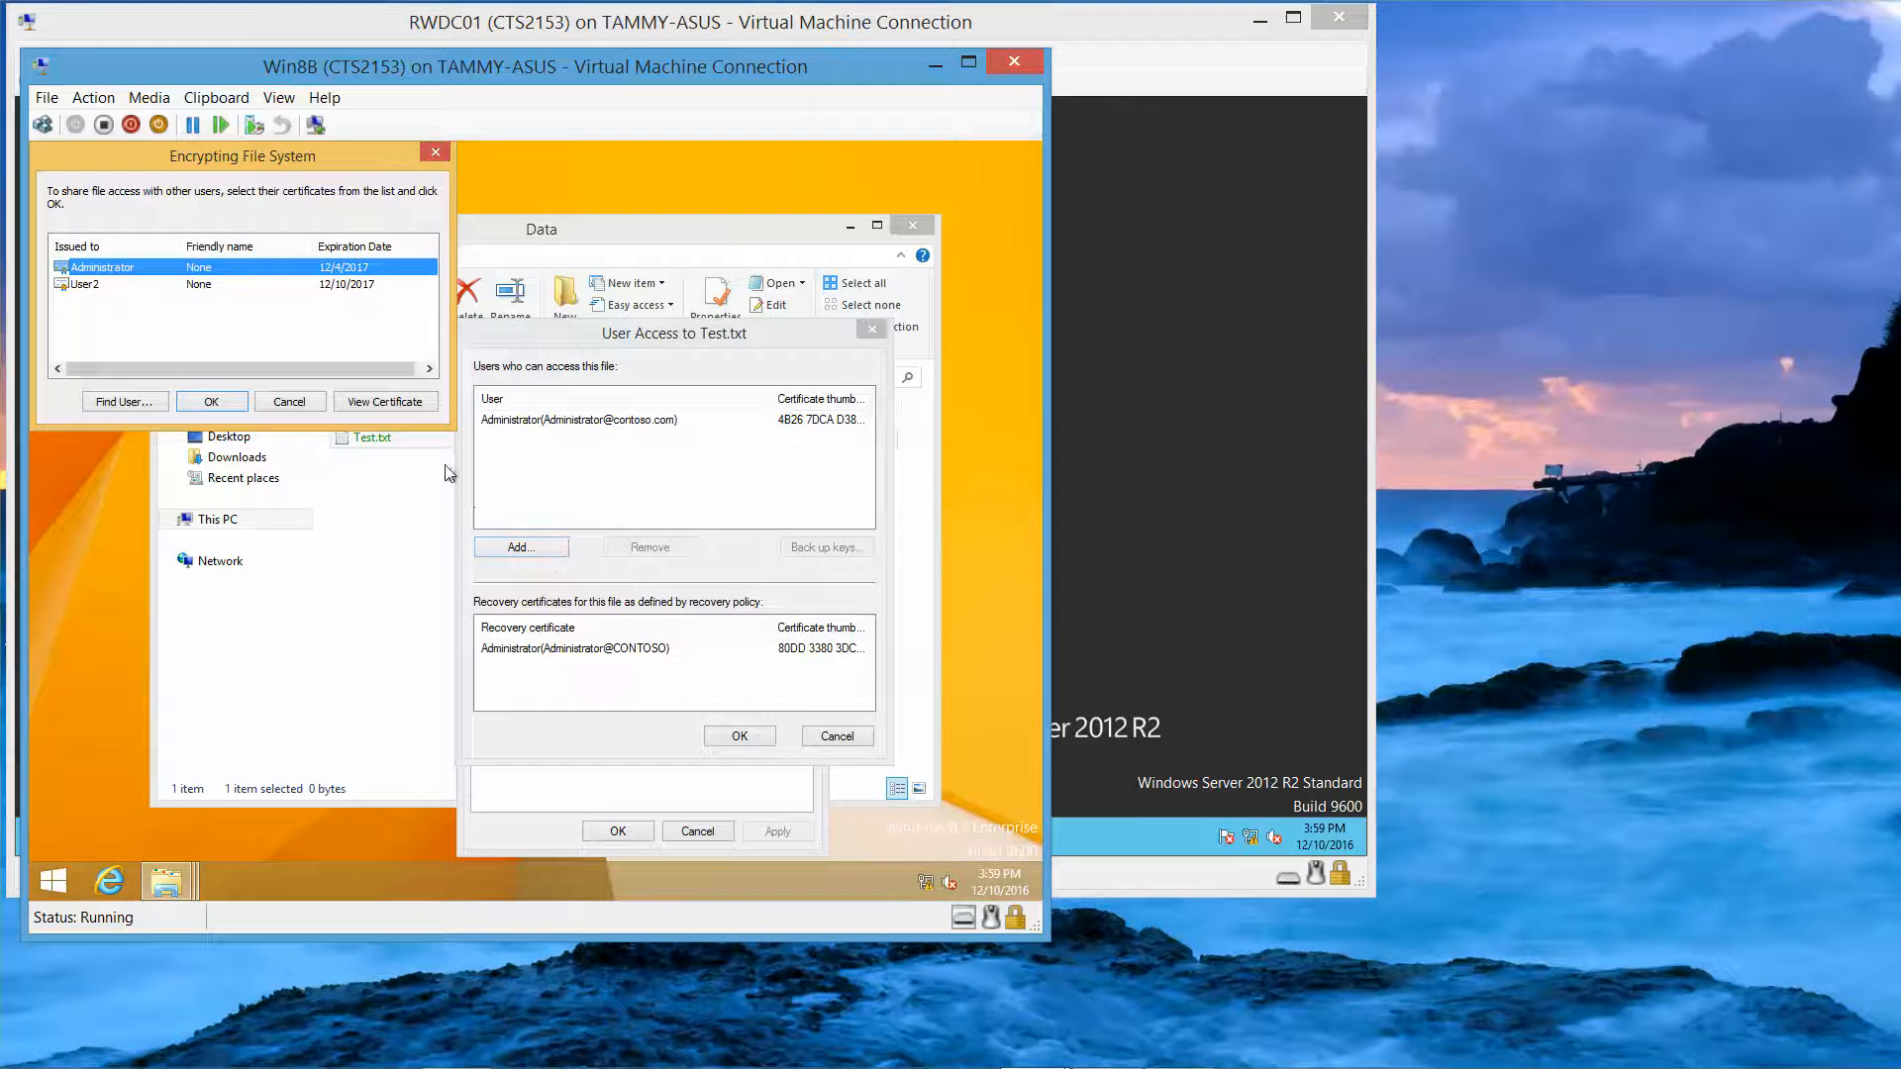
click(81, 285)
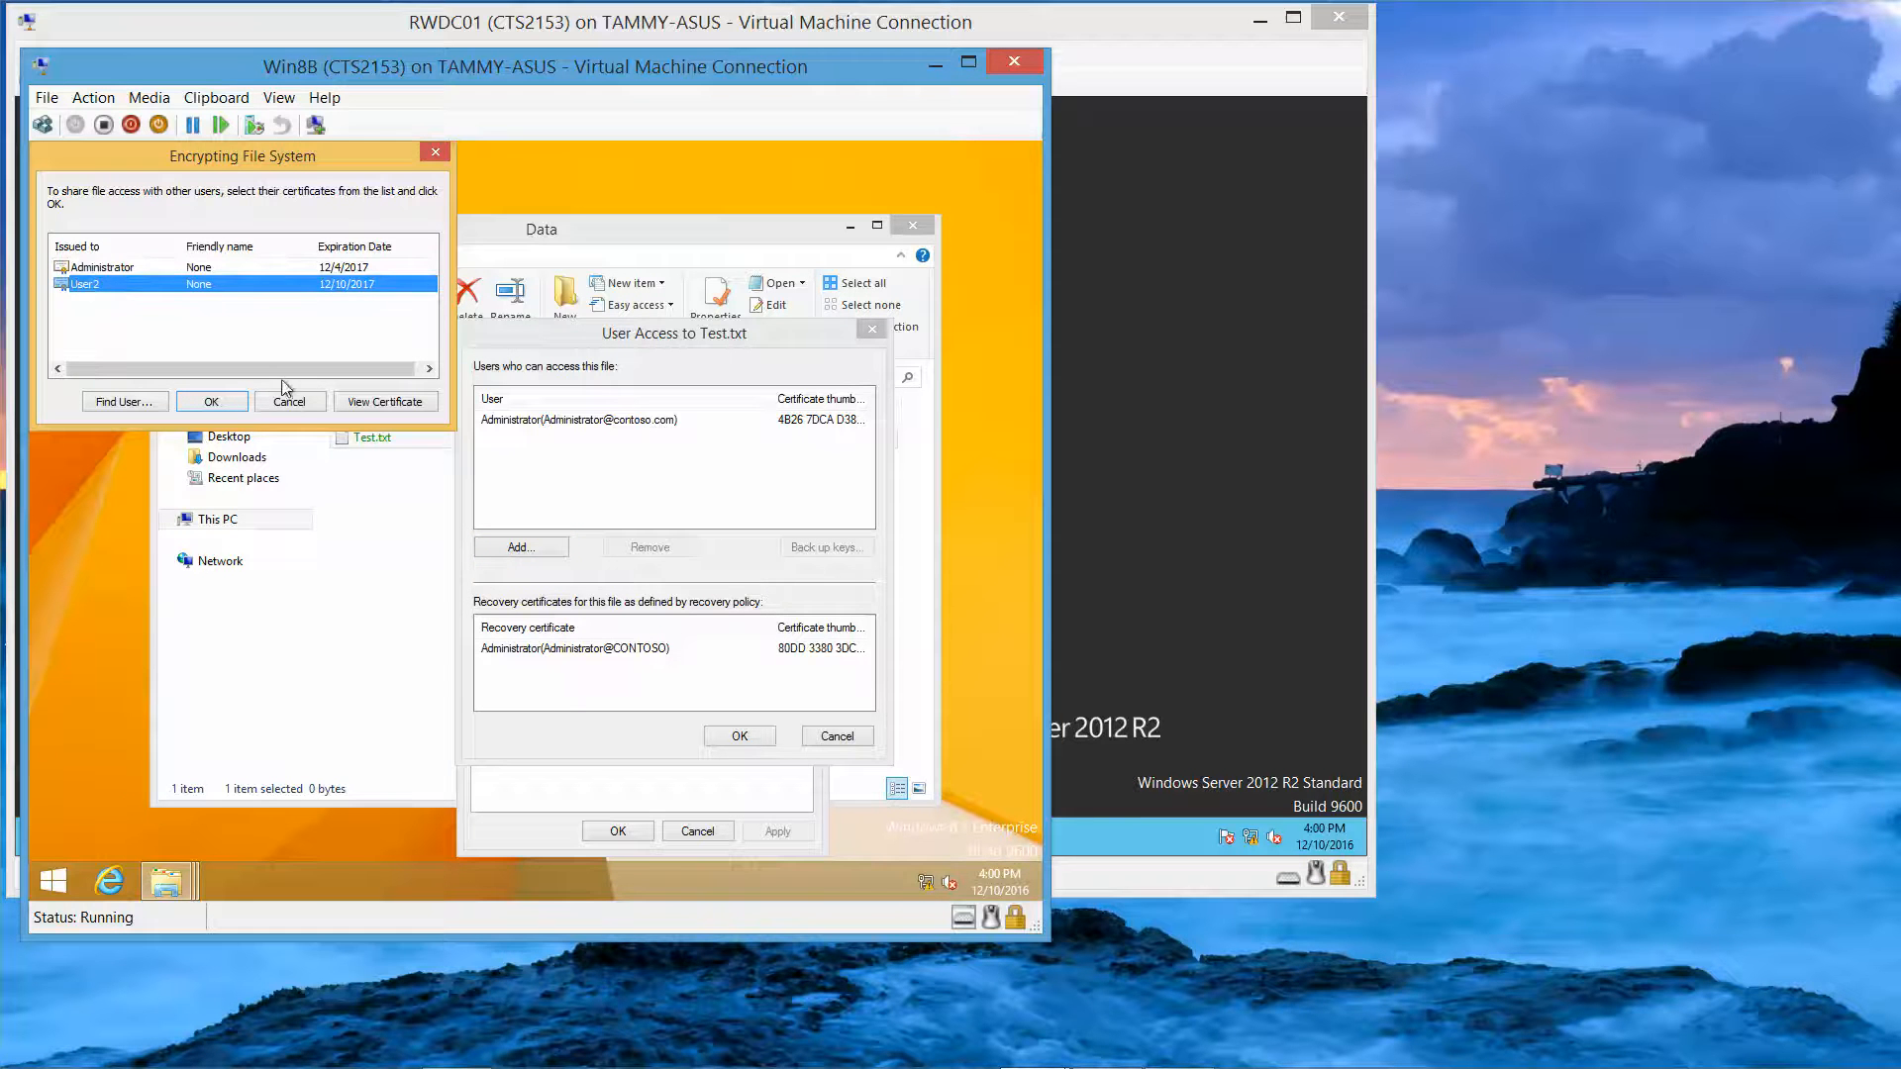
click(365, 402)
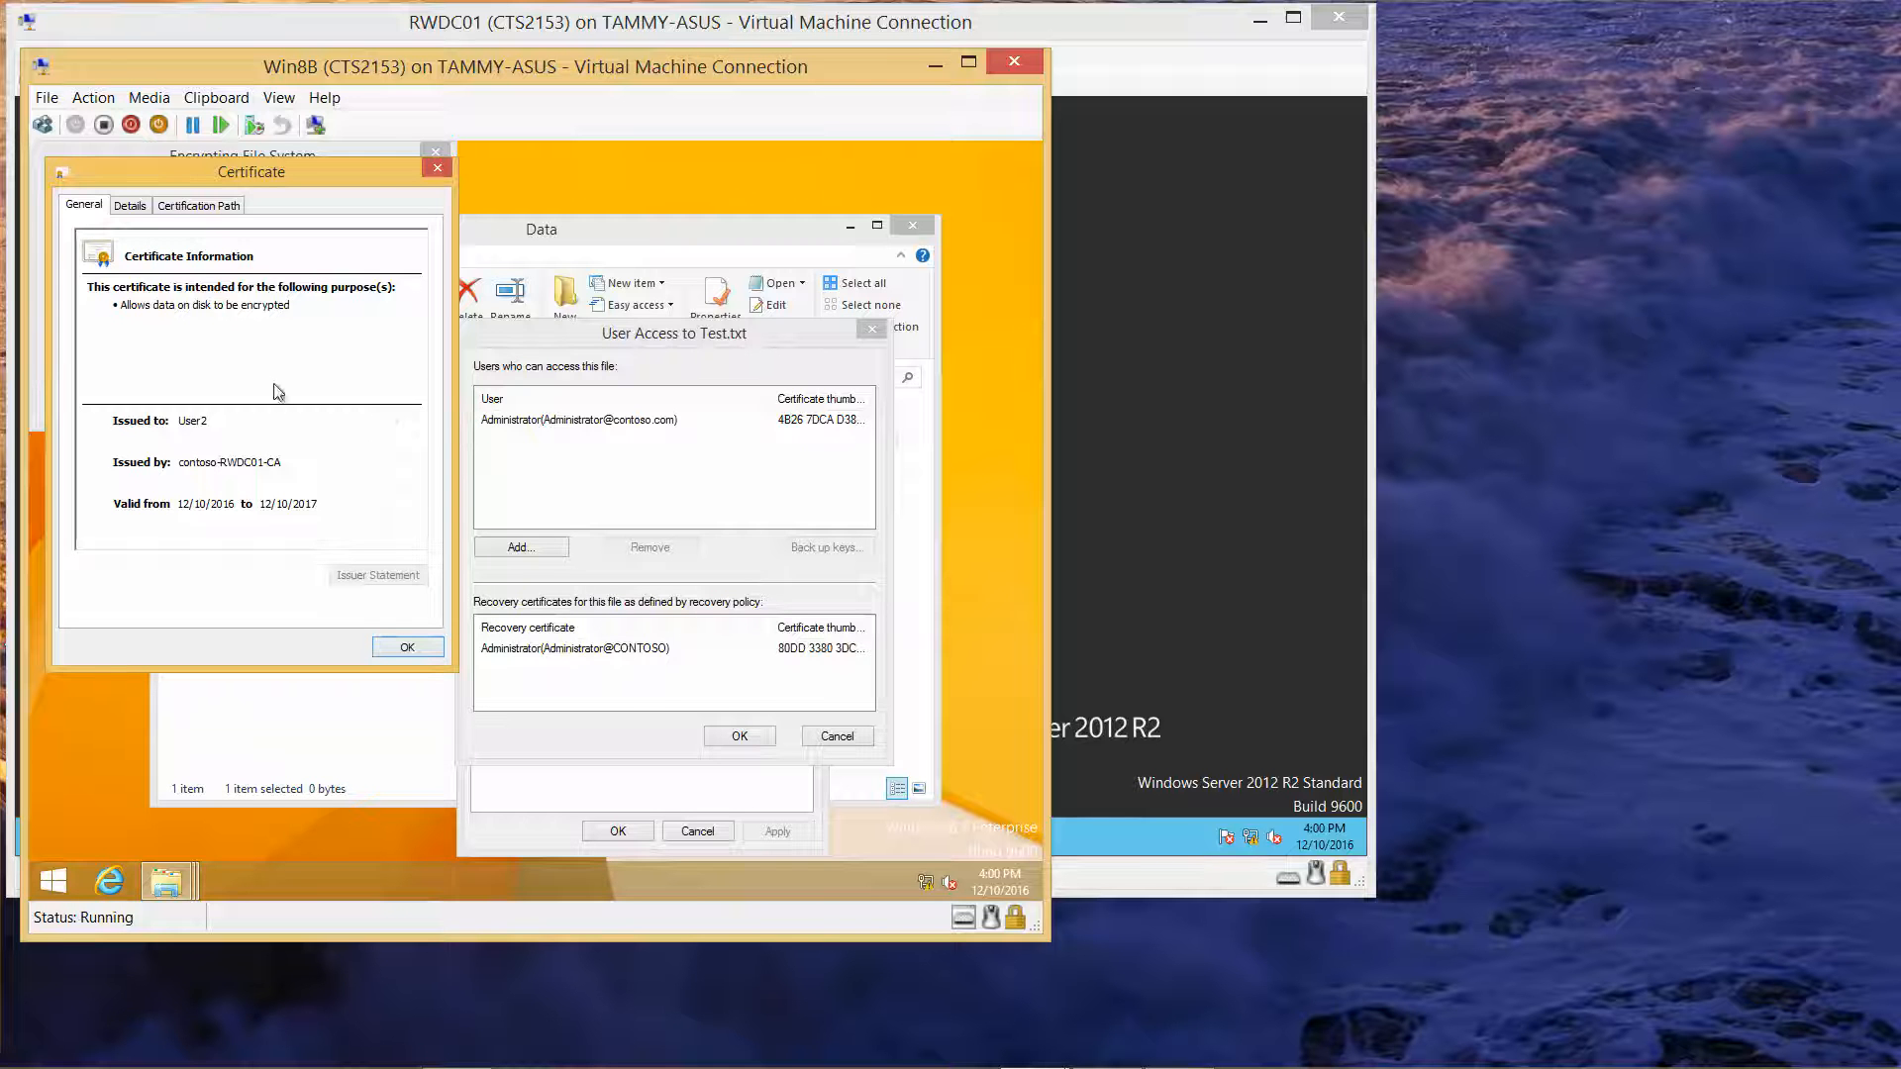
Step: Check the Enhanced Key Usage field on the certificate's Details tab, then close the certificate
click(139, 210)
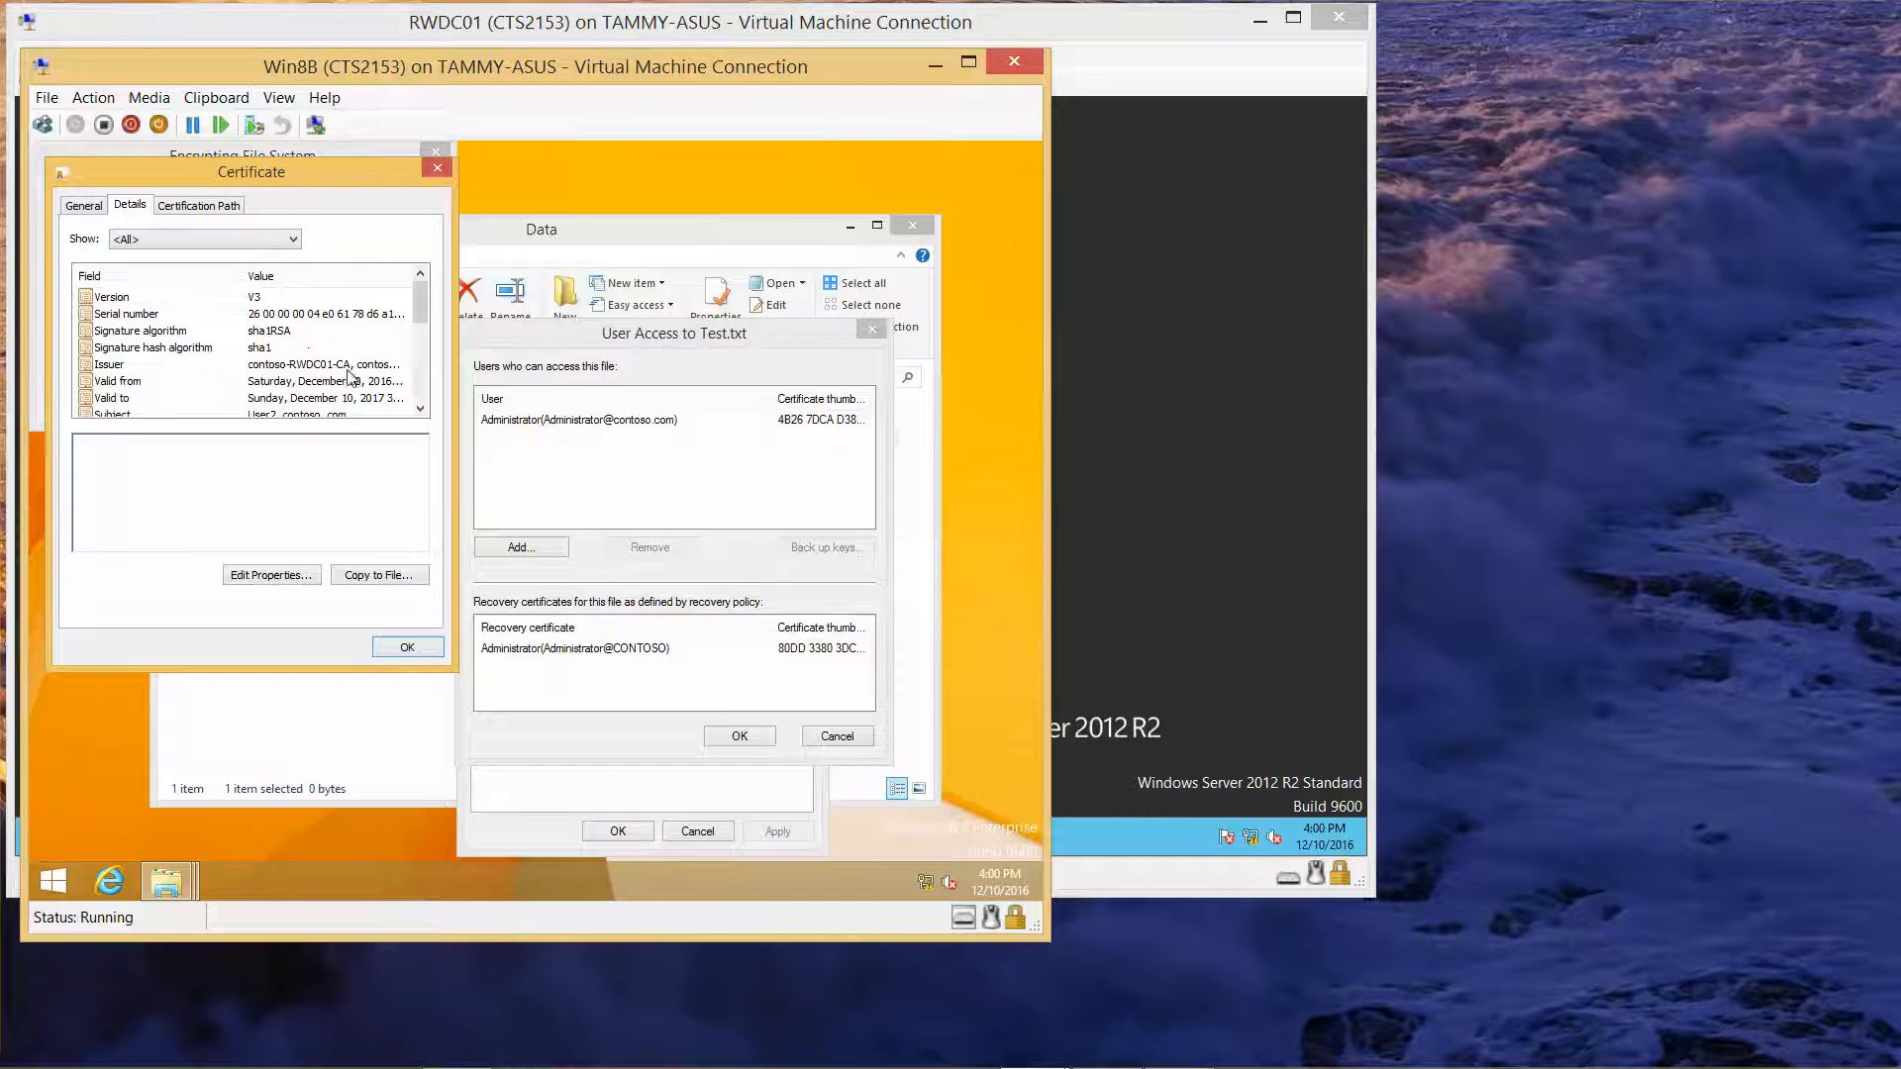
double_click(421, 409)
double_click(421, 409)
click(421, 409)
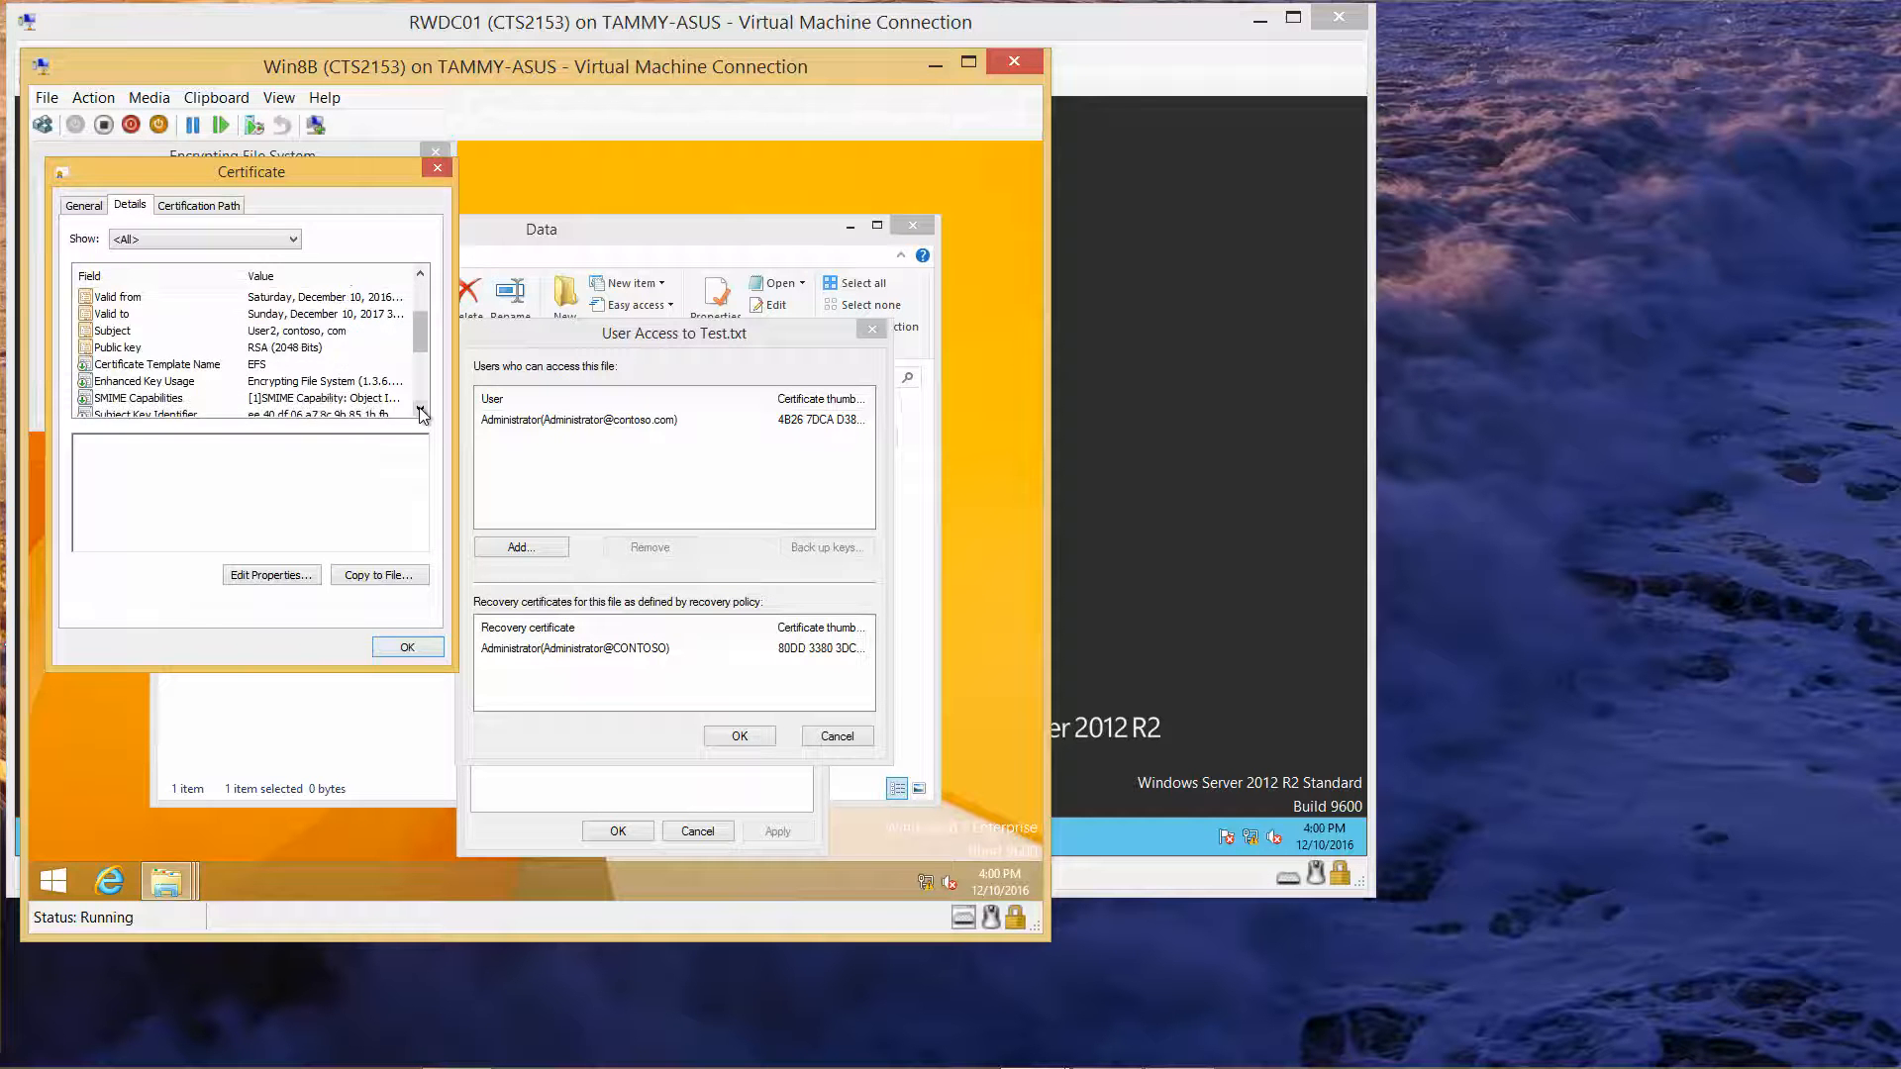
click(312, 385)
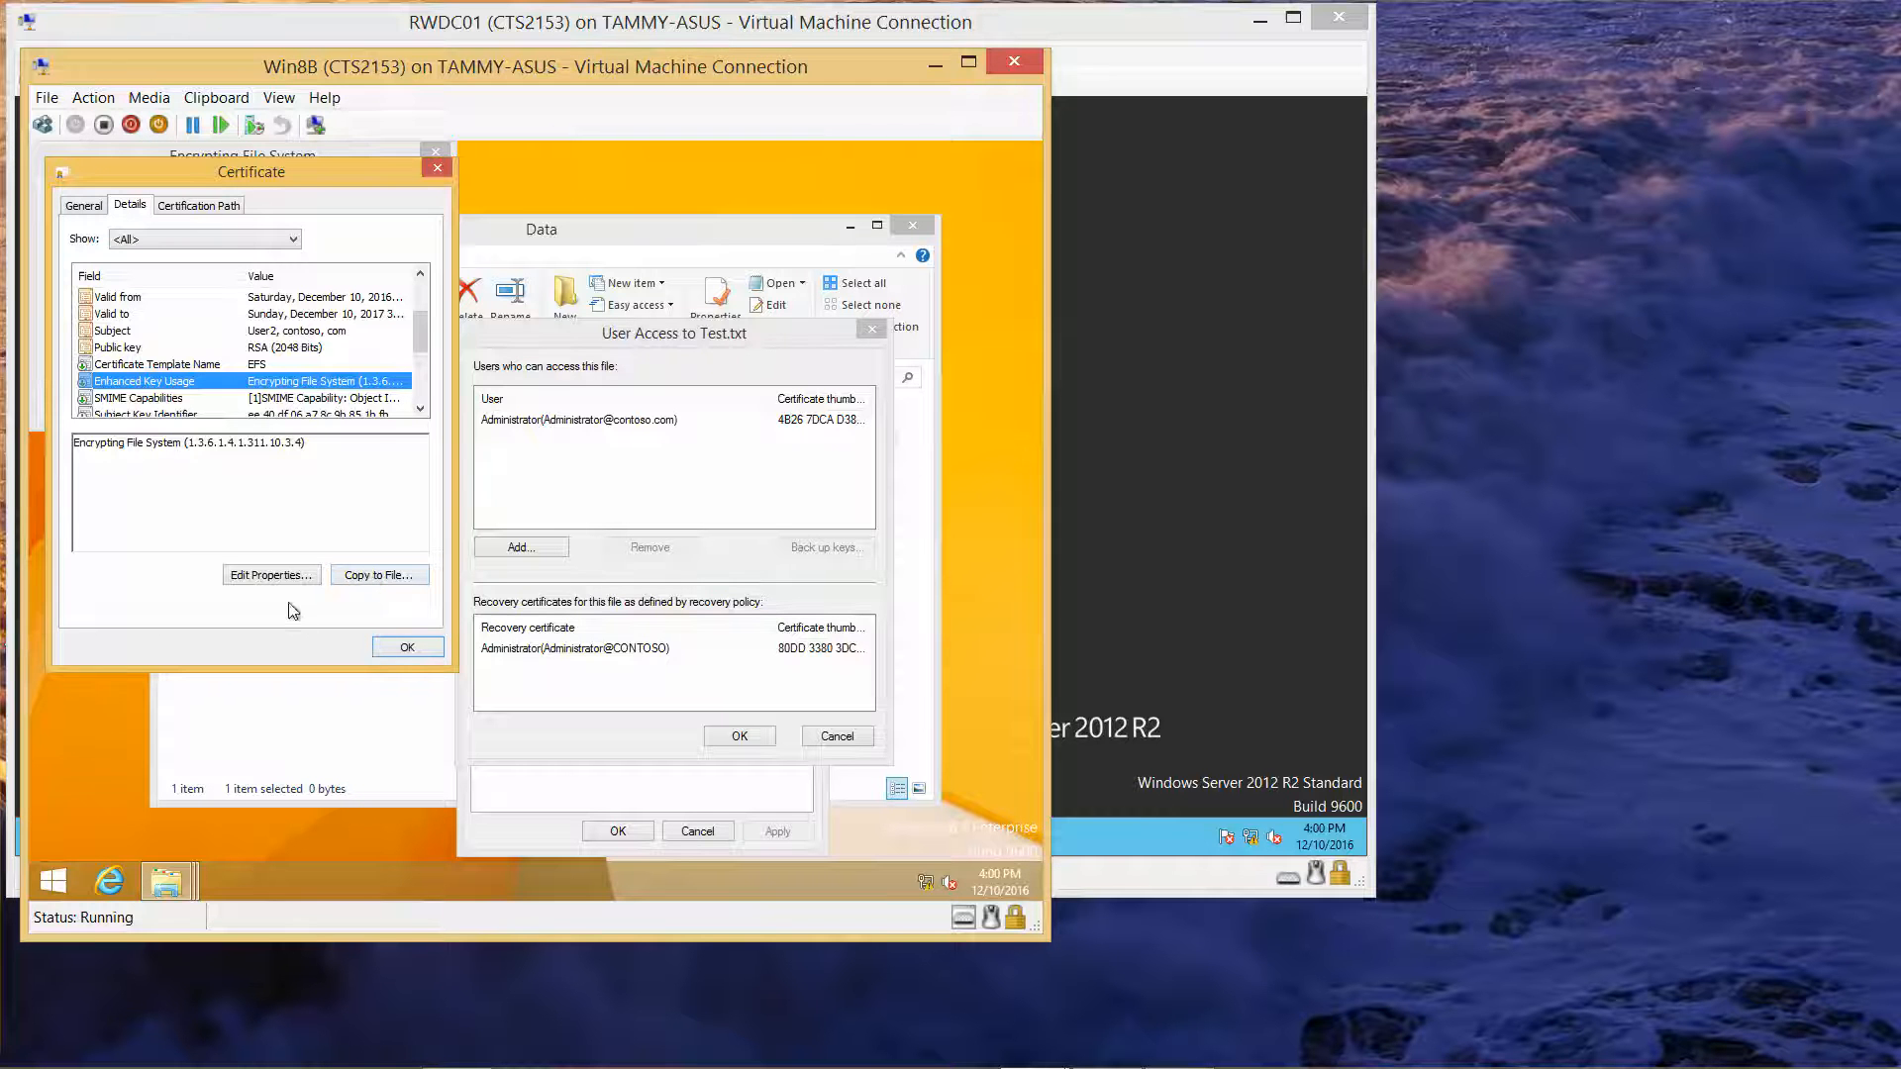
click(404, 647)
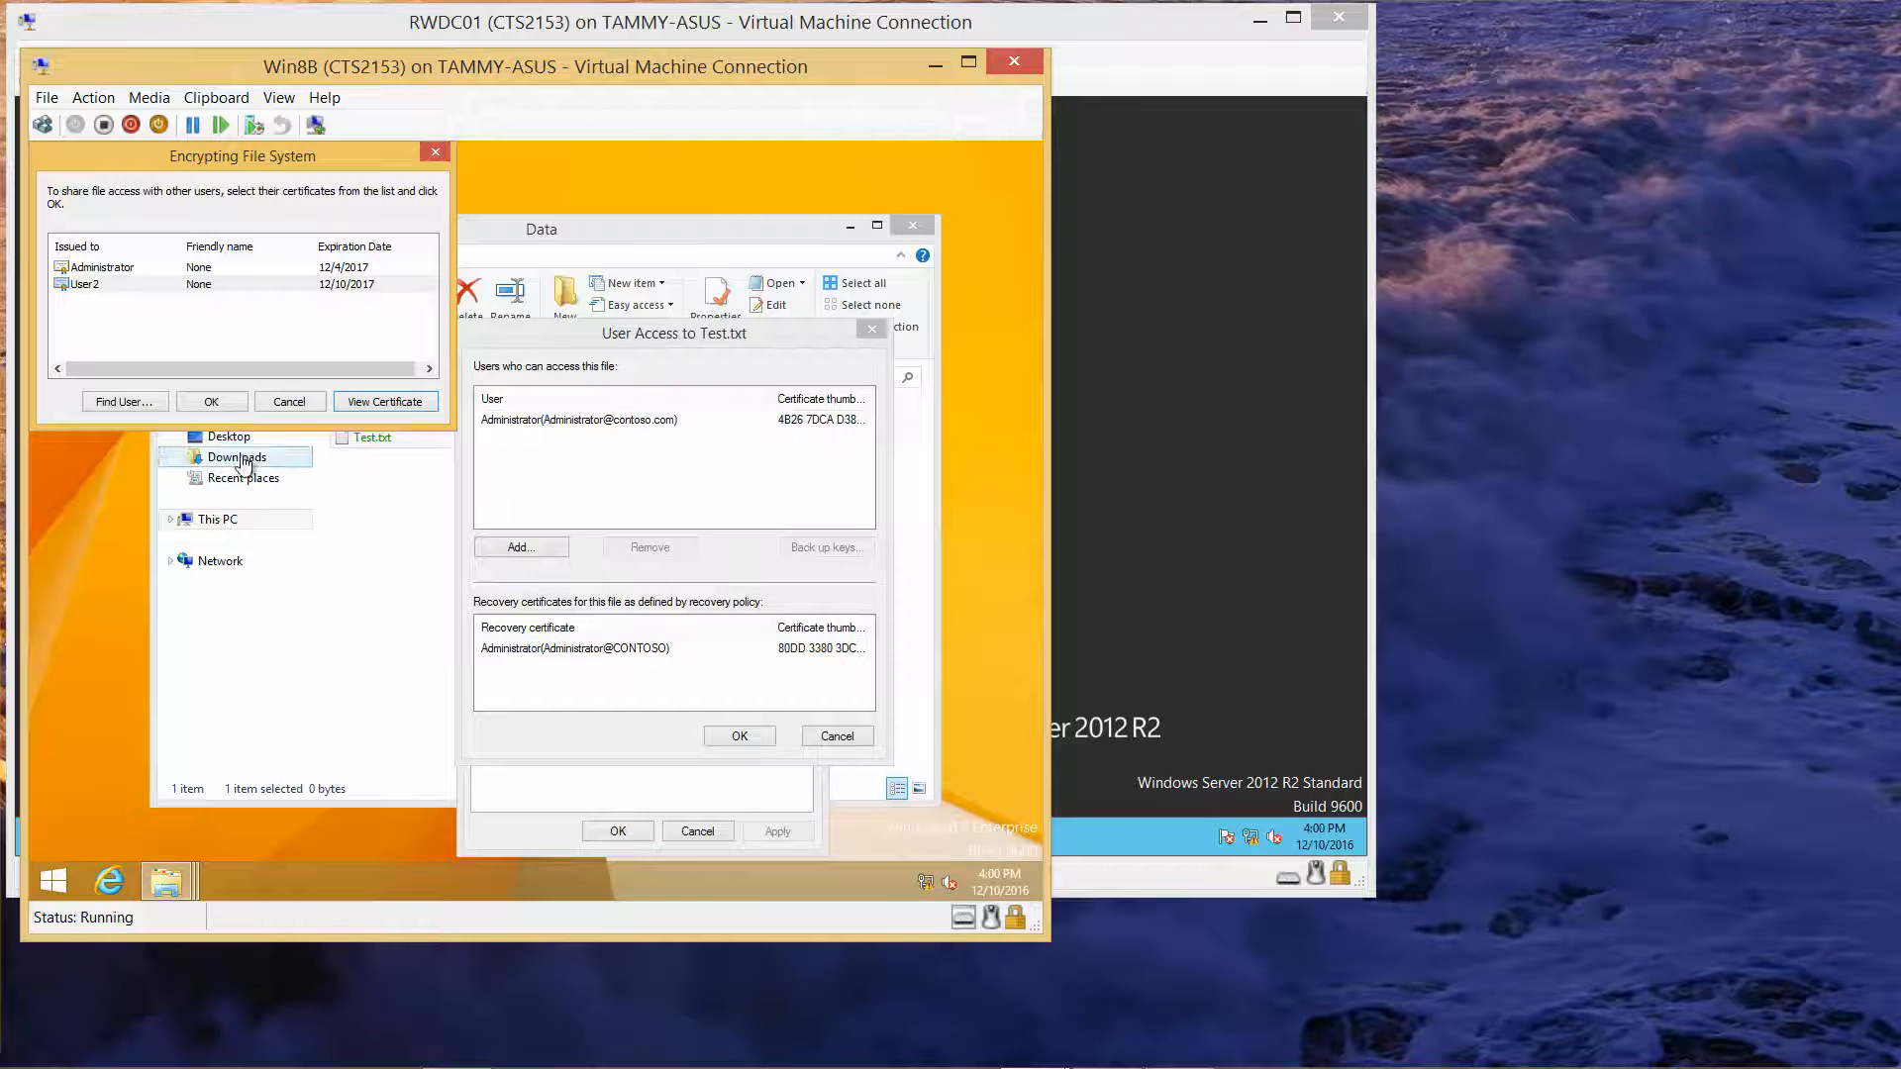
Step: Add User2's certificate to Test.txt's access list, confirm all dialogs, and close the Data window
click(220, 403)
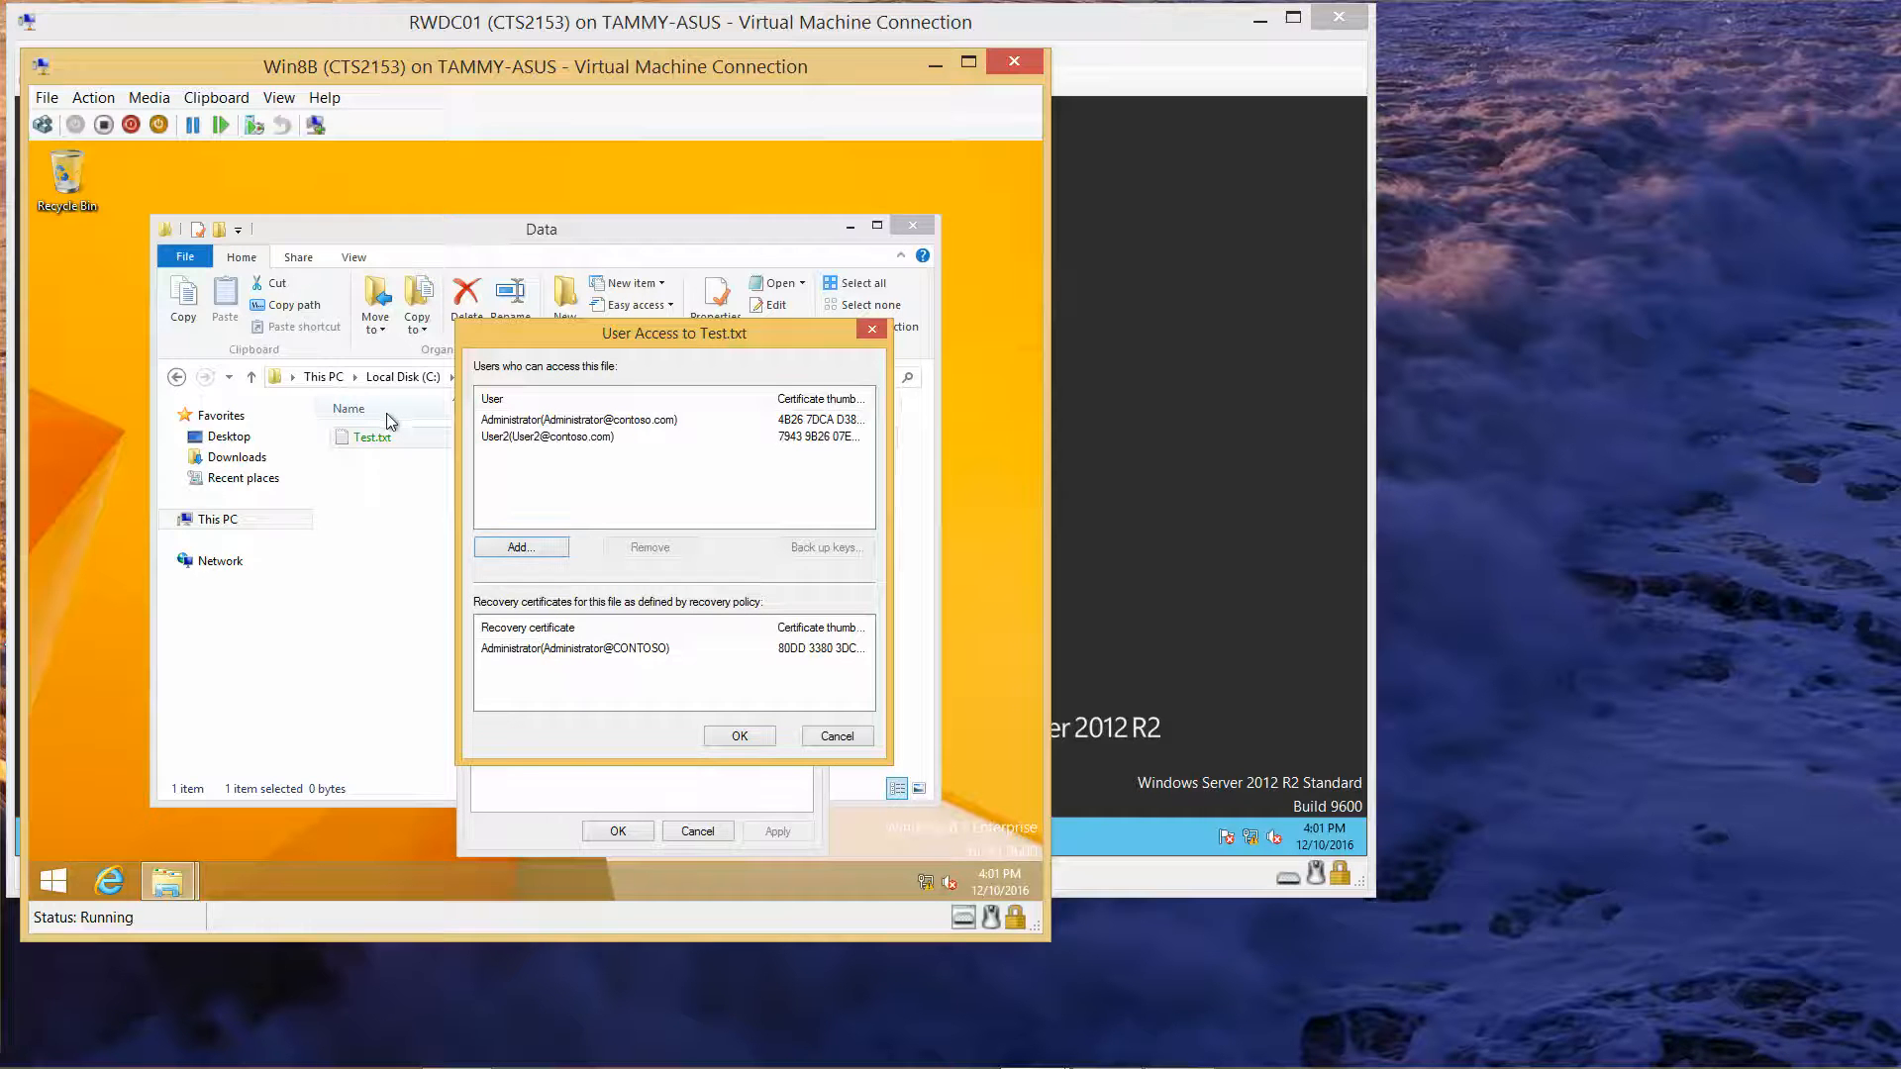
click(600, 423)
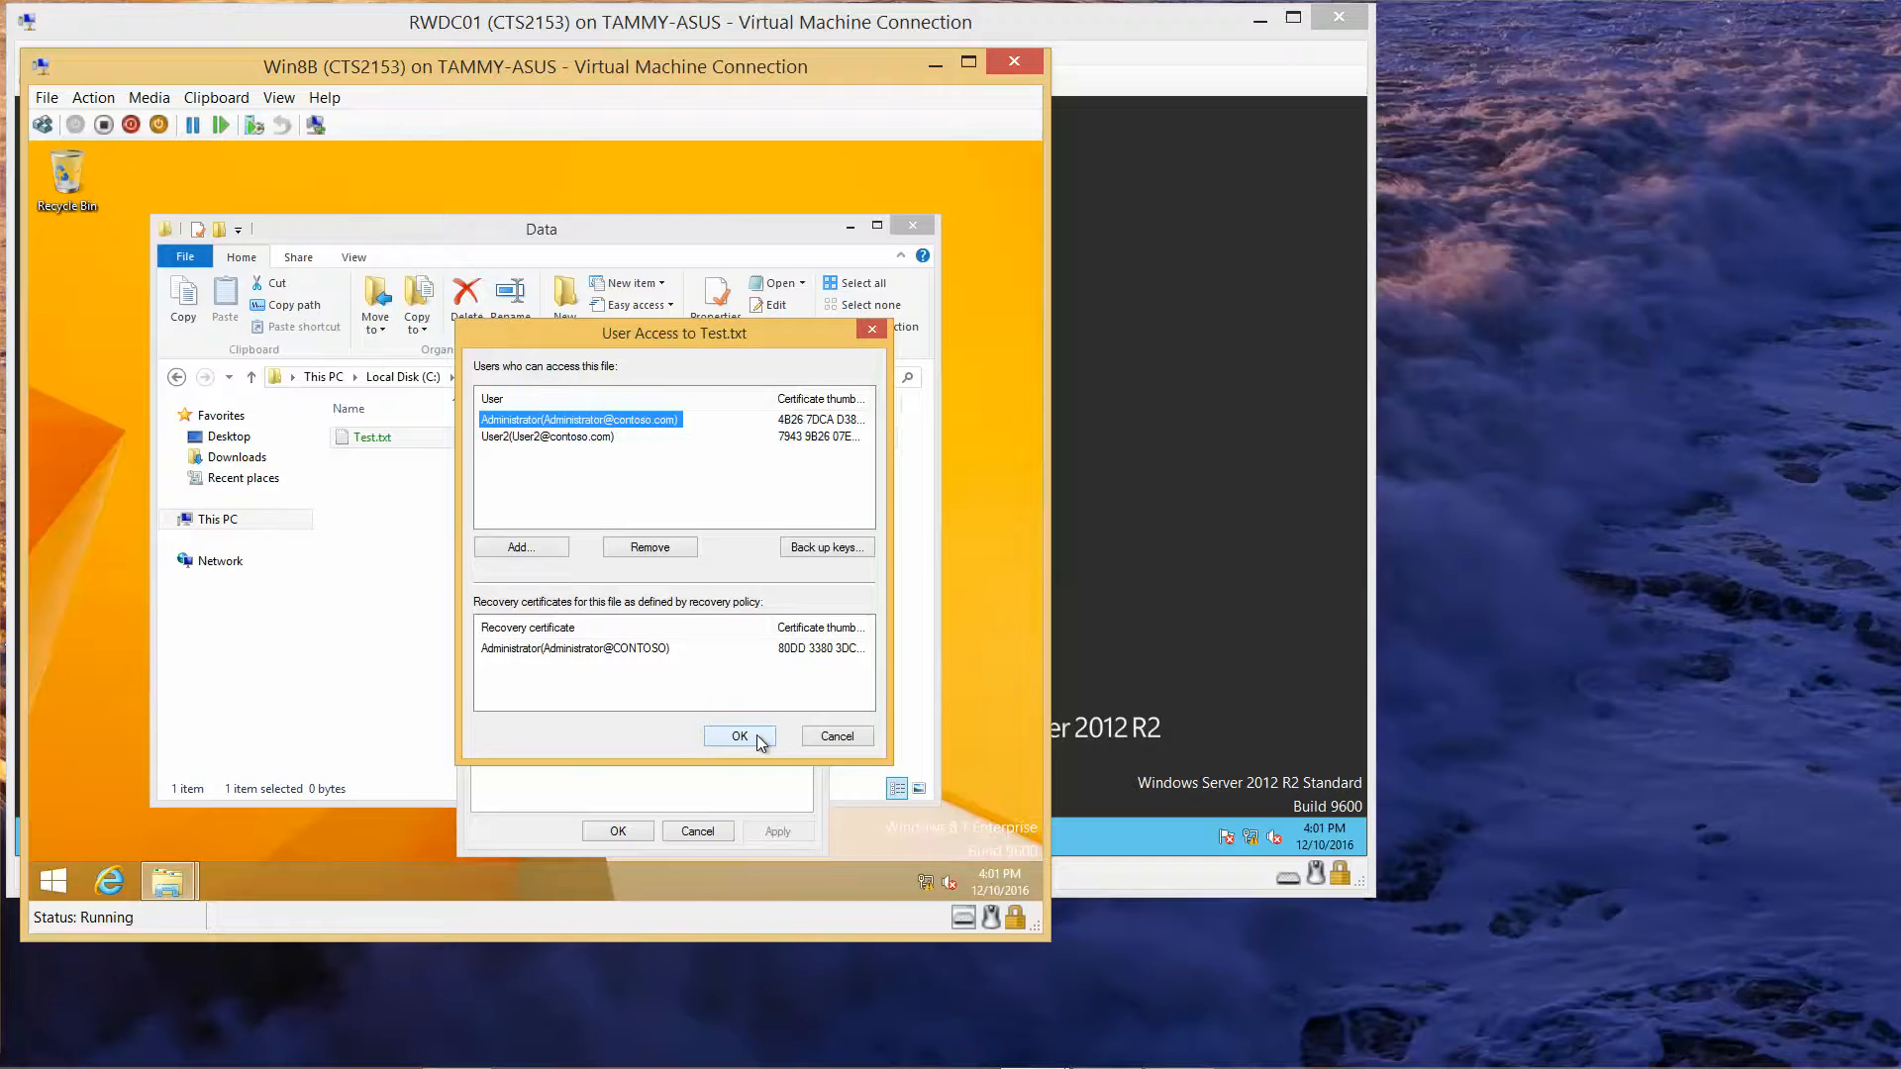
click(756, 734)
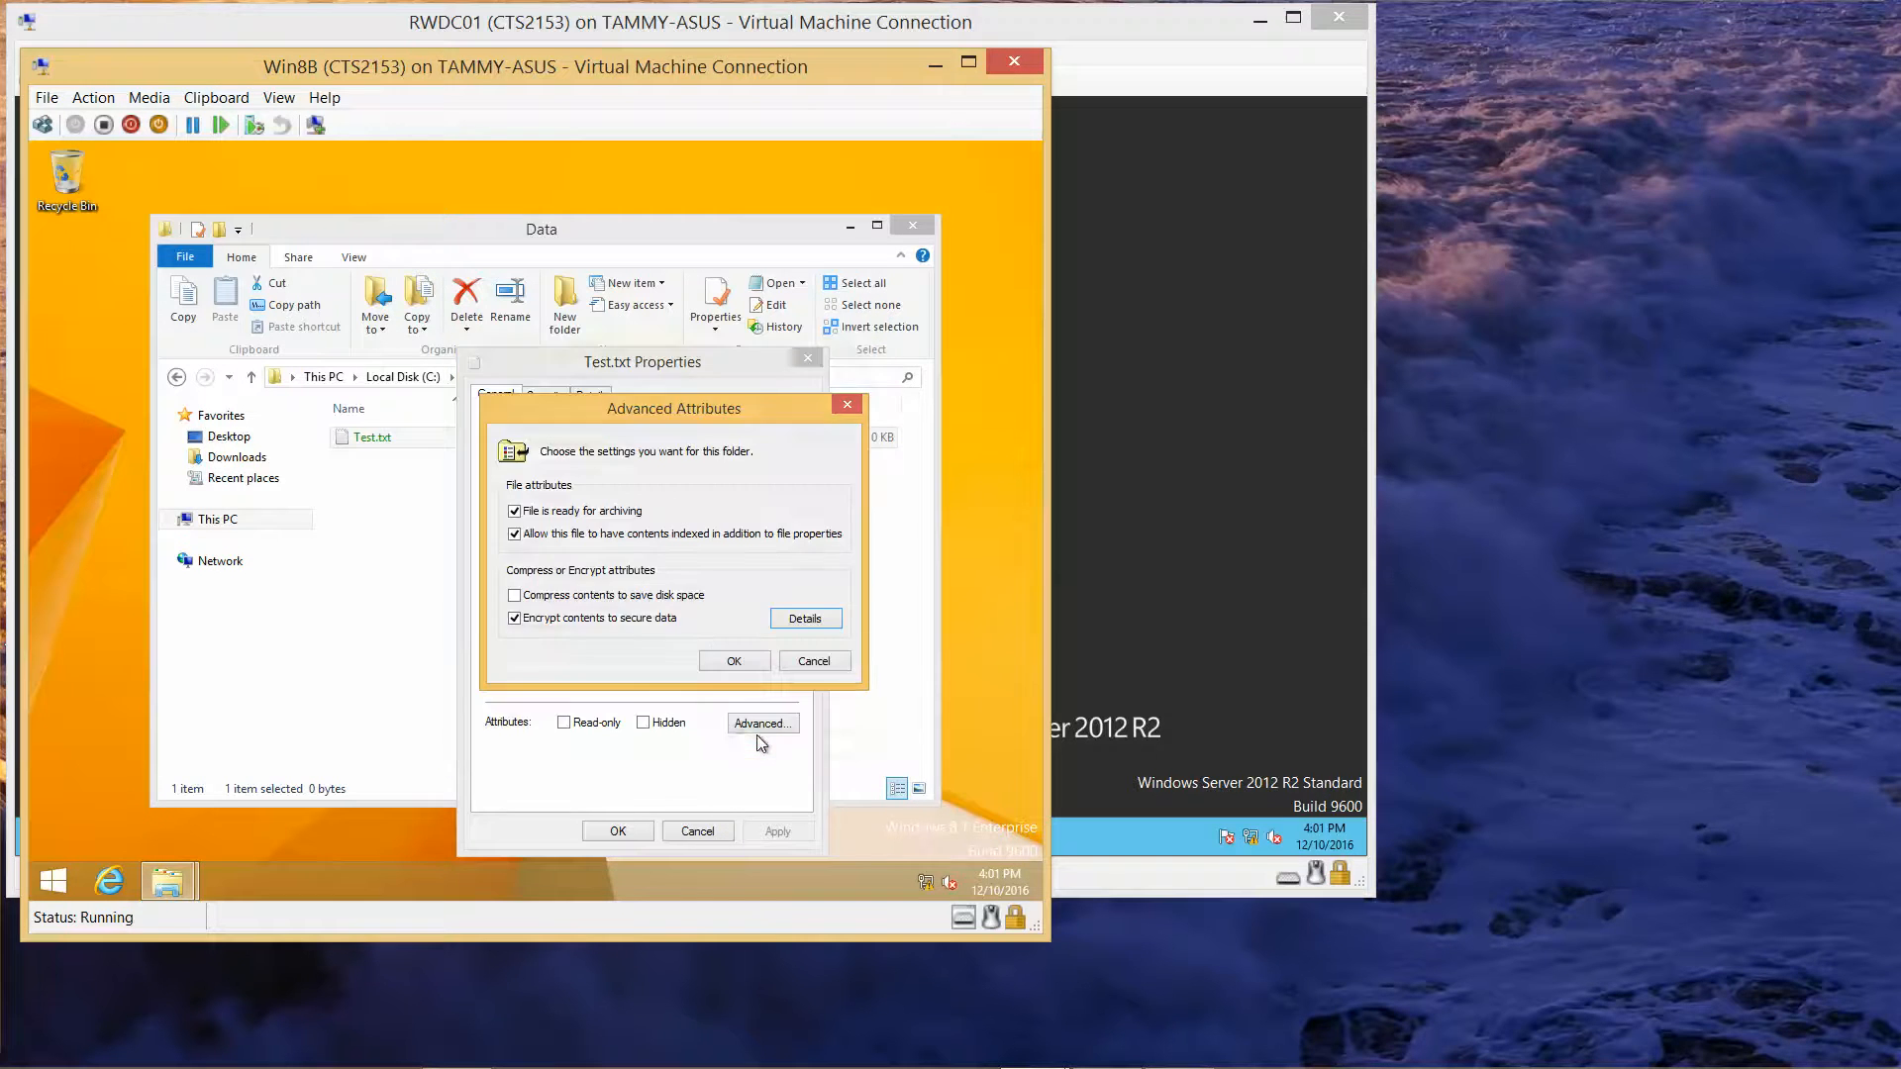
click(735, 663)
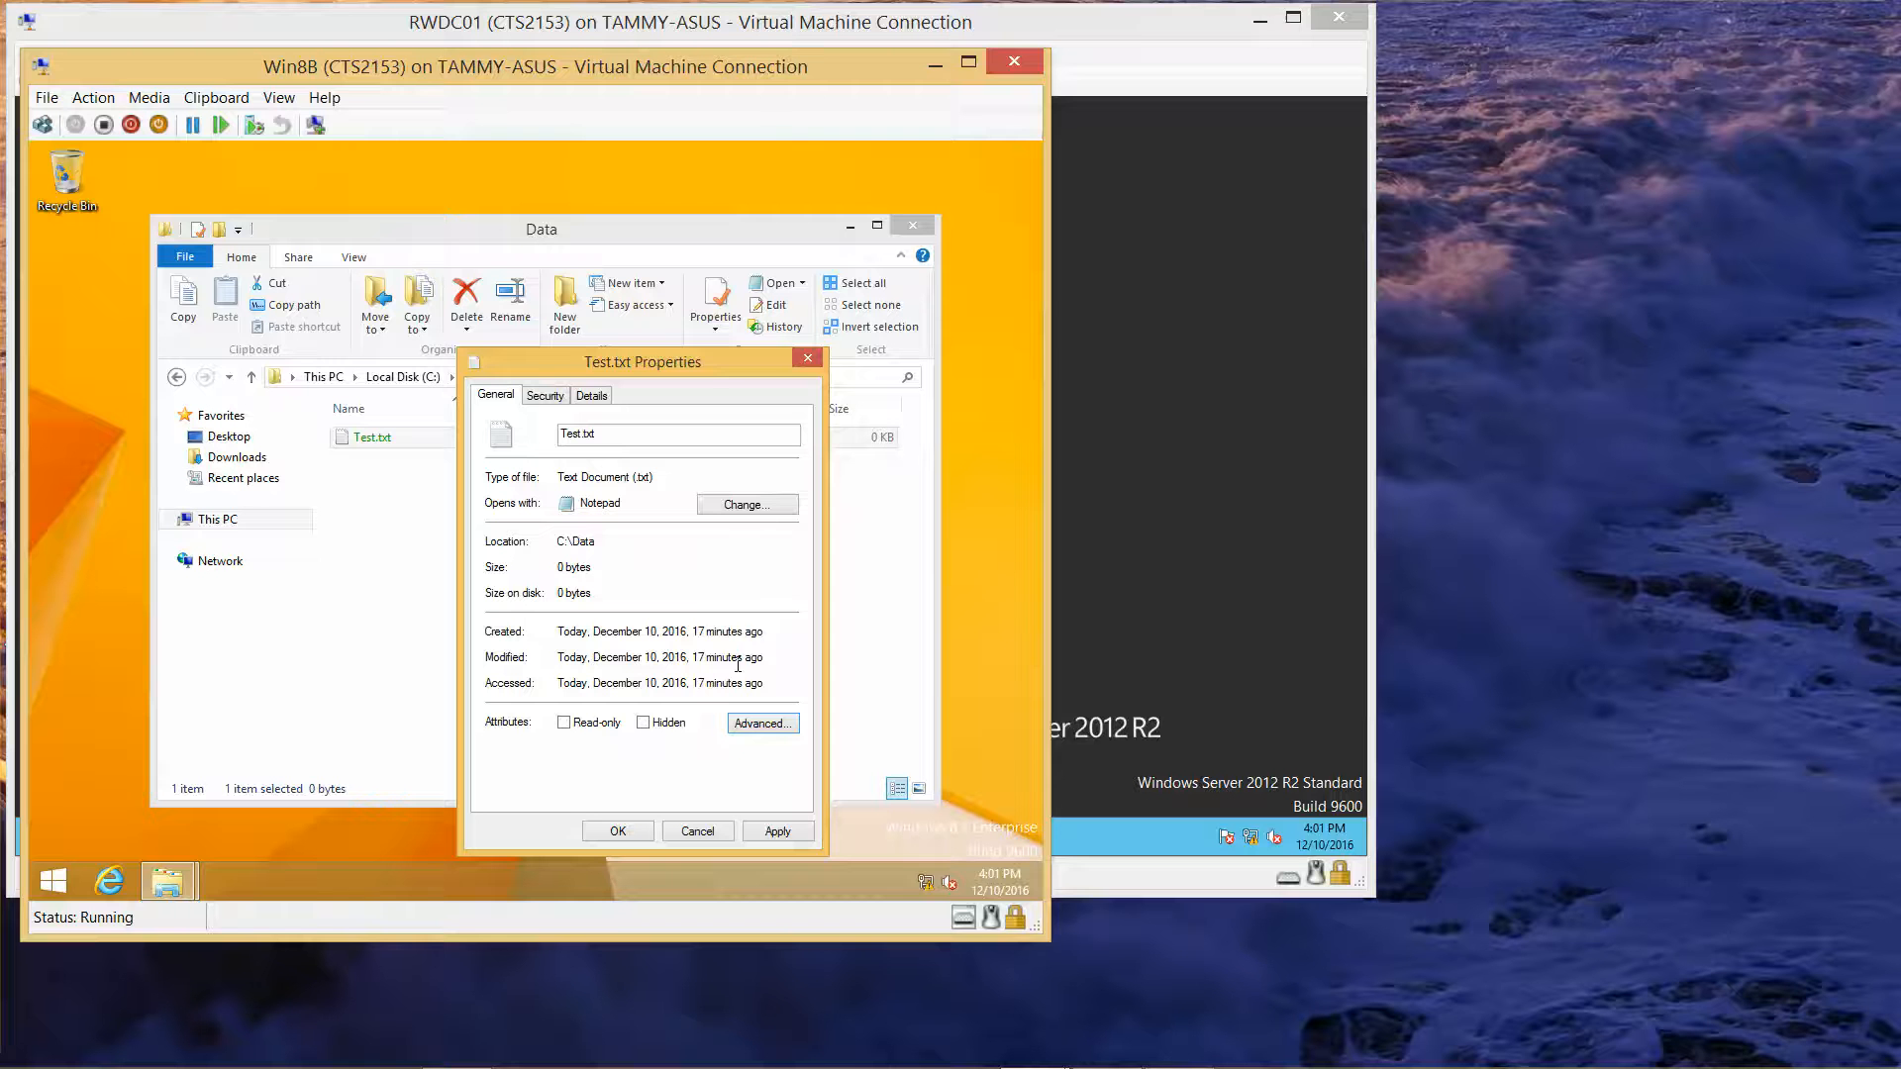
click(614, 827)
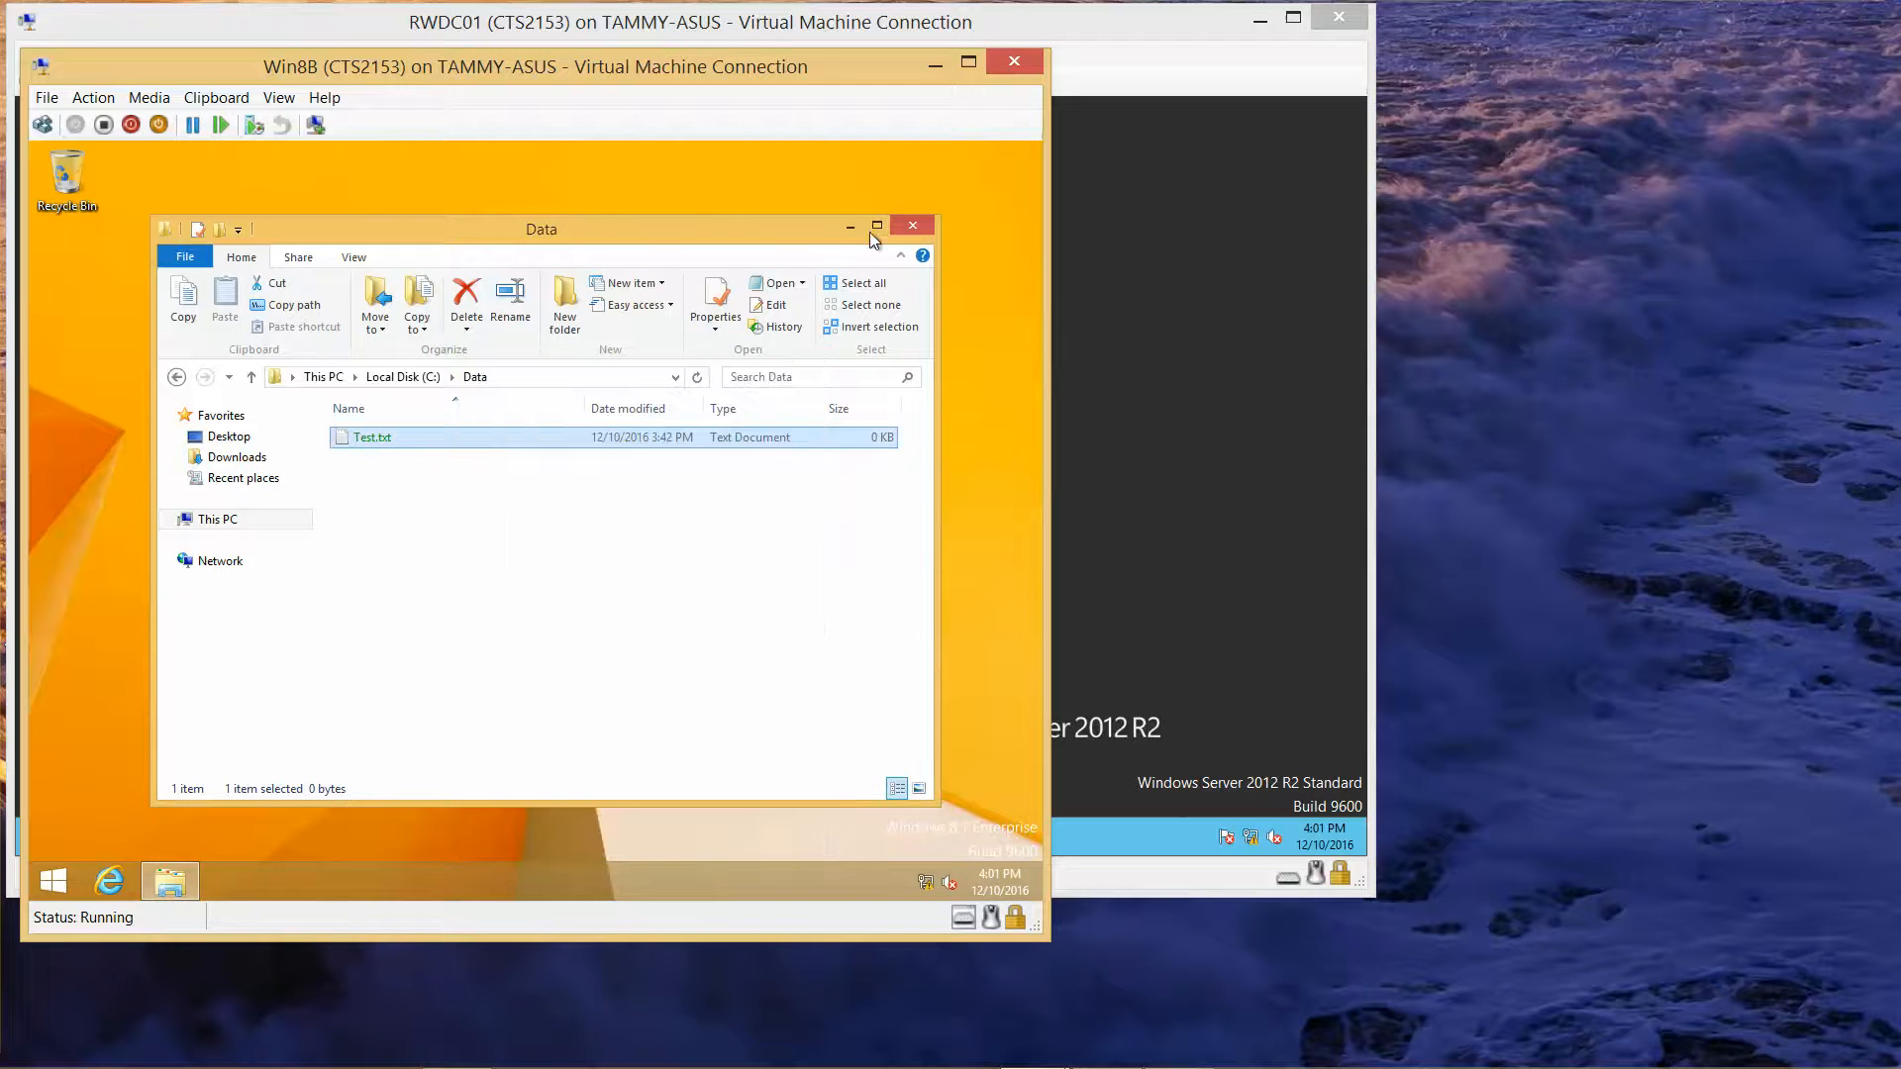
click(901, 226)
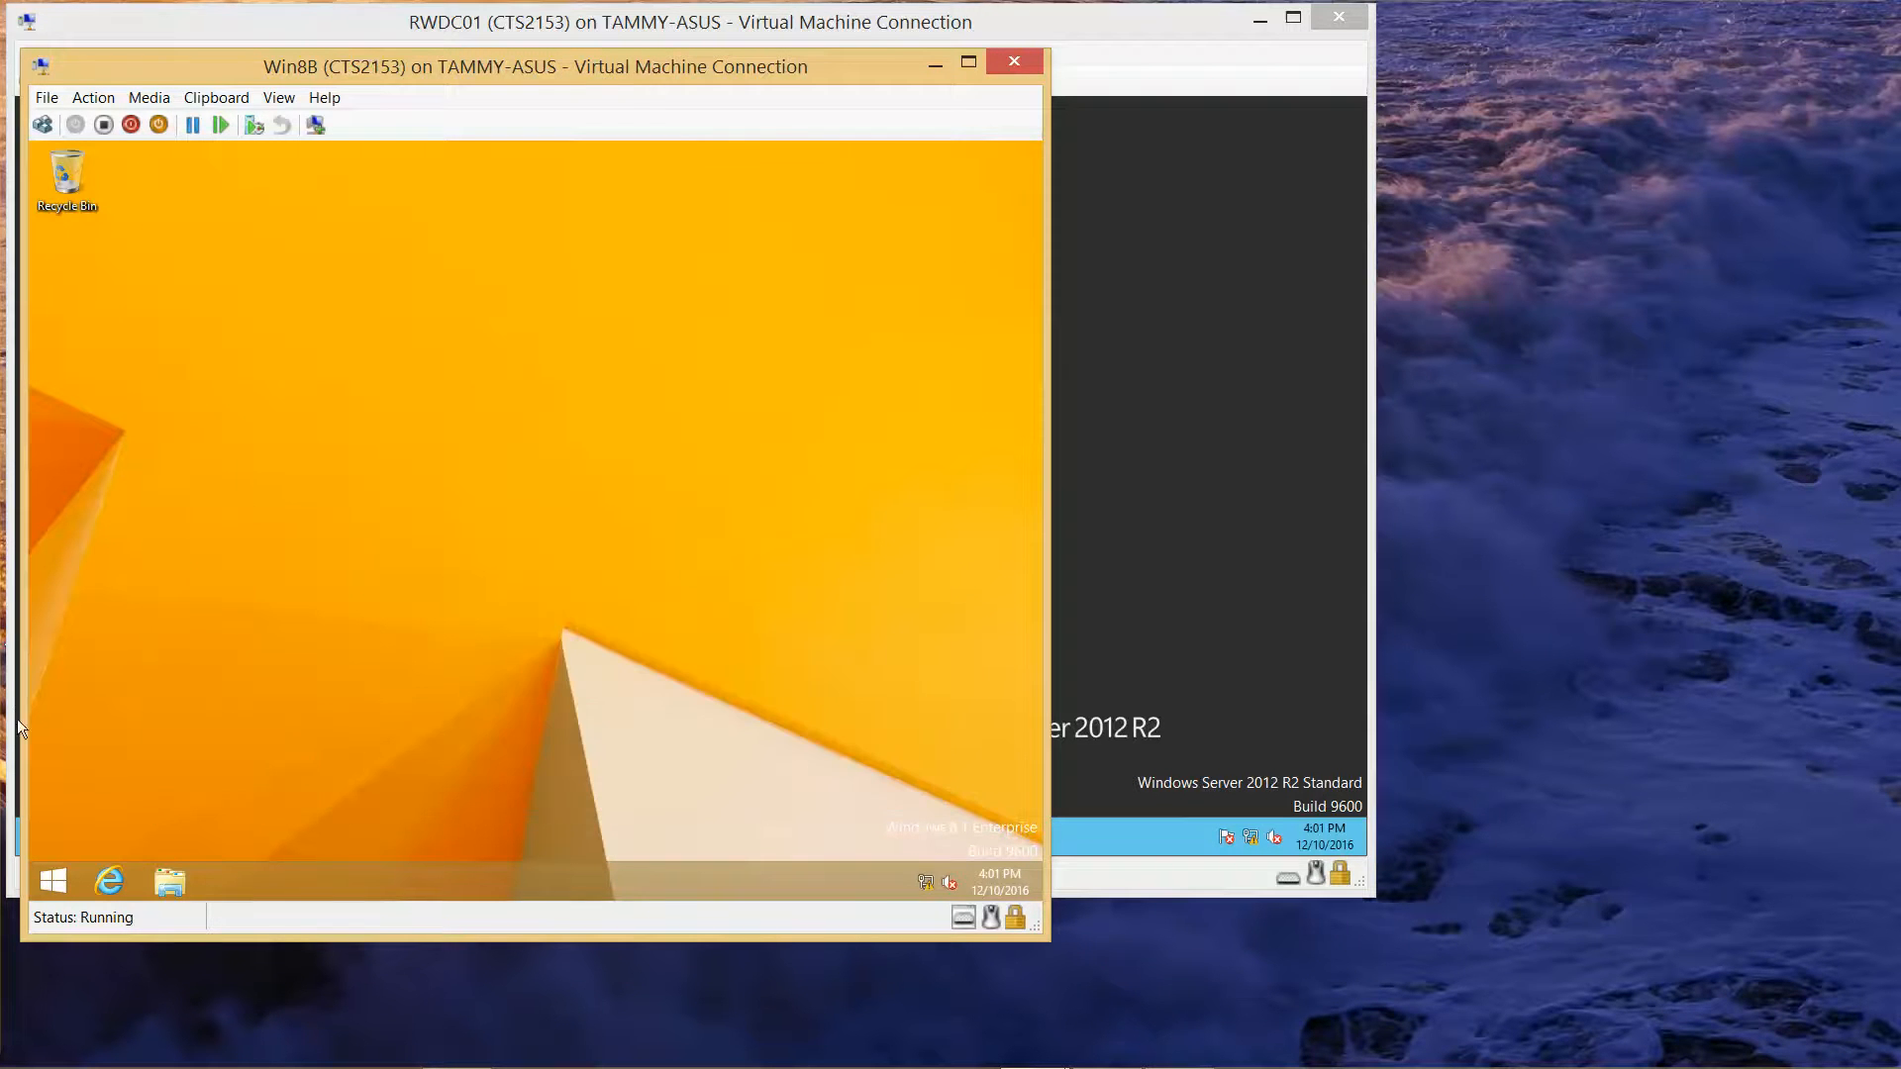
Step: Sign out of the current Windows account from the Start button's quick menu
right_click(55, 896)
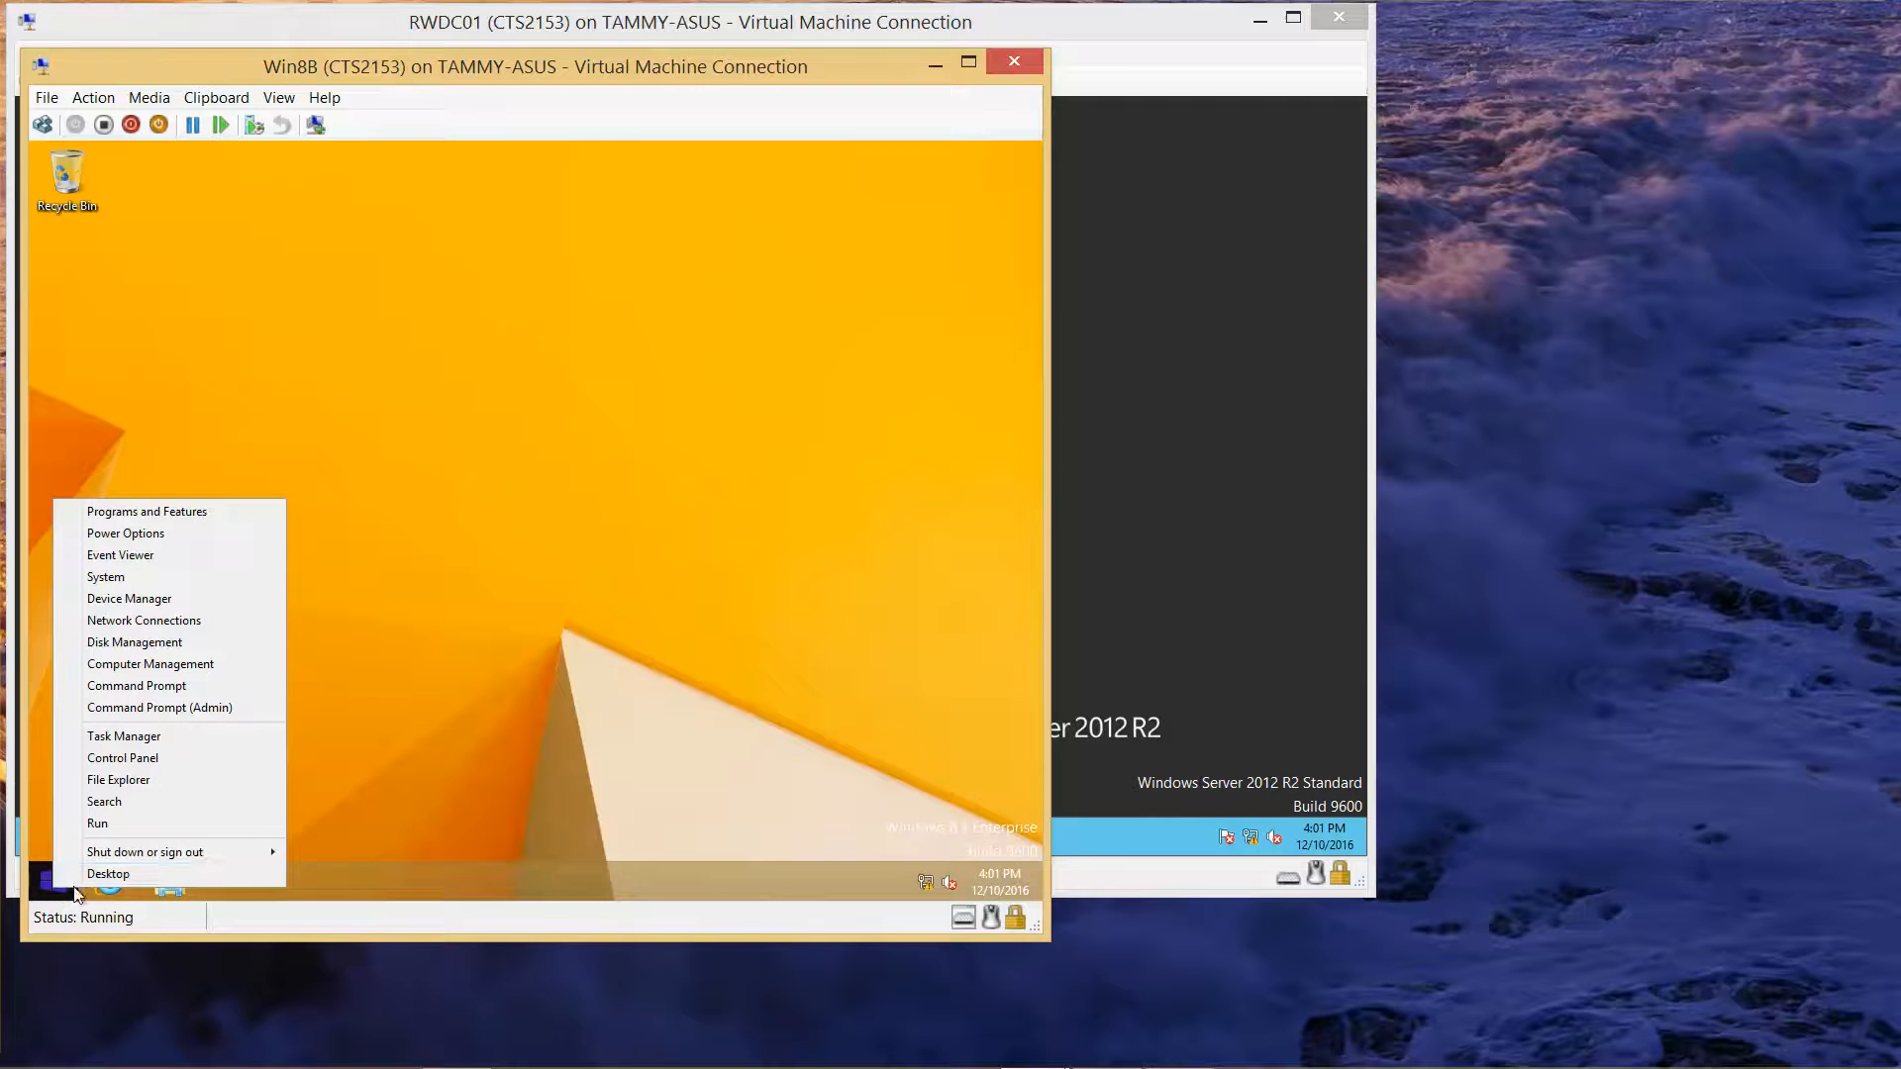
mouse_move(201, 852)
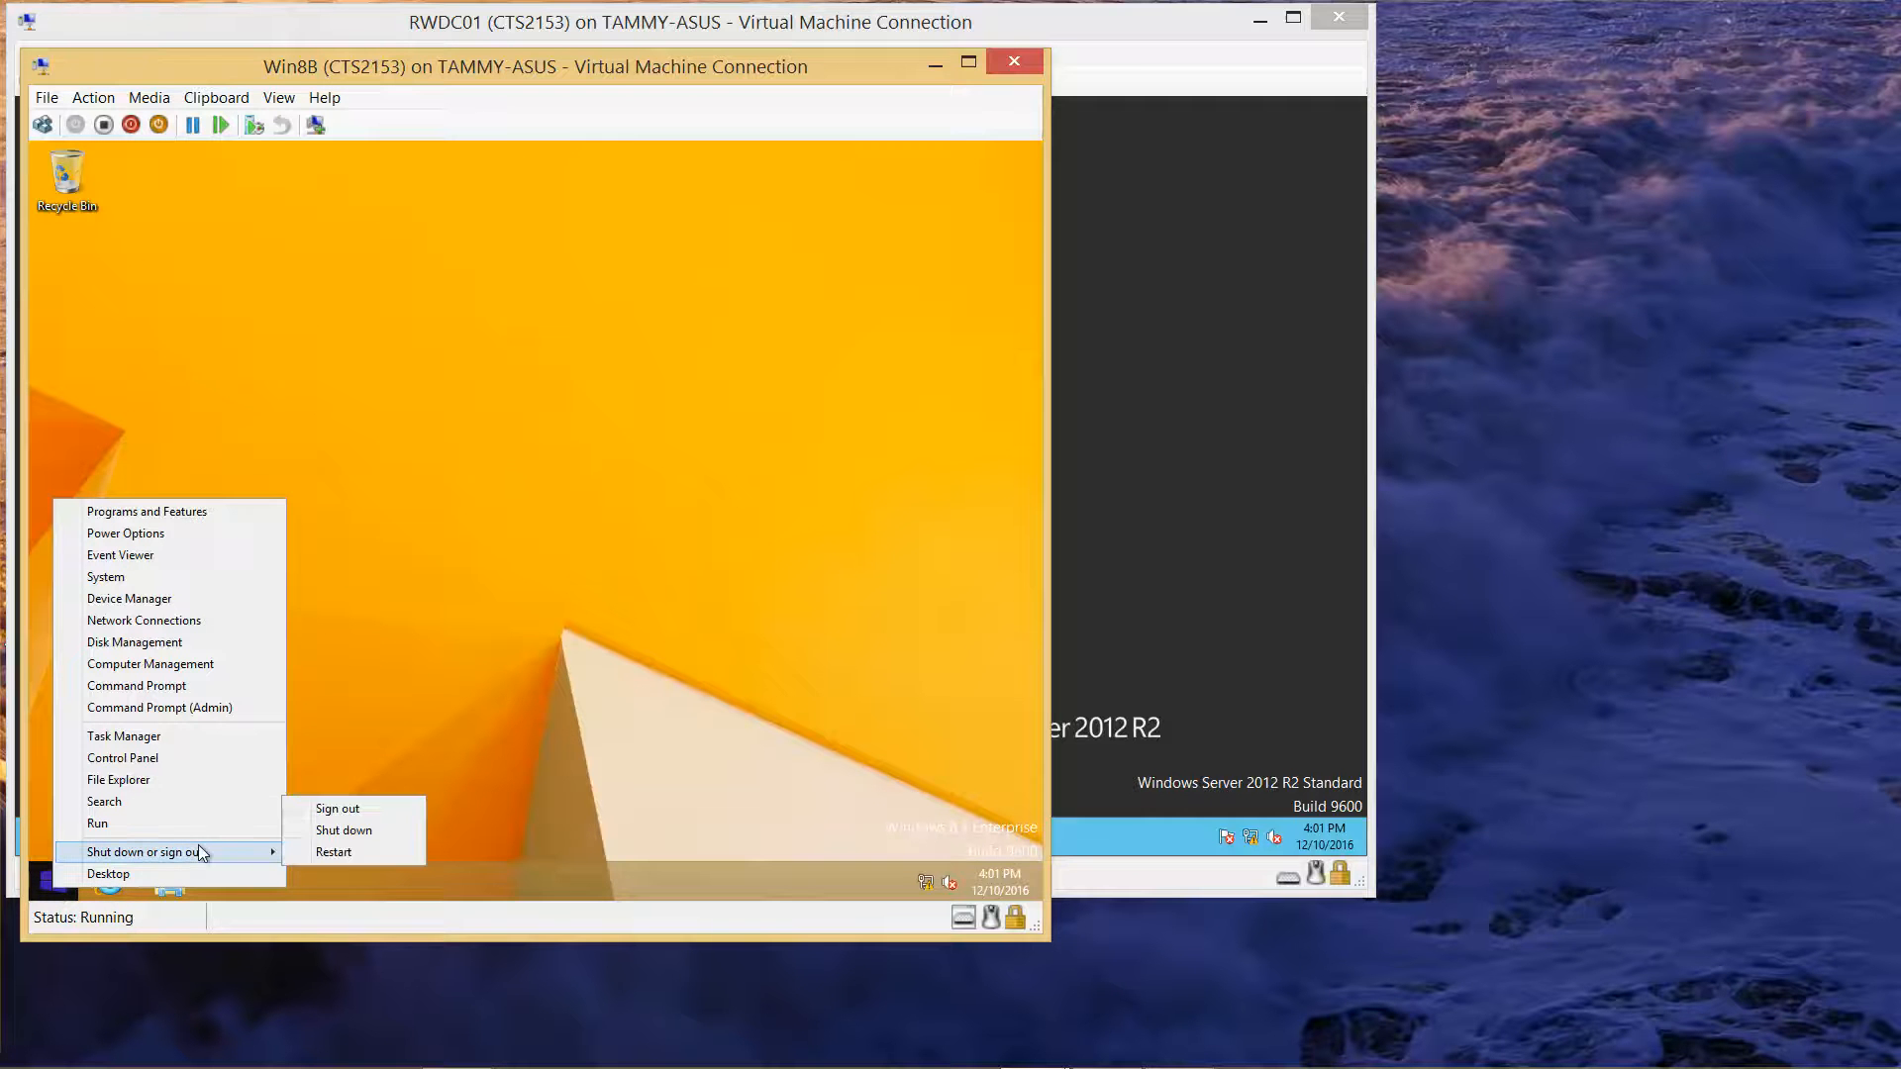
click(366, 813)
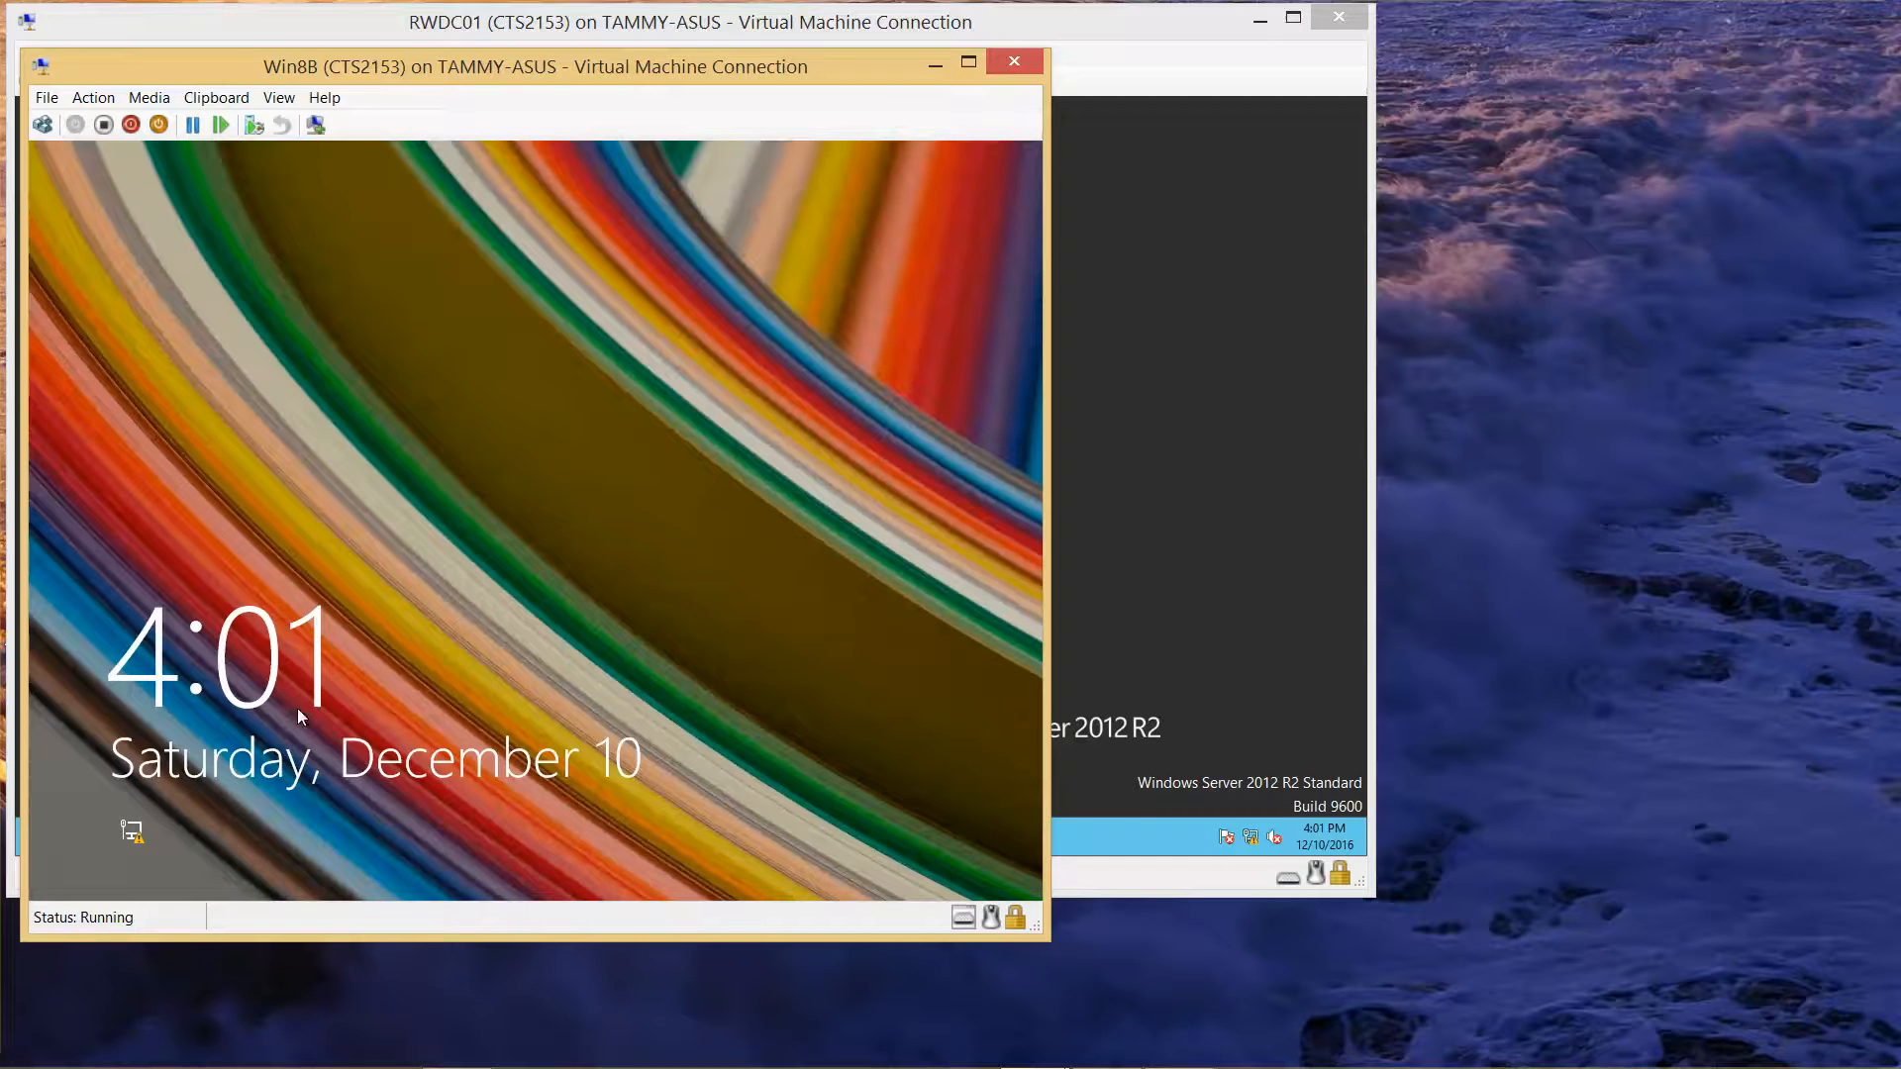
Step: Sign back in as User2 via the Other user option
click(49, 123)
click(603, 450)
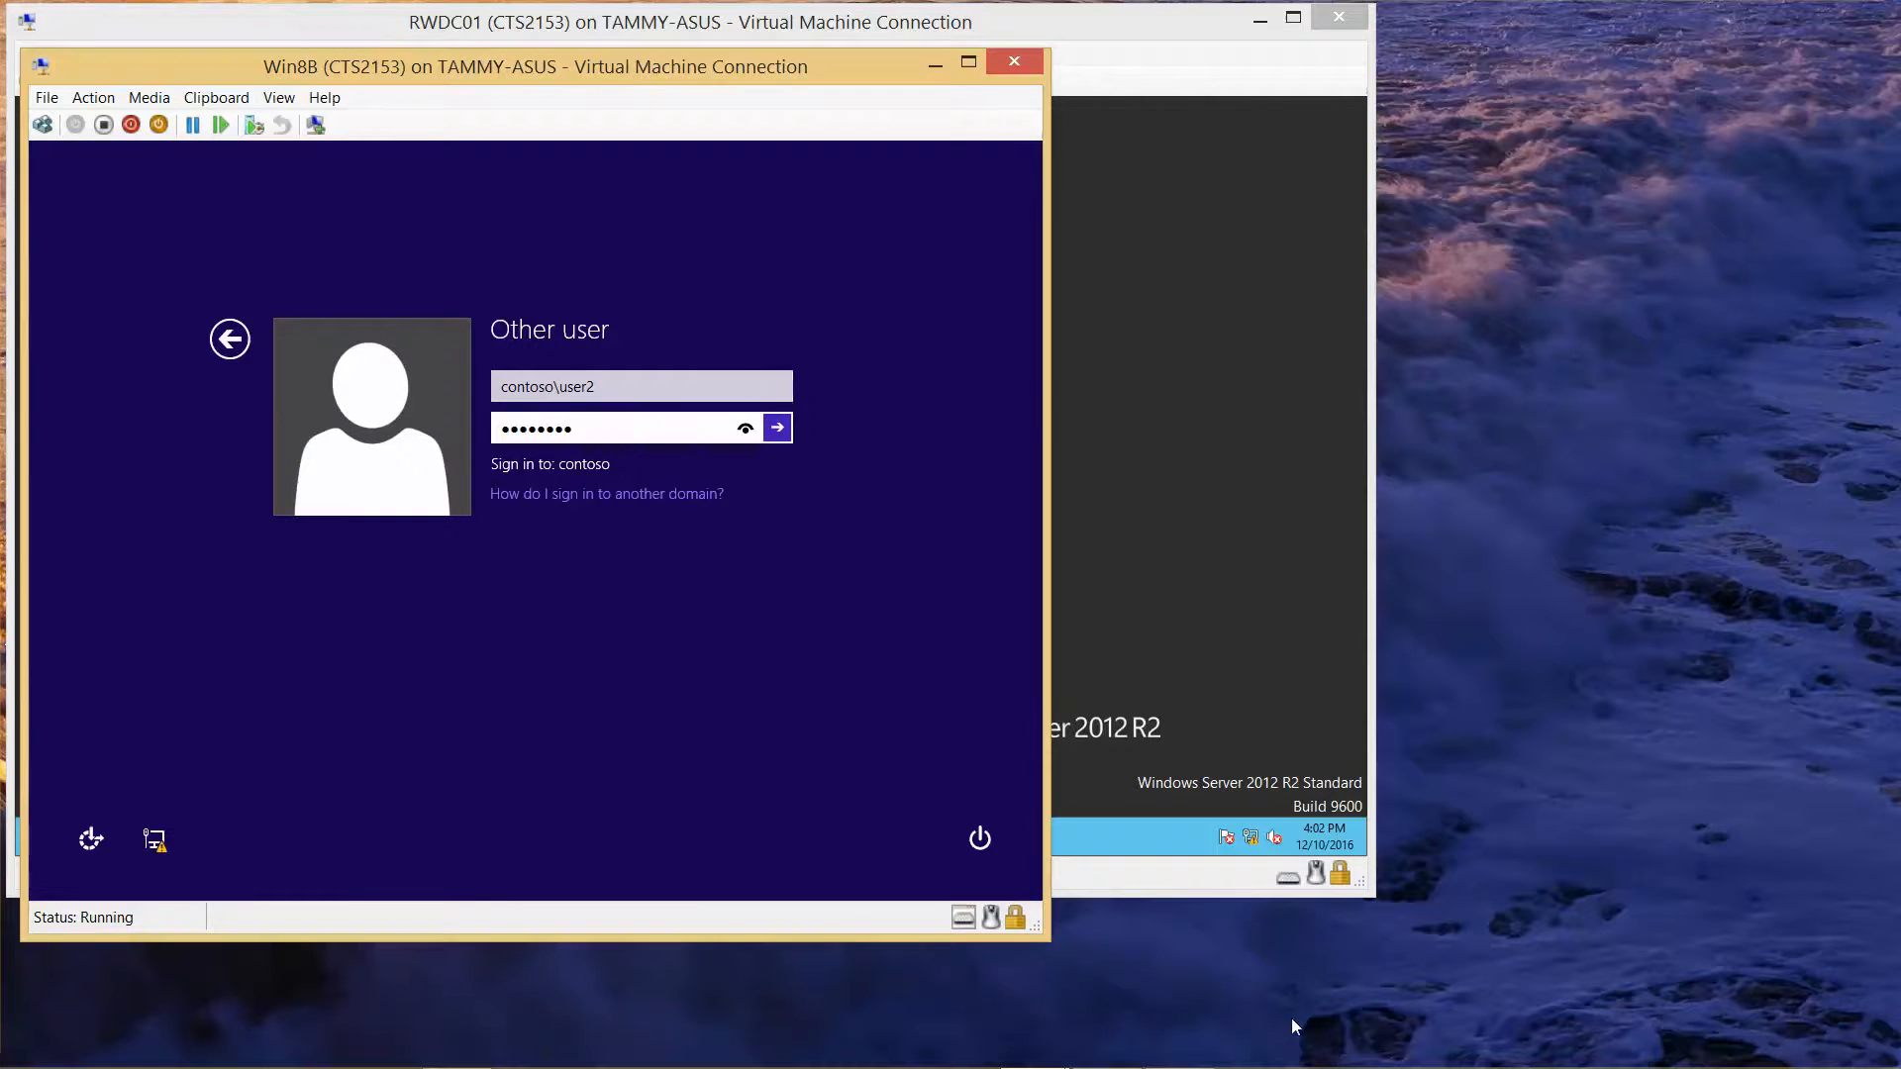
click(777, 428)
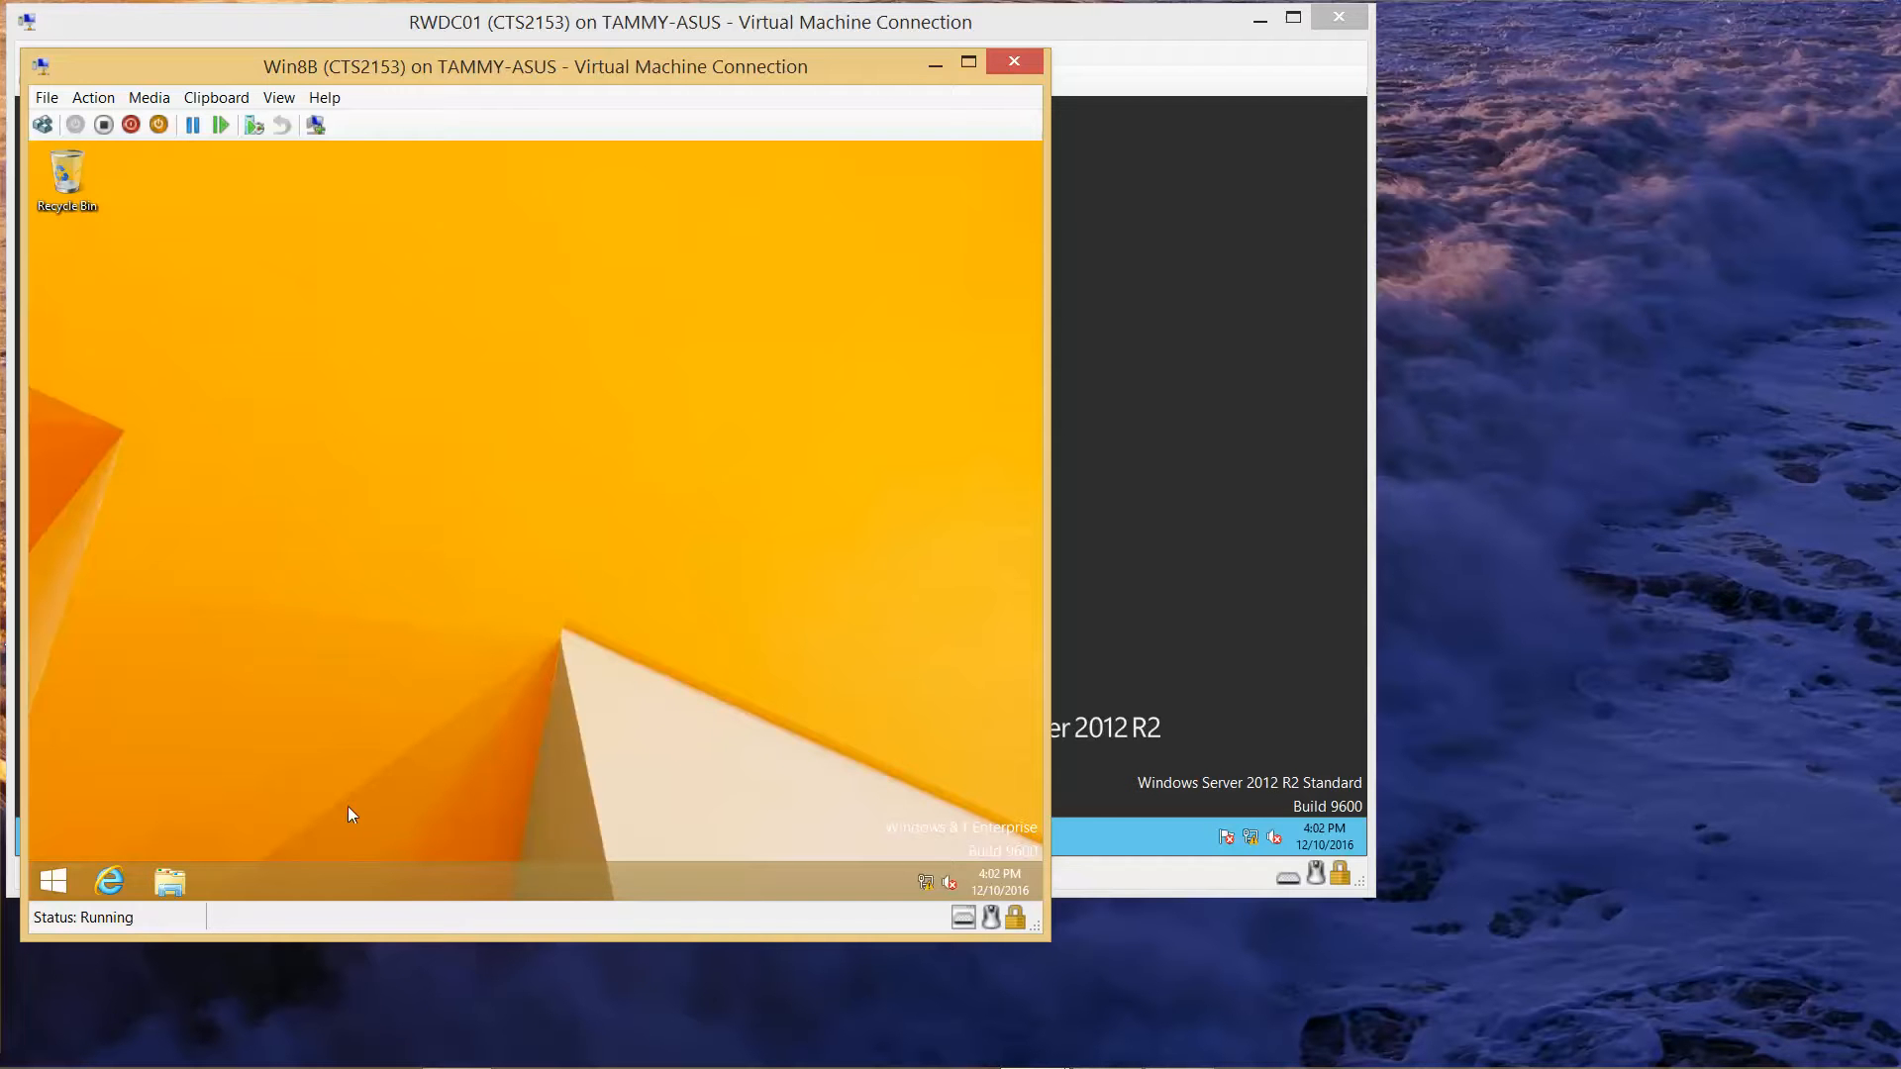
Step: Browse to C:\Data and open Test.txt in Notepad
click(172, 886)
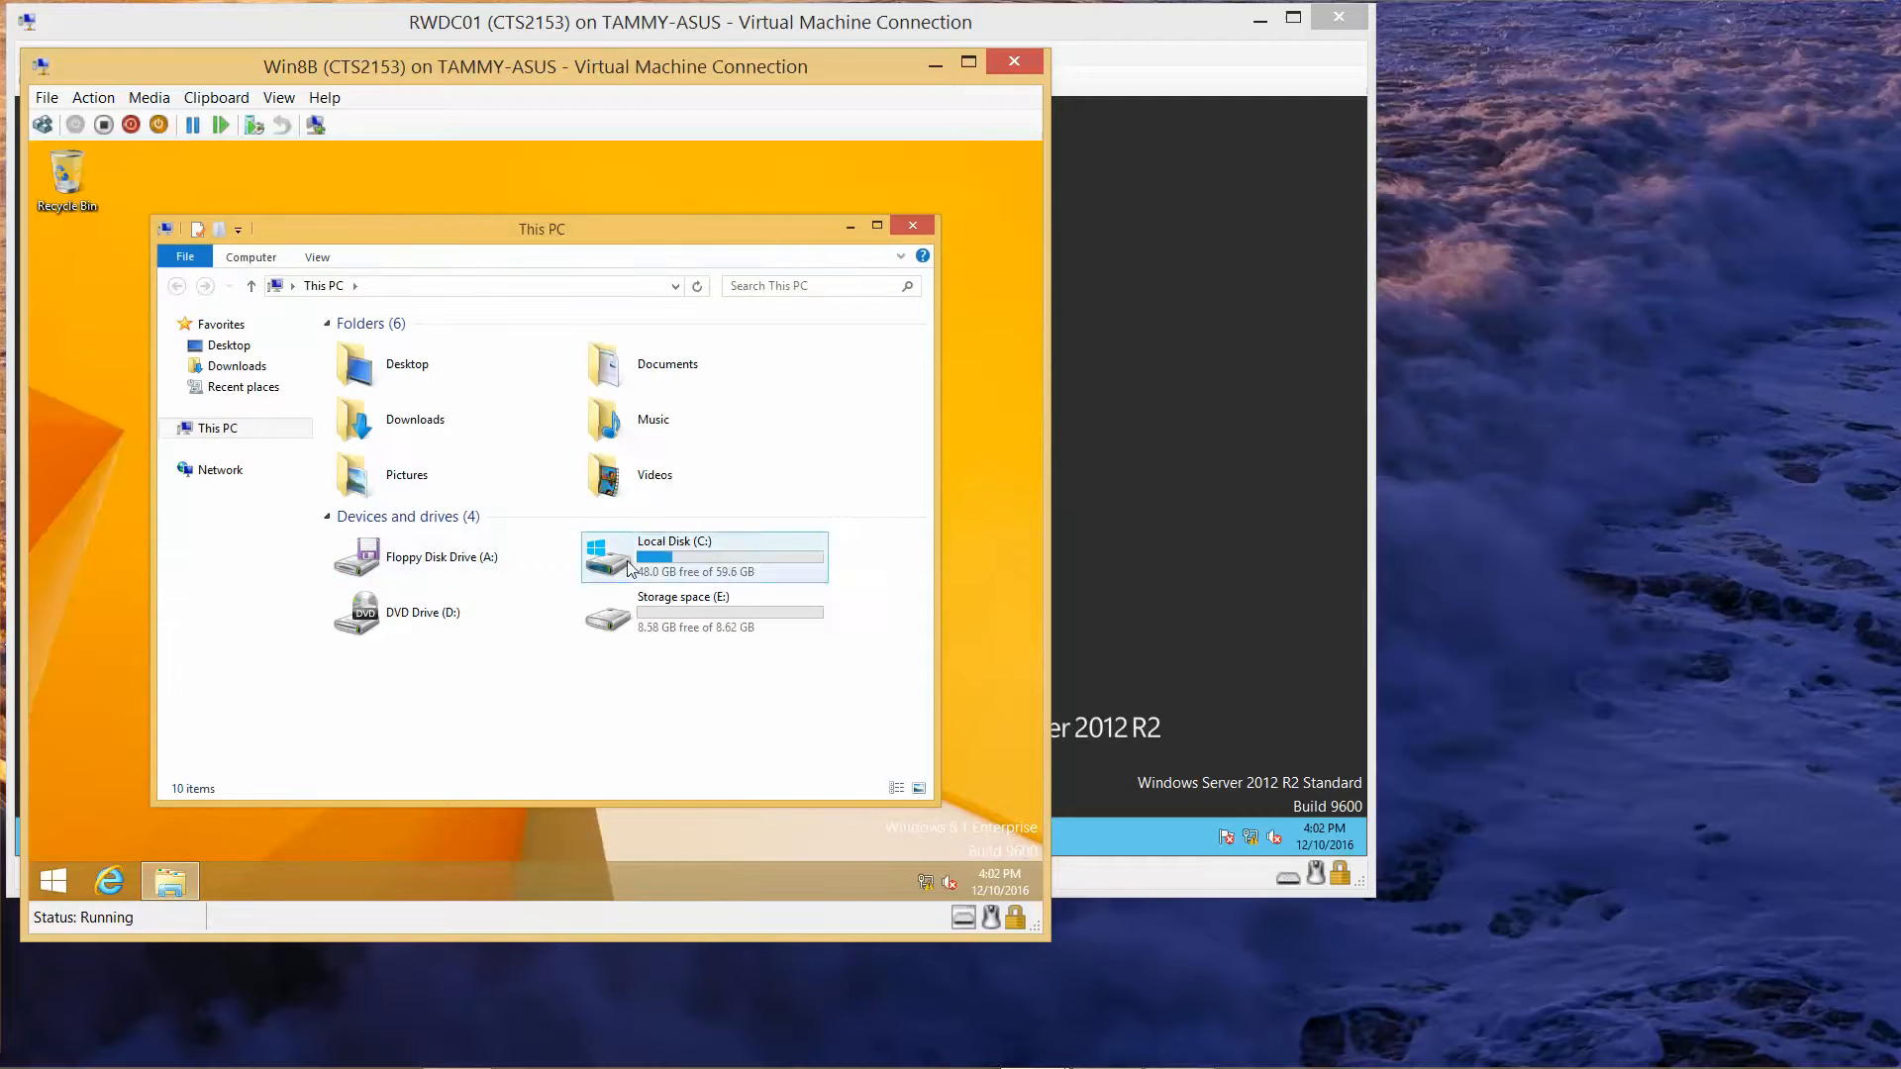
double_click(631, 568)
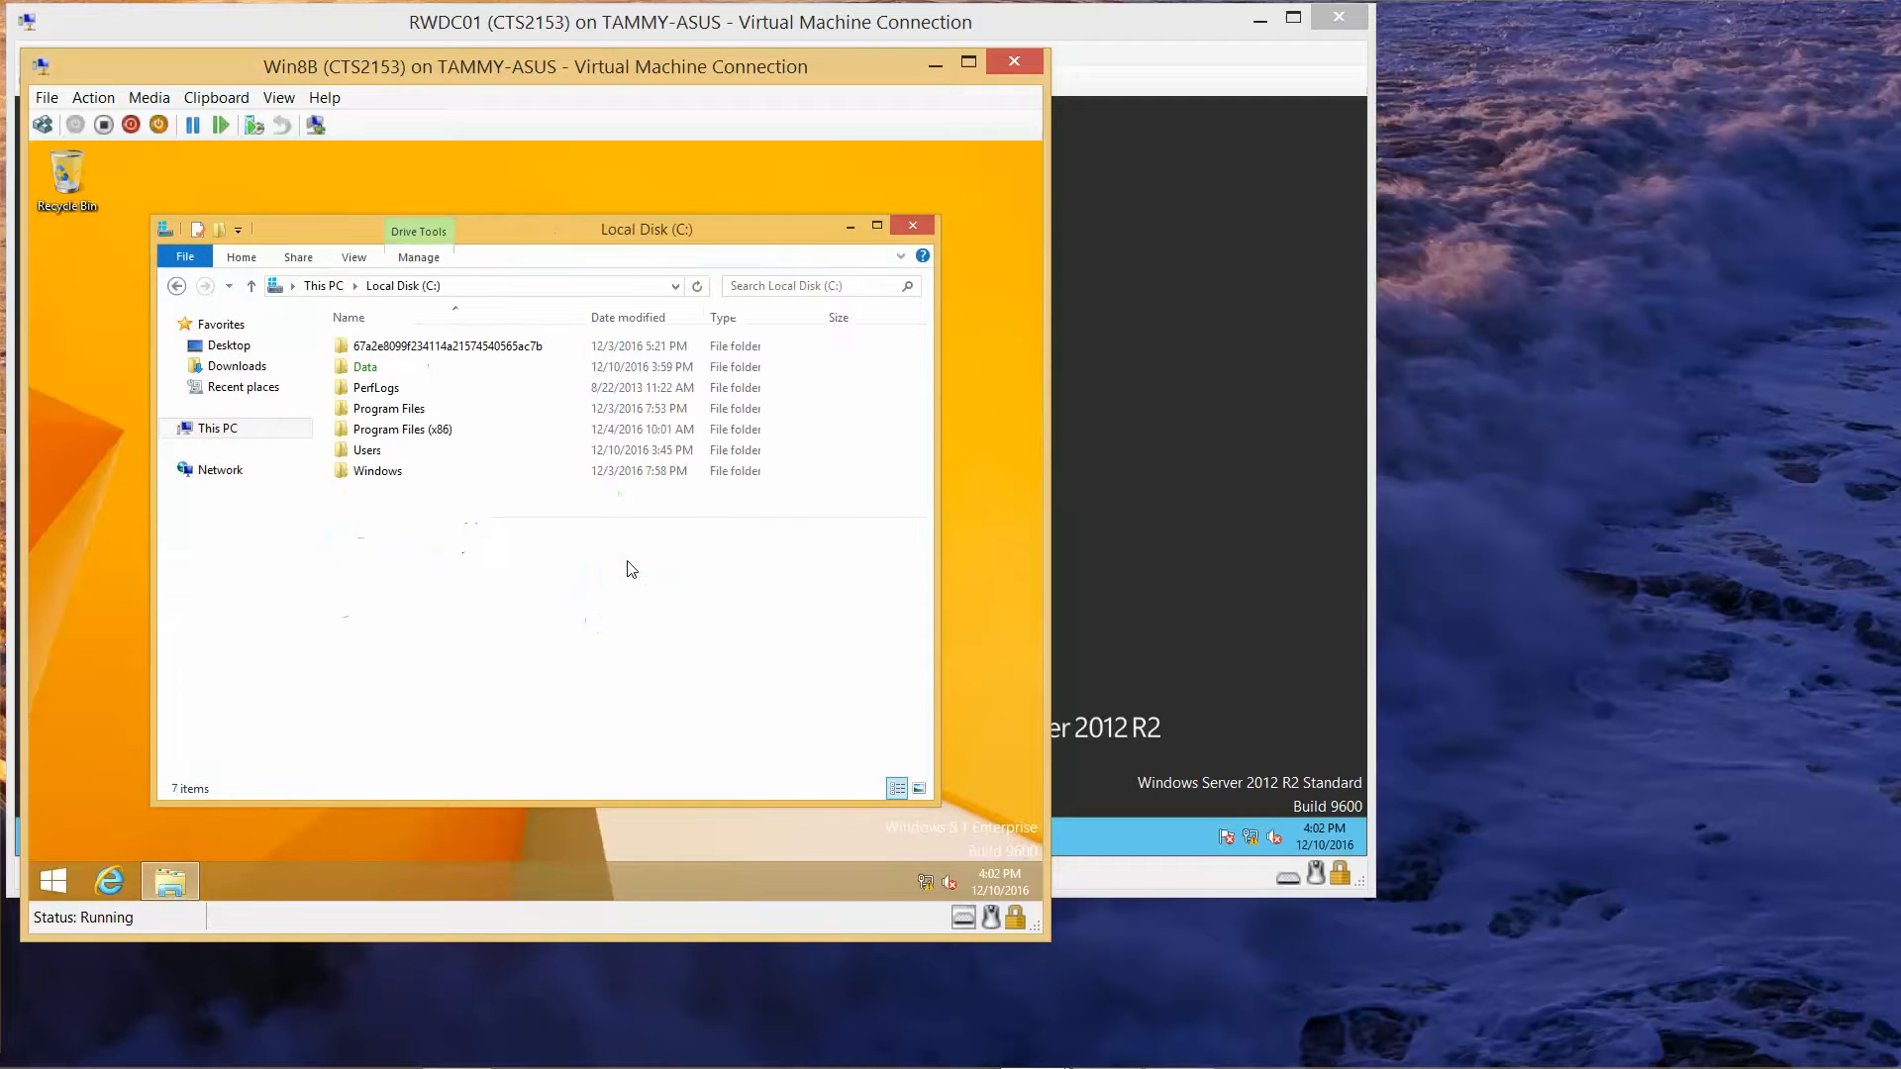
double_click(402, 371)
double_click(400, 352)
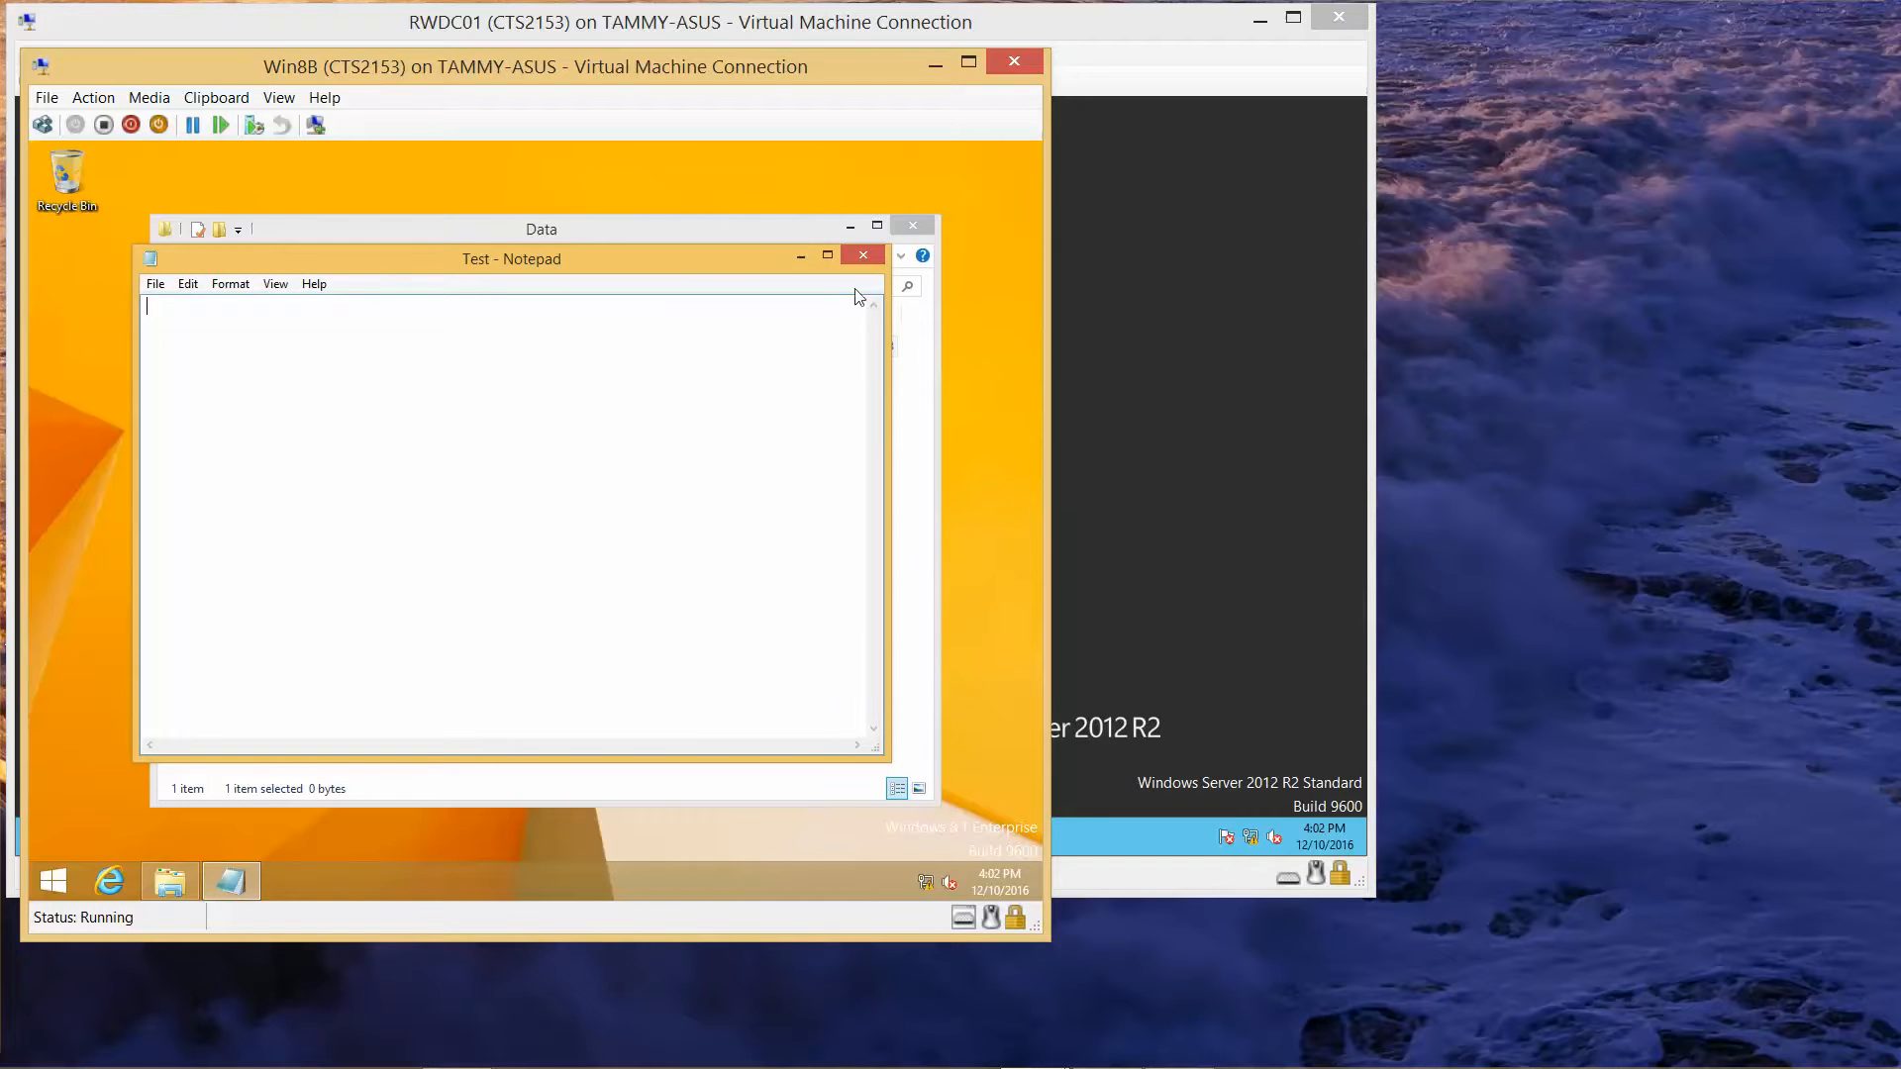
Step: Close Notepad and the Data folder window
click(875, 258)
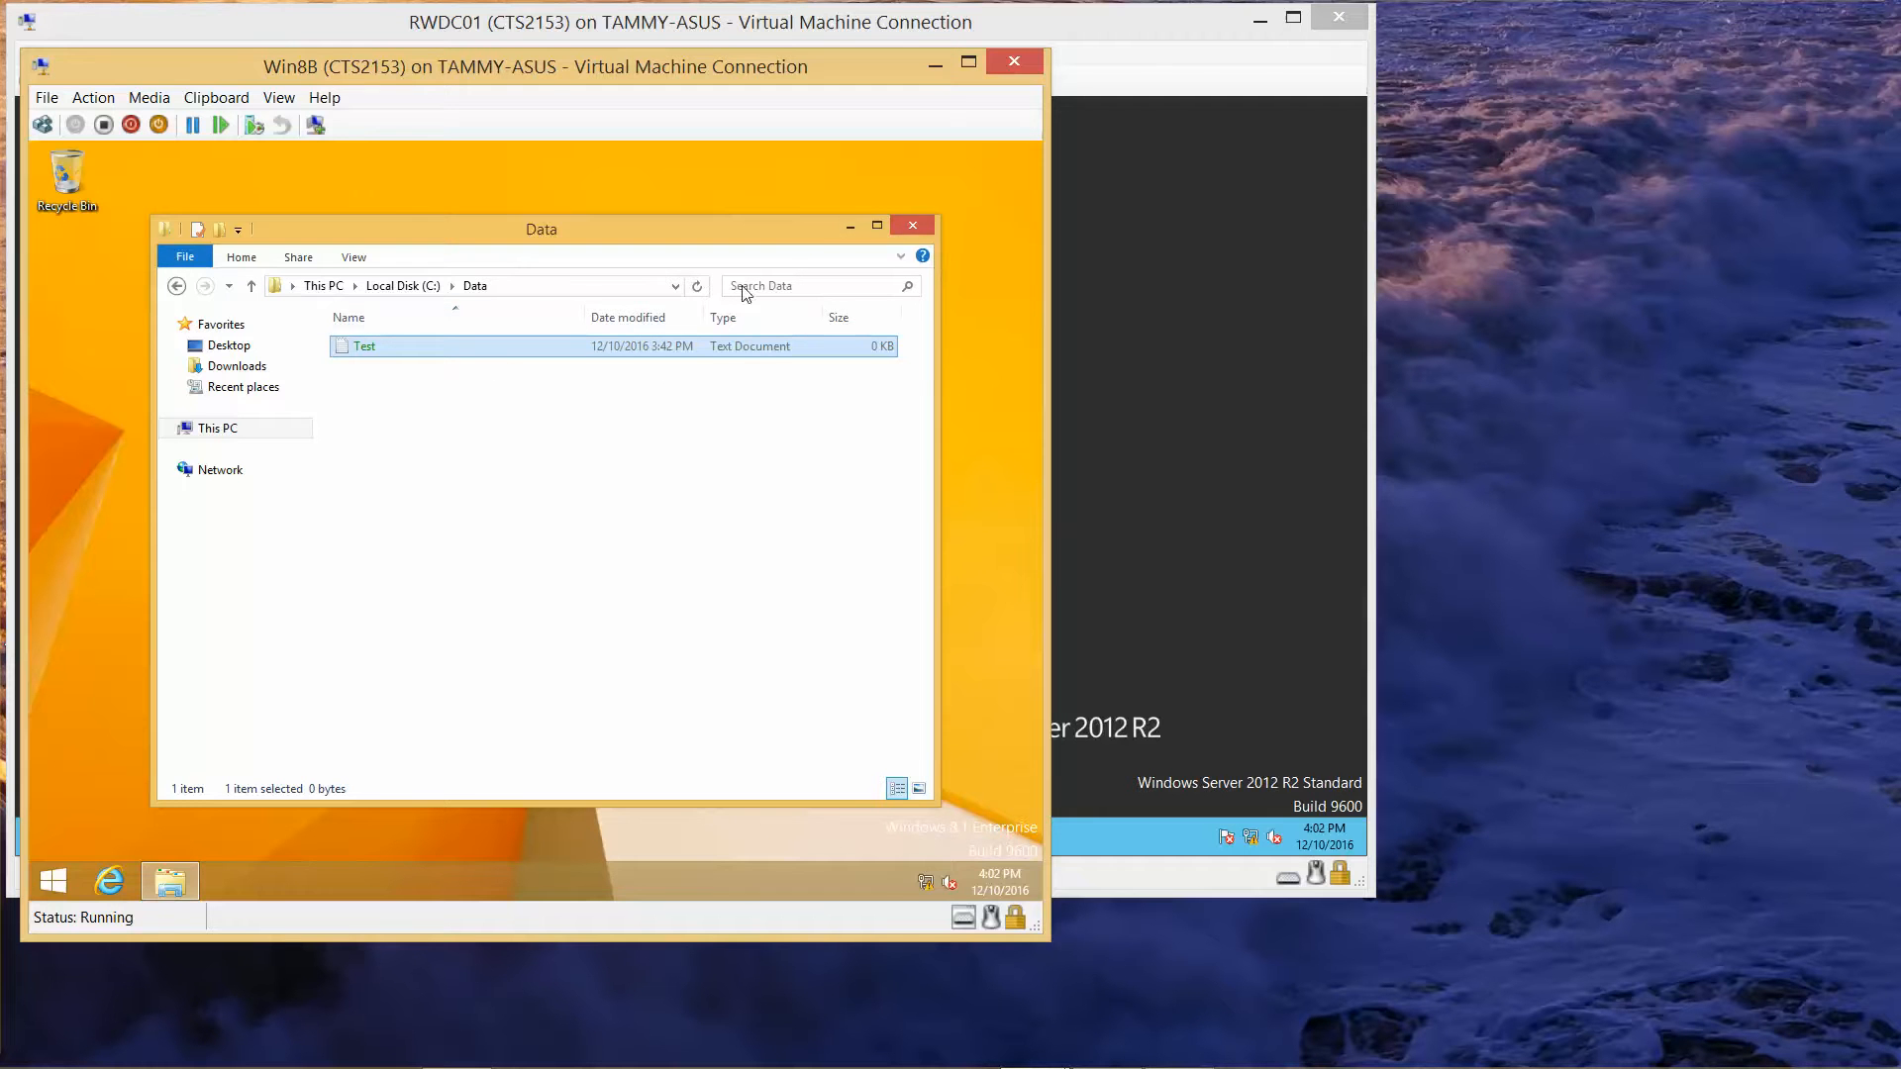
click(923, 233)
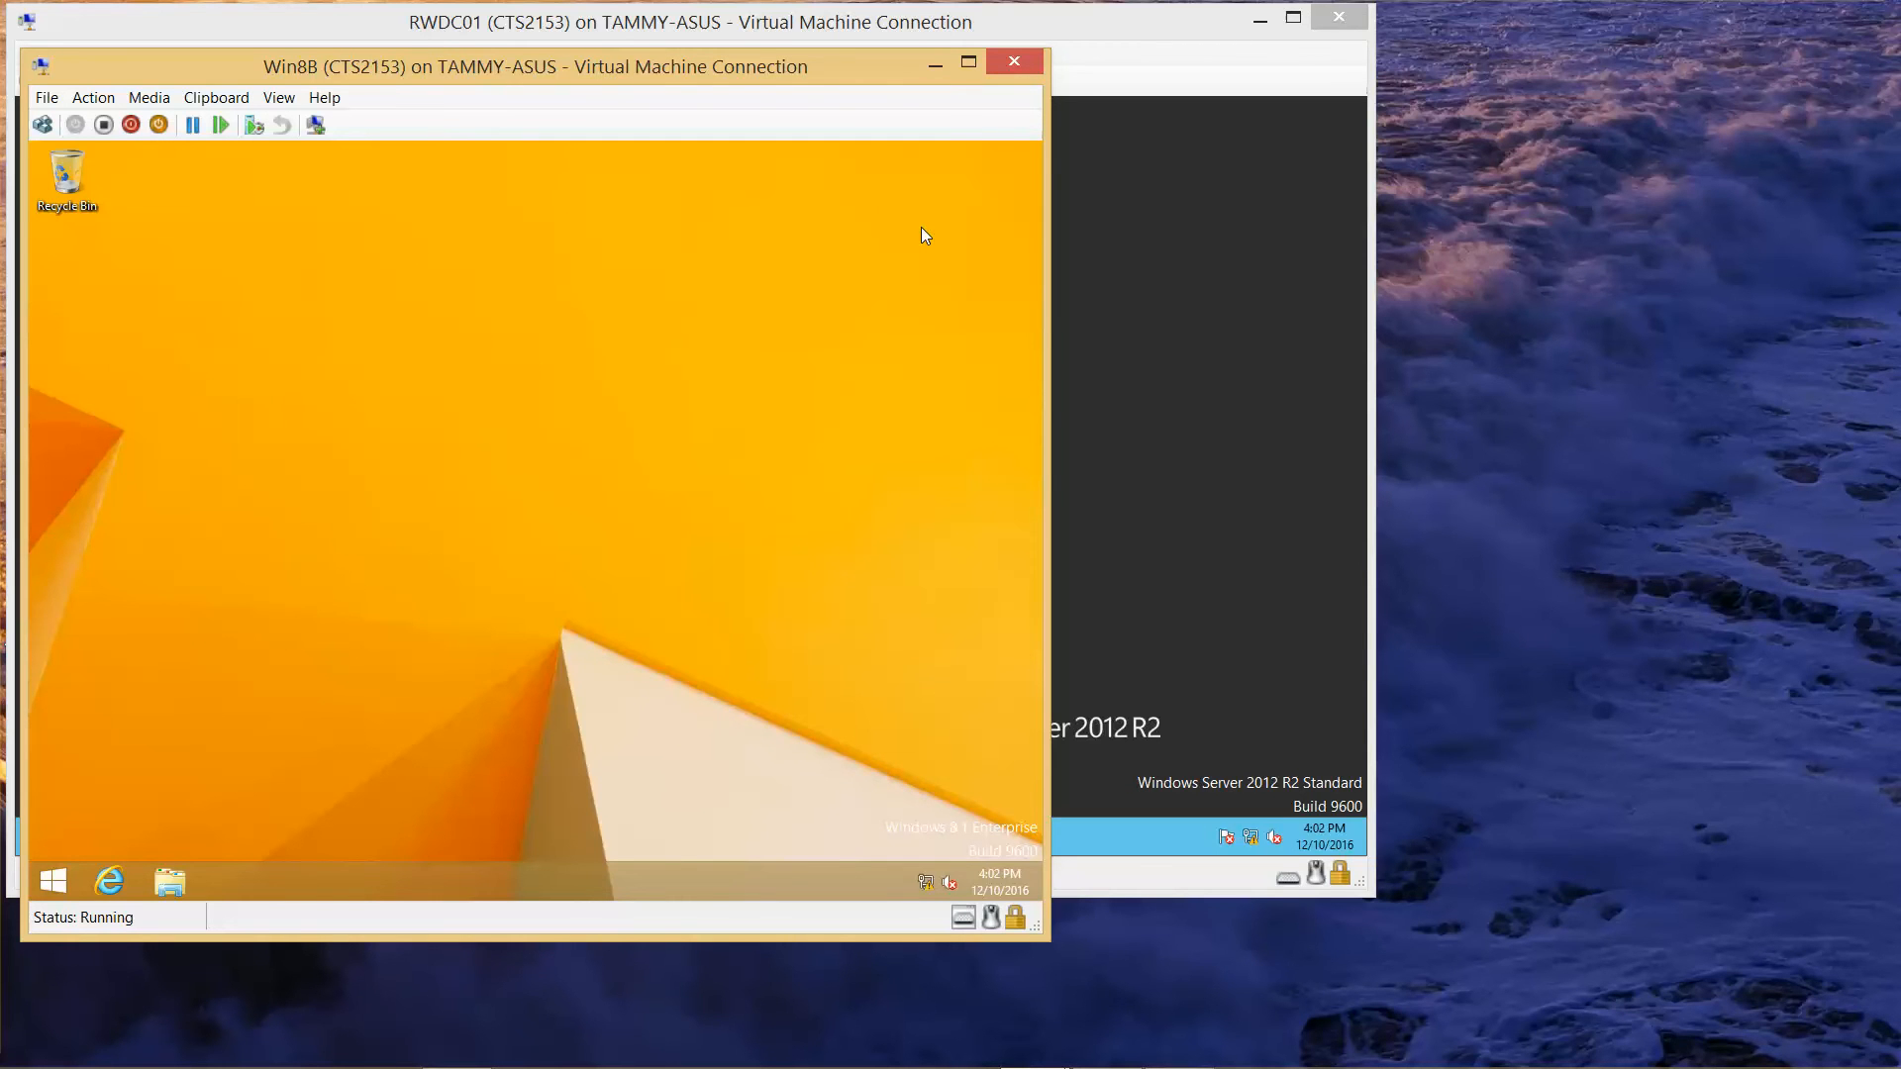
mouse_move(990, 1067)
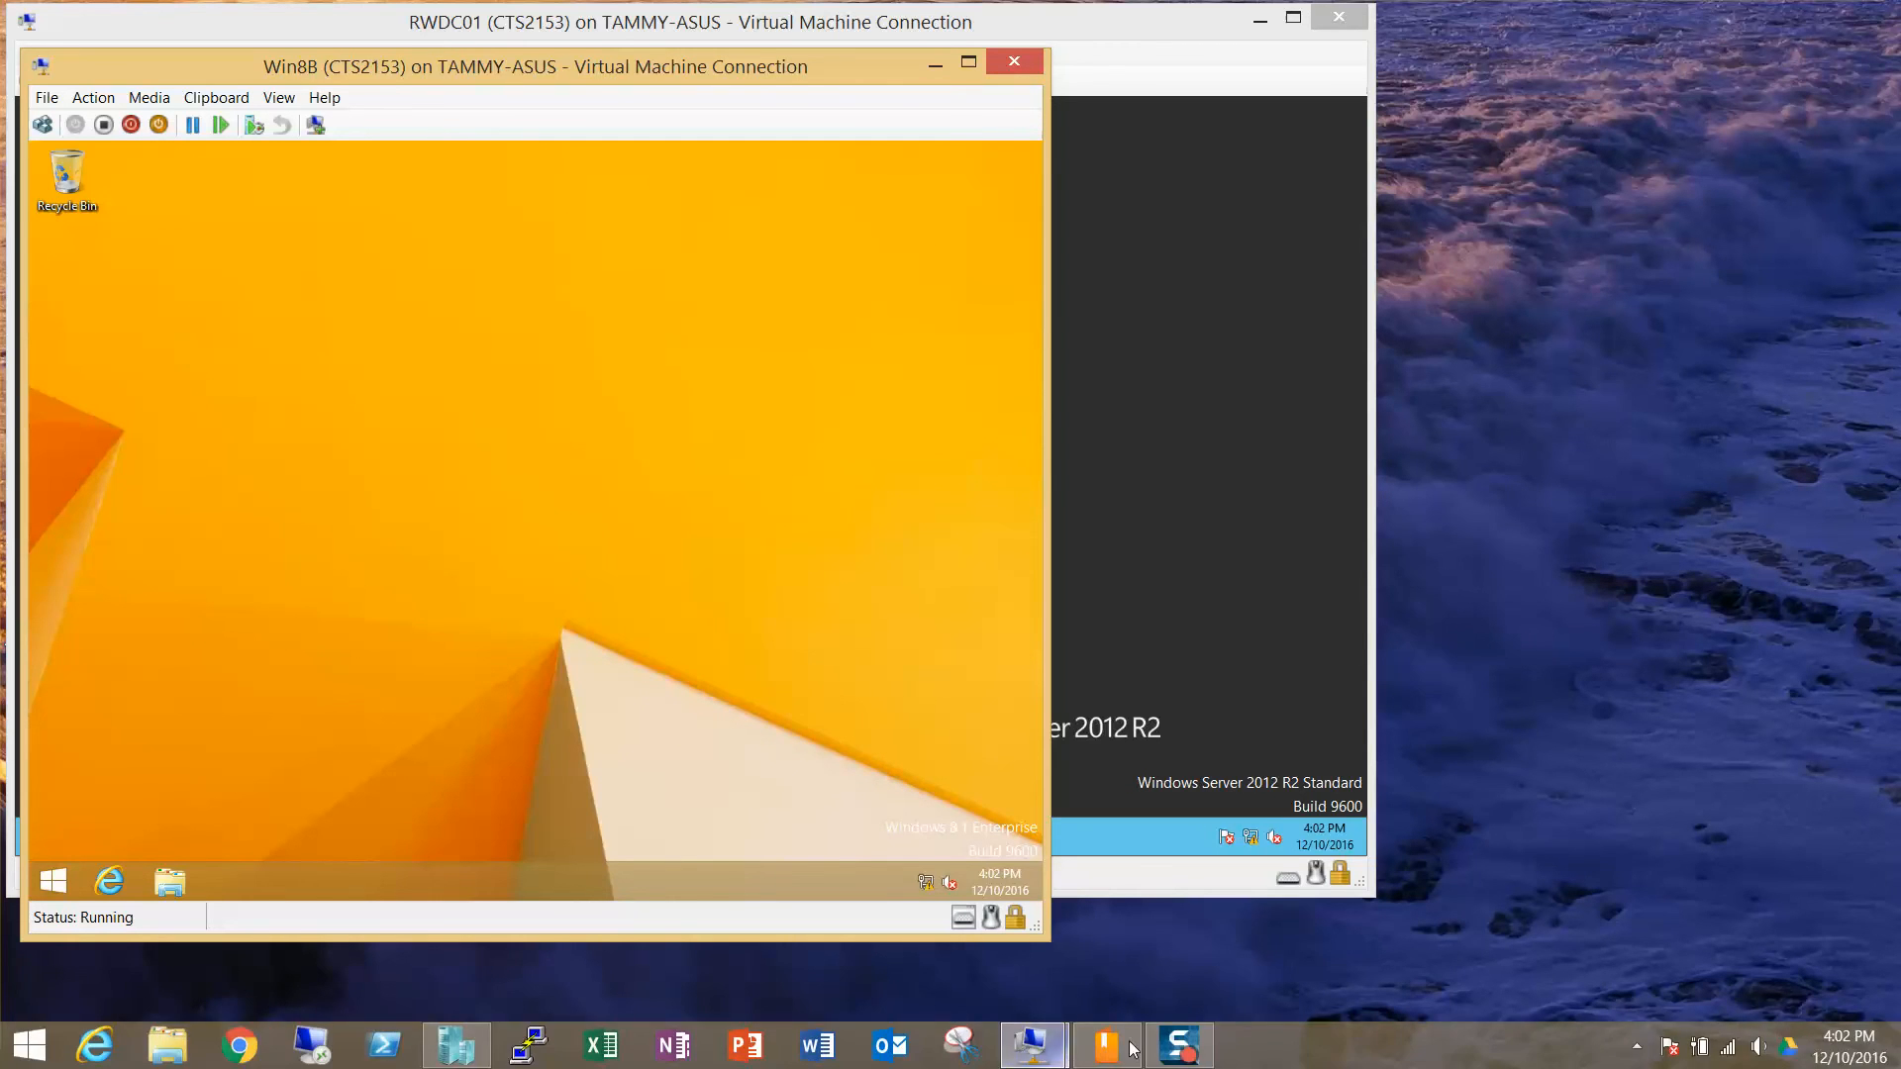